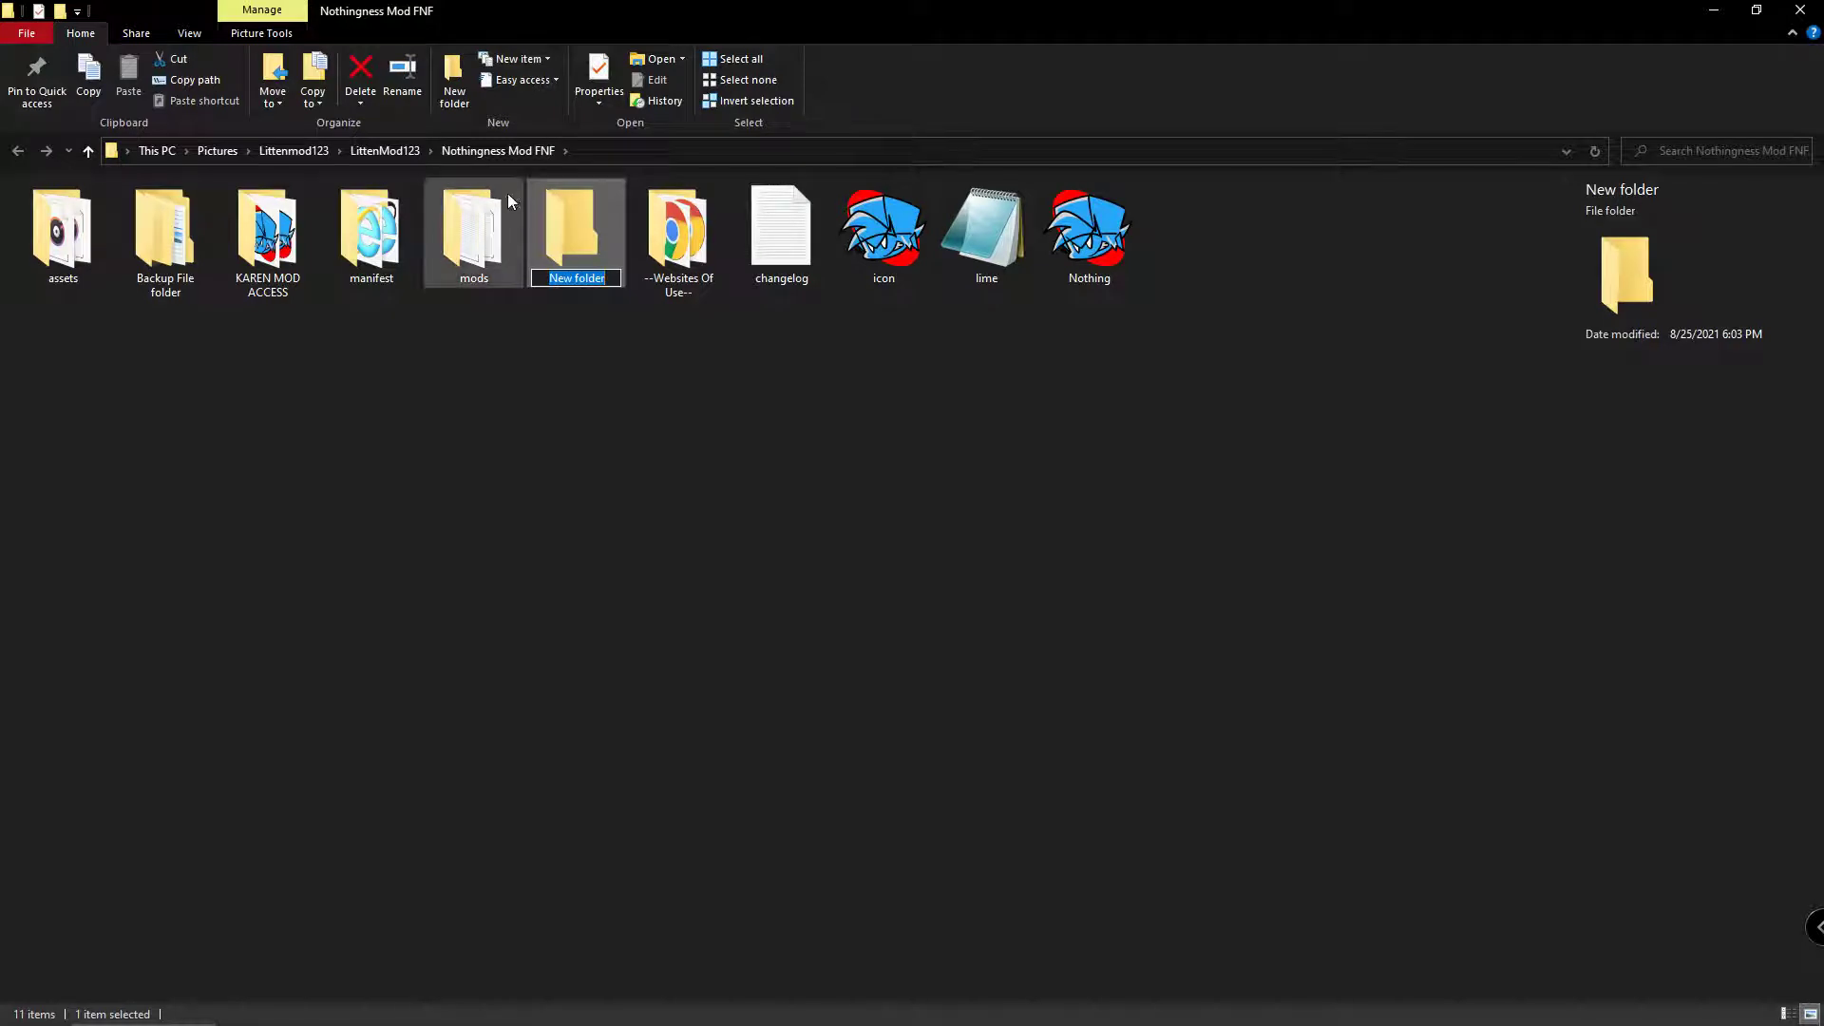
- Delete the empty New folder from the Nothingness Mod FNF folder
right_click(563, 220)
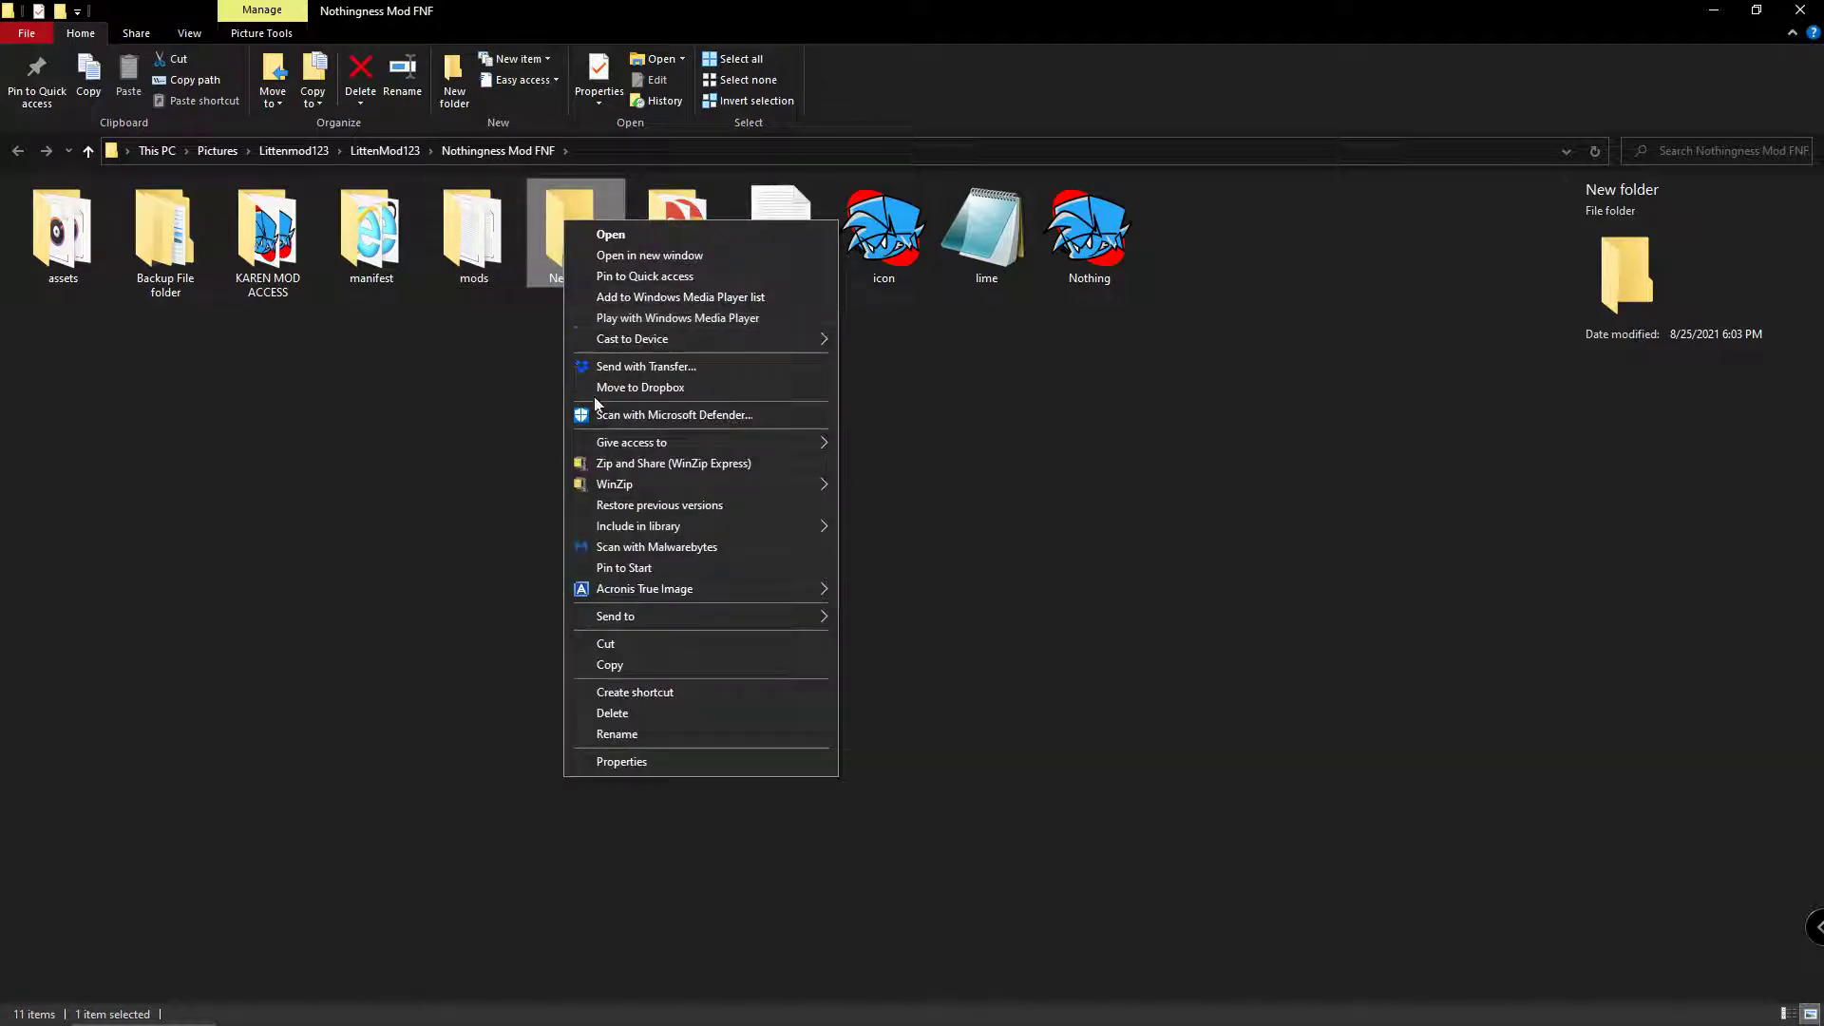
left_click(629, 711)
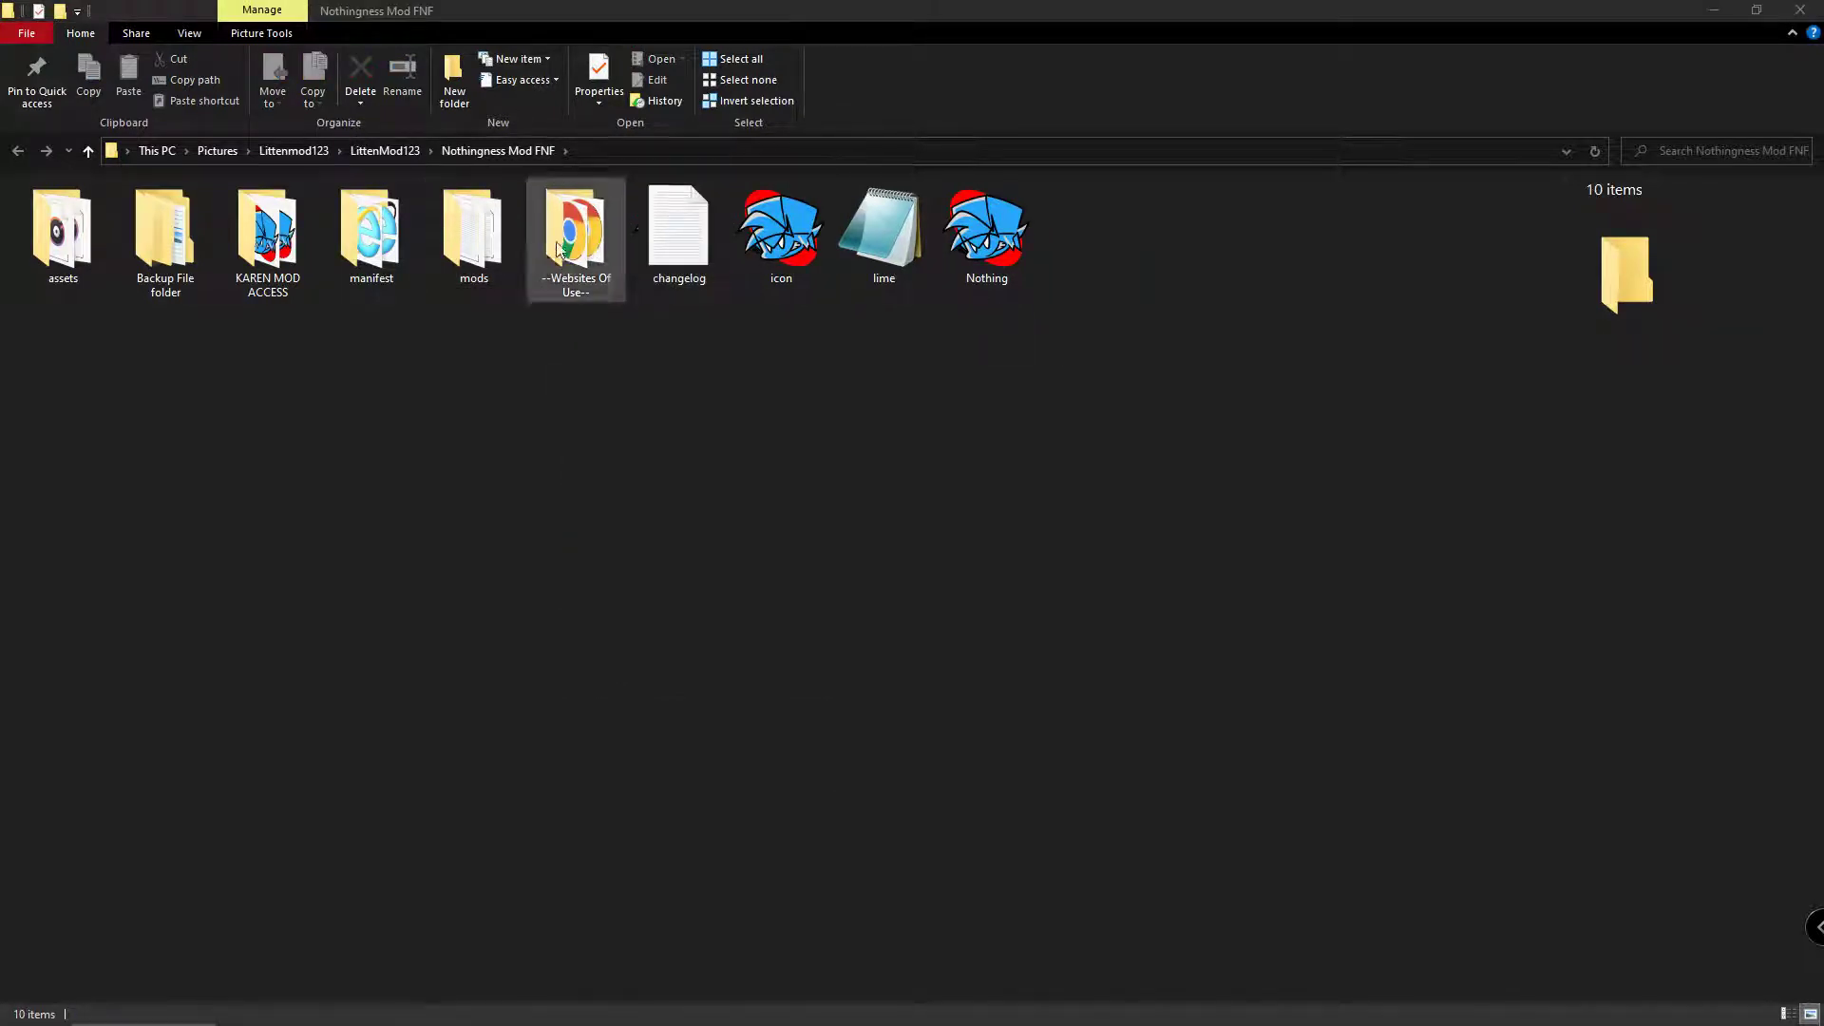
- Create a new text document in the Nothingness Mod FNF folder and open it for editing
left_click(521, 59)
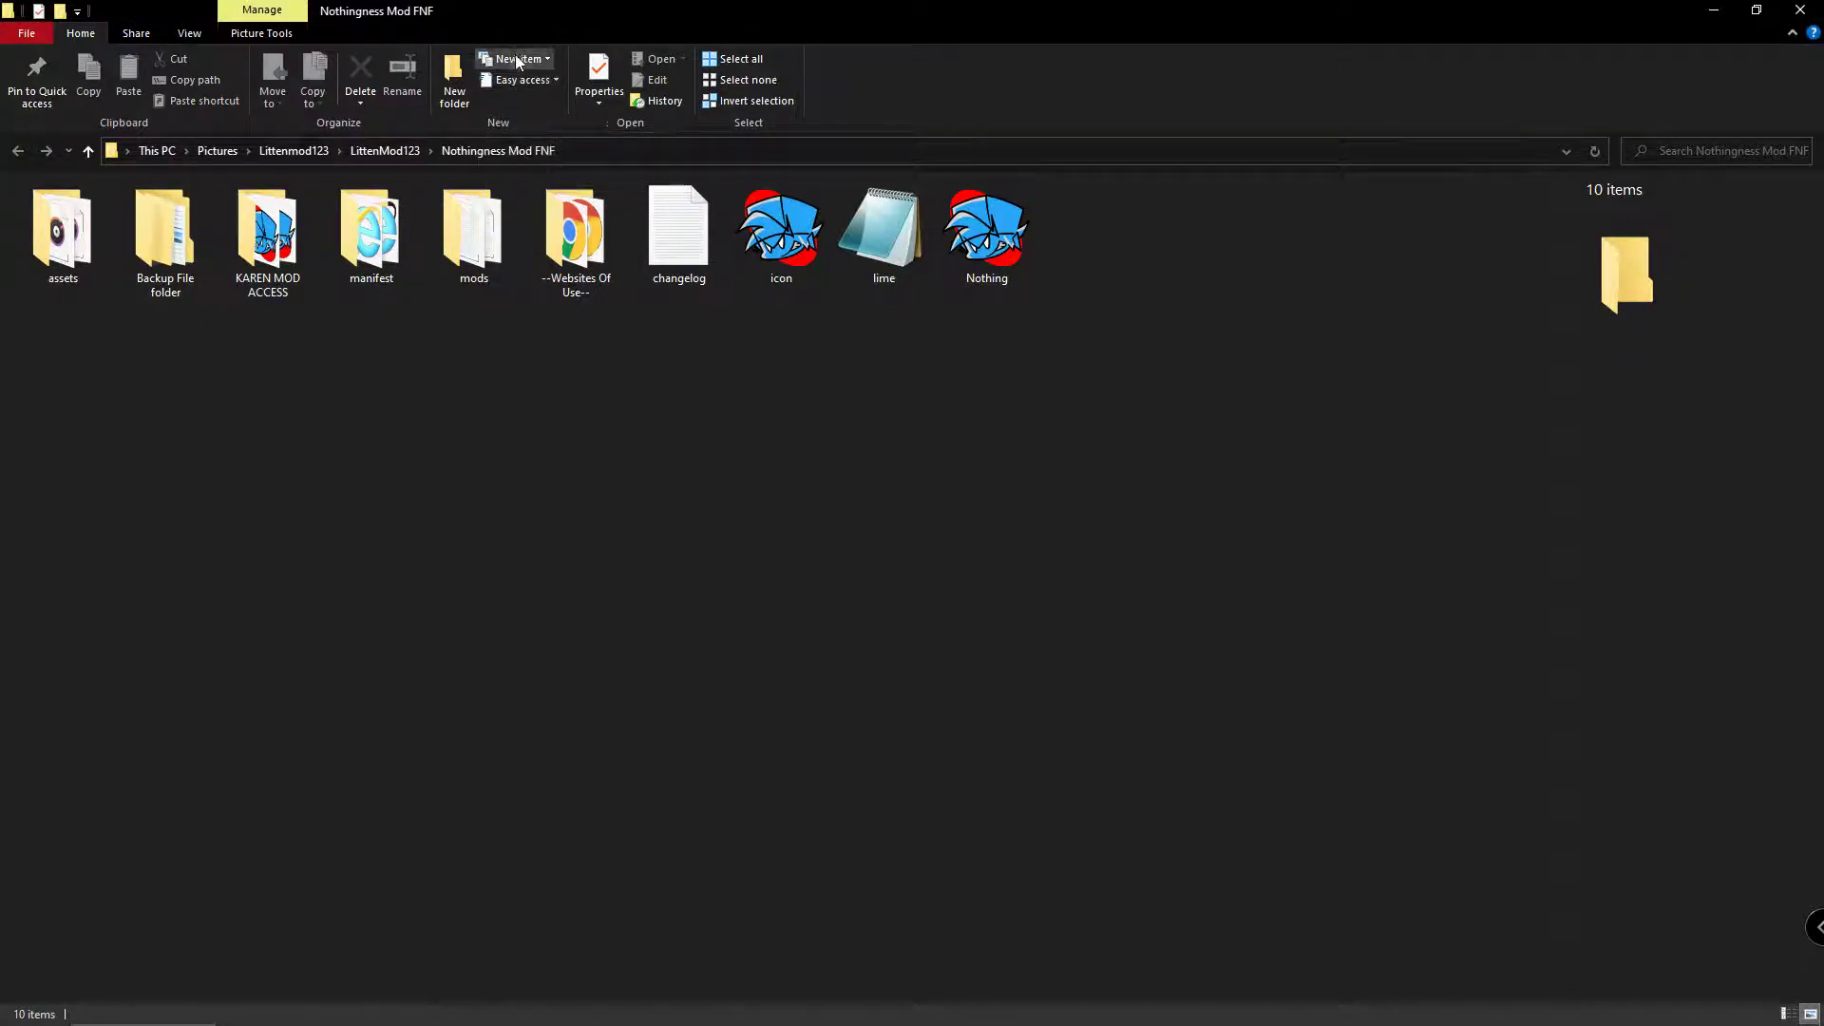
left_click(555, 219)
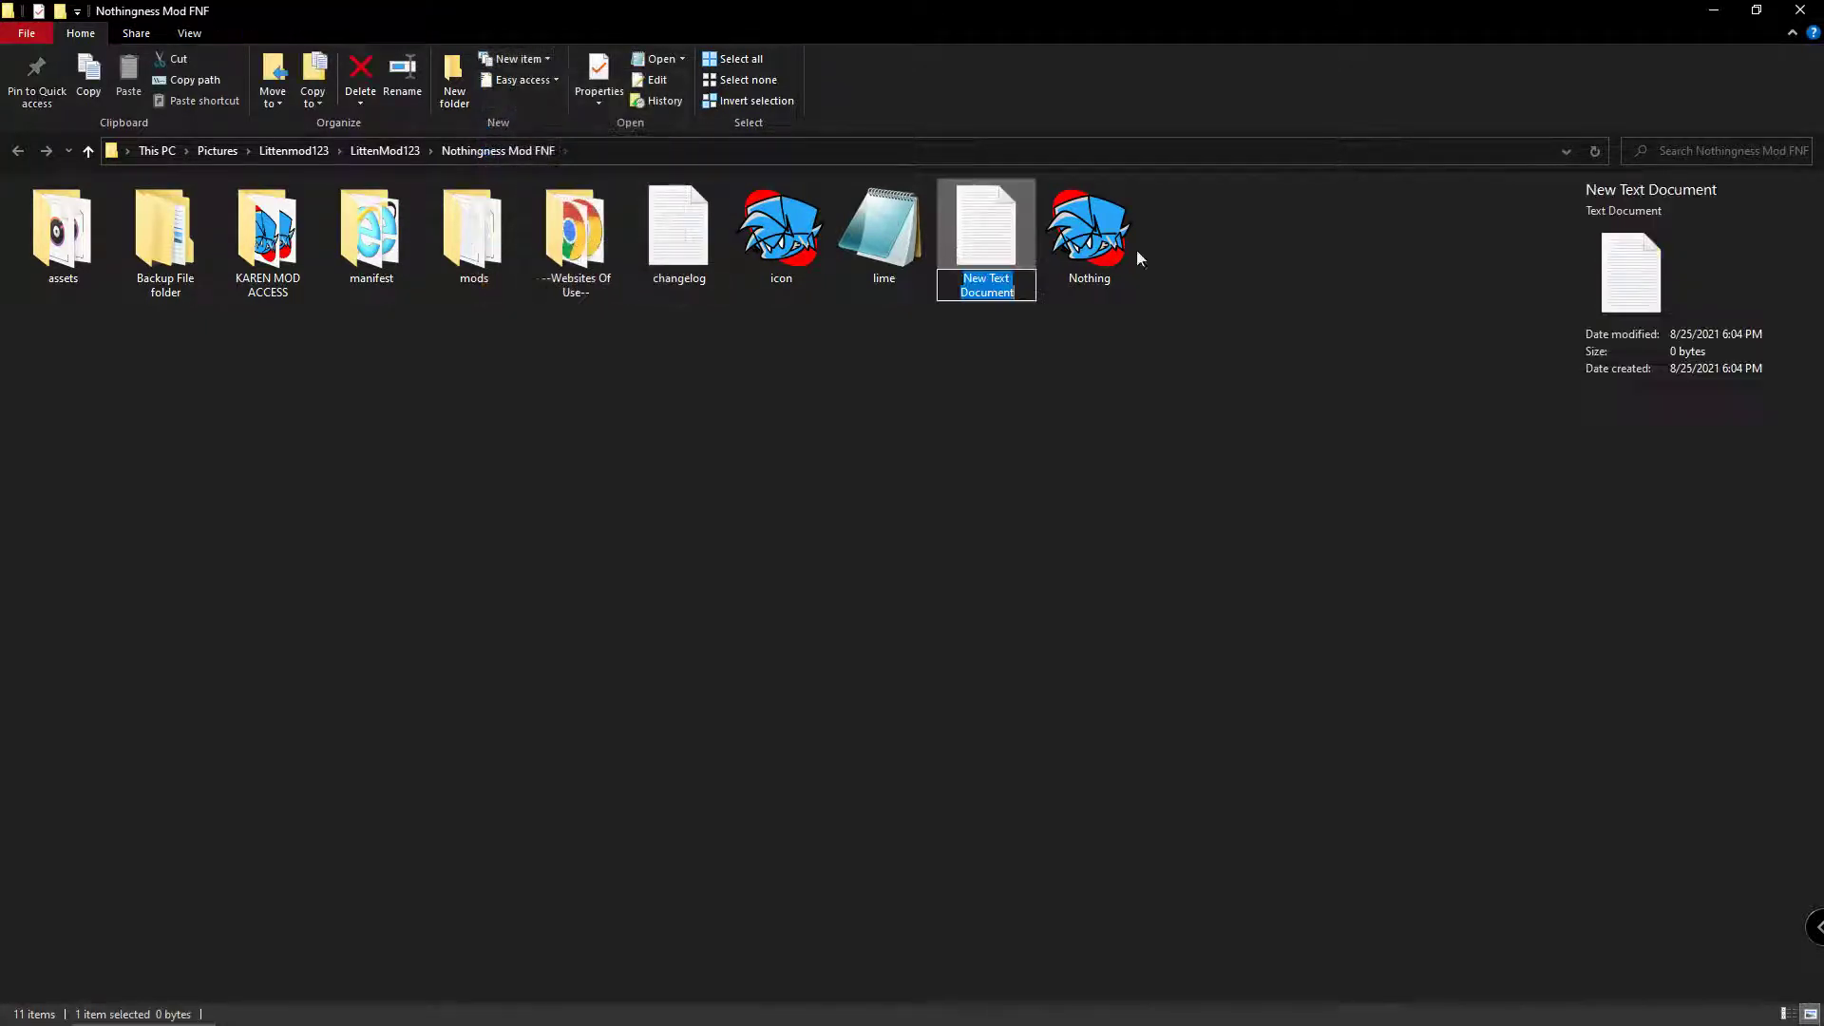
left_click(652, 81)
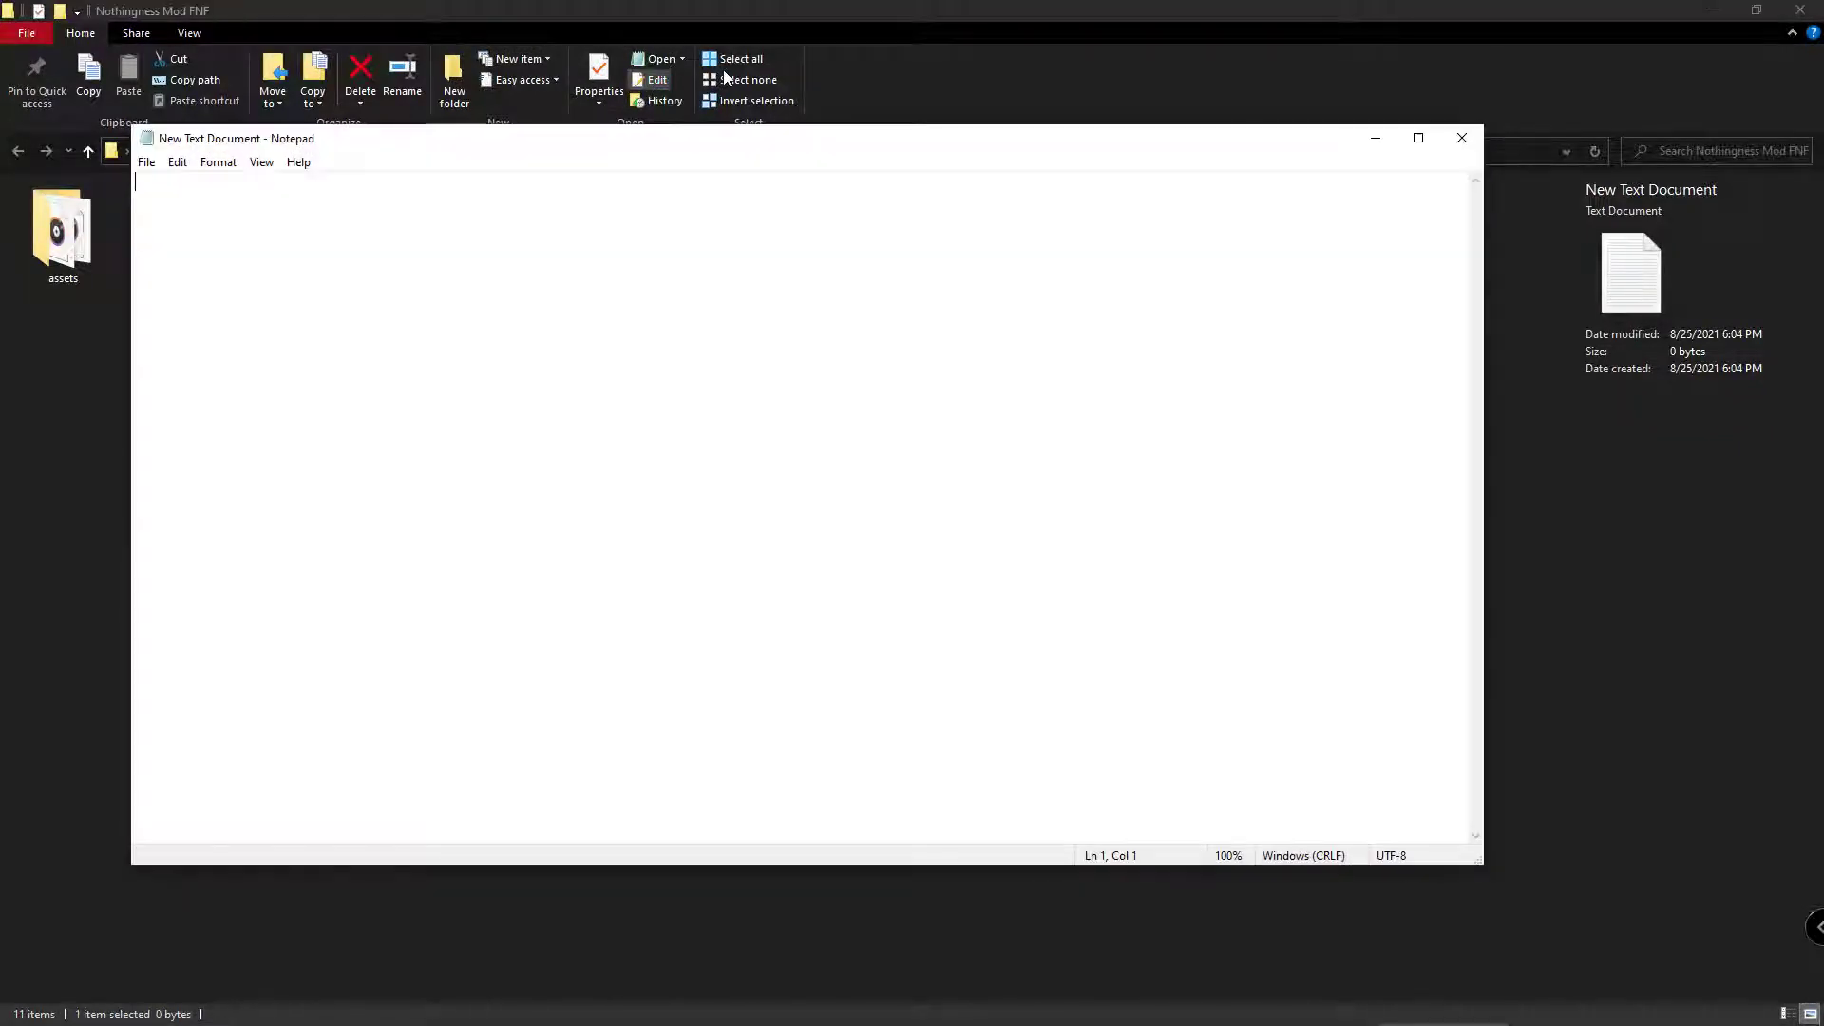
- Write three lines in the document: "hello", "sry 4 no sound" and "heres me creating the new nothing mod im making..."
type("hello")
key("Return")
type("sry 4 no sound")
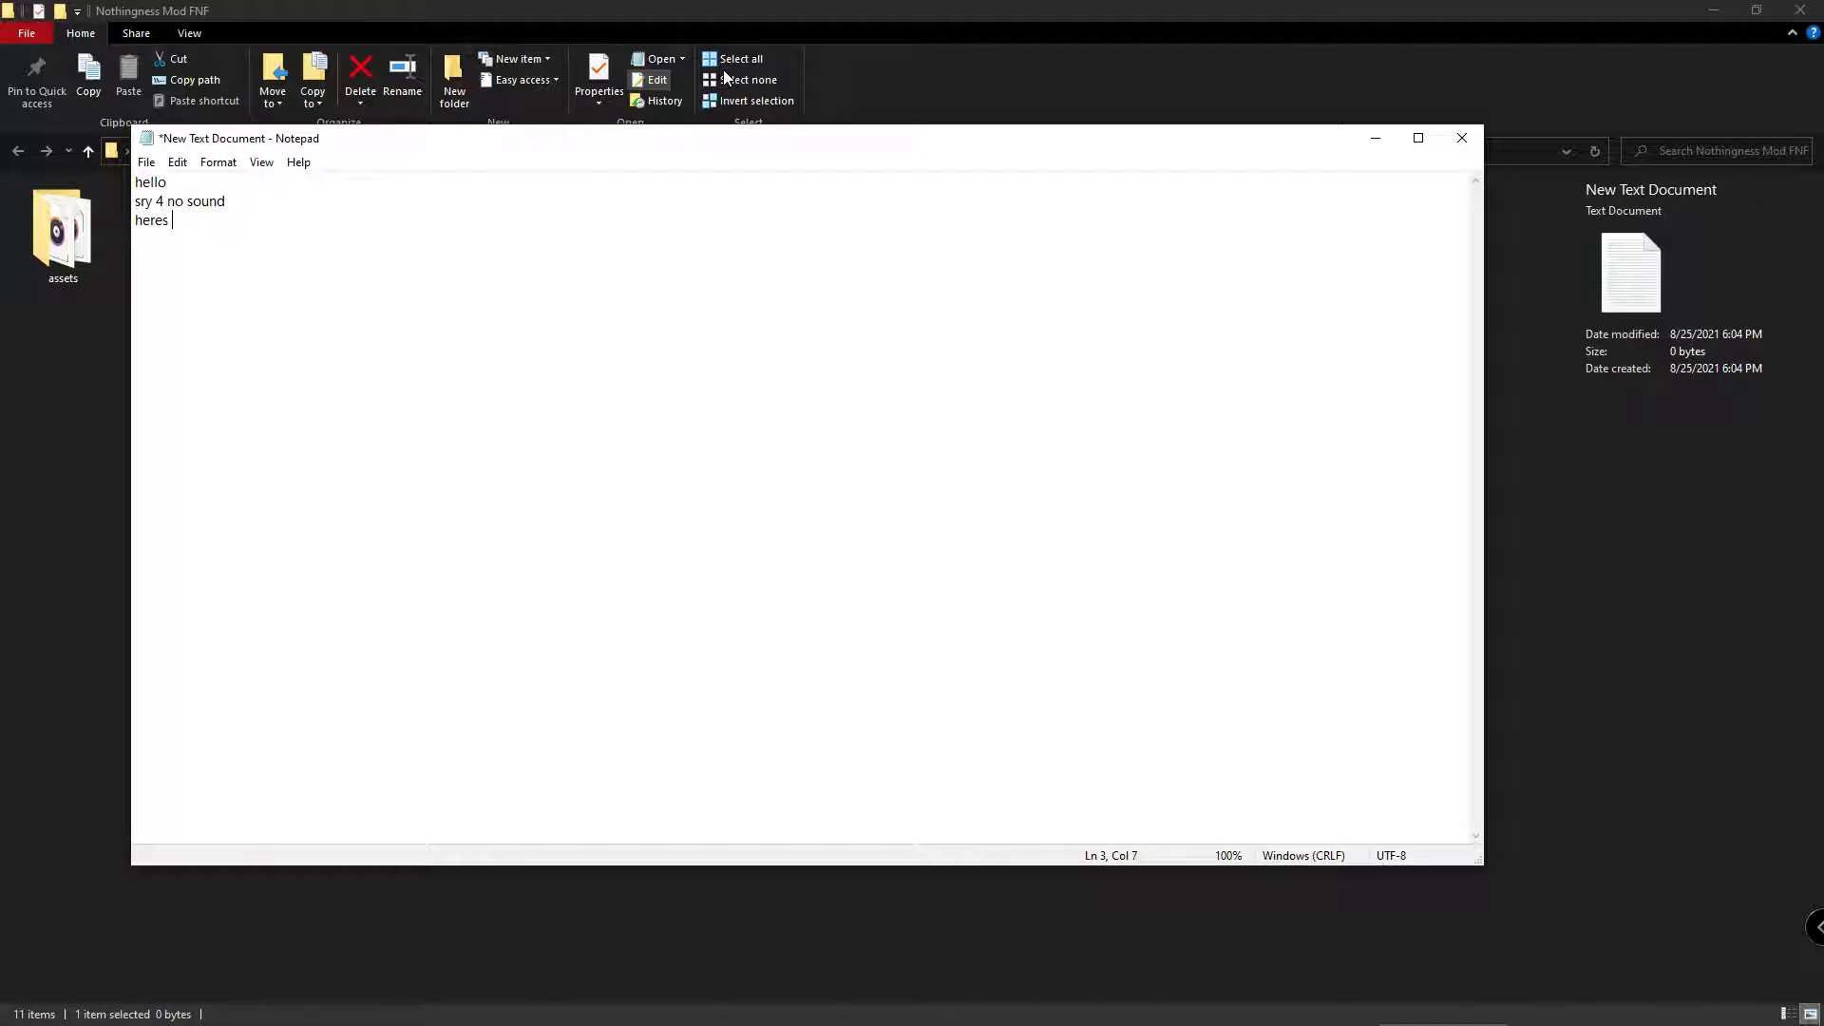
type("ating the new nothing mod im making...")
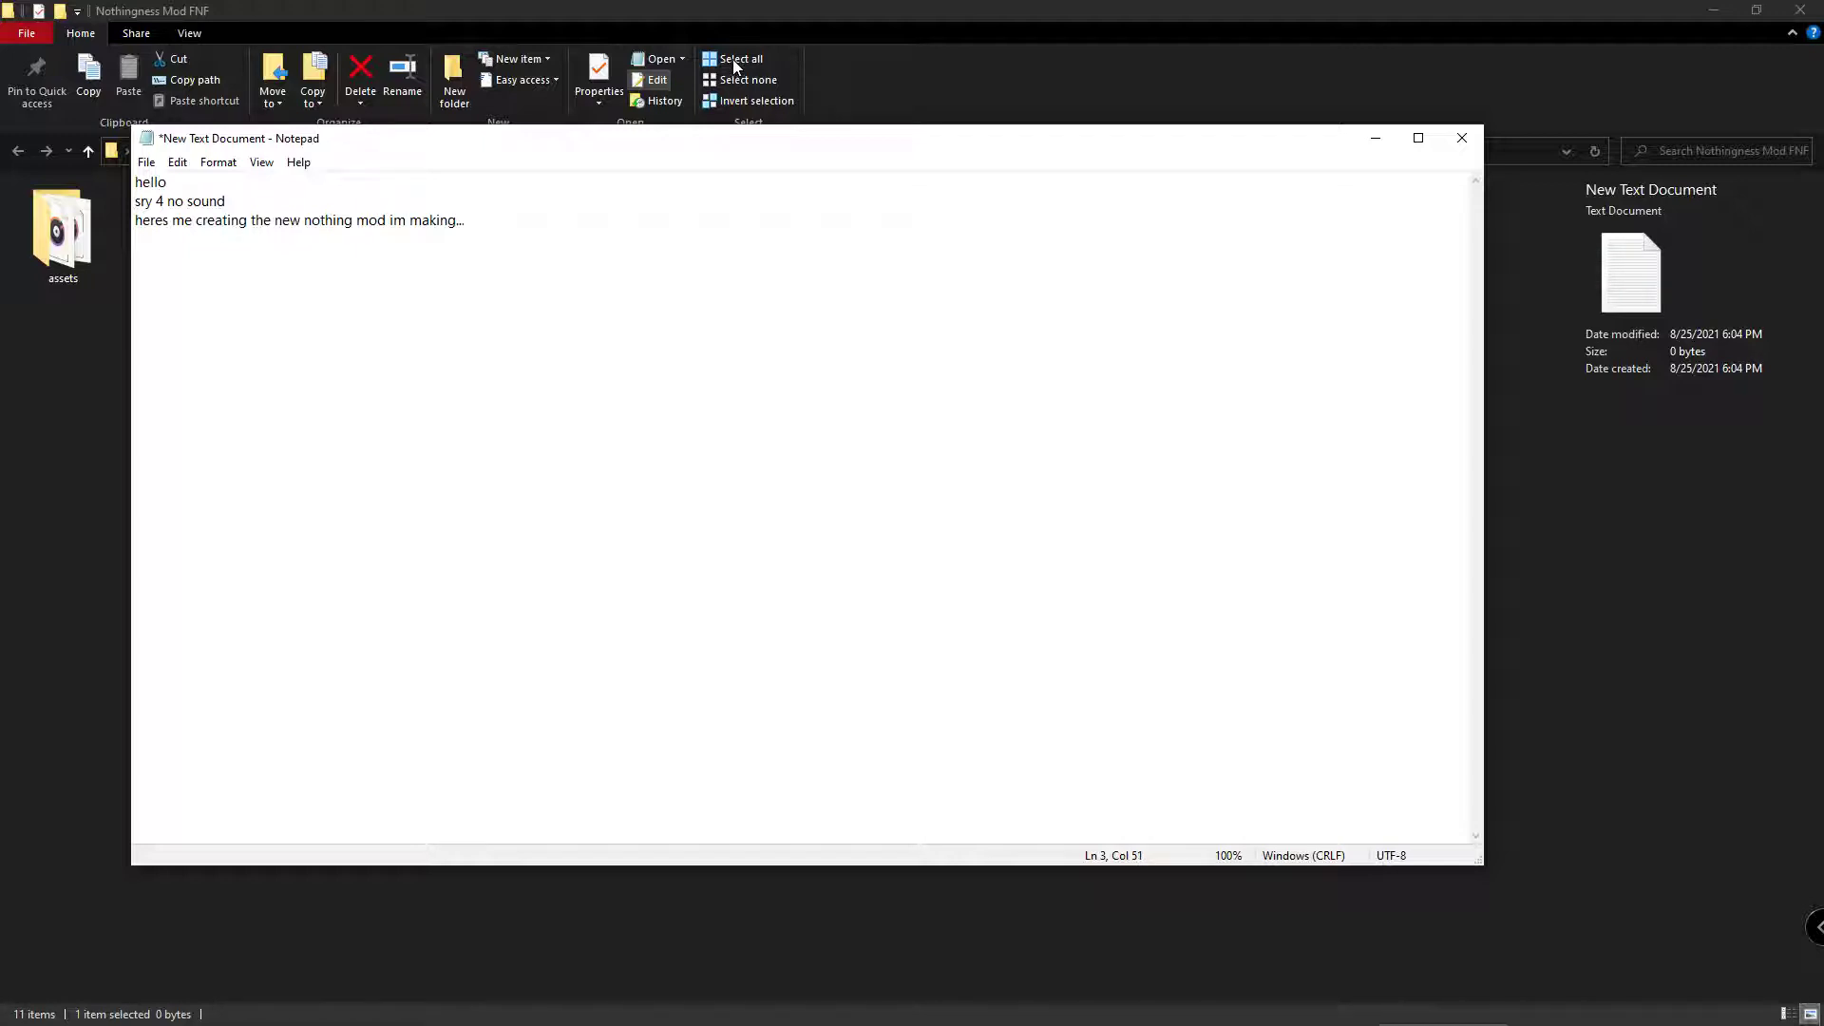
- Put the note window away and delete the New Text Document file from the mod folder
left_click(1462, 137)
right_click(982, 278)
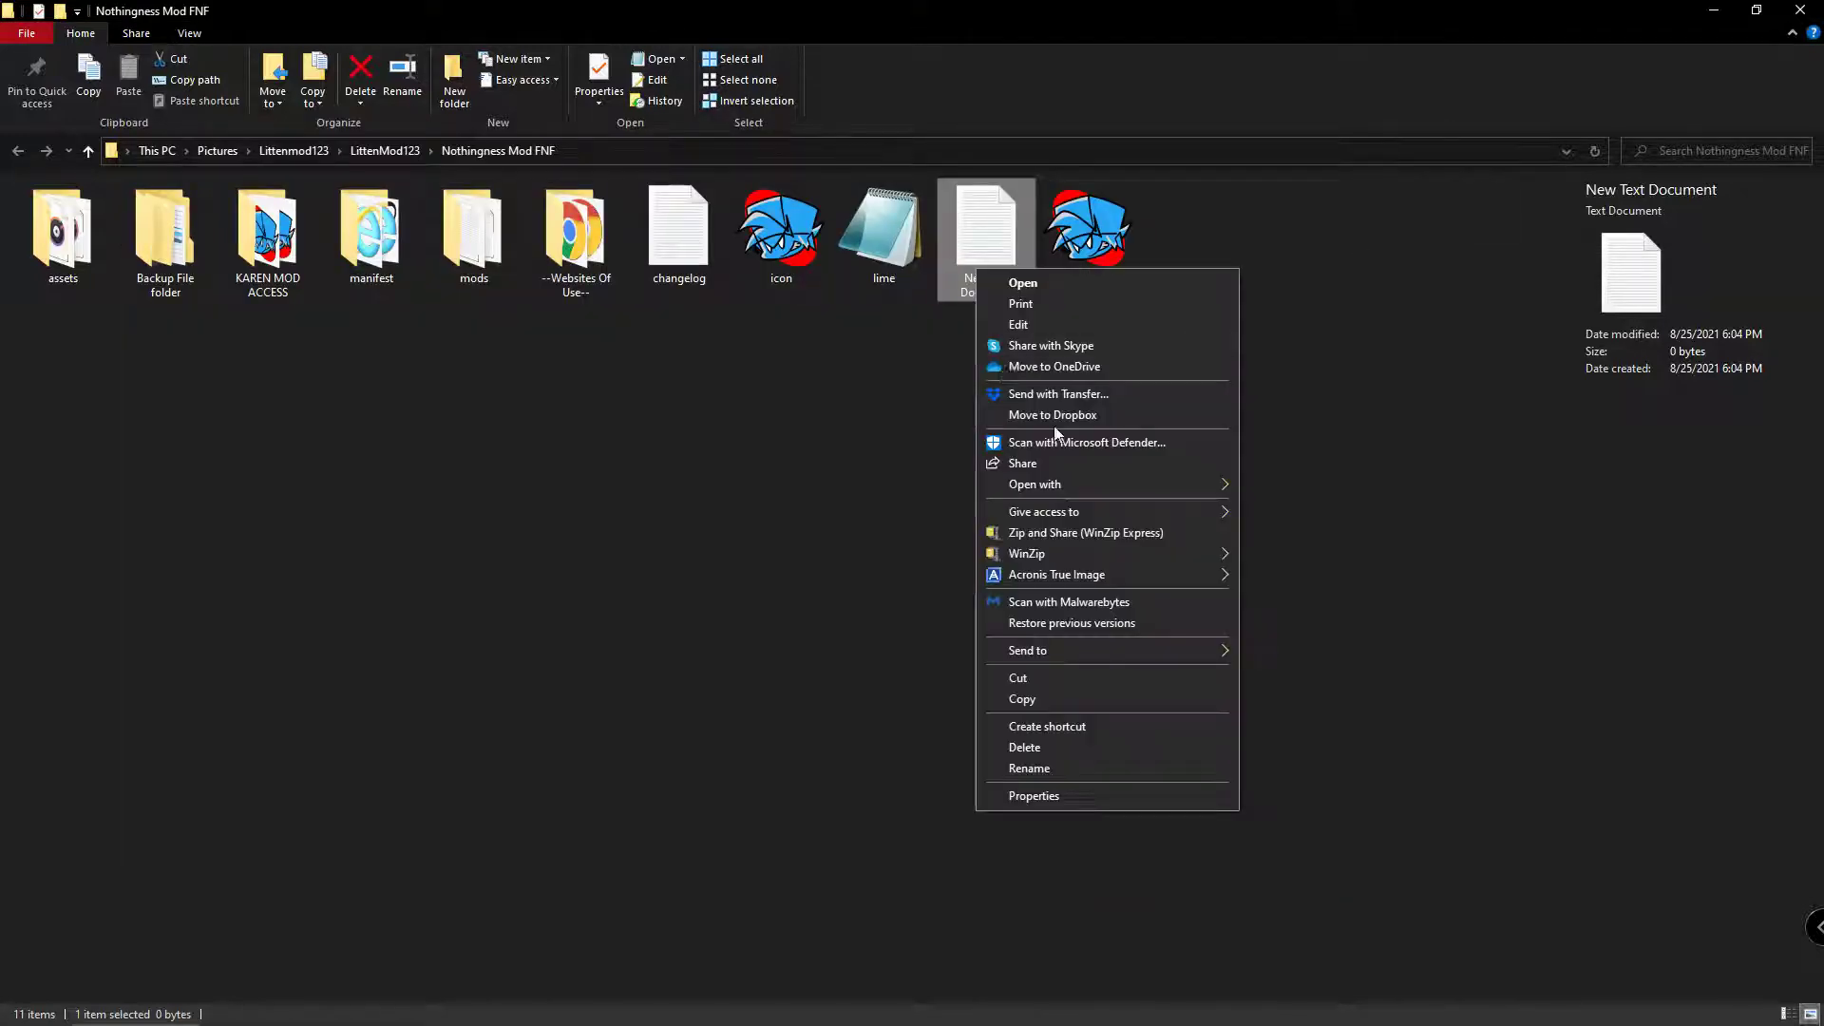
left_click(1006, 747)
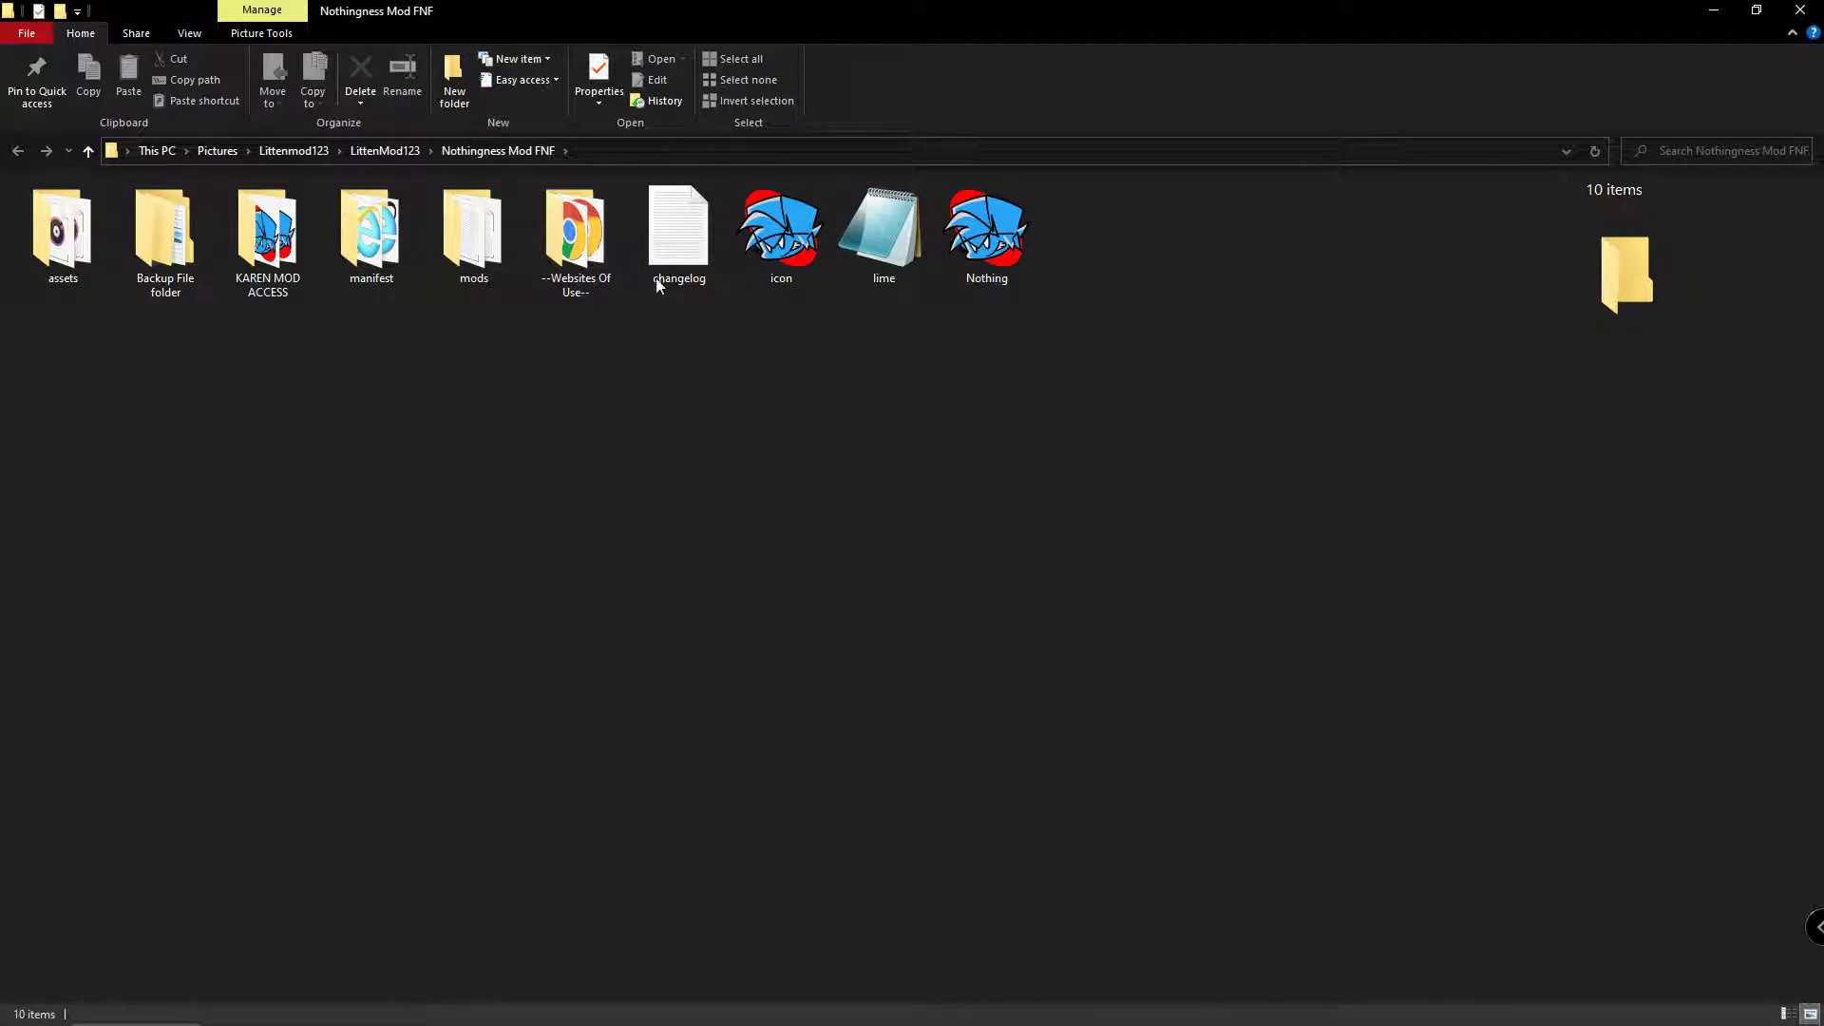
- View the To Convert Your Note Saves To The JSON site from the --Websites Of Use-- folder, then close it
double_click(566, 226)
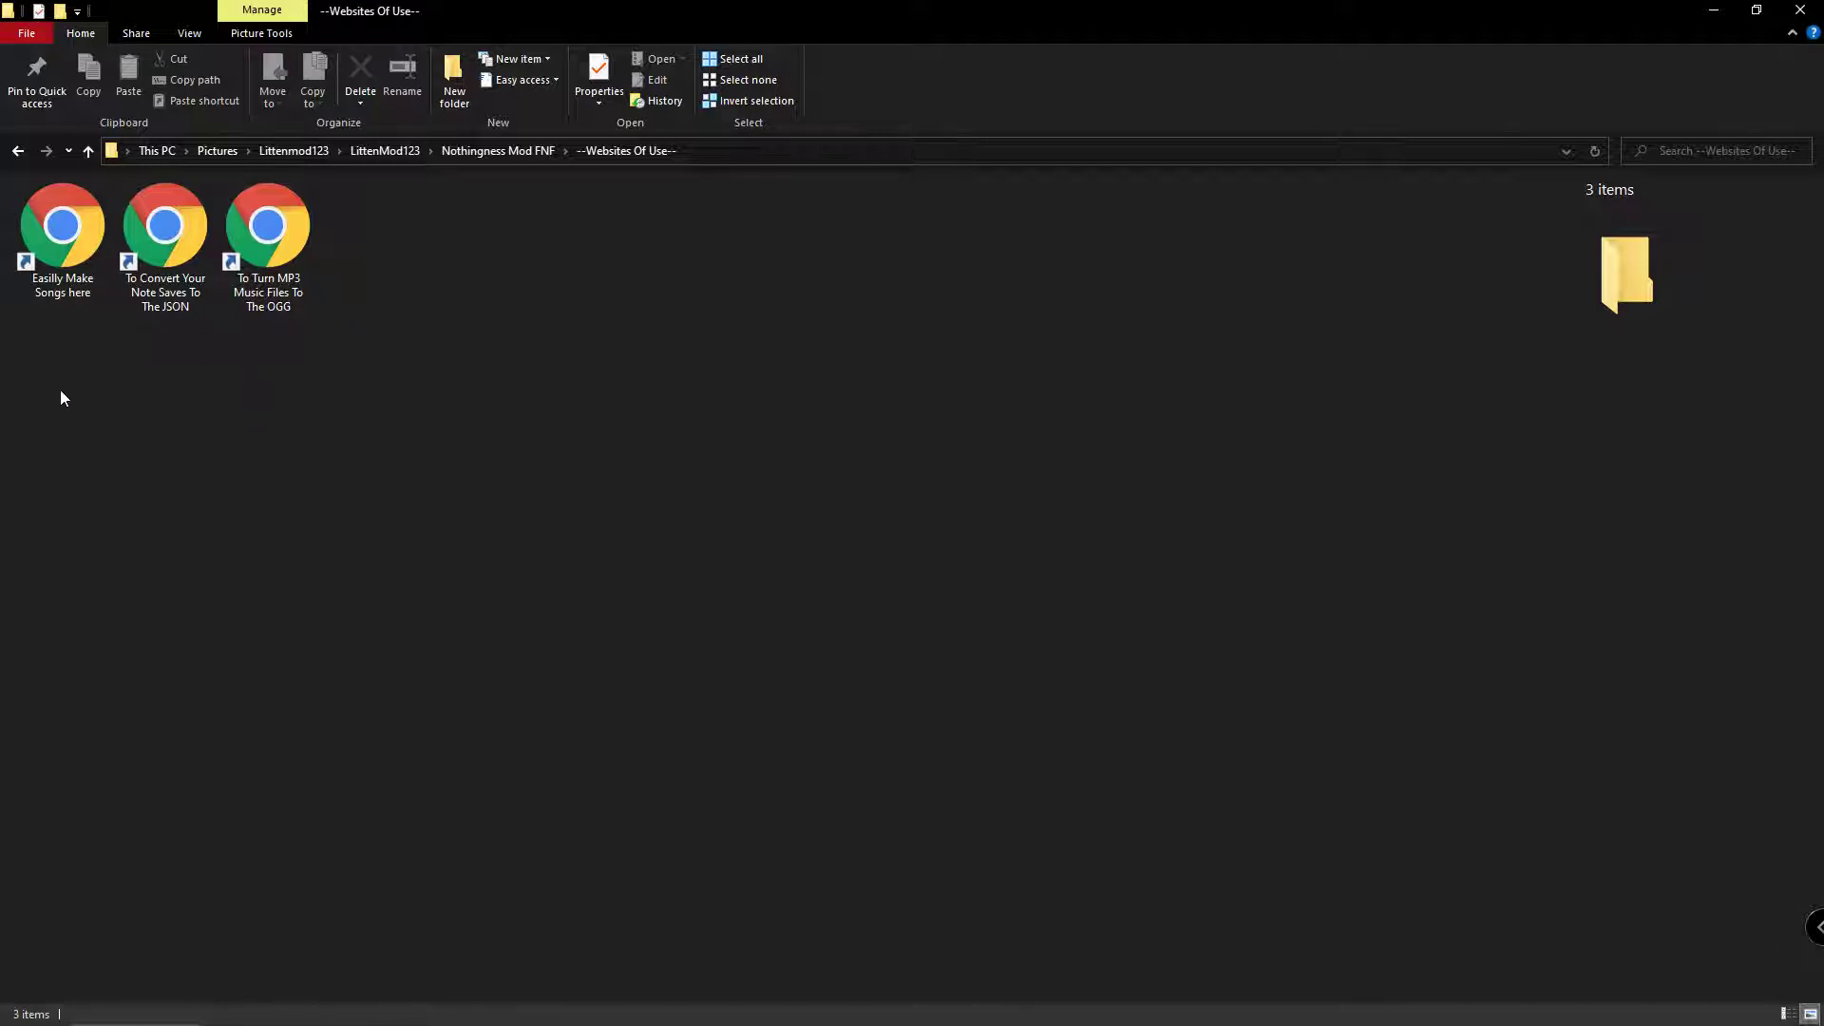
left_click_drag(60, 397, 150, 428)
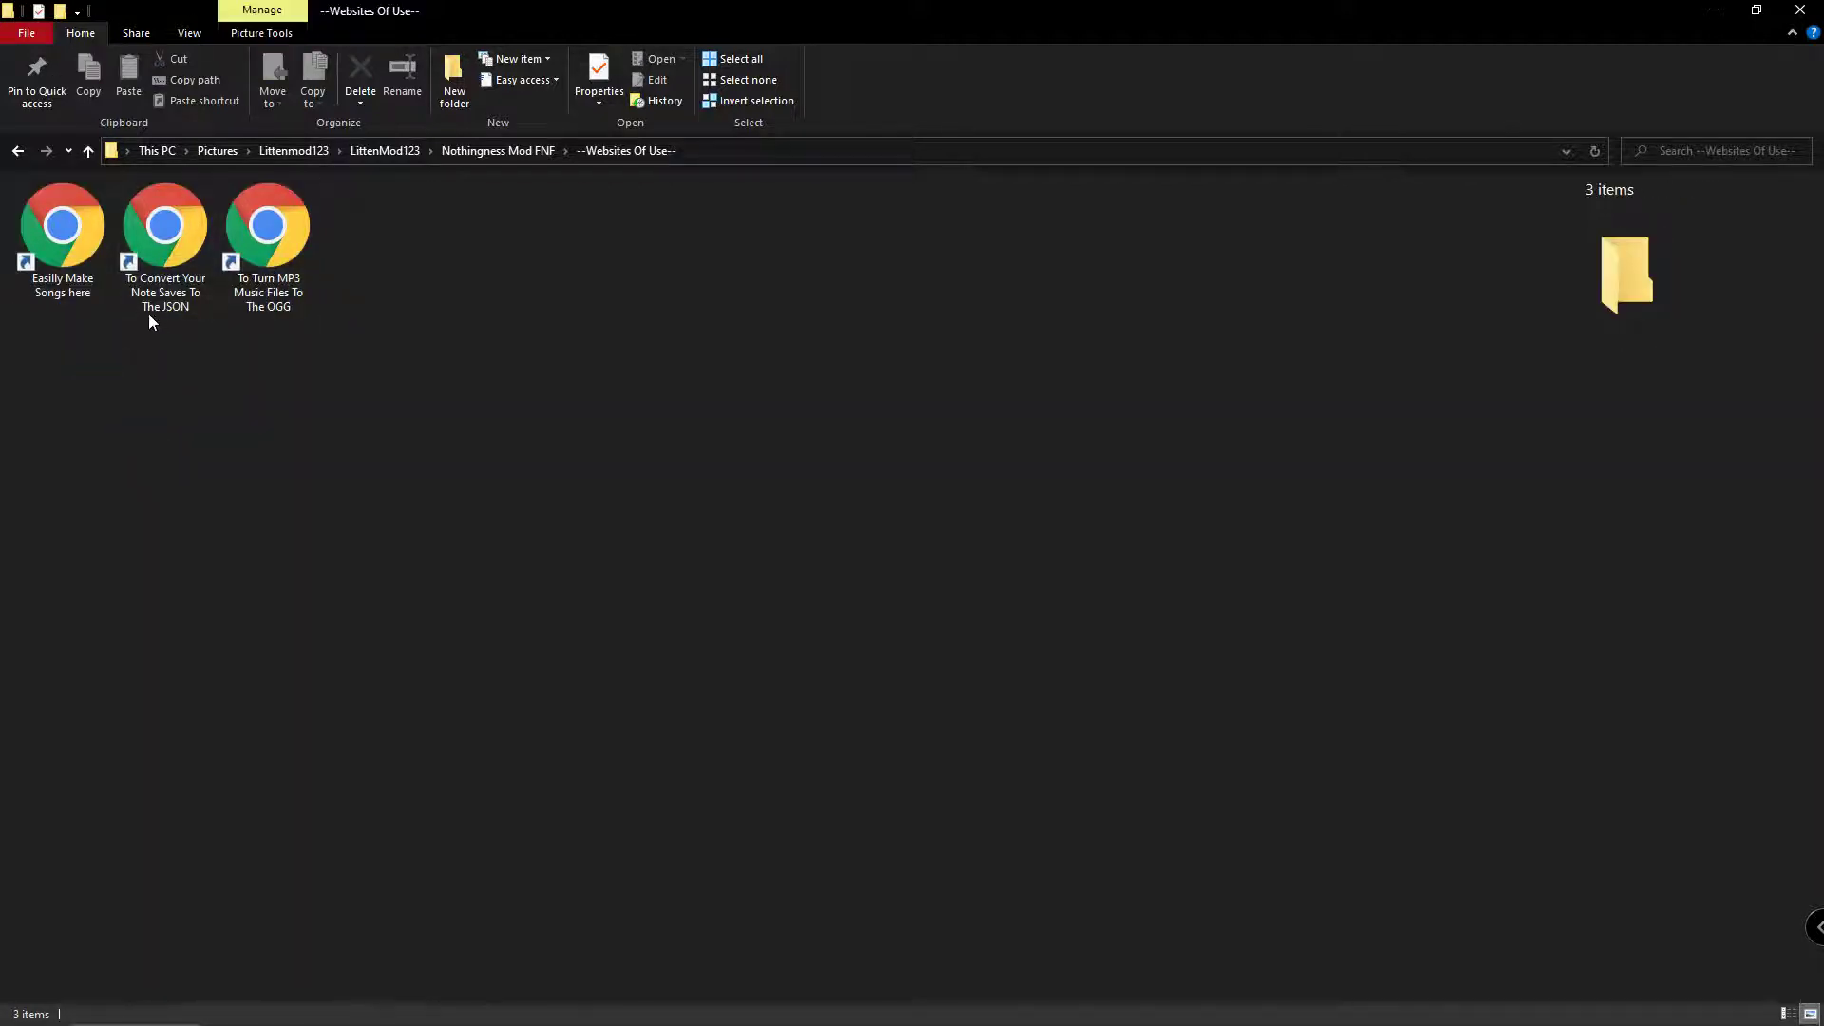
double_click(174, 240)
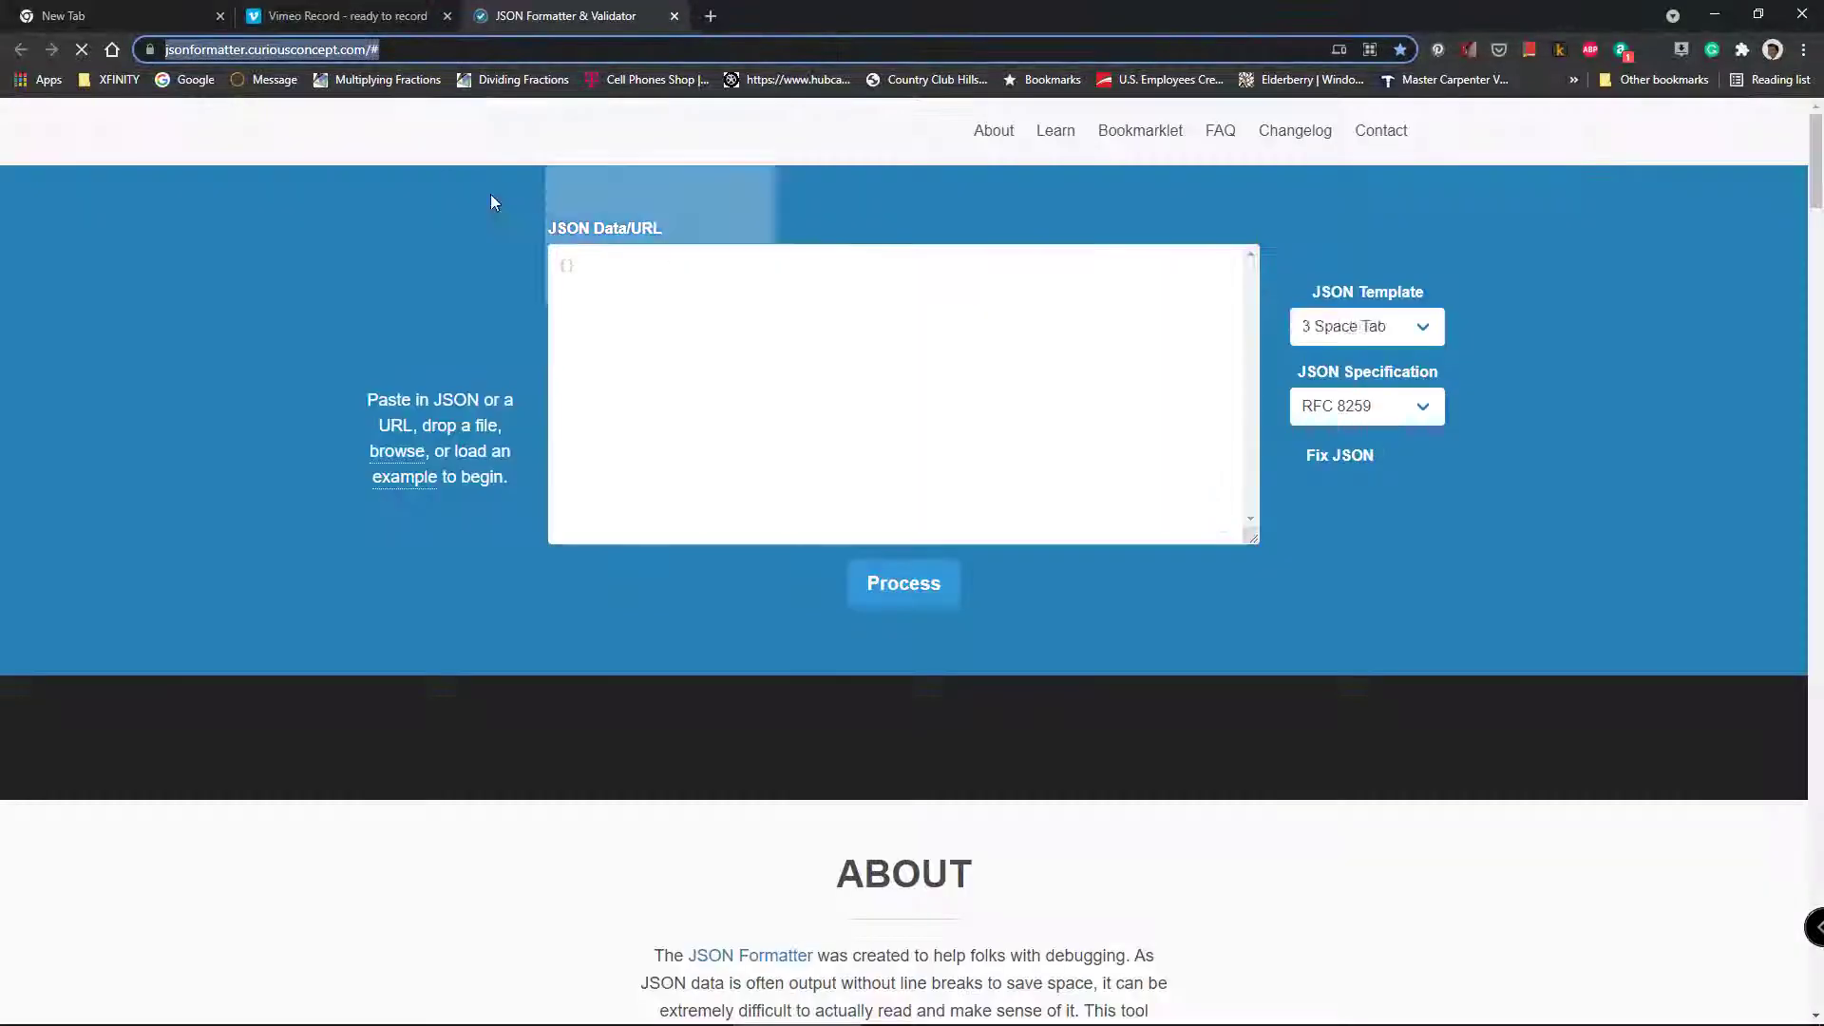
mouse_move(402, 47)
left_mouse_down()
mouse_move(239, 47)
mouse_move(438, 49)
left_mouse_up()
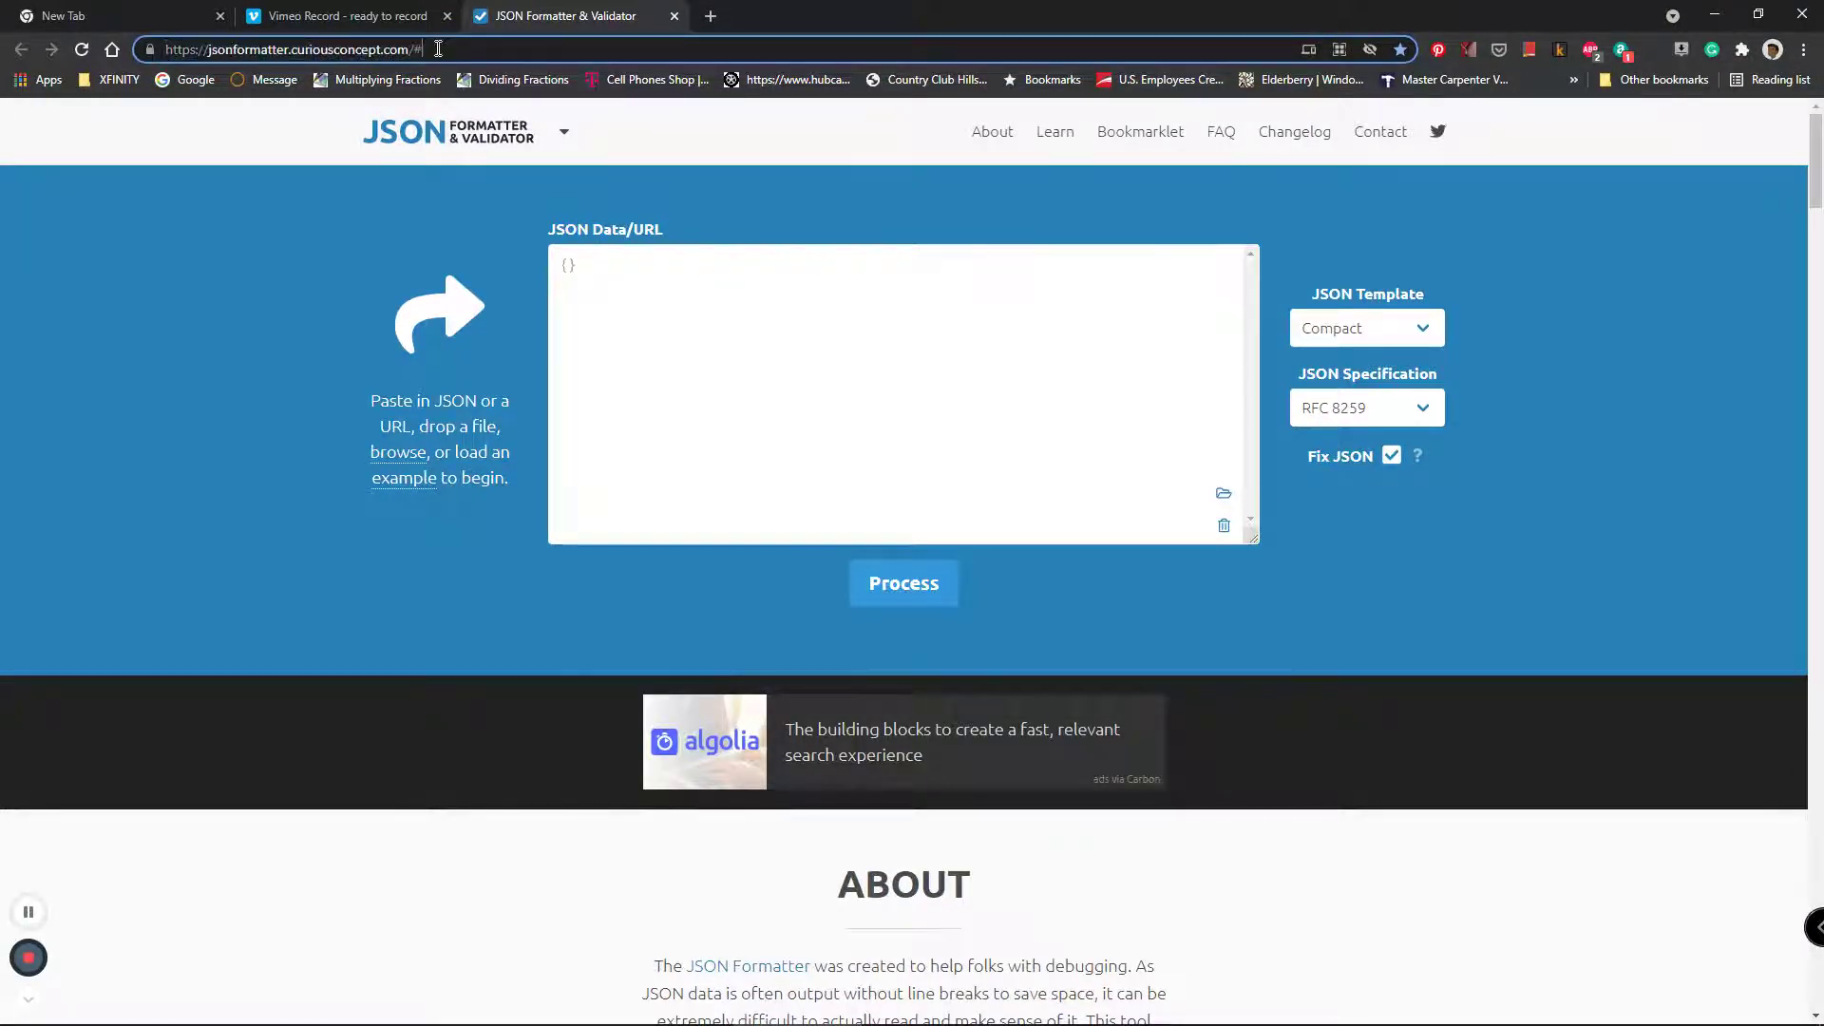
left_click(673, 15)
- Open the To Turn MP3 Music Files To The OGG shortcut and correct the page address to audio.online-convert.com/convert-to-ogg
mouse_move(727, 1009)
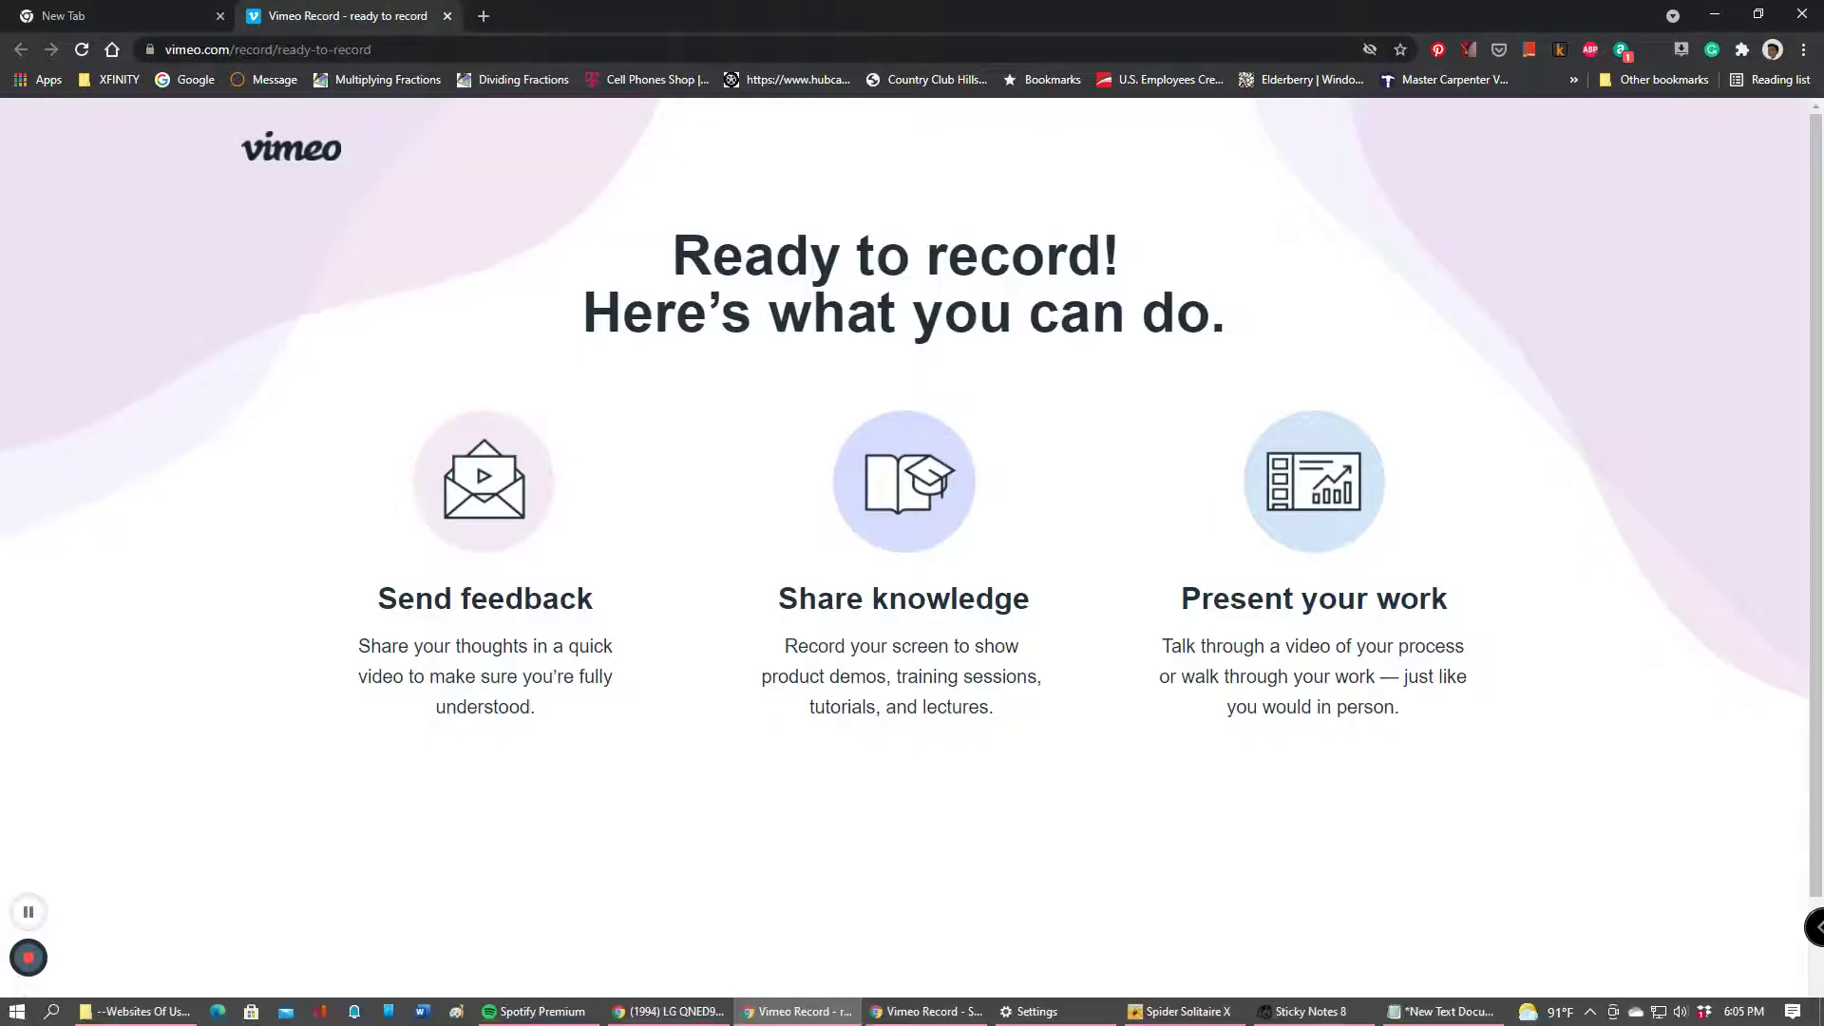
left_click(138, 1011)
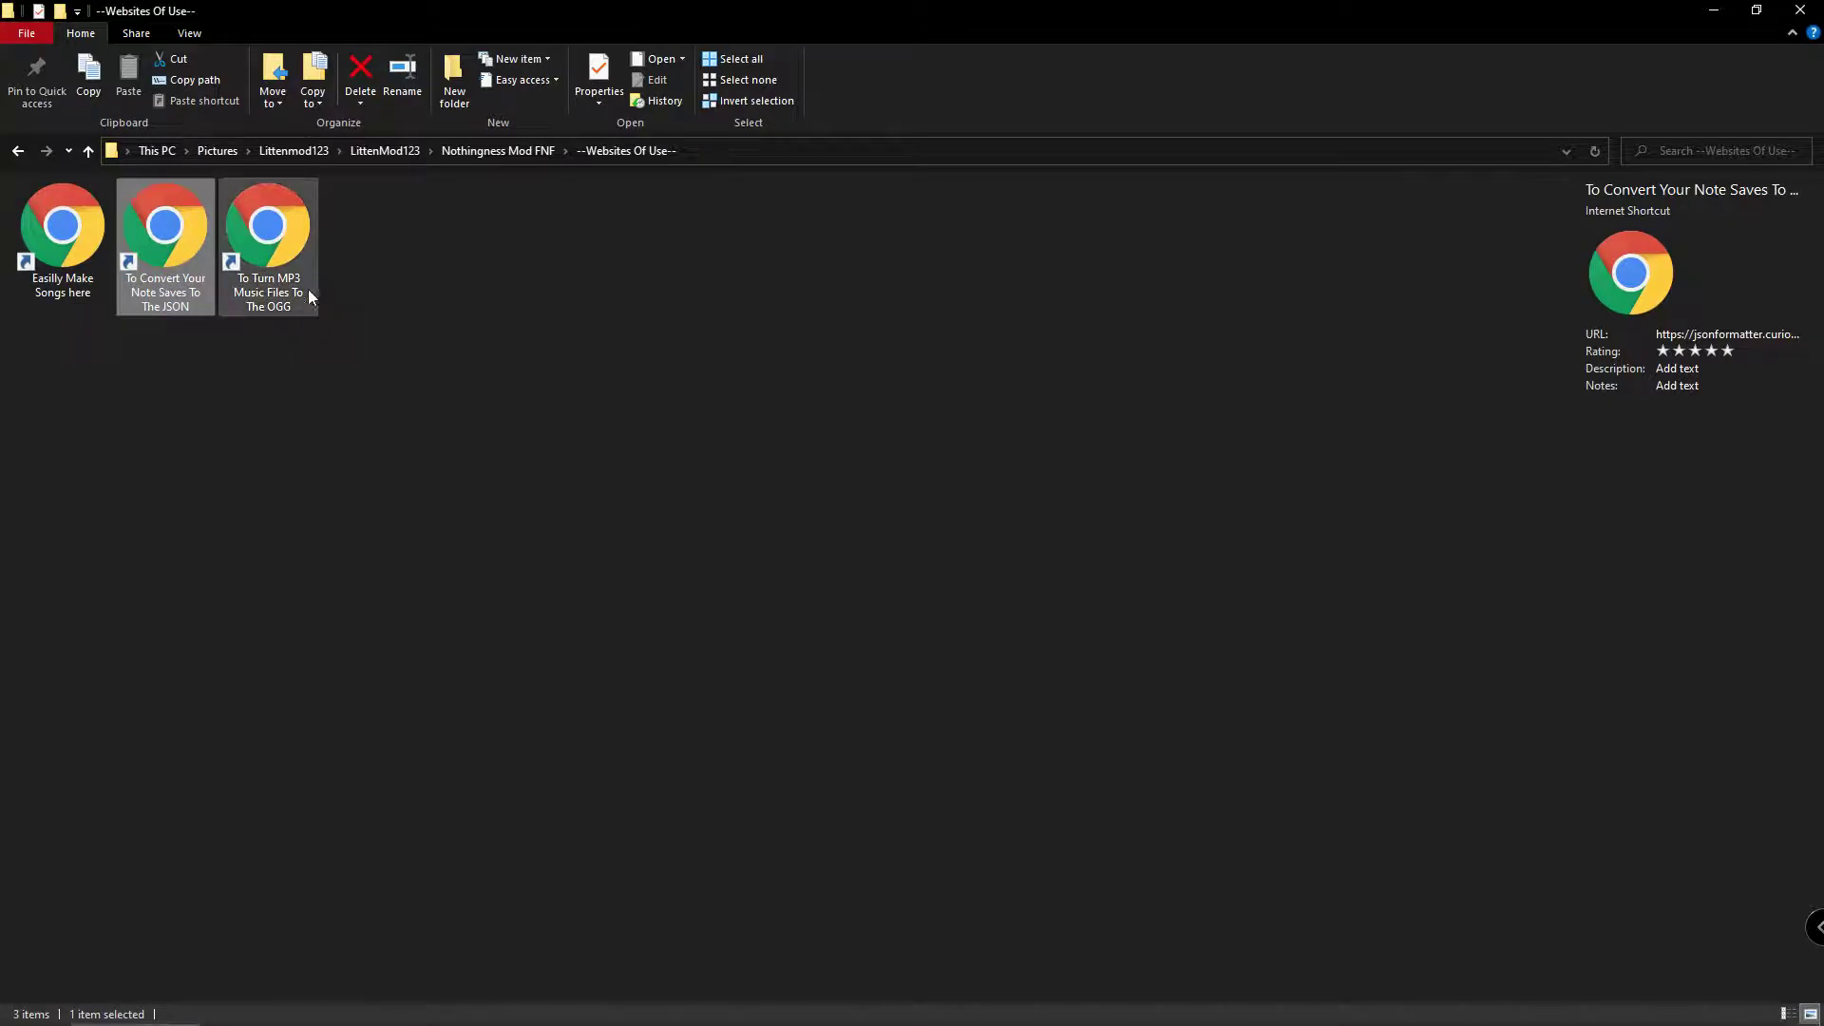
double_click(292, 309)
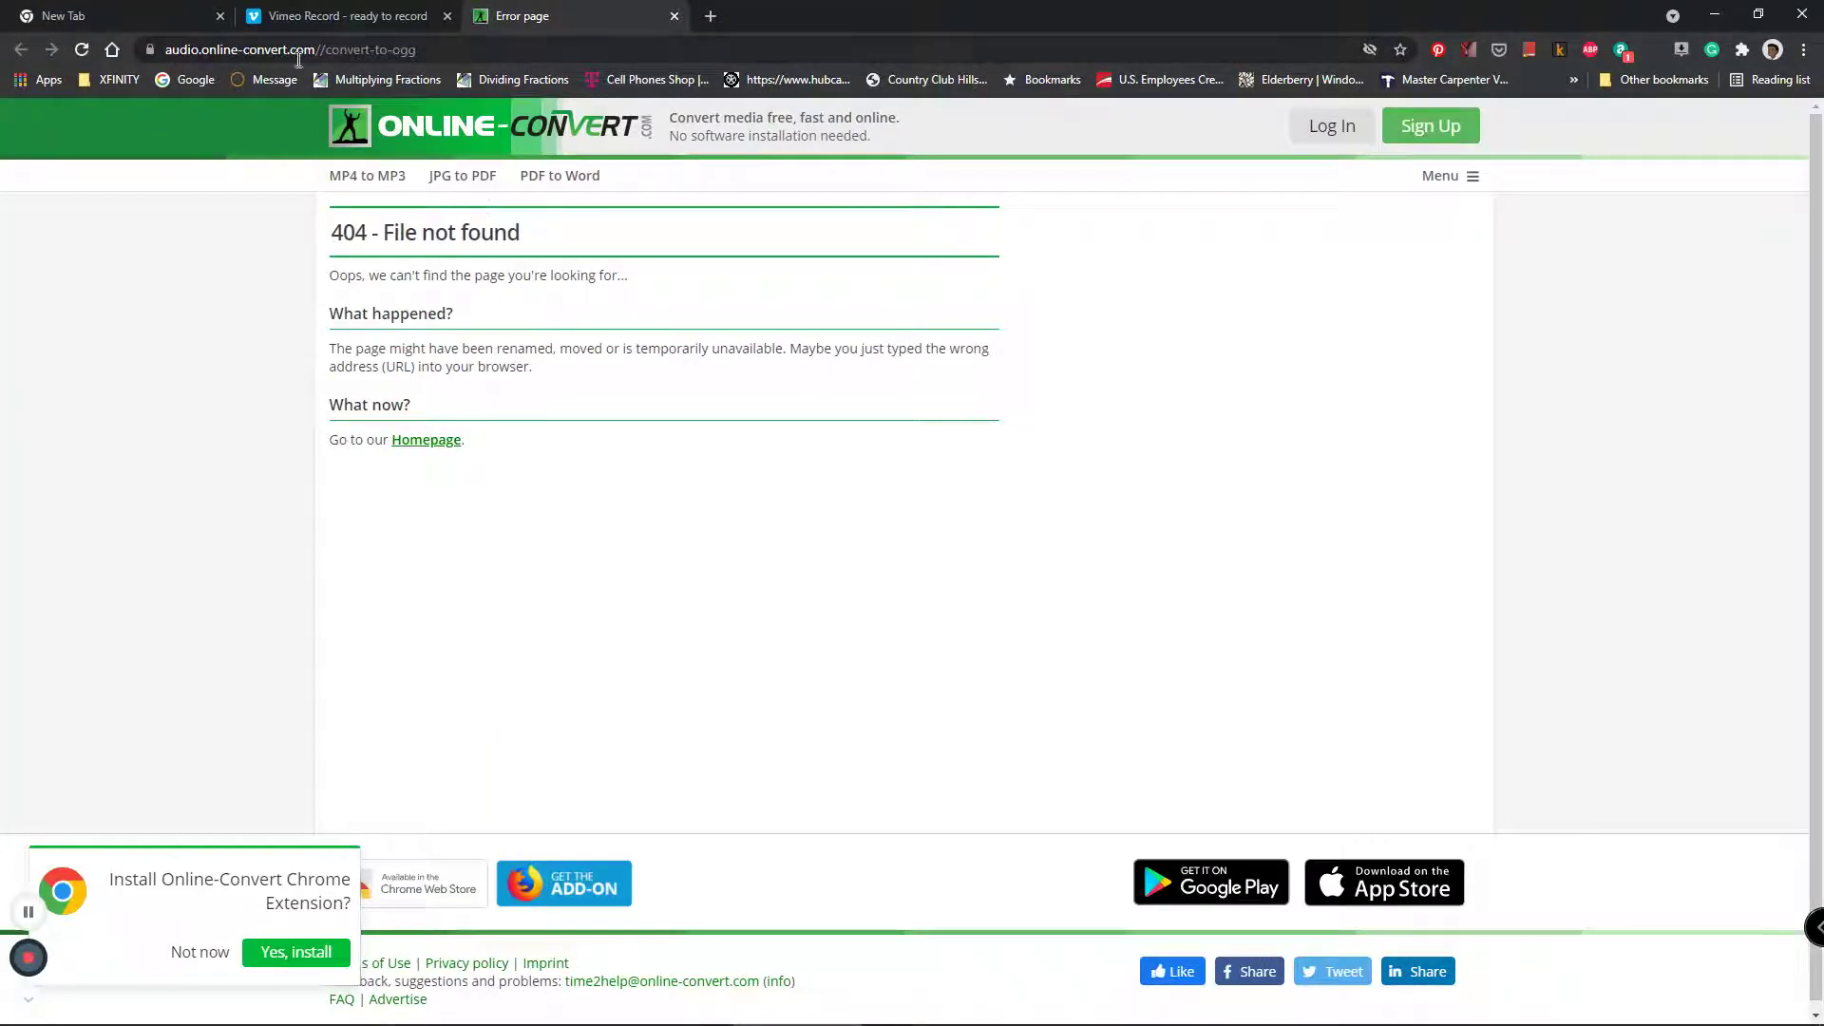
left_click(325, 49)
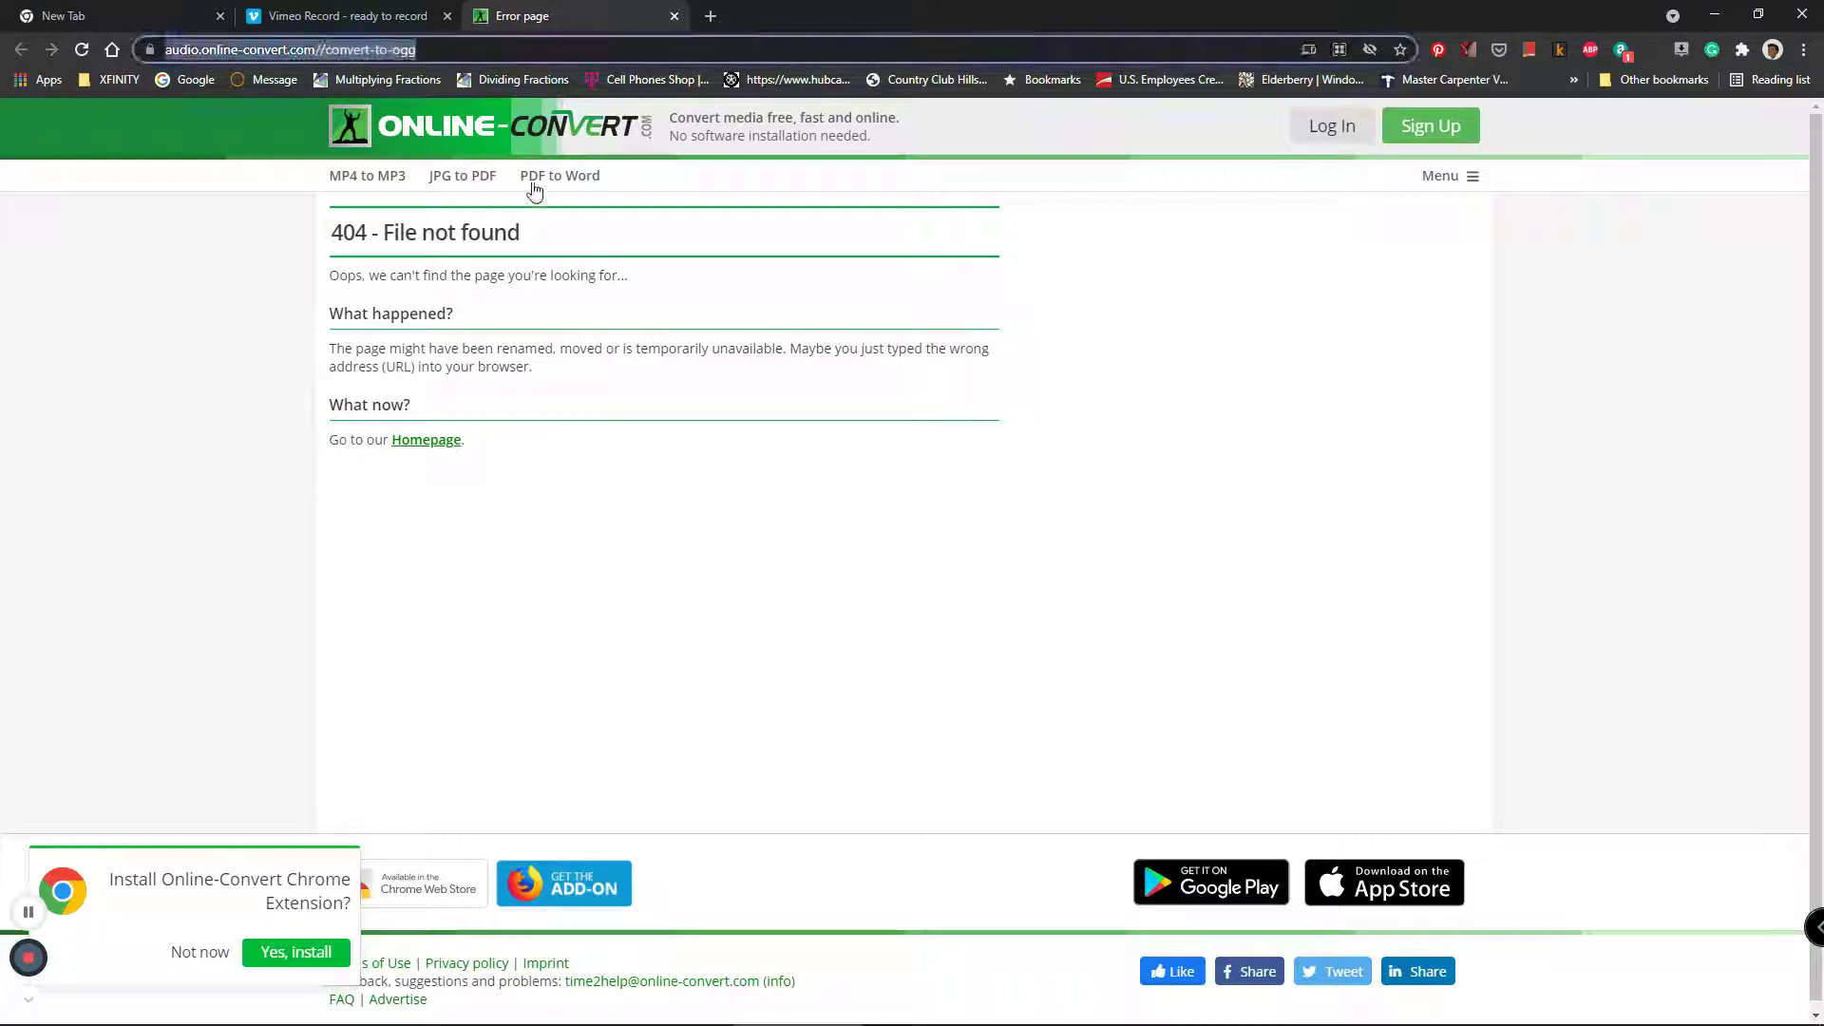
left_click(364, 52)
key("BackSpace")
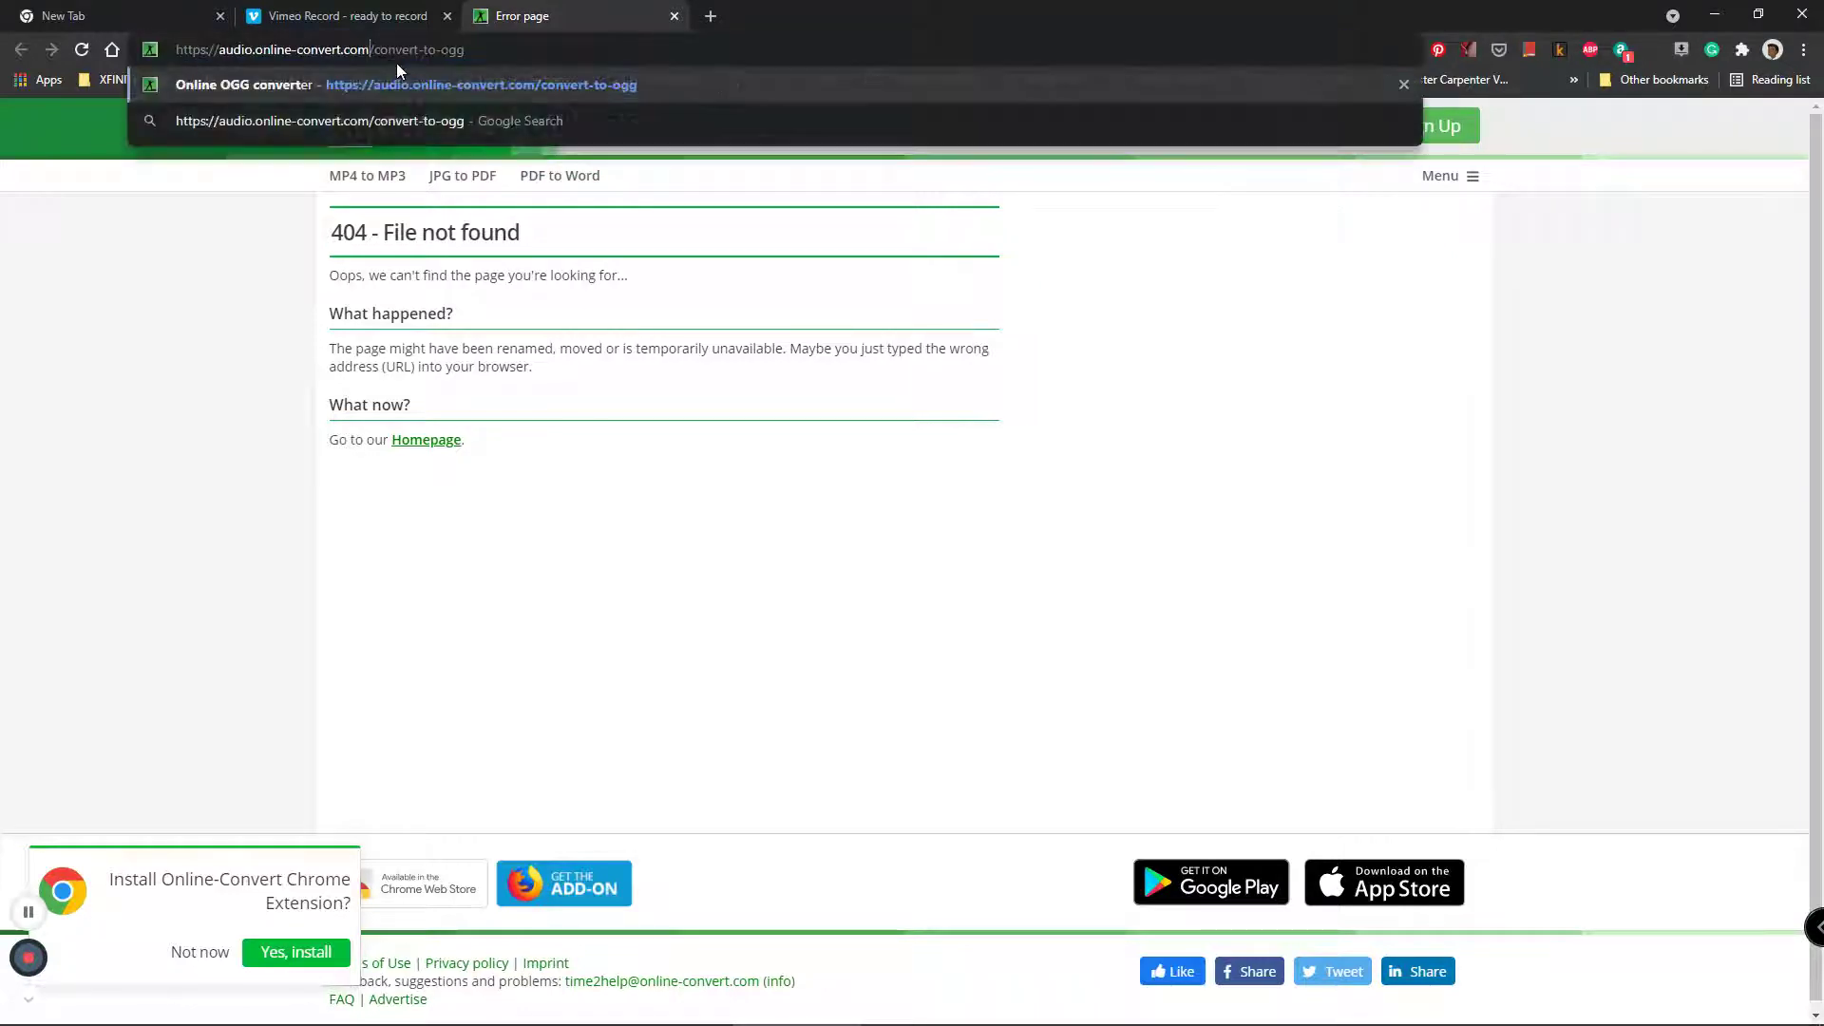
key("Return")
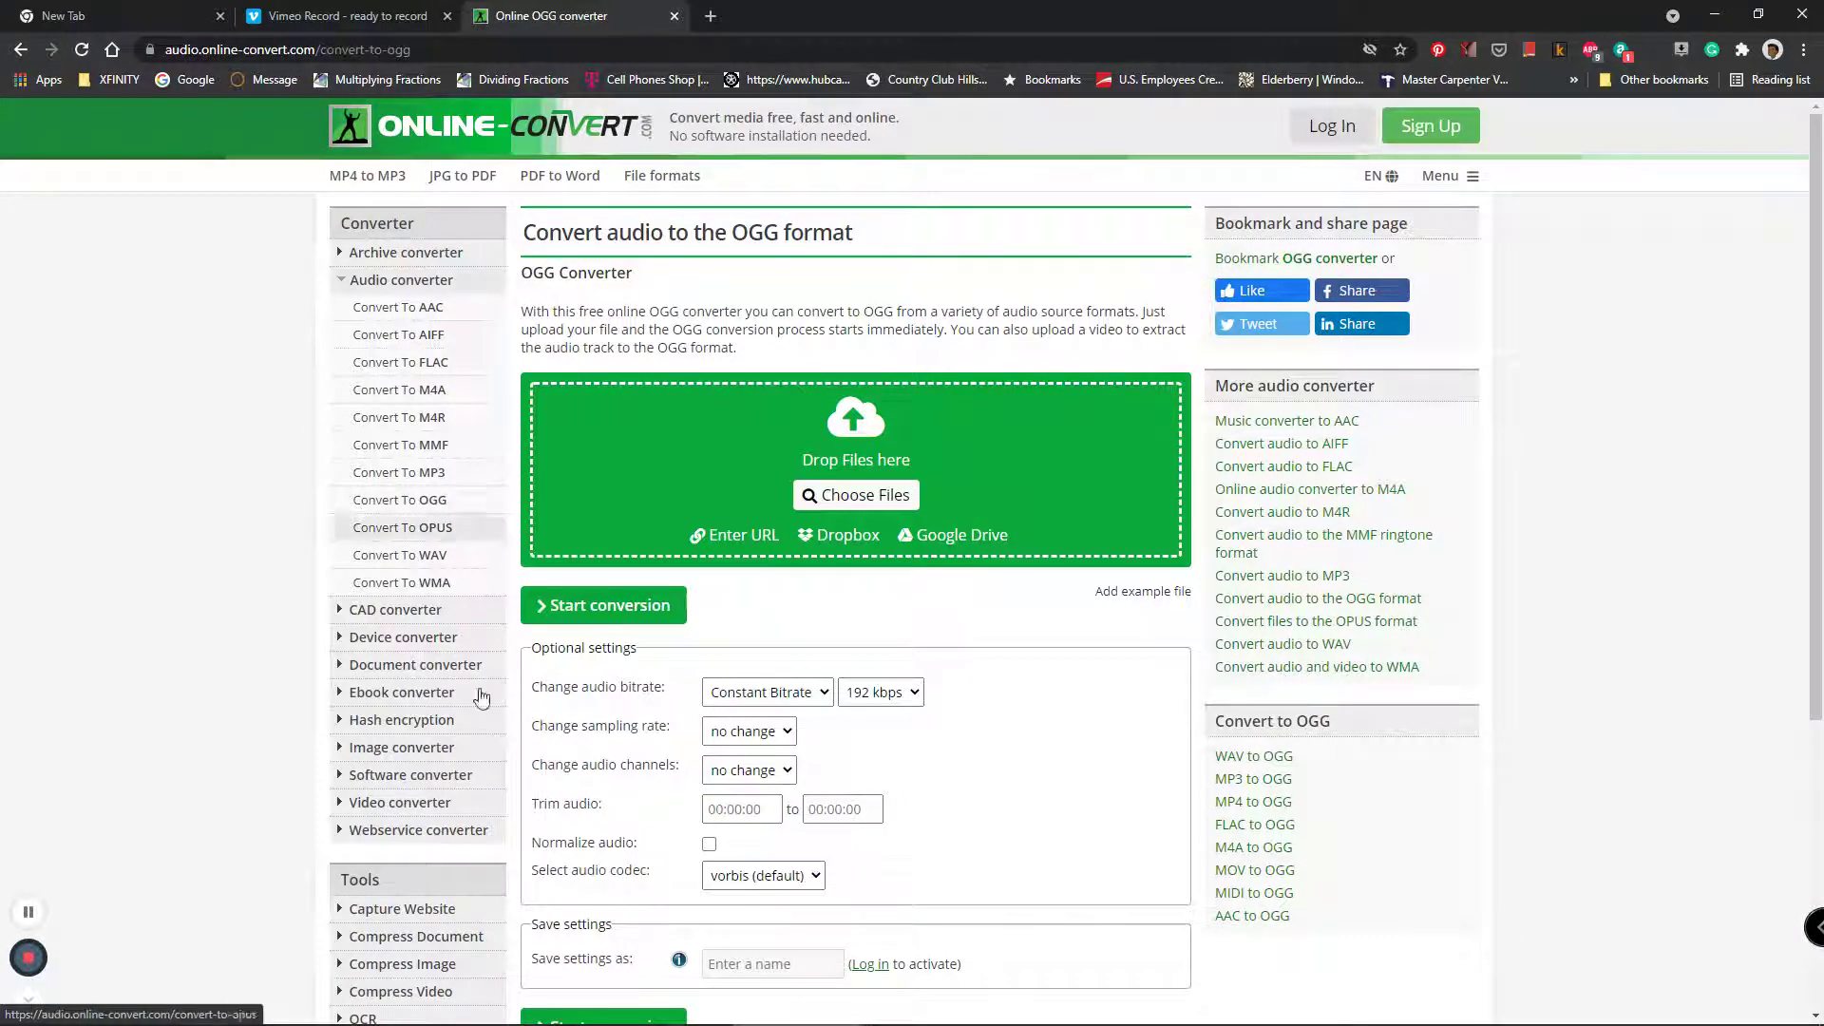
- Write the note "just remoive the extra / in url" in the Google search box of a new browser tab
left_click(710, 16)
left_click(796, 394)
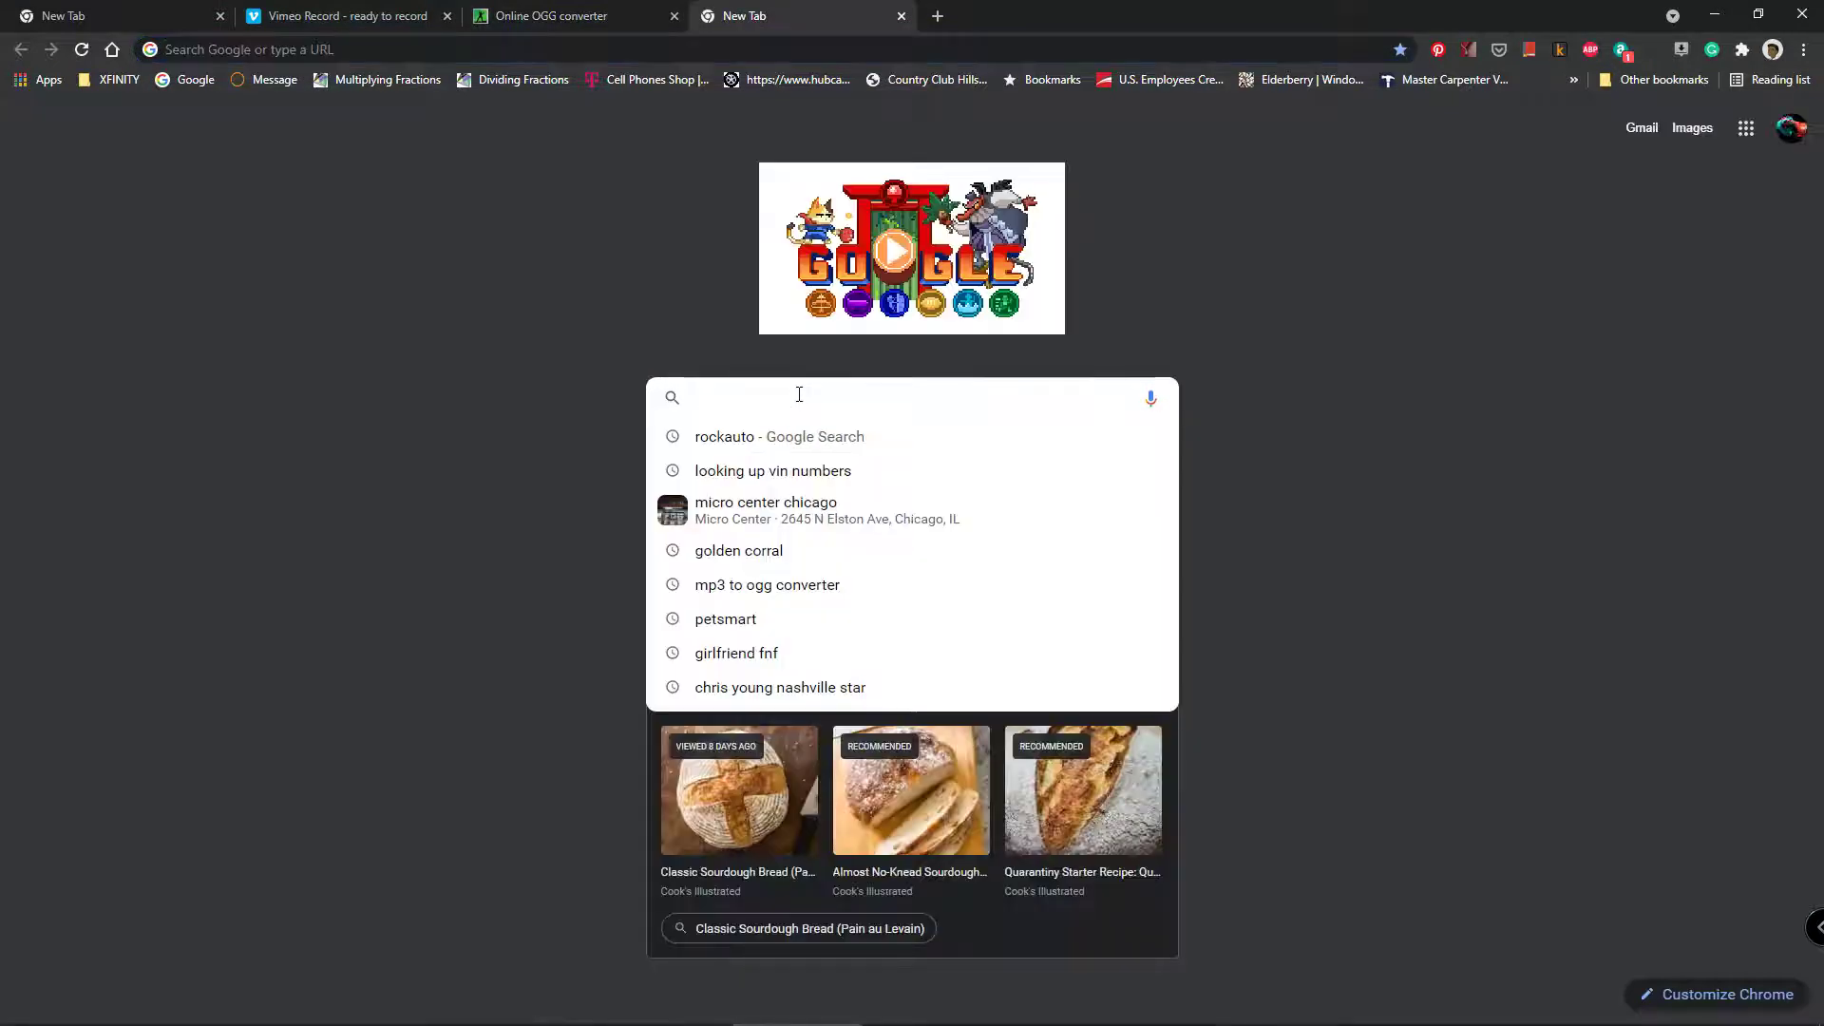
type("just r")
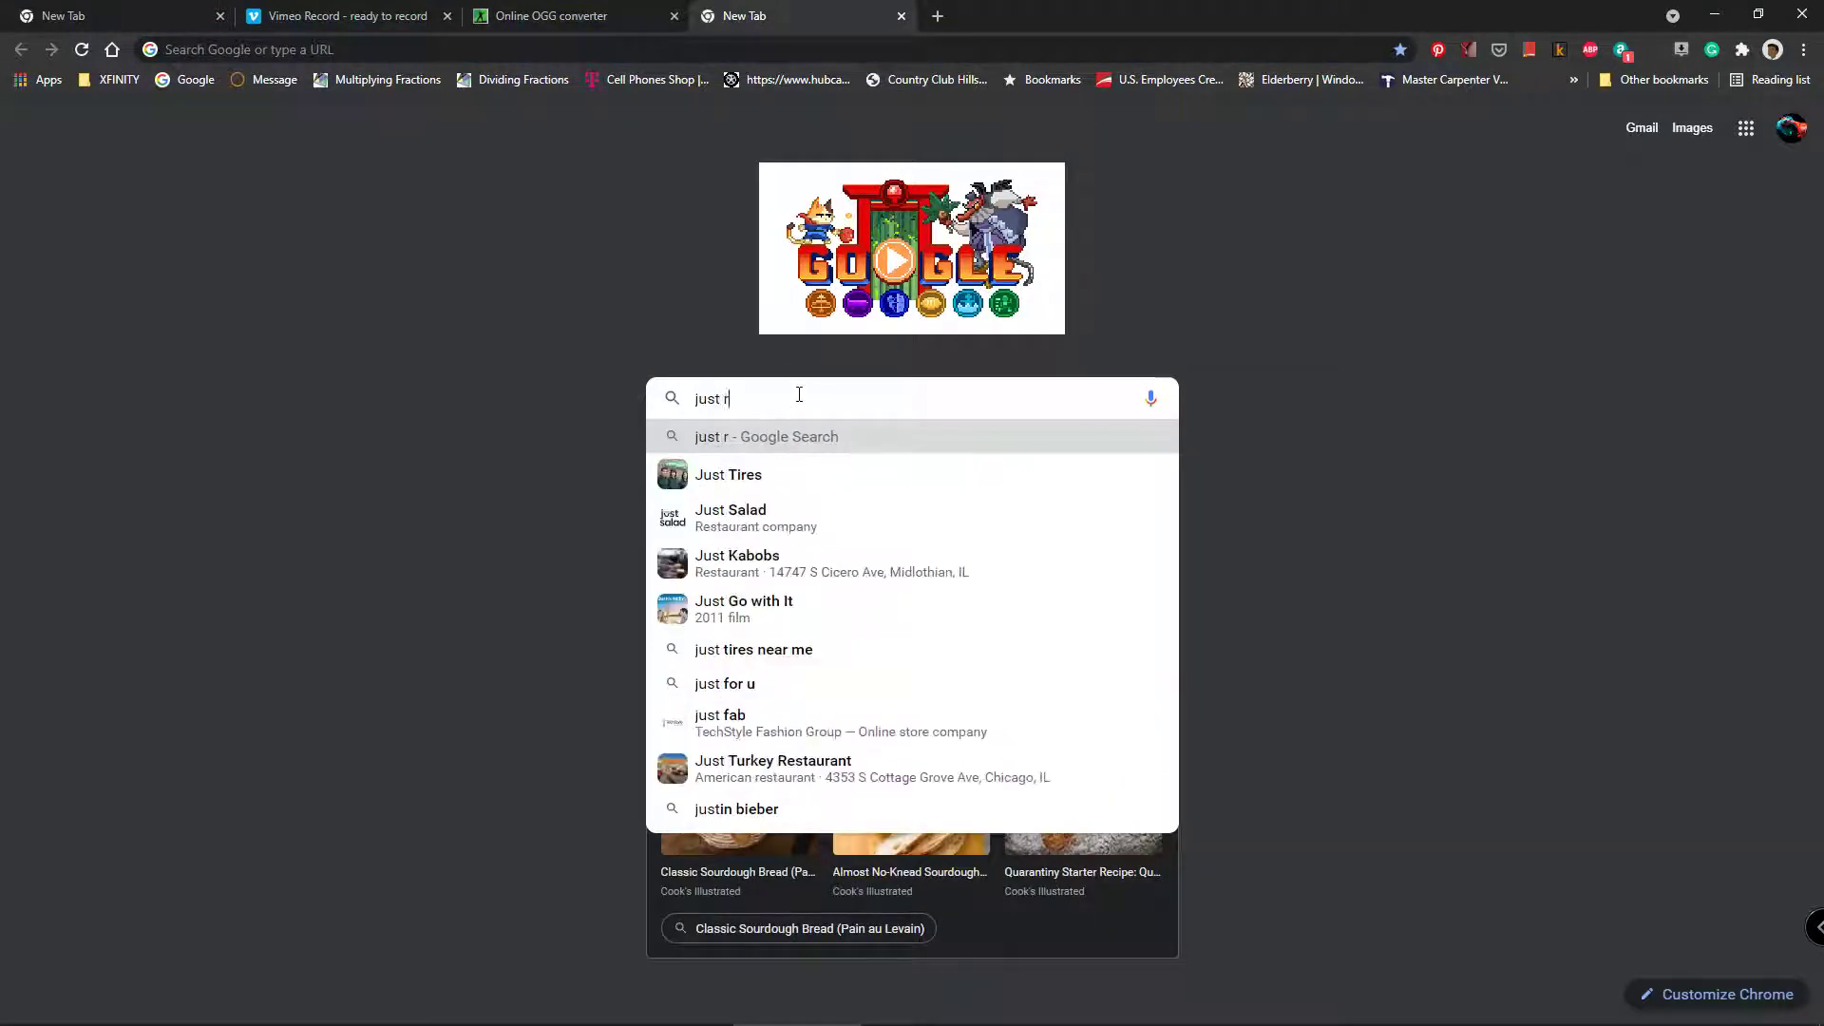
type("emoive")
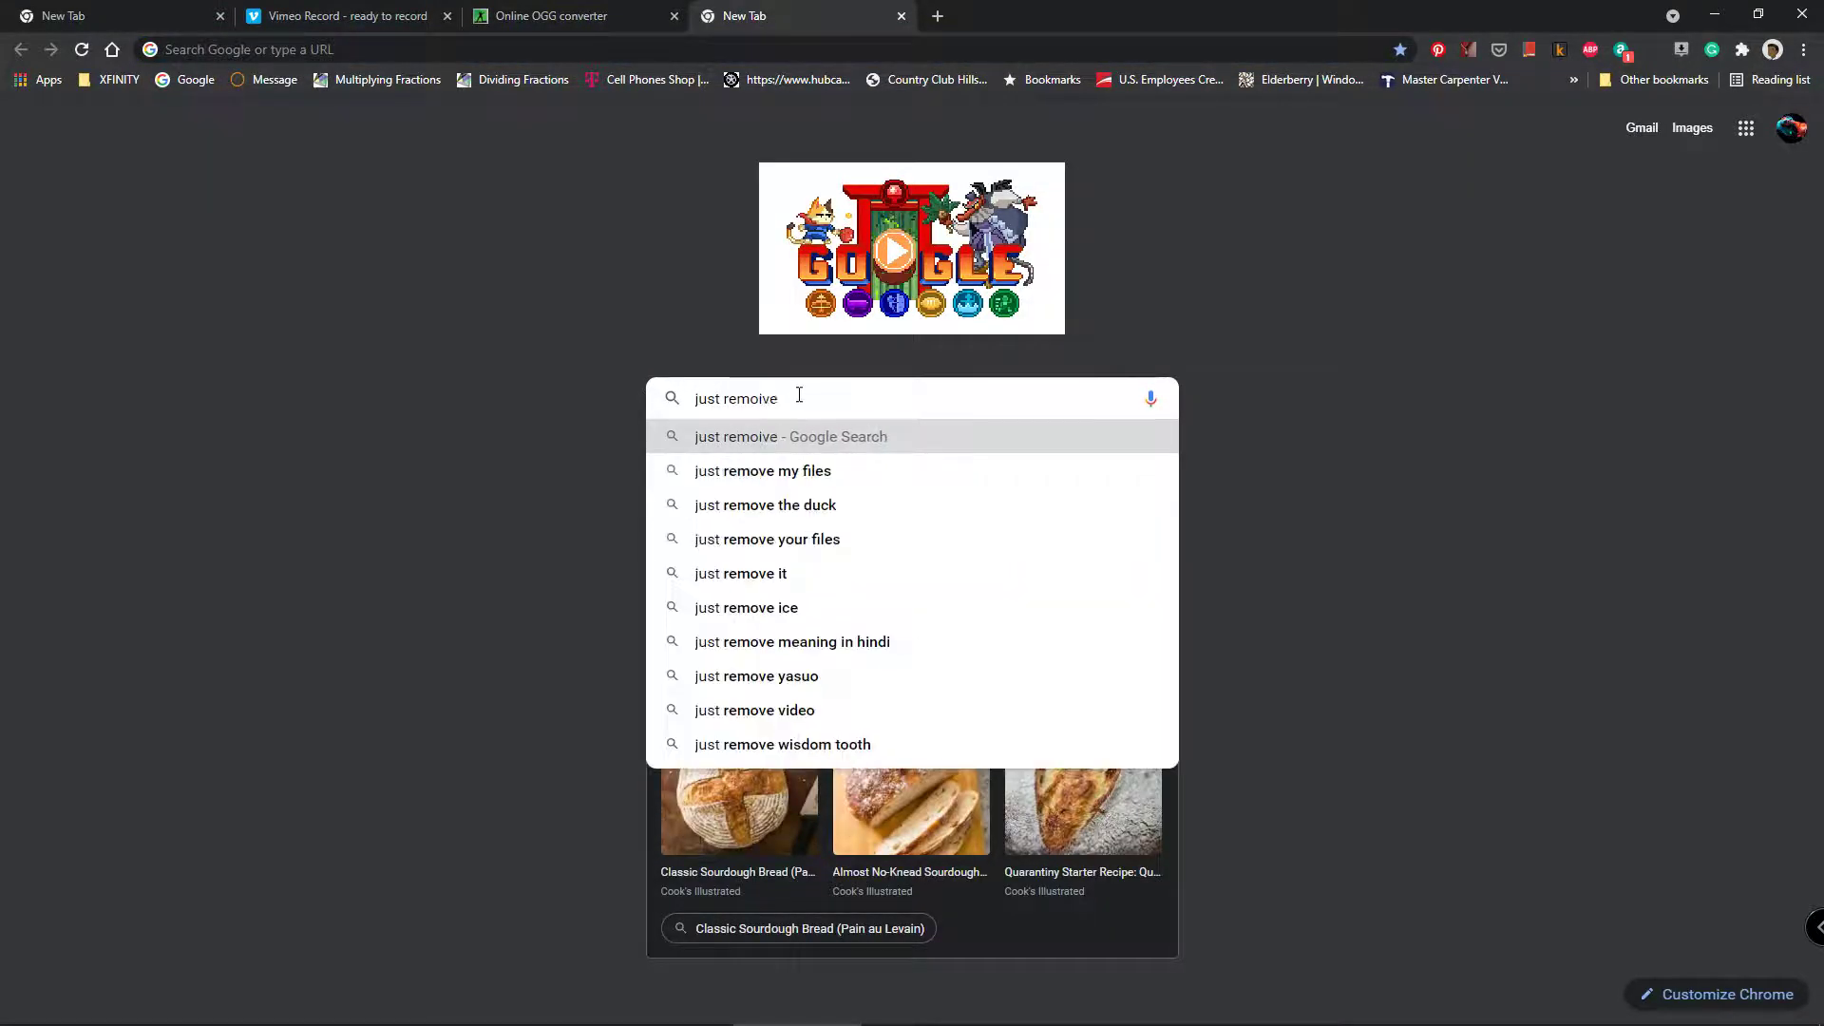
type(" the e")
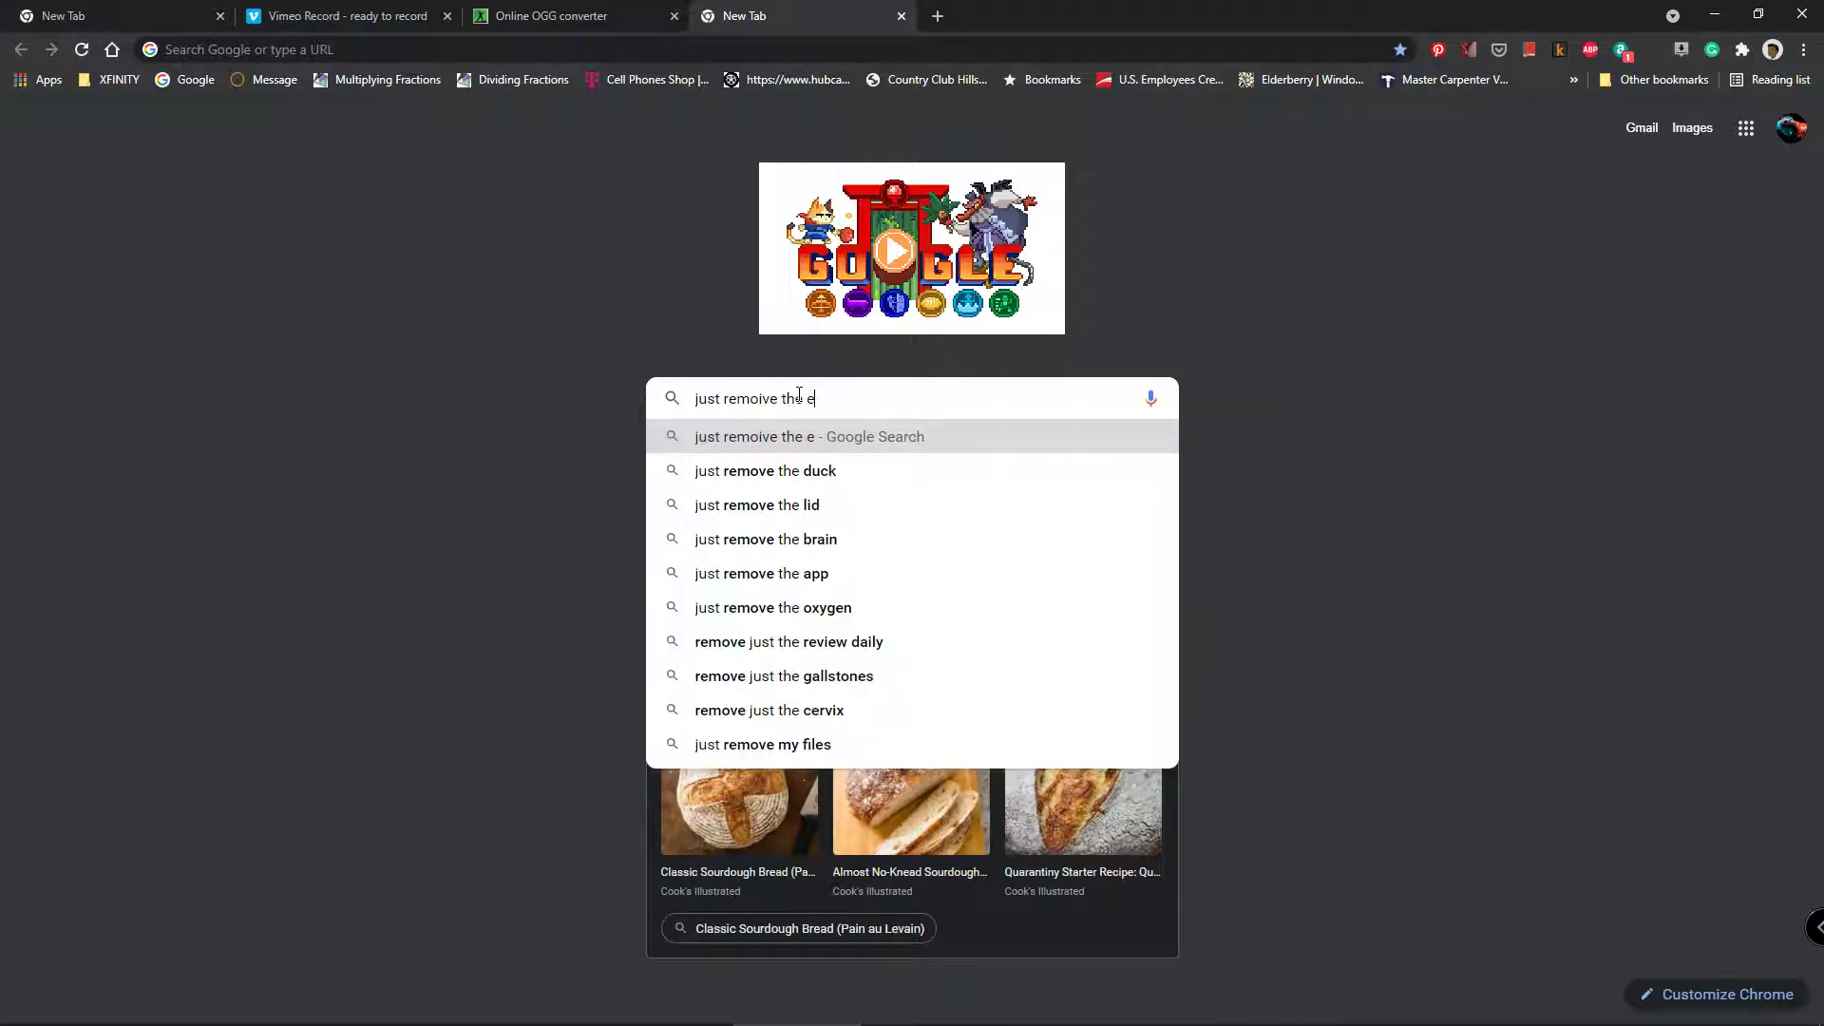
type("xtra ")
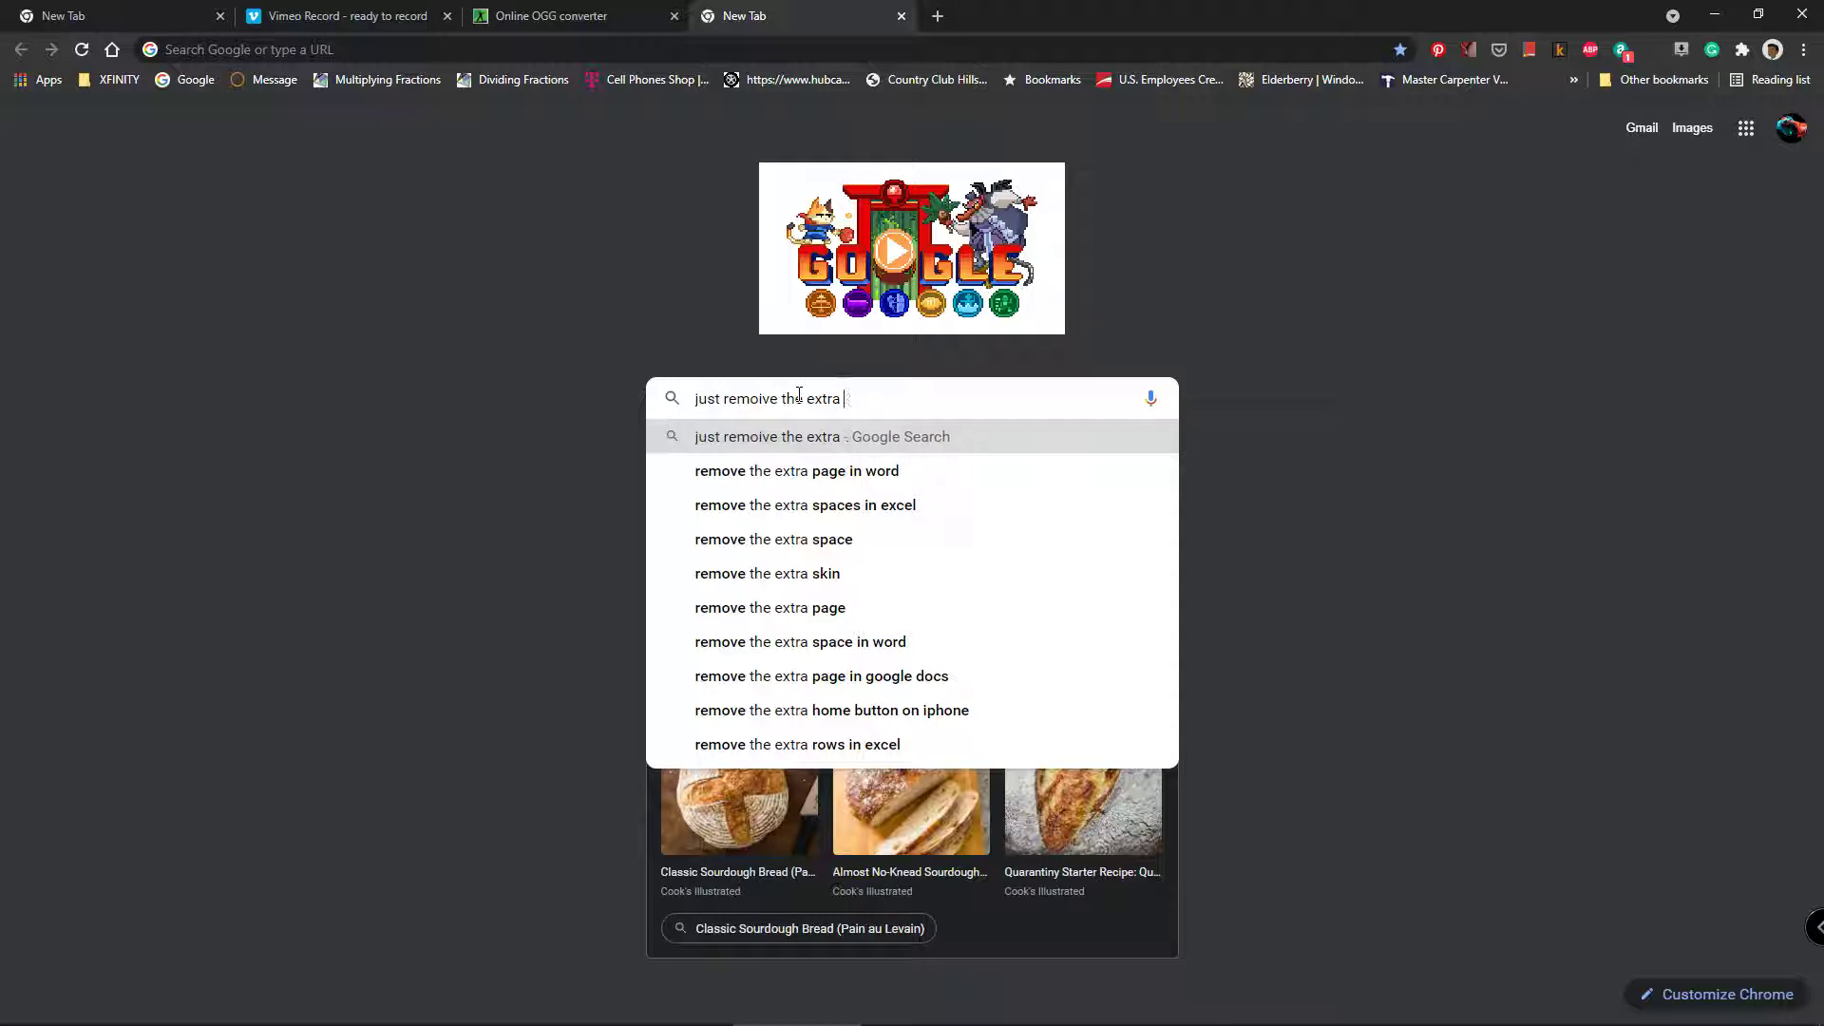
type("/")
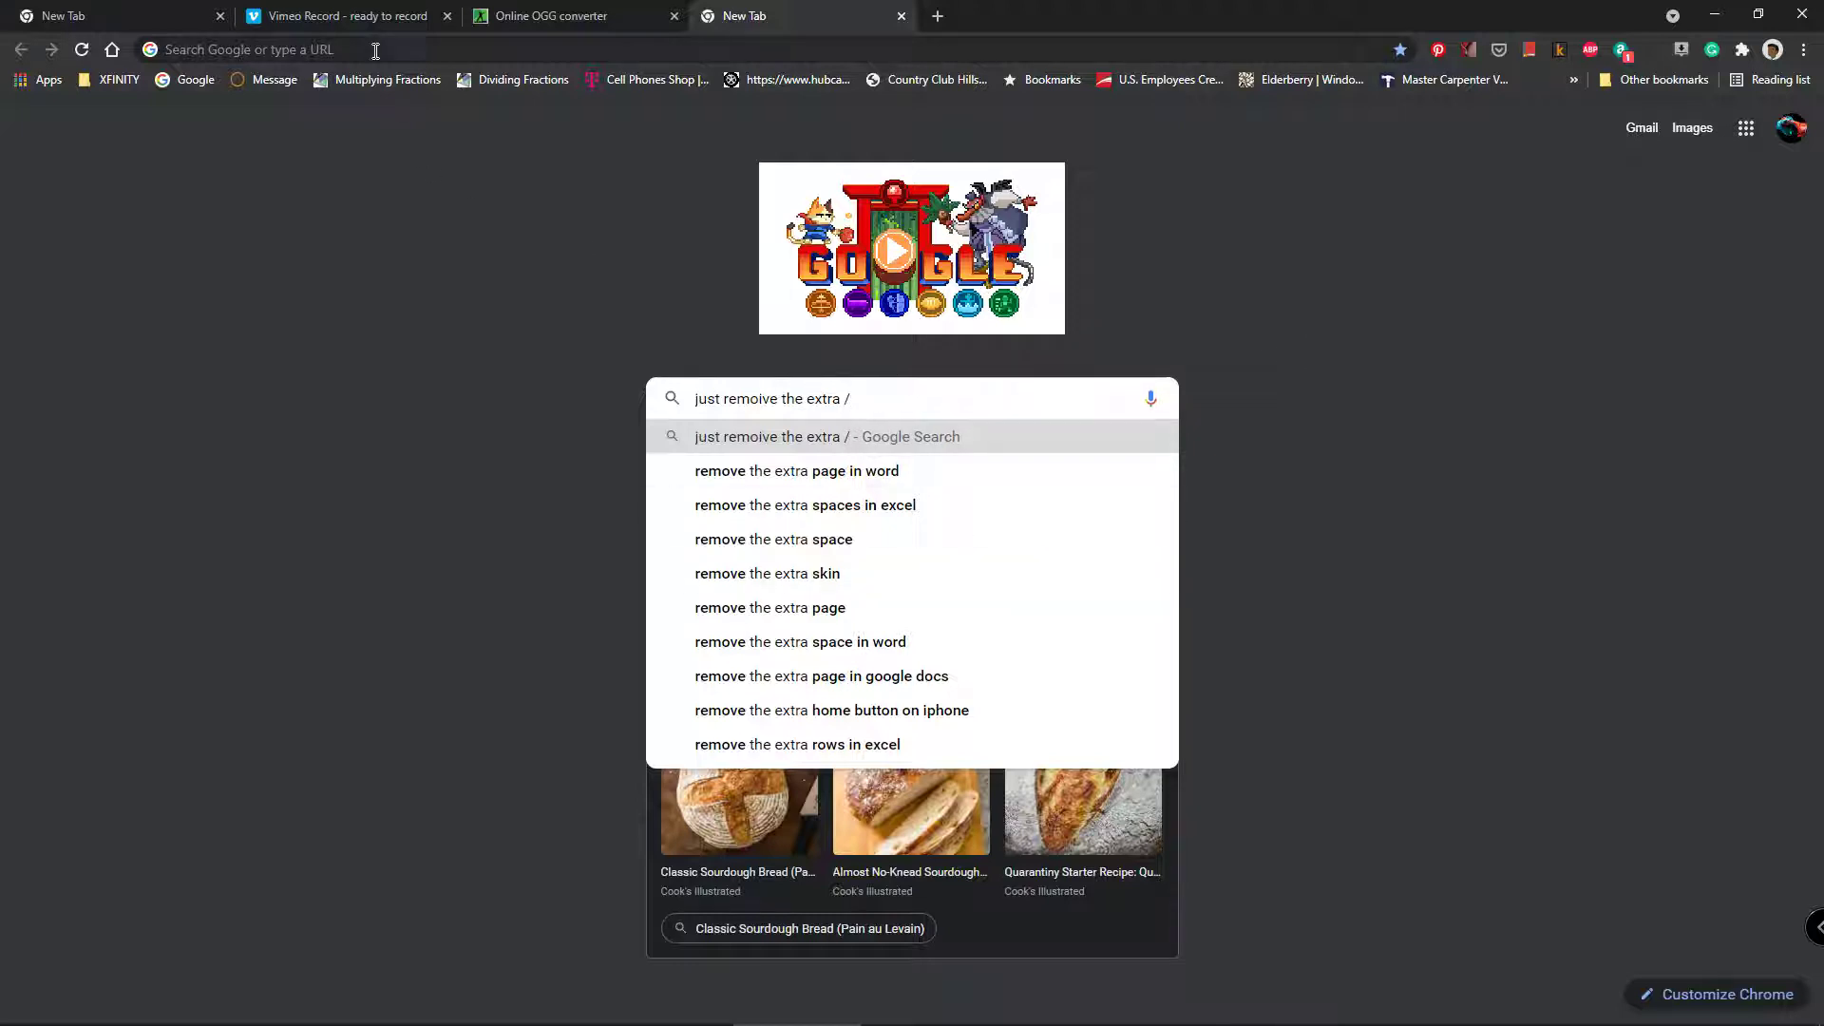
type(" in url")
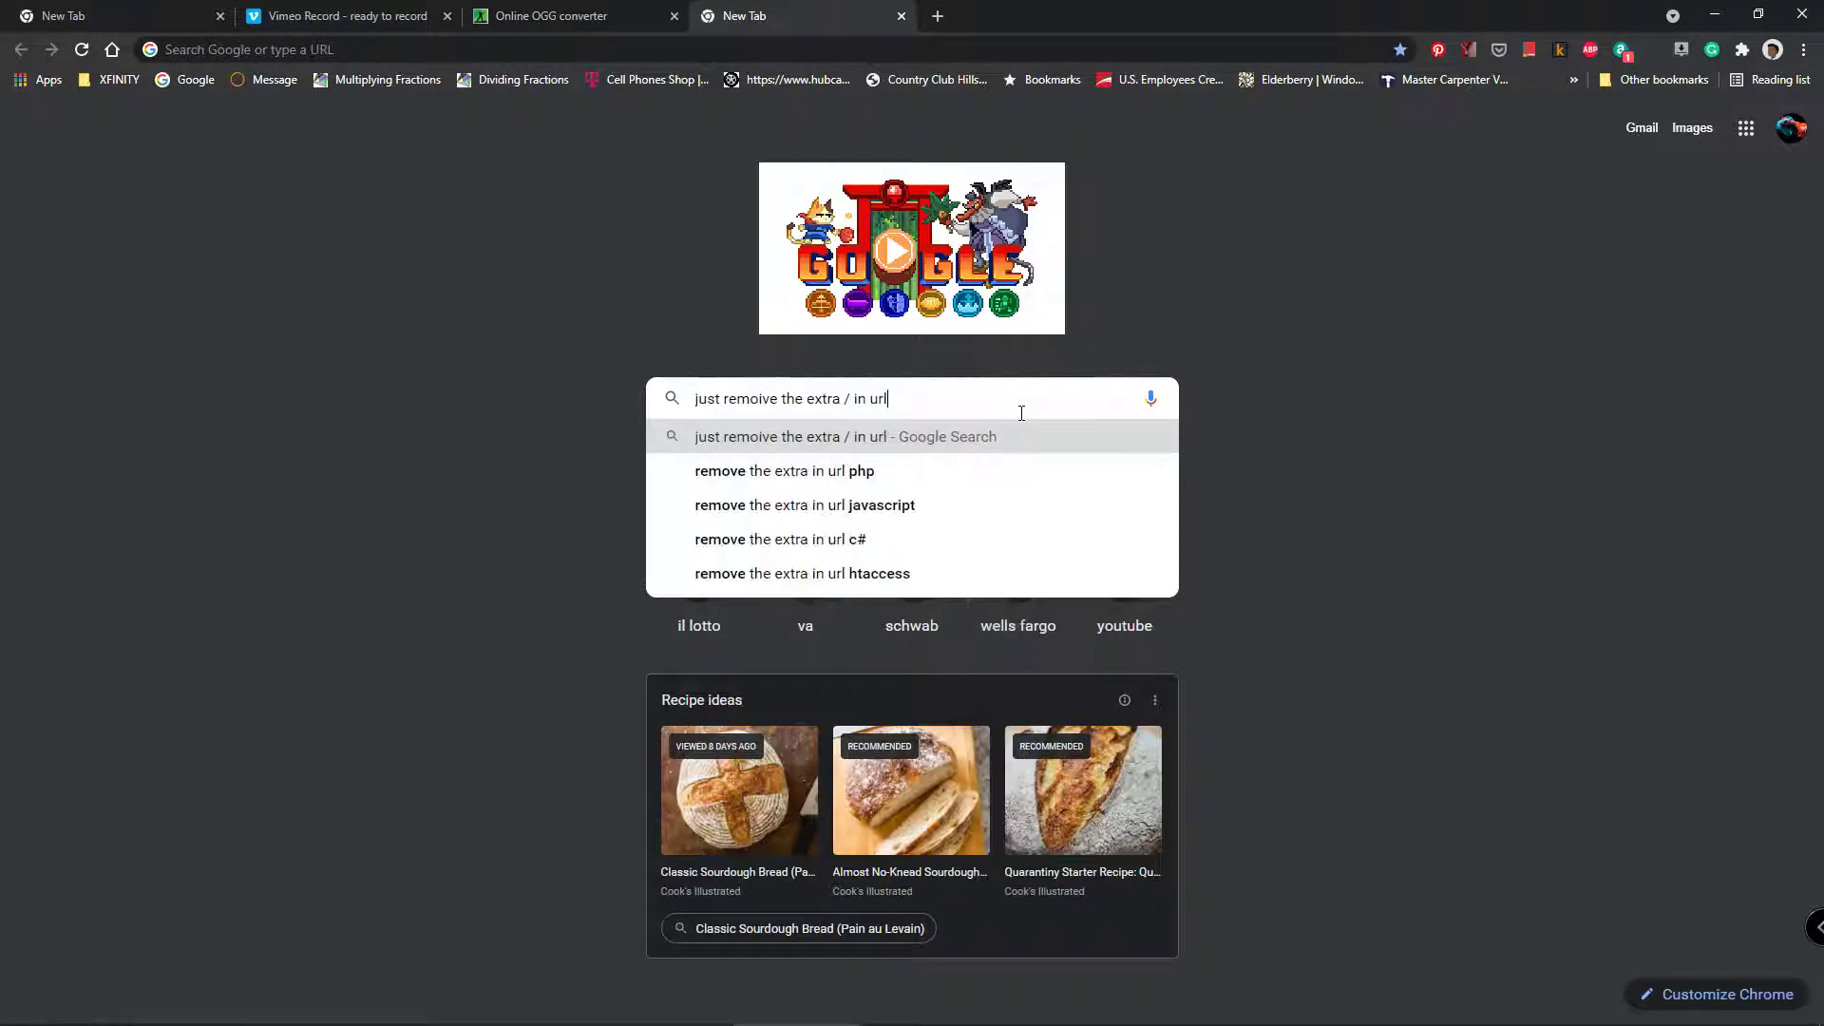
- Clear the note from the search box and close both the new tab and the Online OGG converter tab
key("BackSpace")
key("BackSpace")
key("BackSpace")
key("BackSpace")
key("BackSpace")
key("BackSpace")
key("BackSpace")
key("BackSpace")
key("BackSpace")
key("BackSpace")
key("BackSpace")
key("BackSpace")
key("BackSpace")
key("BackSpace")
key("BackSpace")
key("BackSpace")
key("BackSpace")
key("BackSpace")
key("BackSpace")
key("BackSpace")
key("BackSpace")
key("BackSpace")
key("BackSpace")
key("BackSpace")
key("BackSpace")
key("BackSpace")
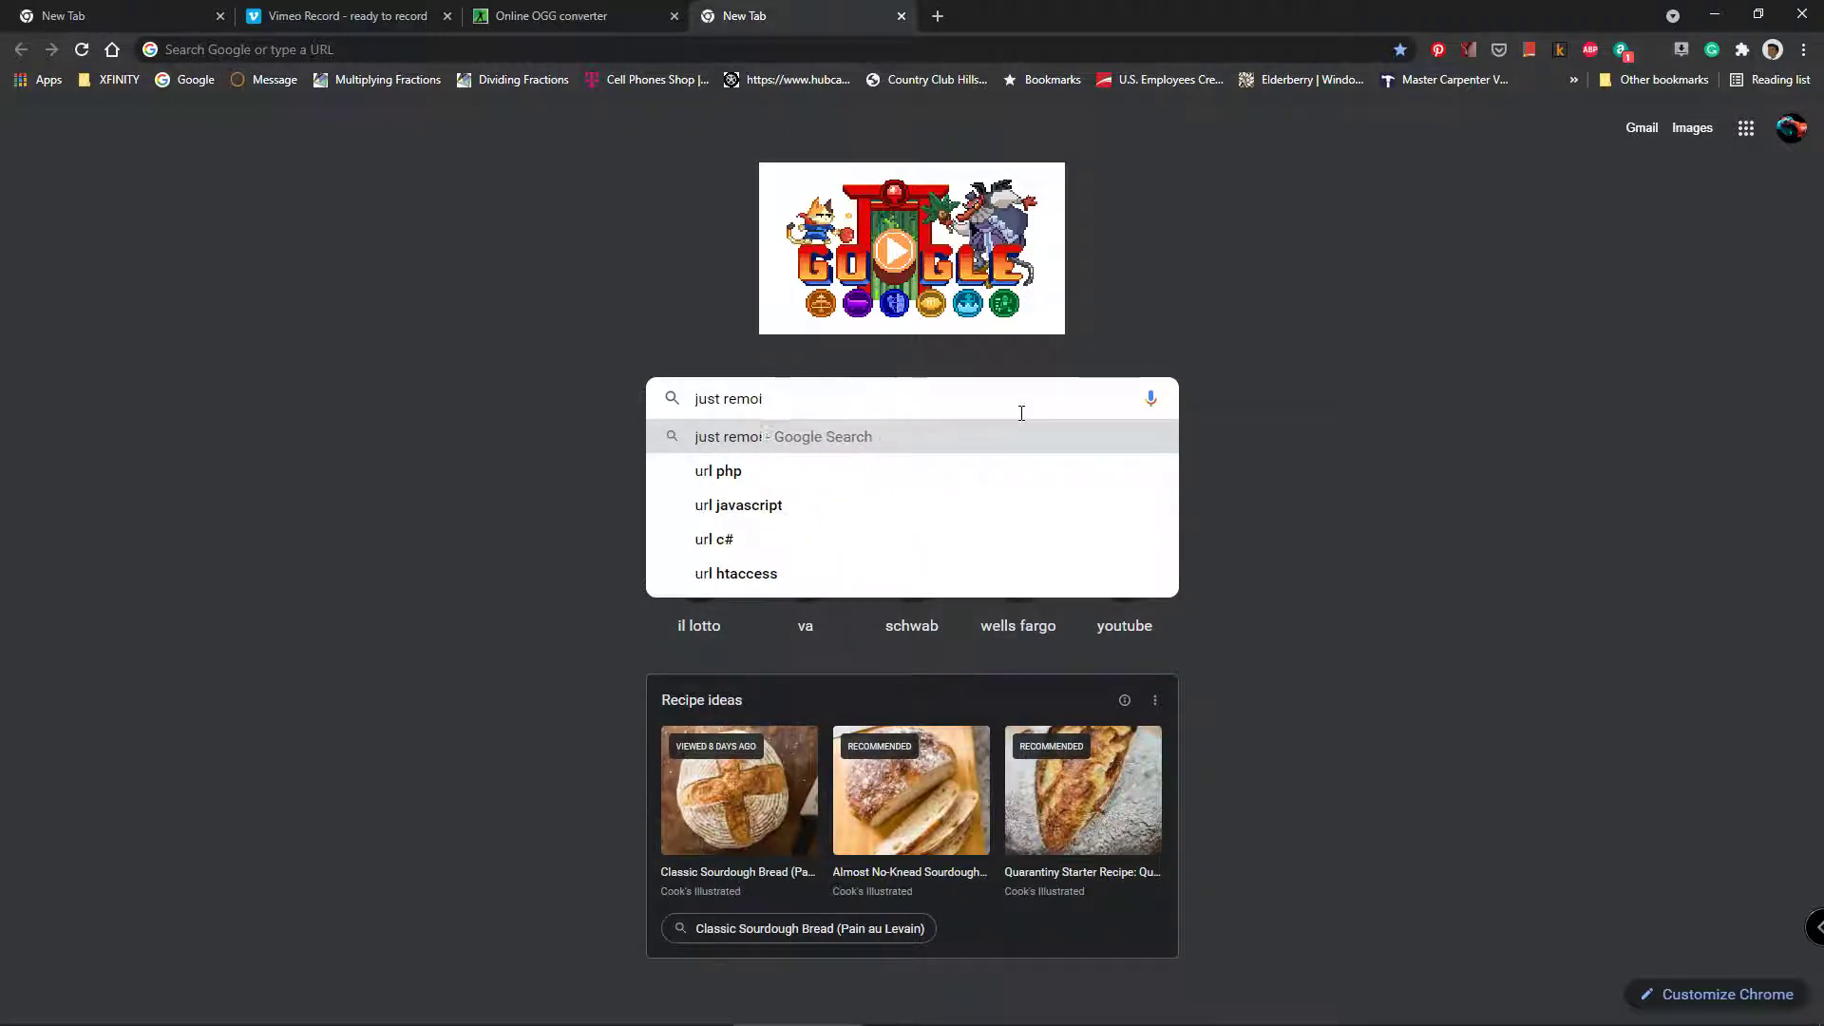
left_click(901, 16)
left_click(675, 16)
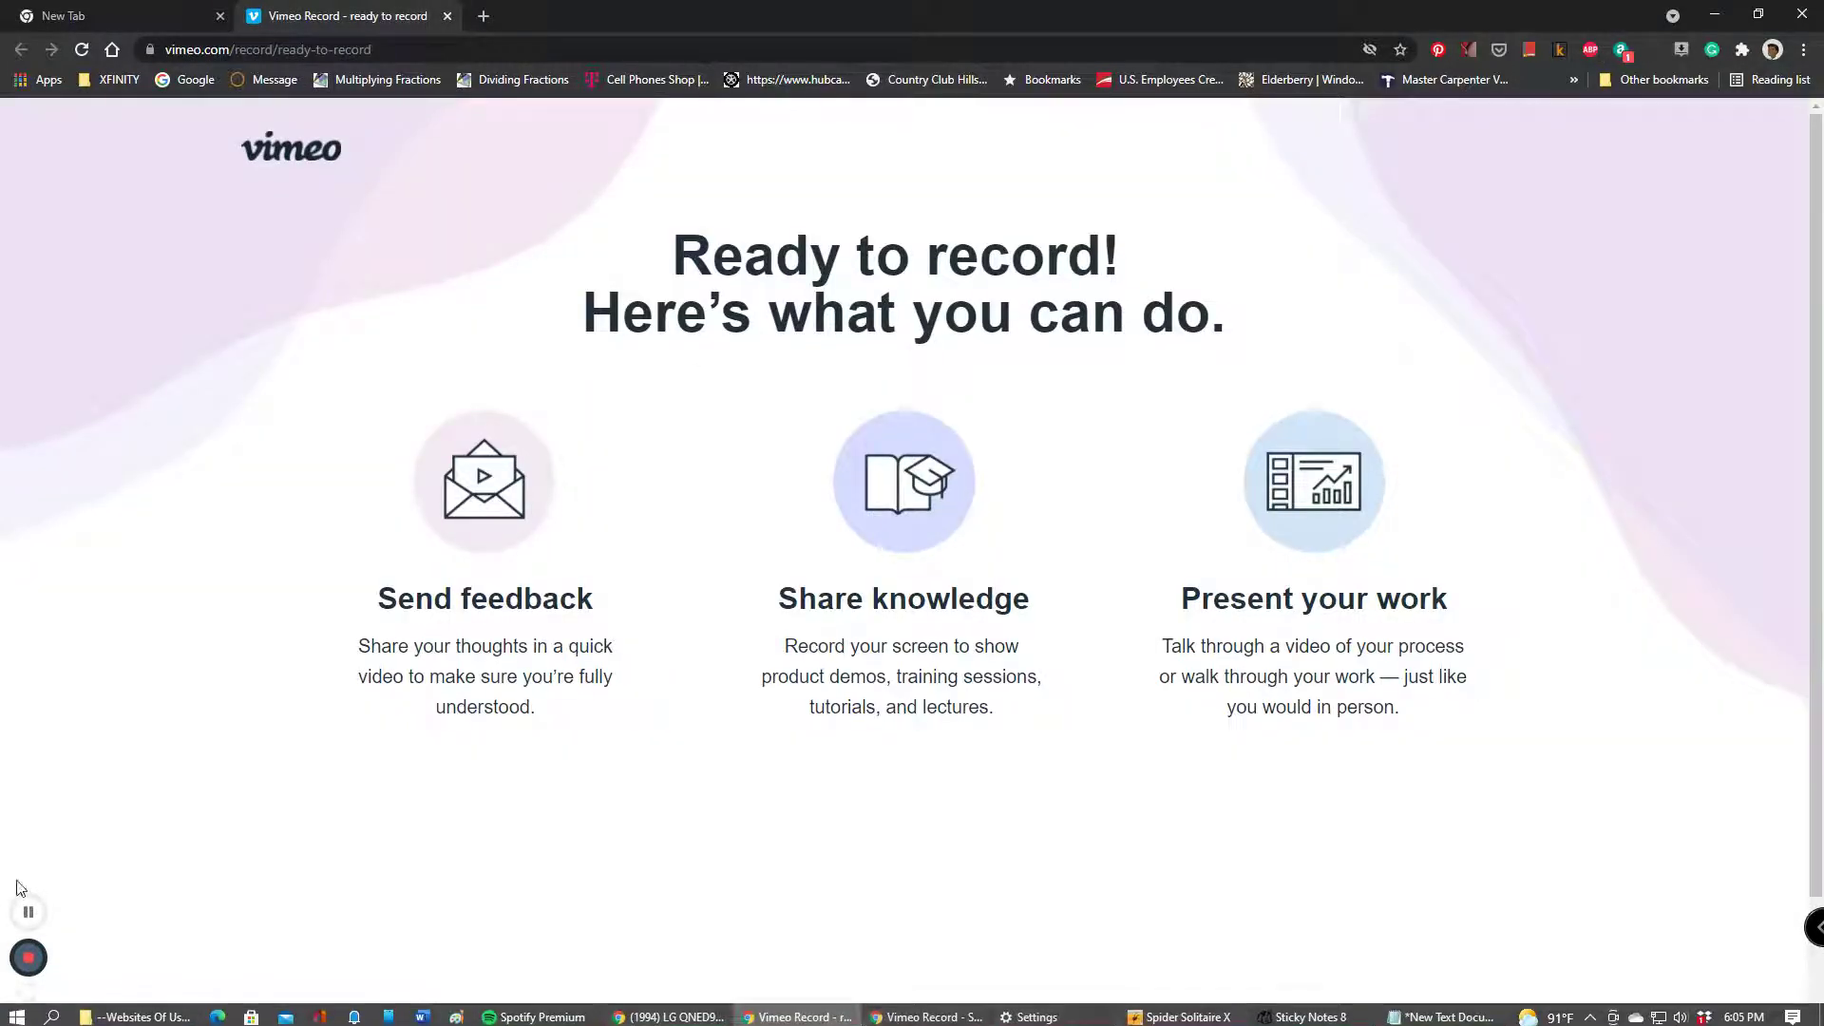
- Switch to File Explorer, go back from the wife-forever folder to Nothingness Mod FNF, and open the --Websites Of Use-- folder
left_click(119, 1013)
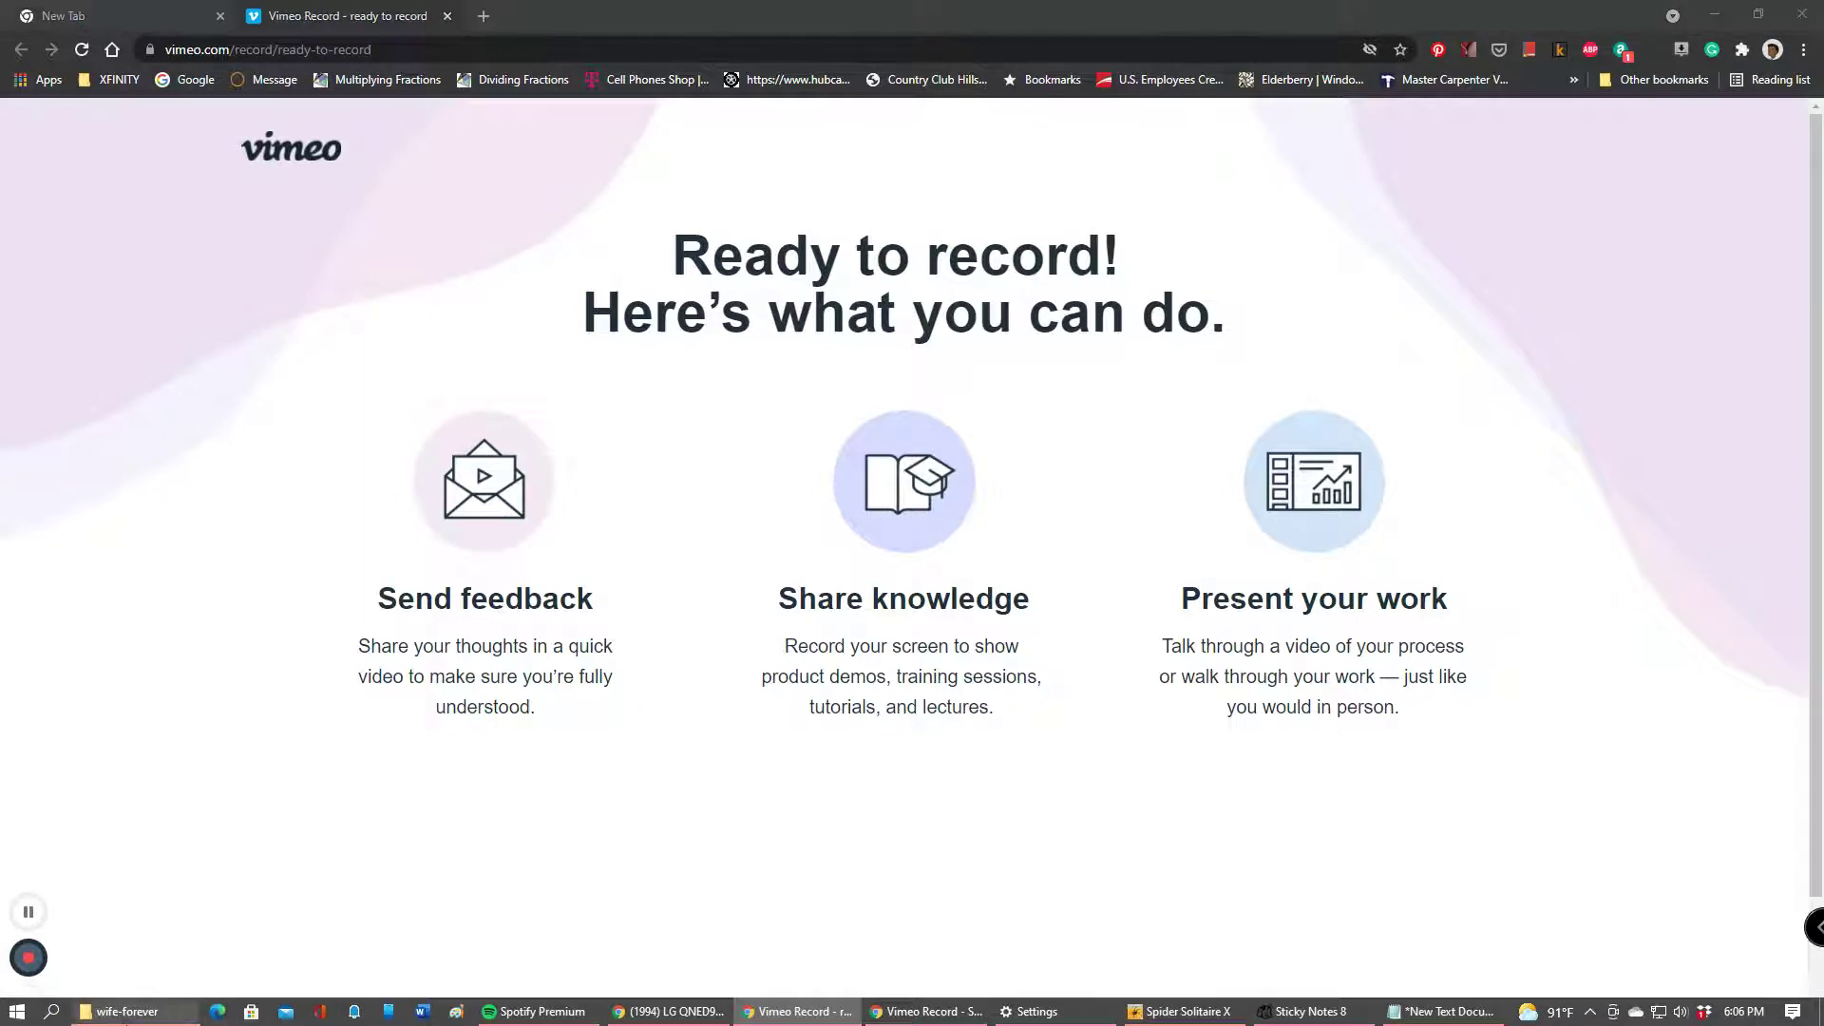
left_click(17, 152)
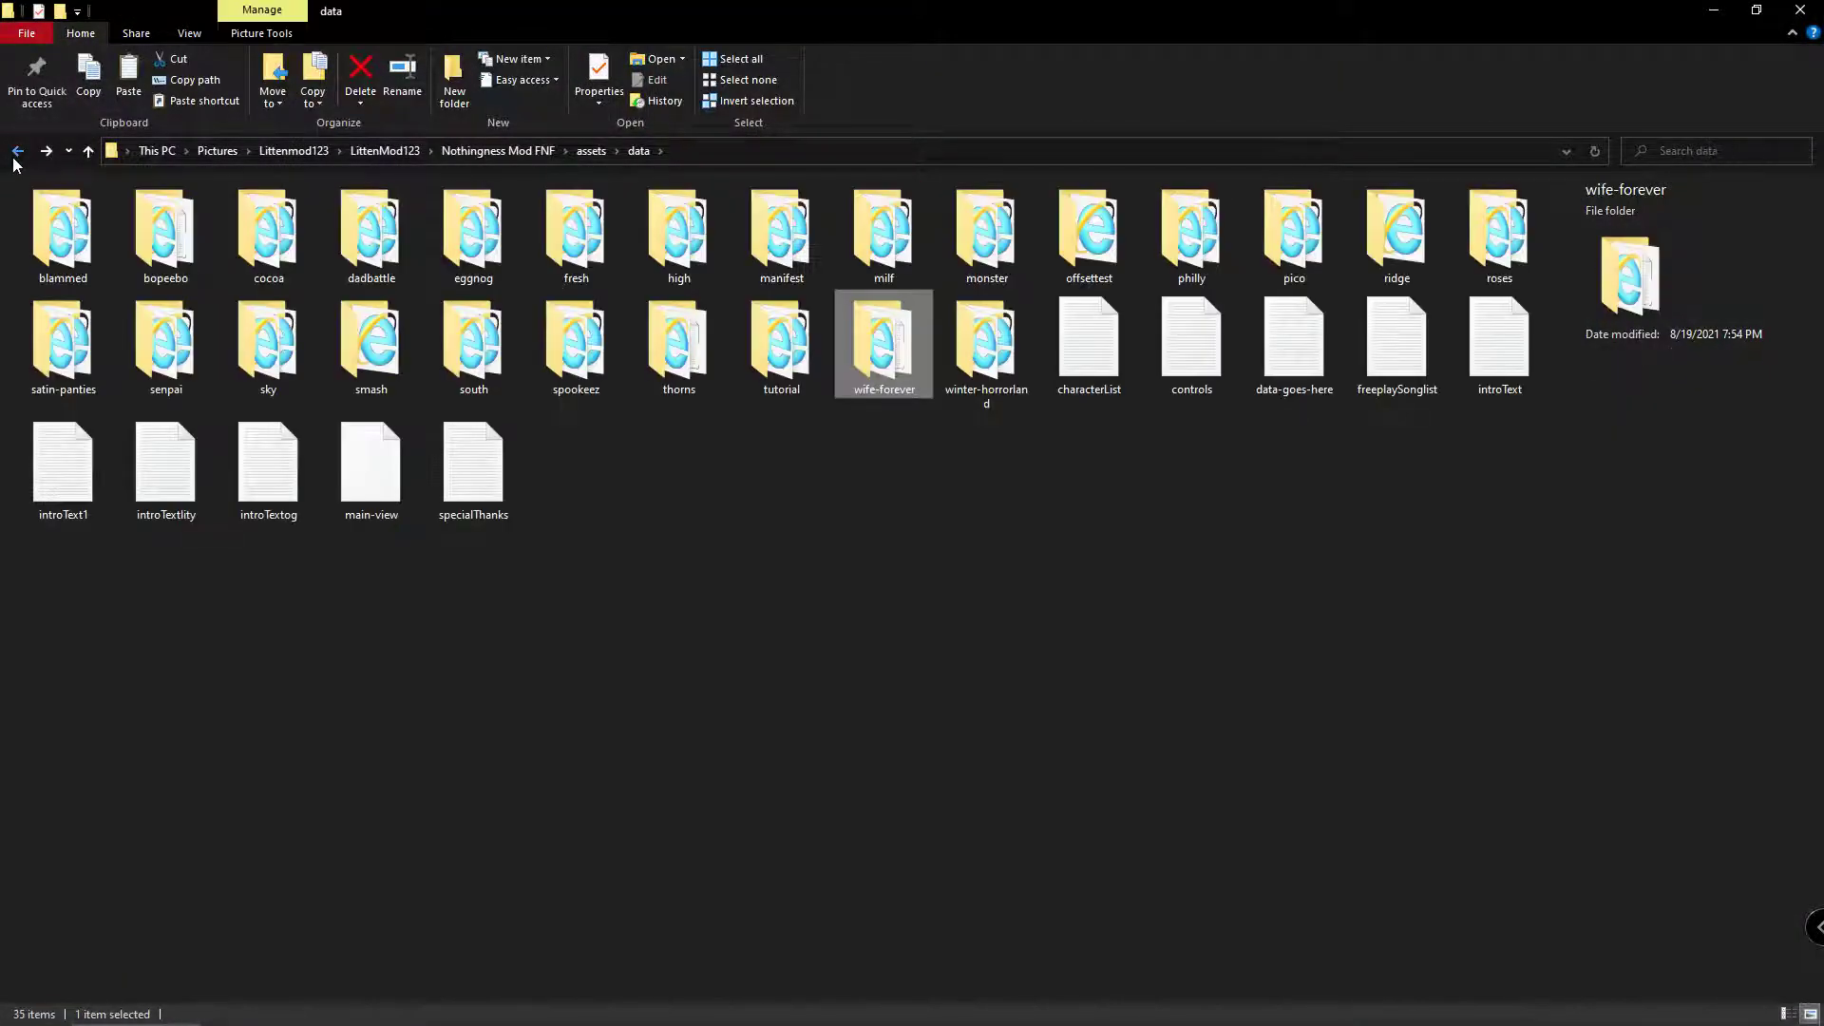
left_click(17, 152)
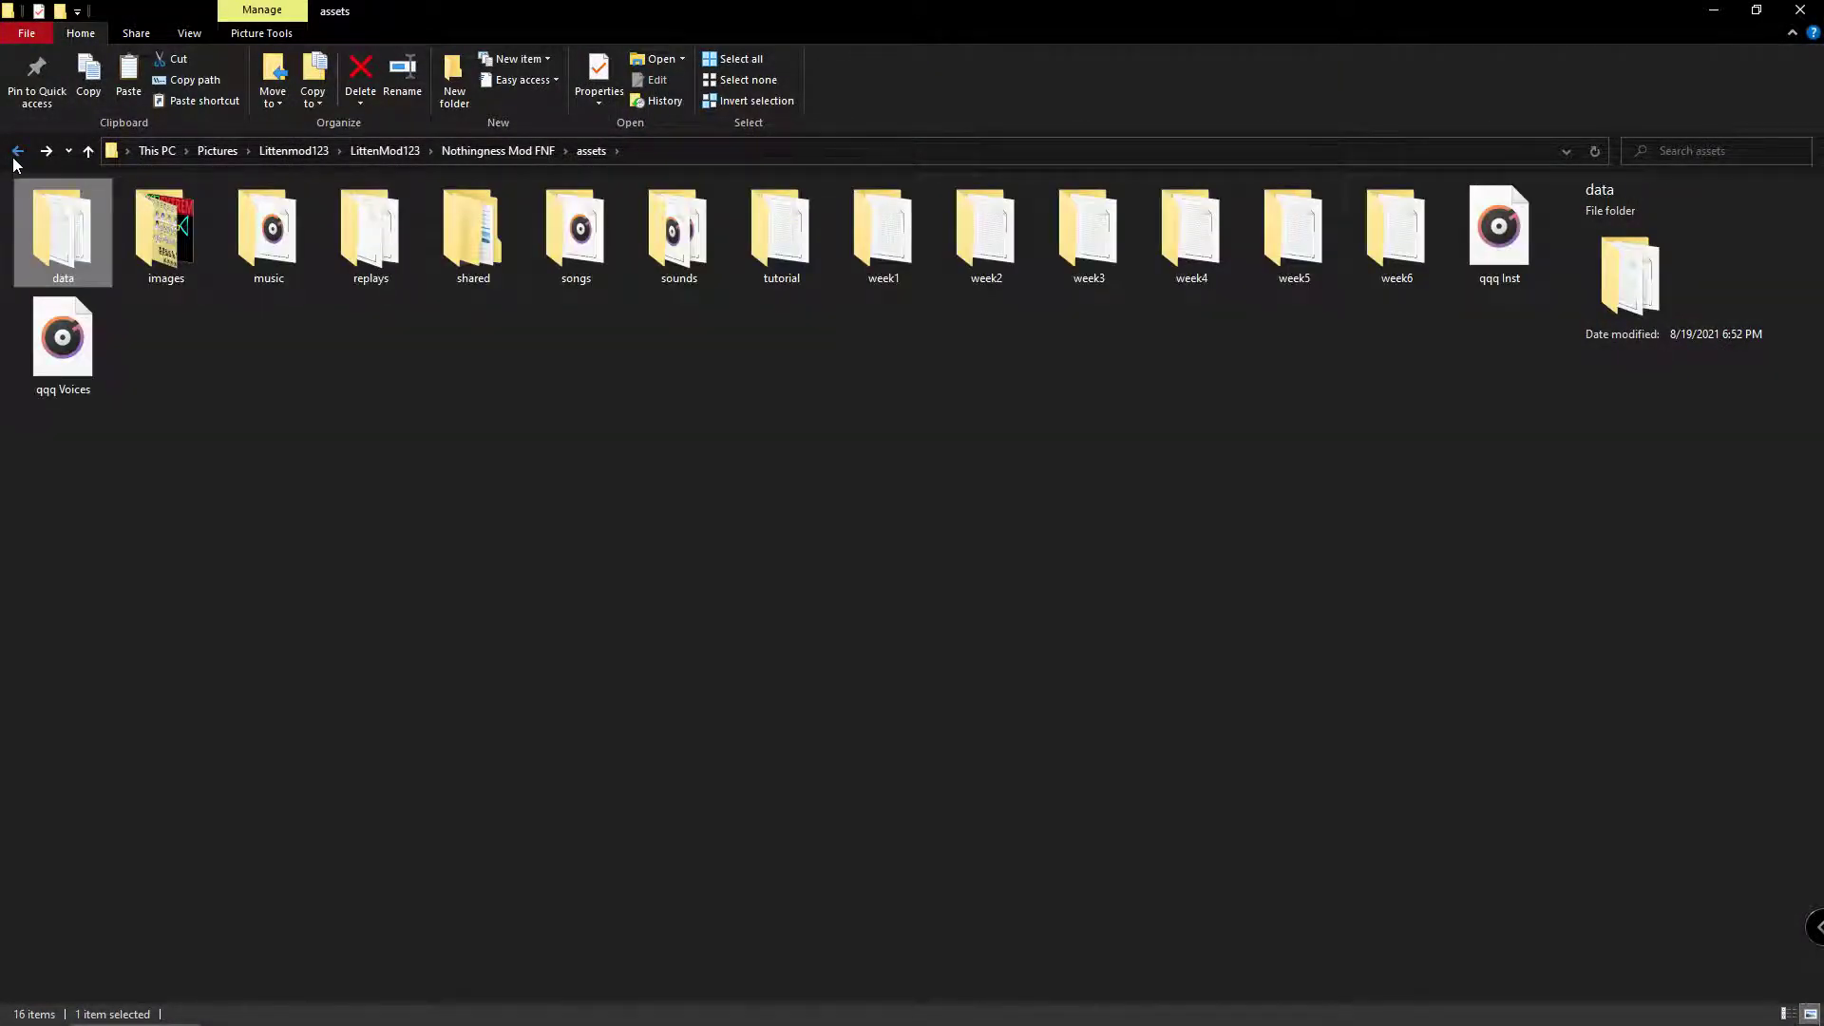
left_click(17, 152)
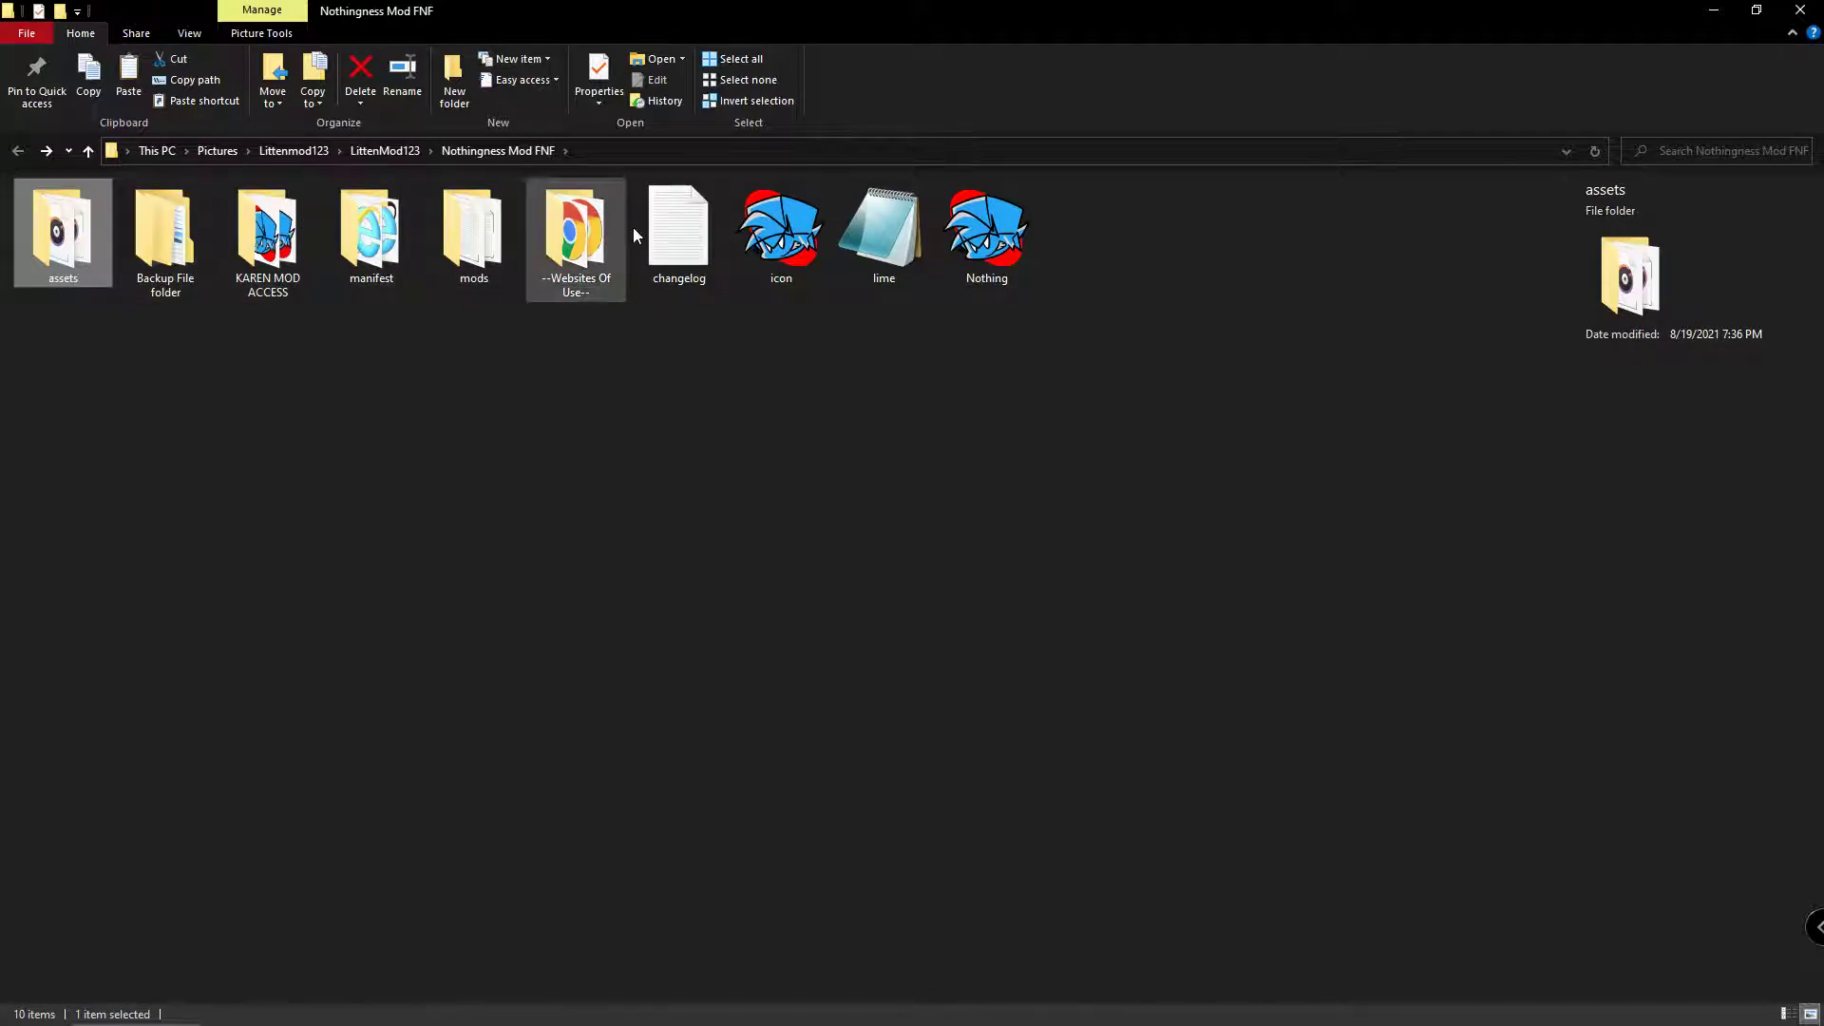
double_click(575, 233)
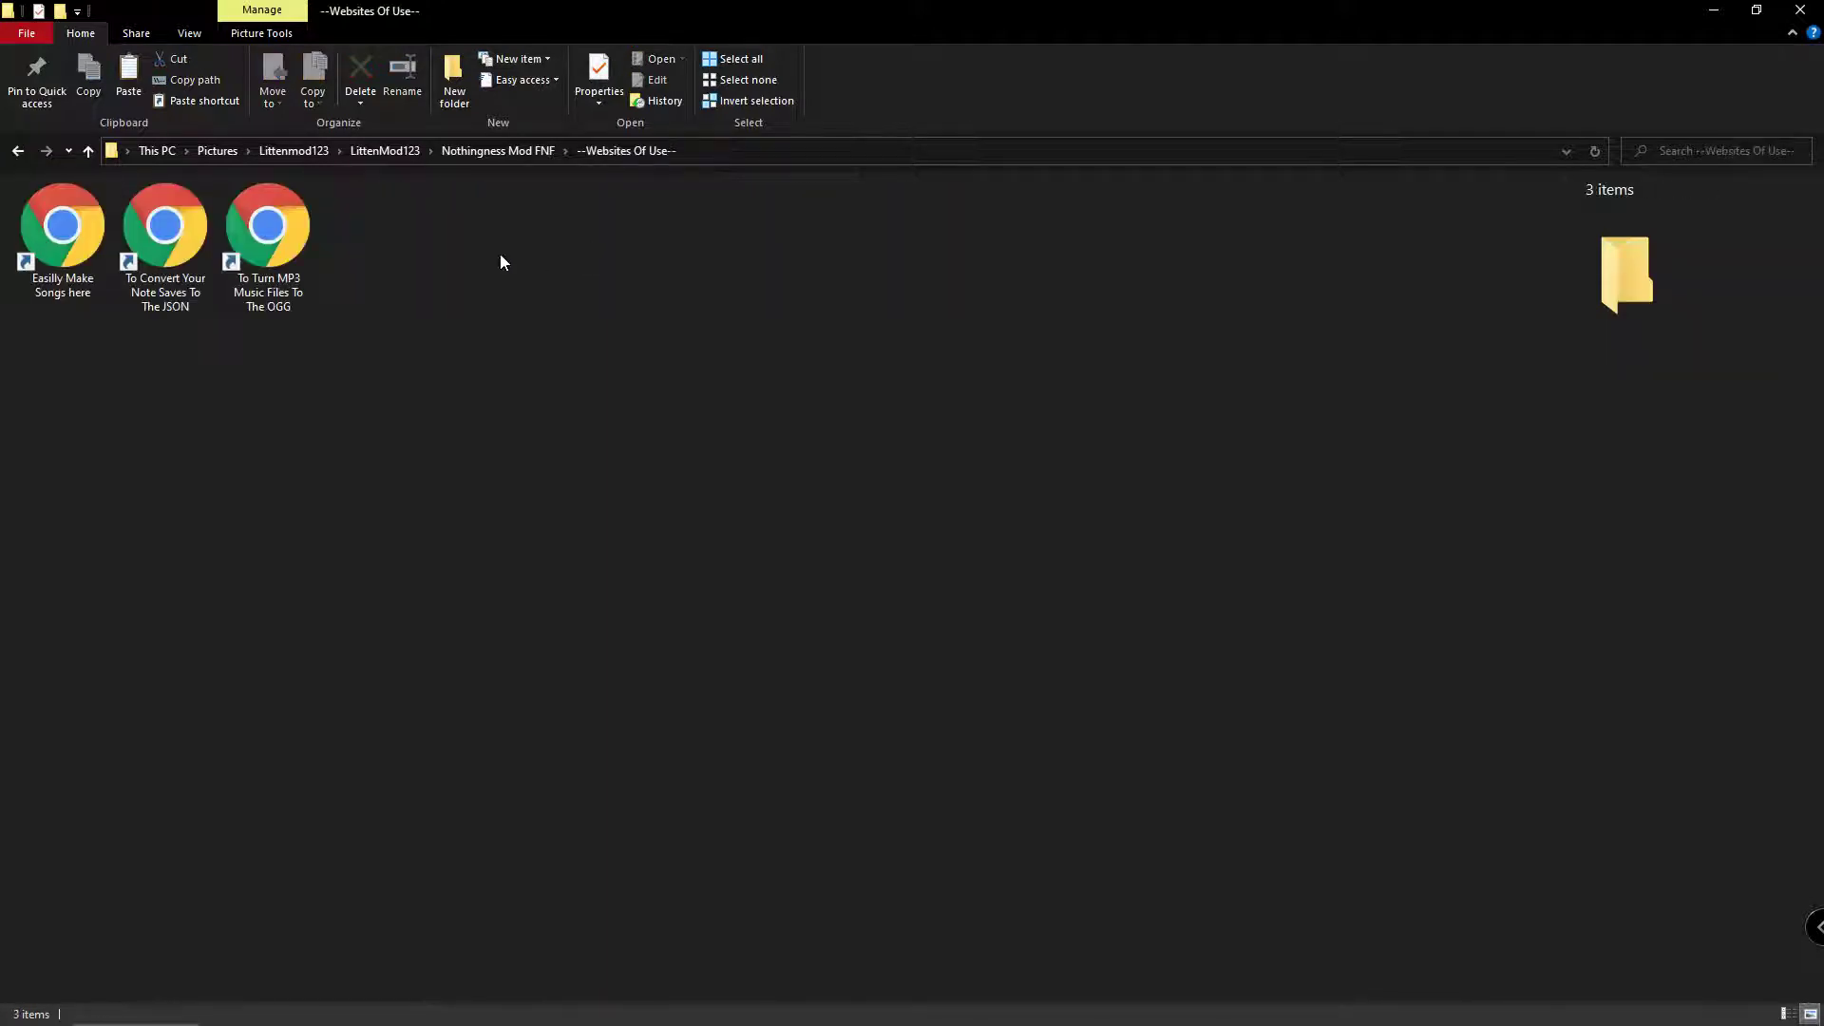
- Open the To Convert Your Note Saves To The JSON shortcut and paste the copied note data into the JSON Data/URL box
double_click(179, 260)
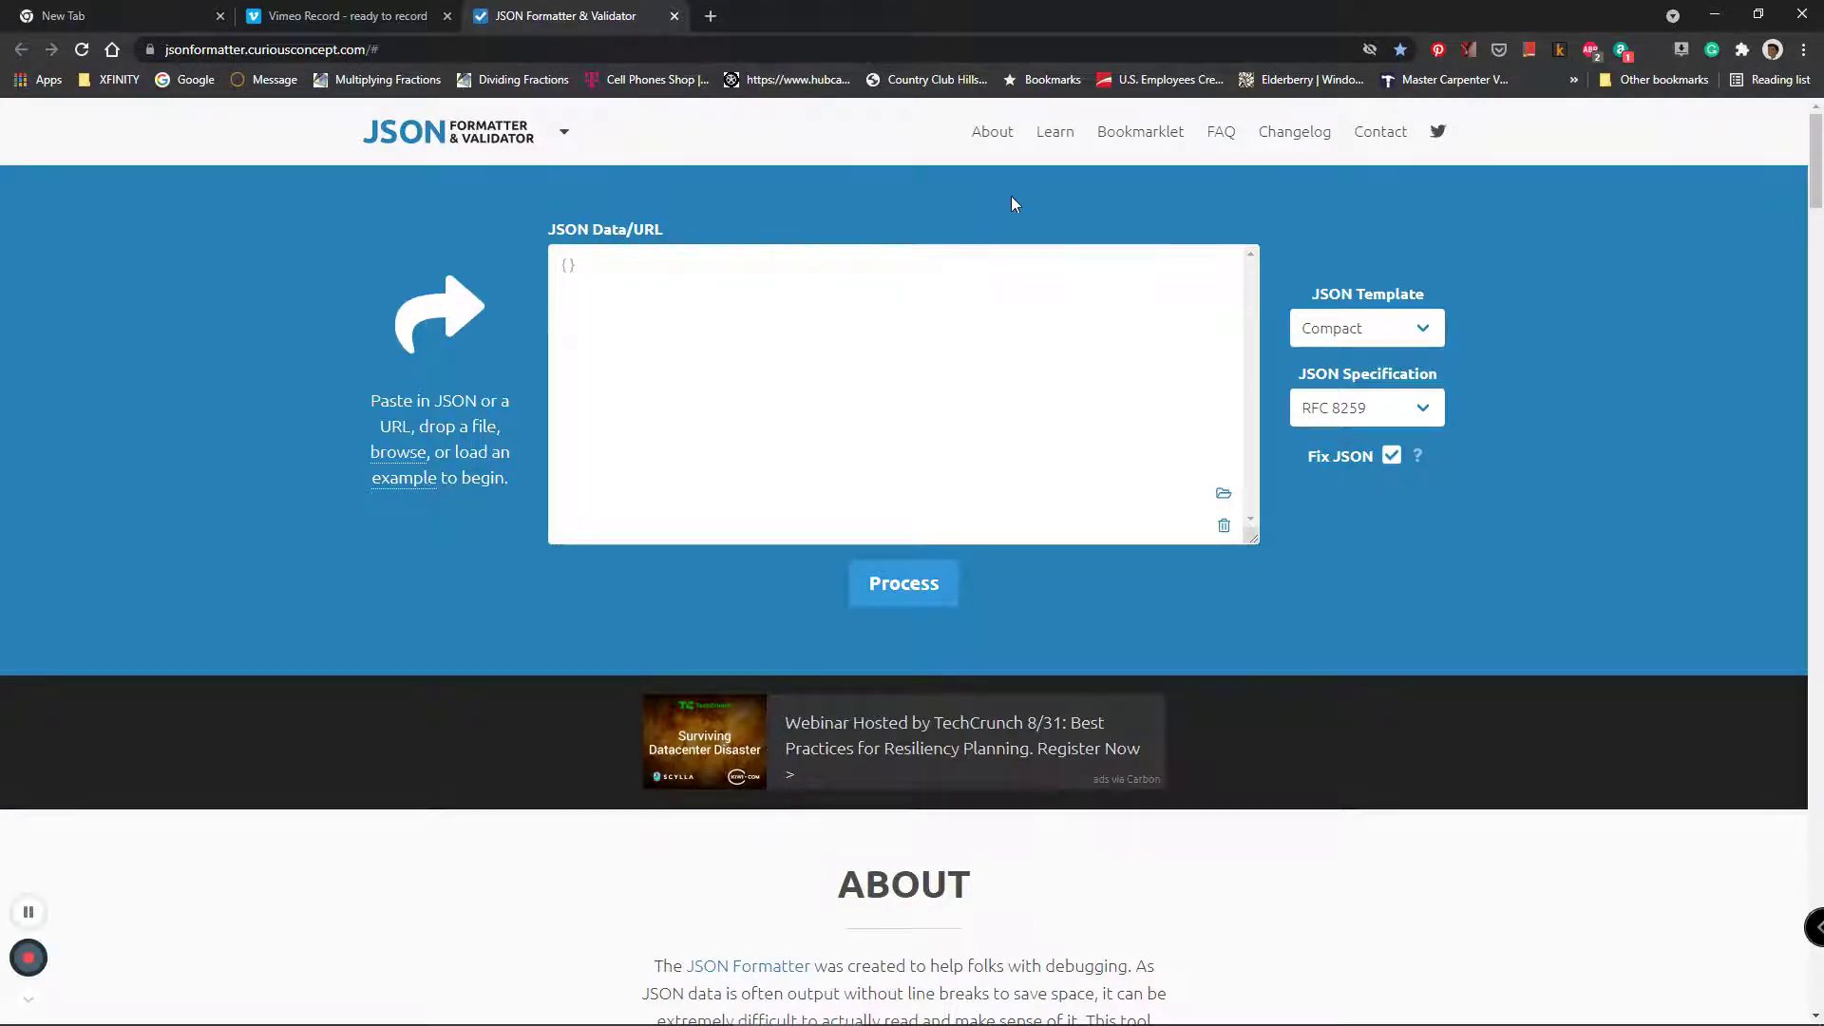
left_click(1226, 492)
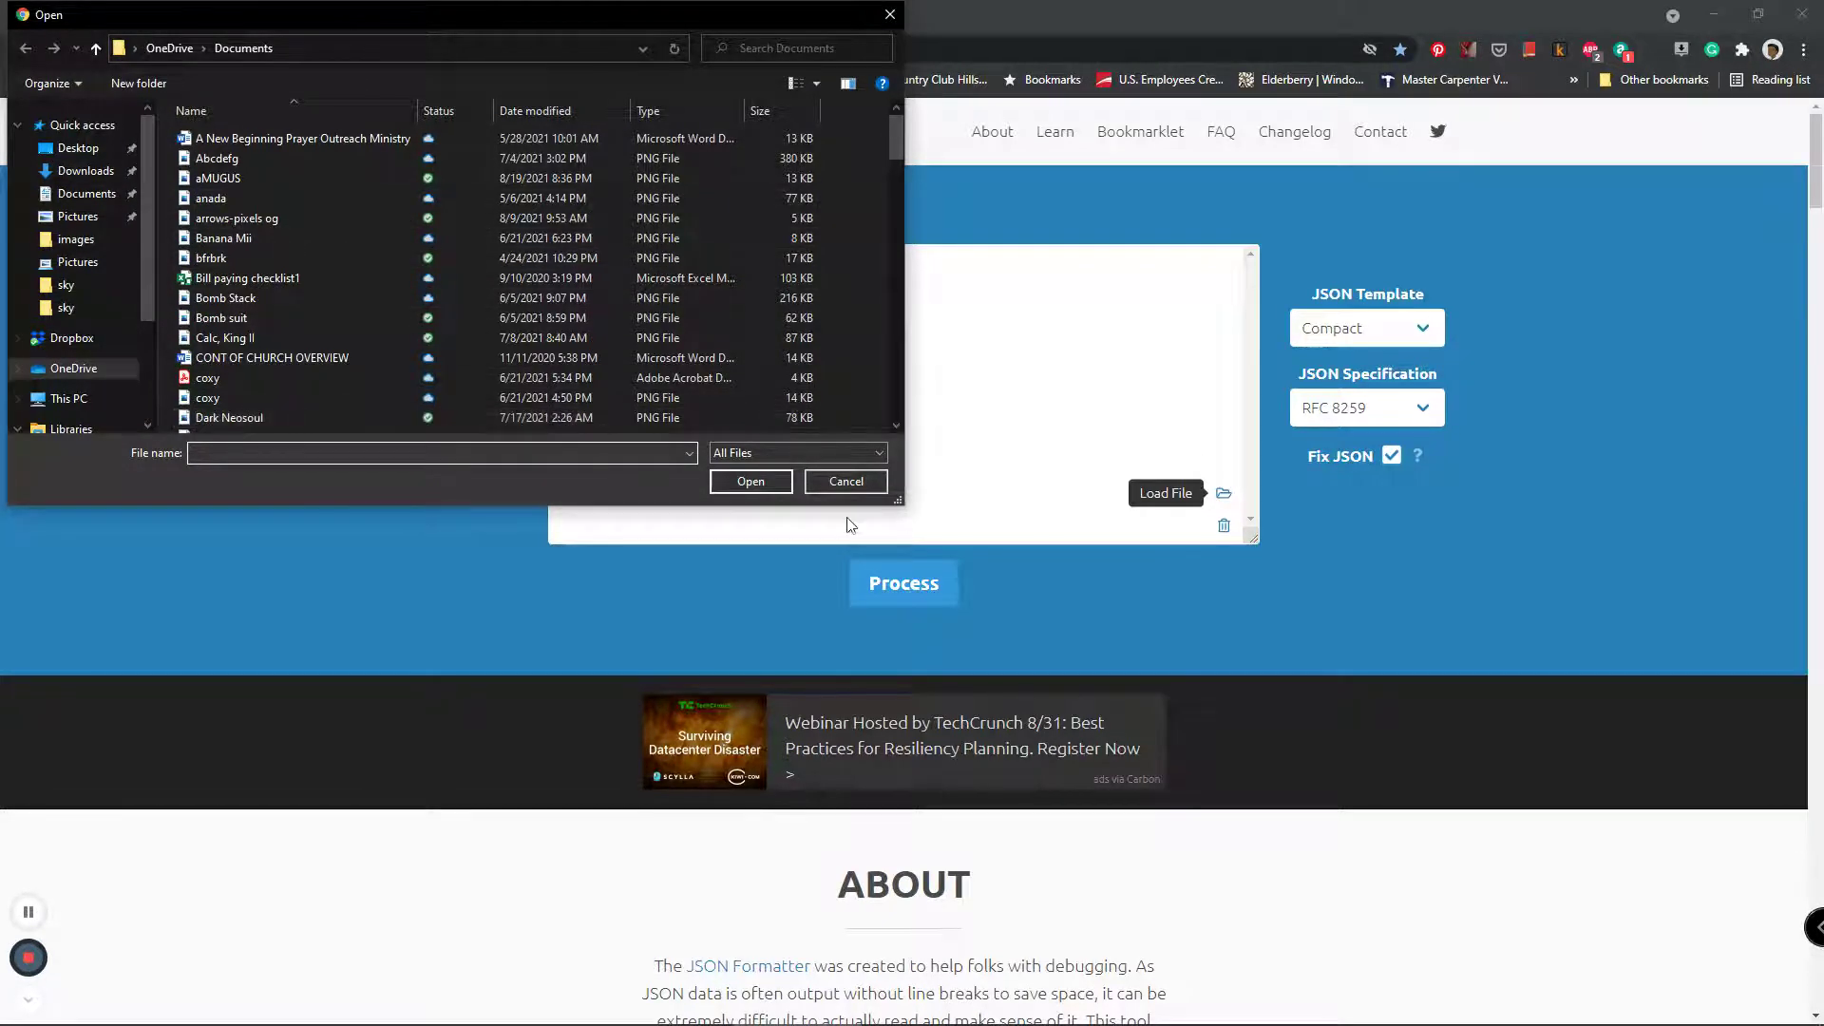
left_click(840, 485)
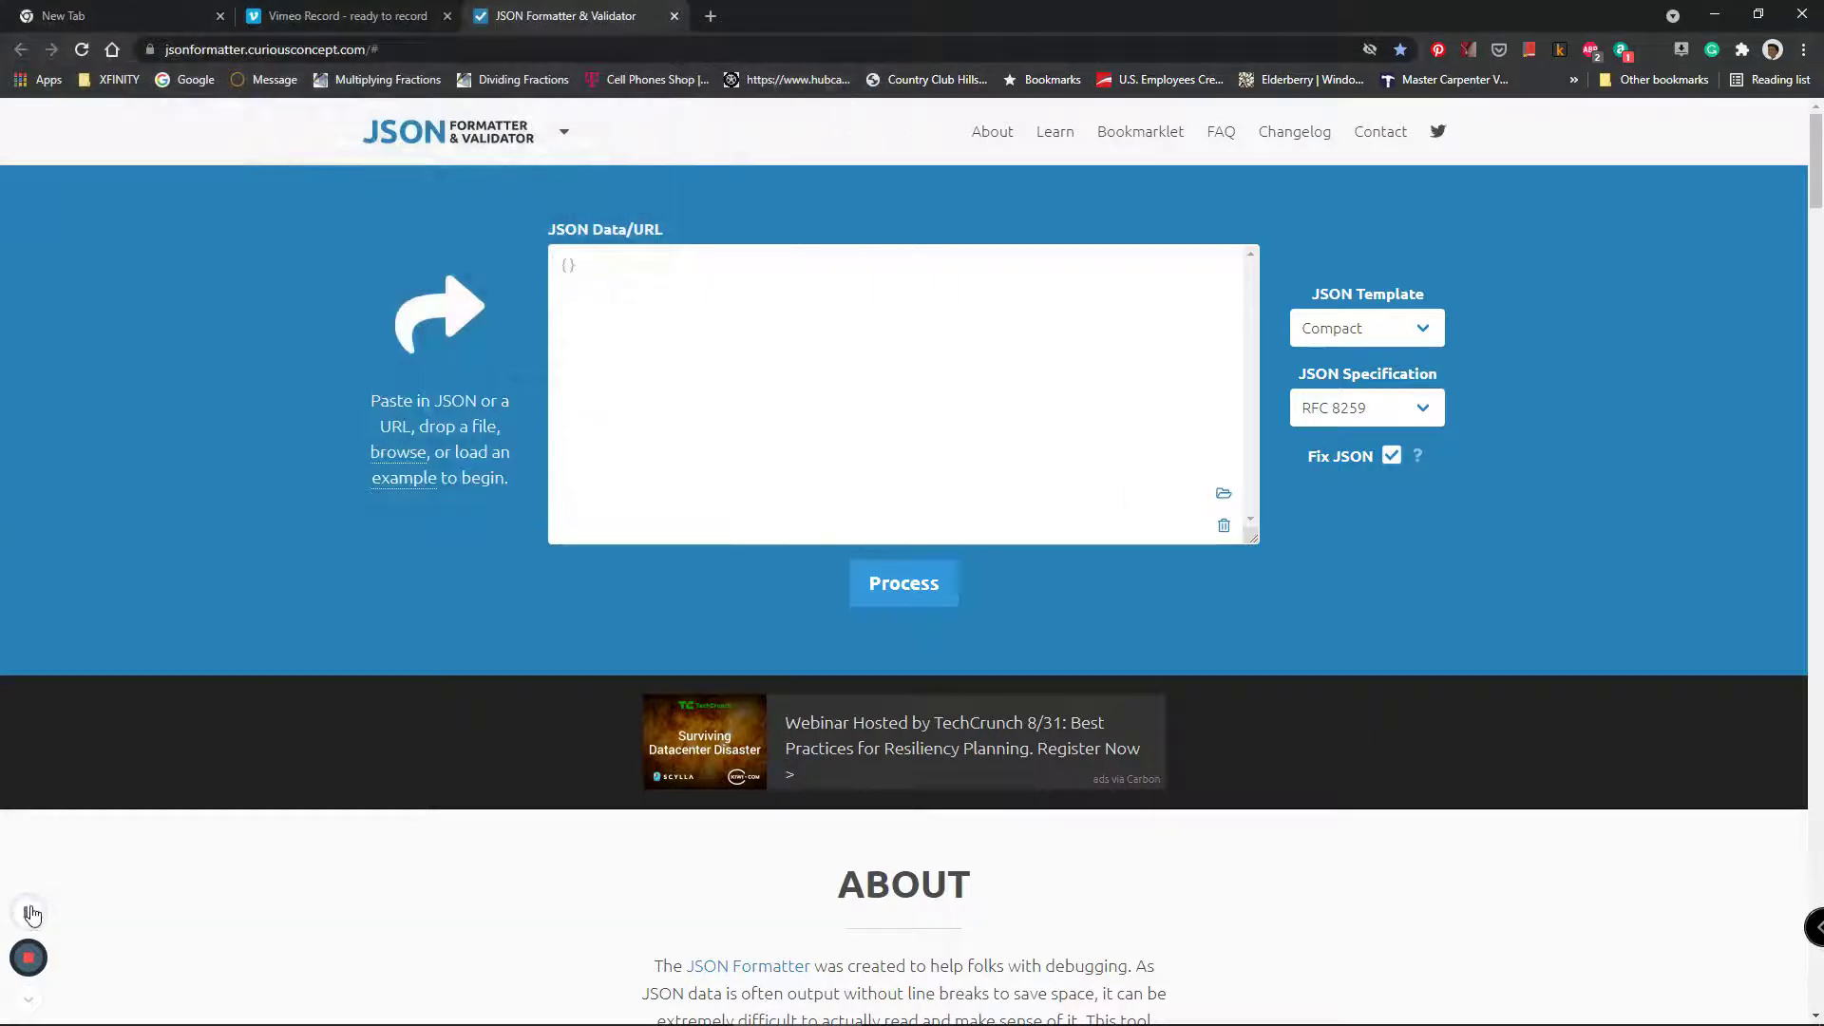
key("ctrl+v")
- Write the note "just fixing a bug i made" in the Google search box of a new browser tab and close that tab
left_click(715, 16)
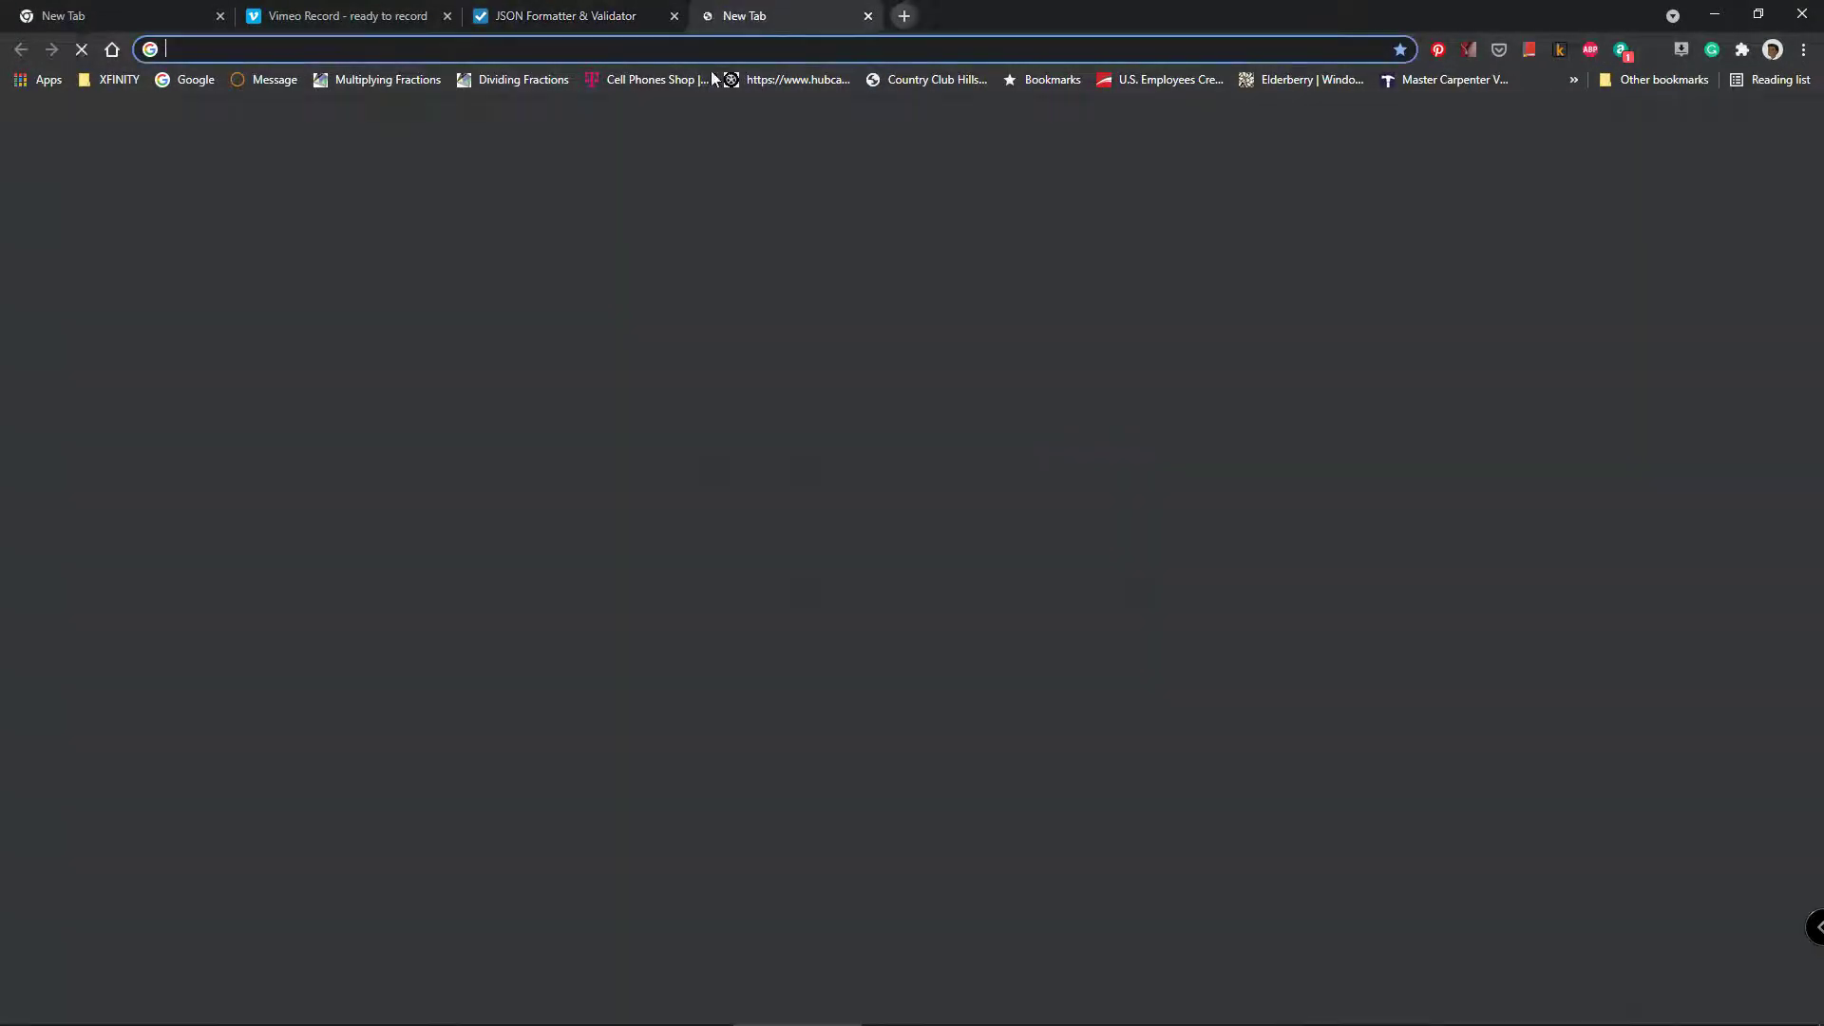
left_click(786, 386)
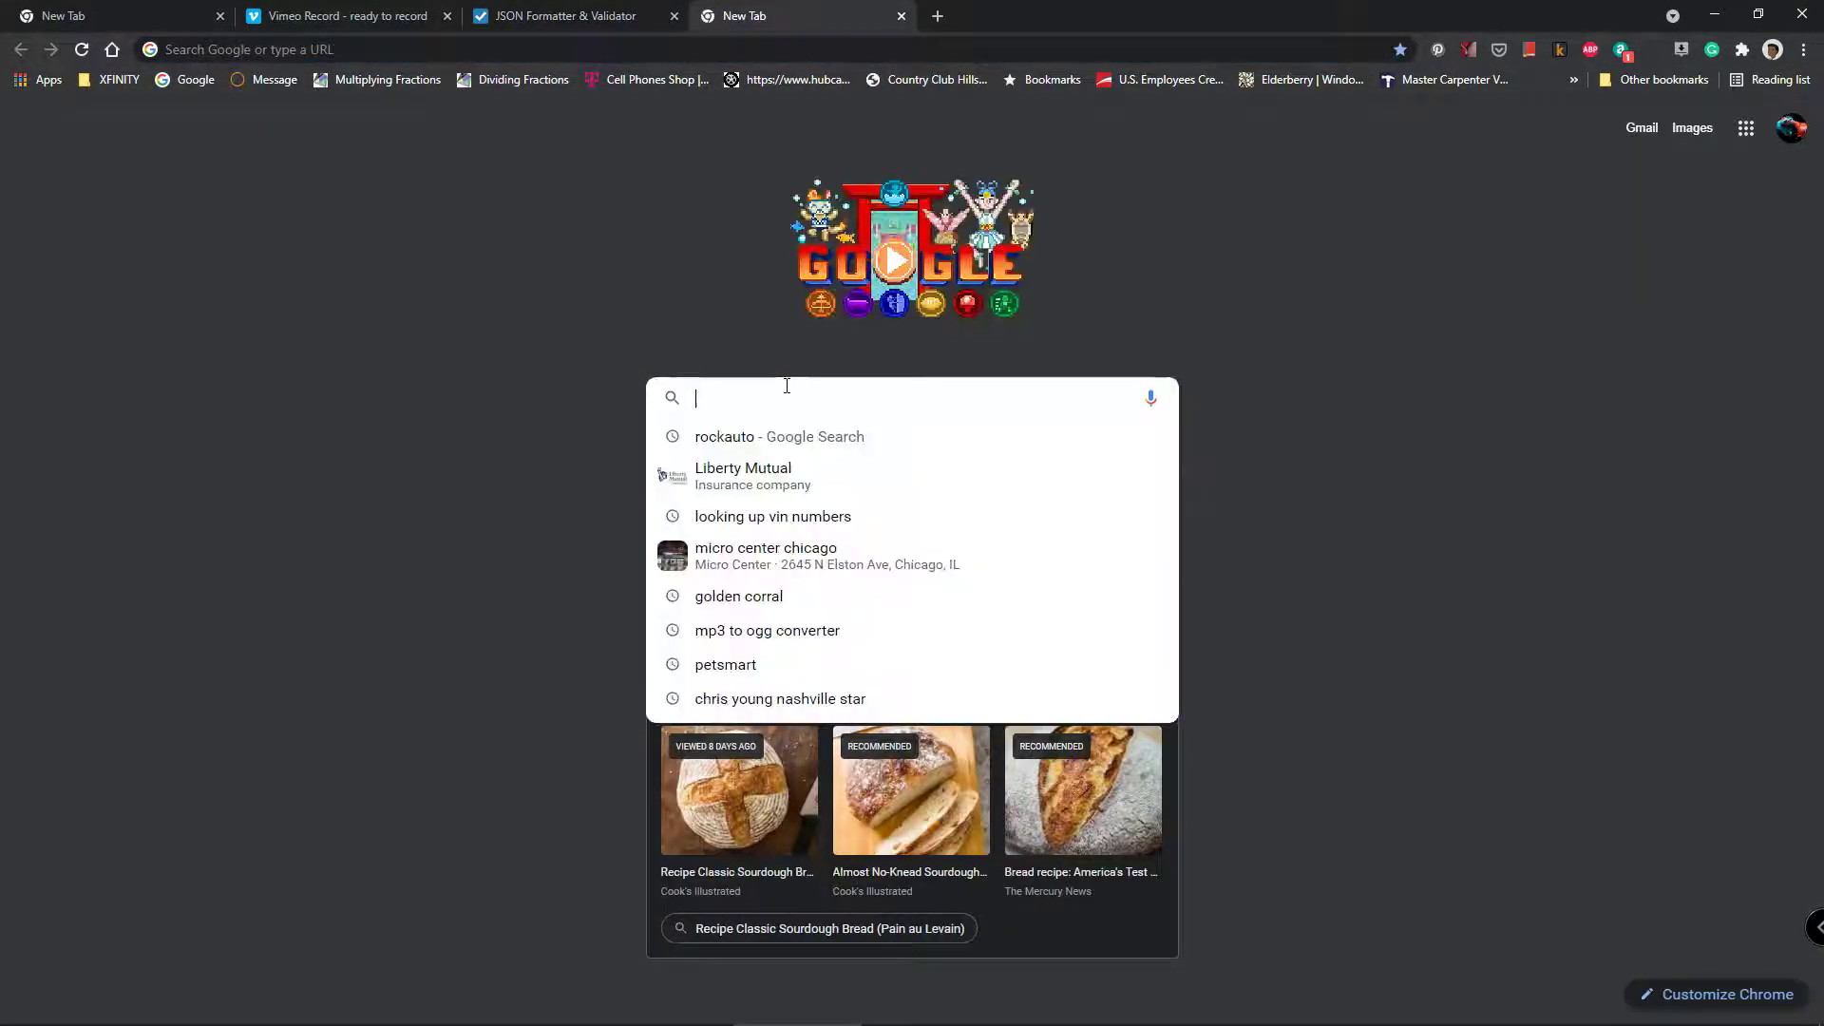
type("just f")
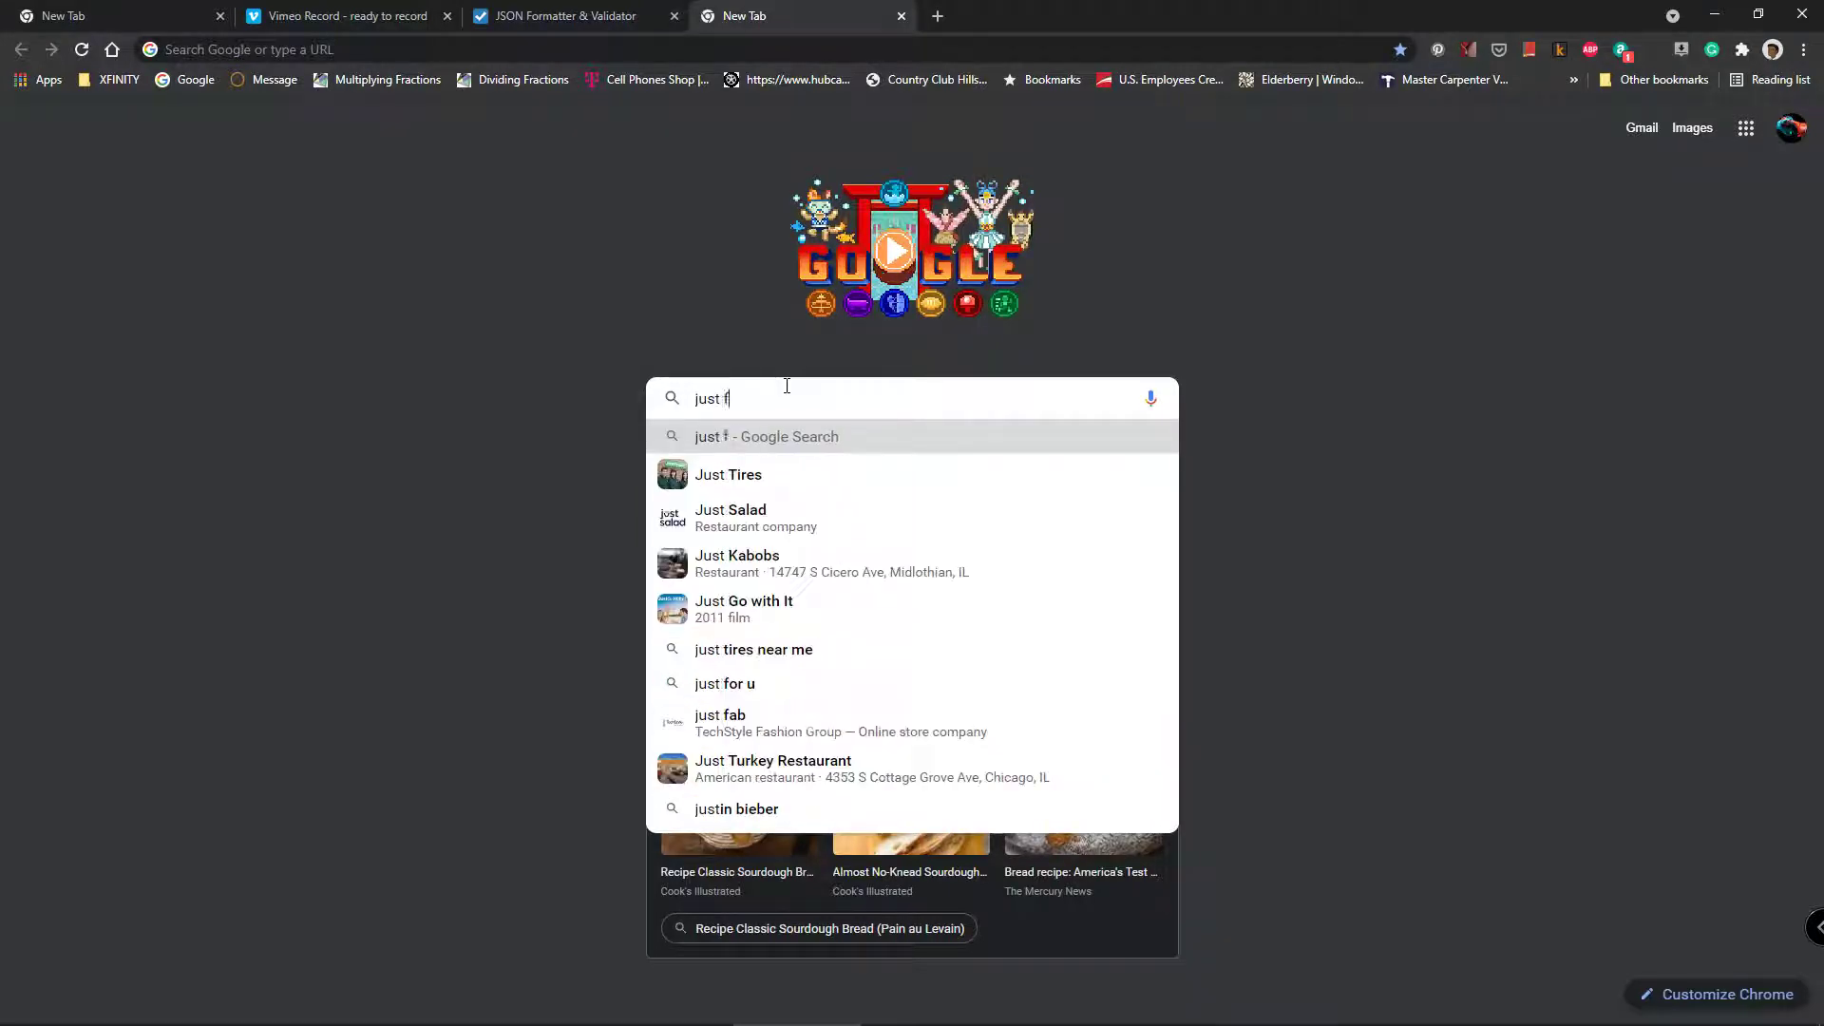
type("ixing a ")
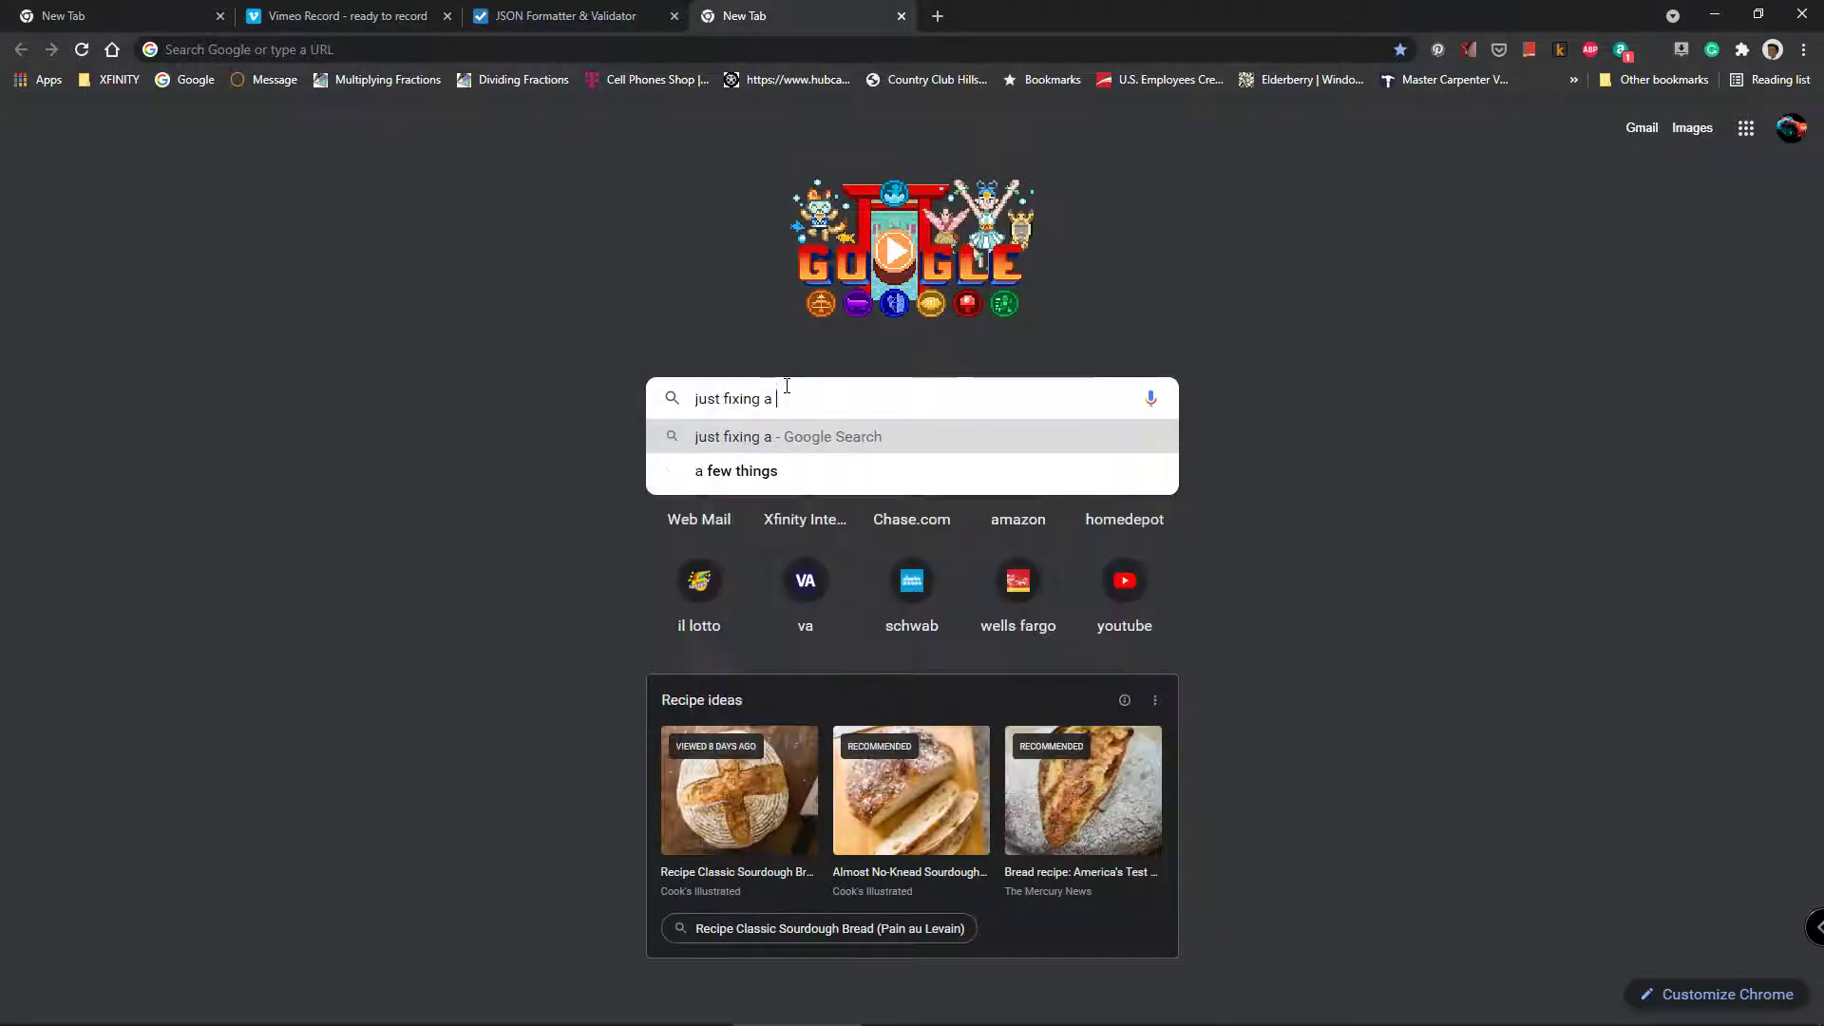
type("bug")
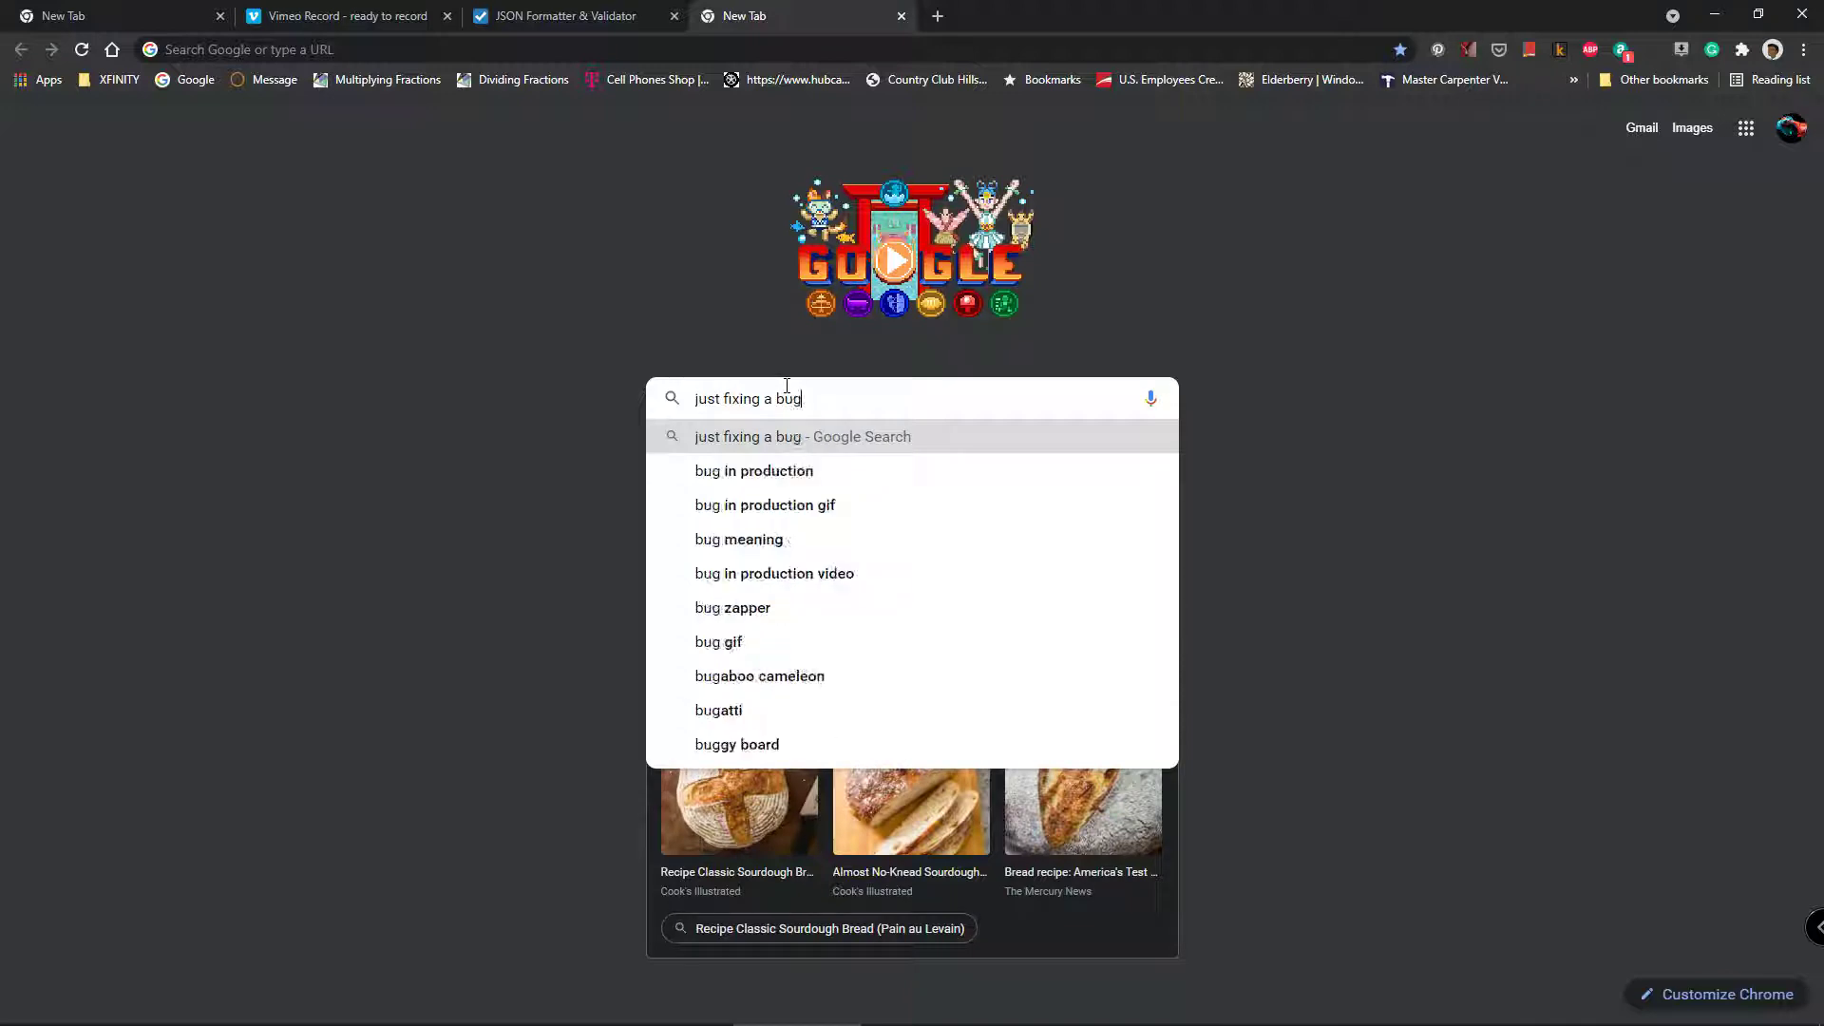
type(" i made")
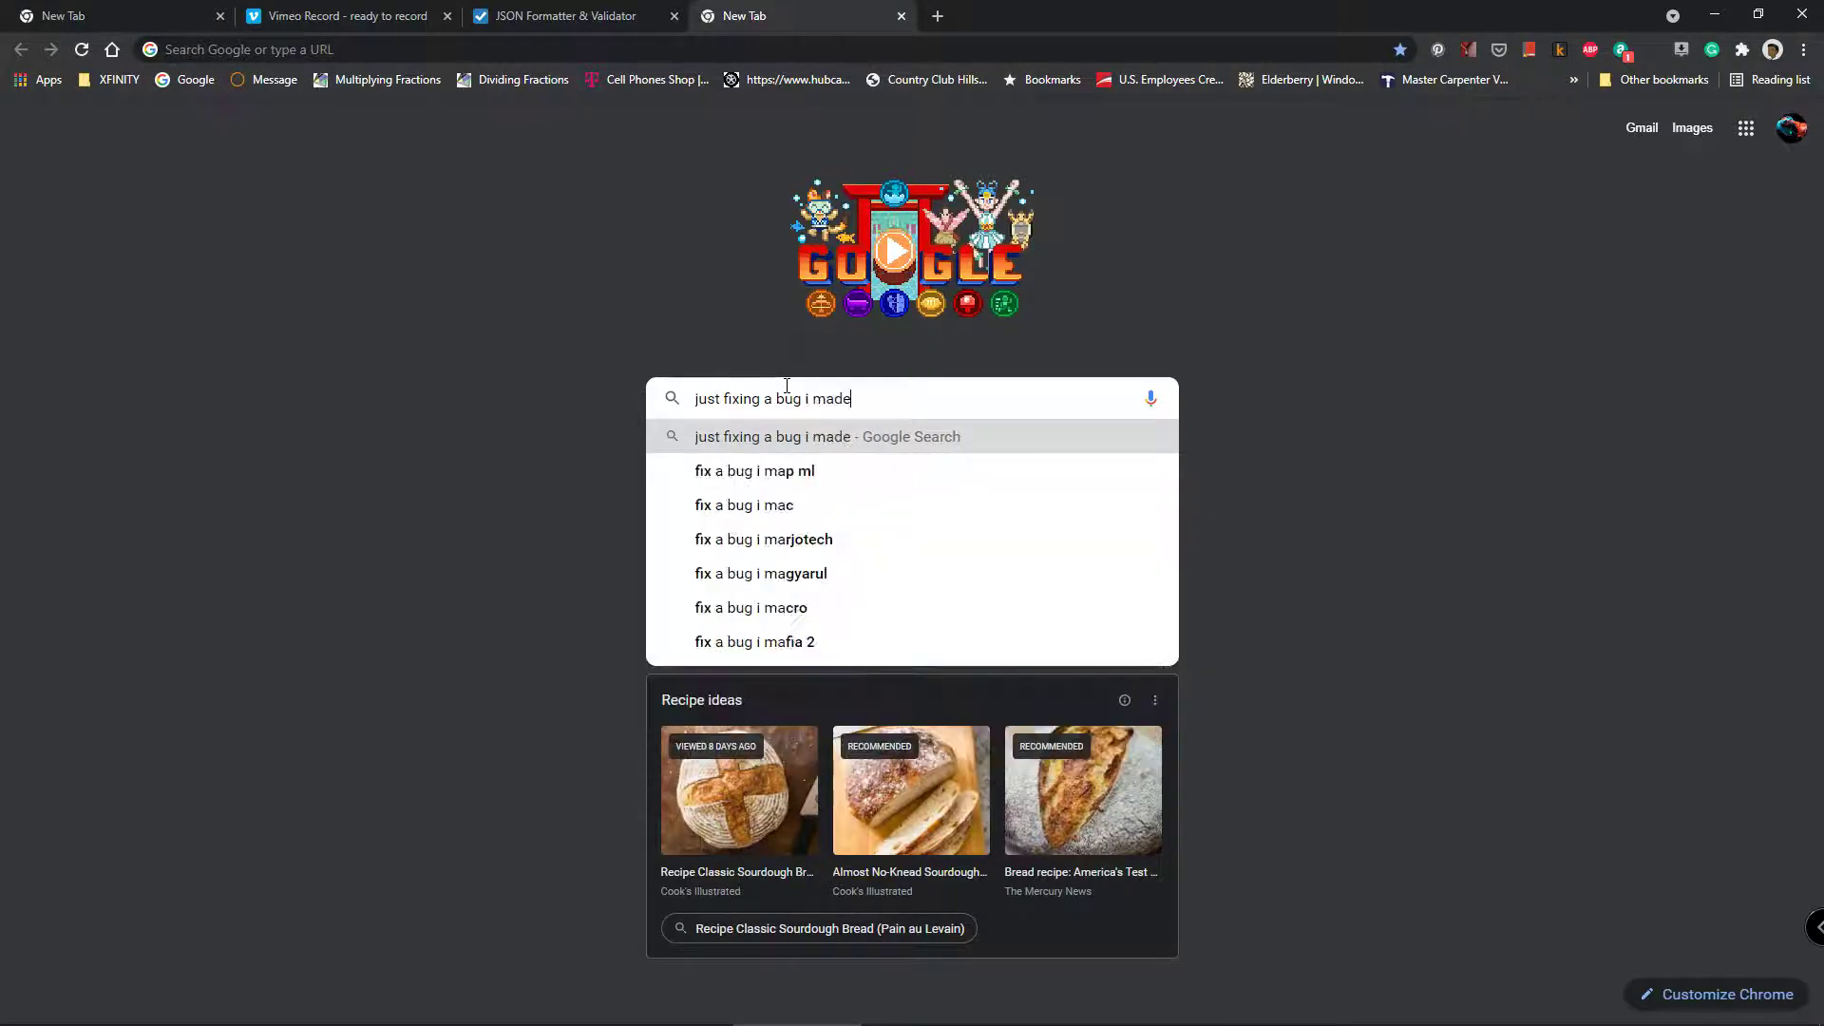
left_click(900, 16)
- Go to the end of the pasted note data, edit its last characters, and process it into formatted JSON
scroll(955, 295, "down", 1)
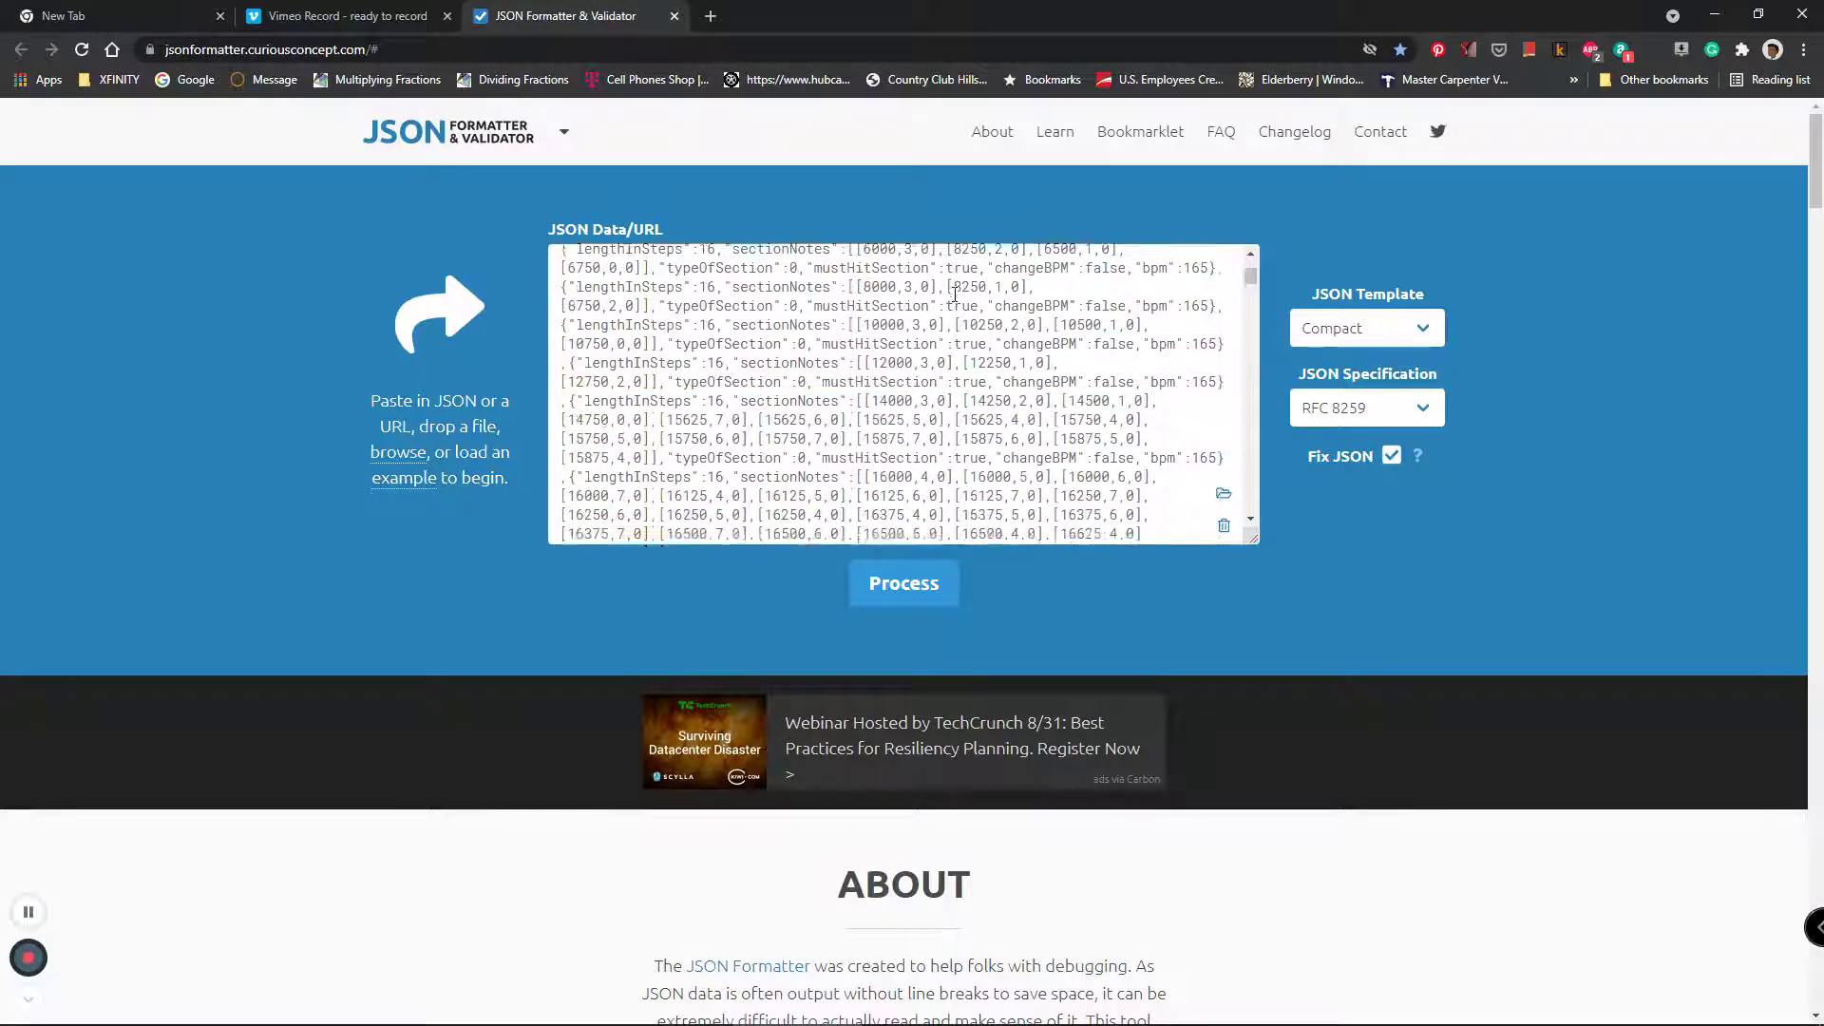
scroll(940, 486, "down", 10)
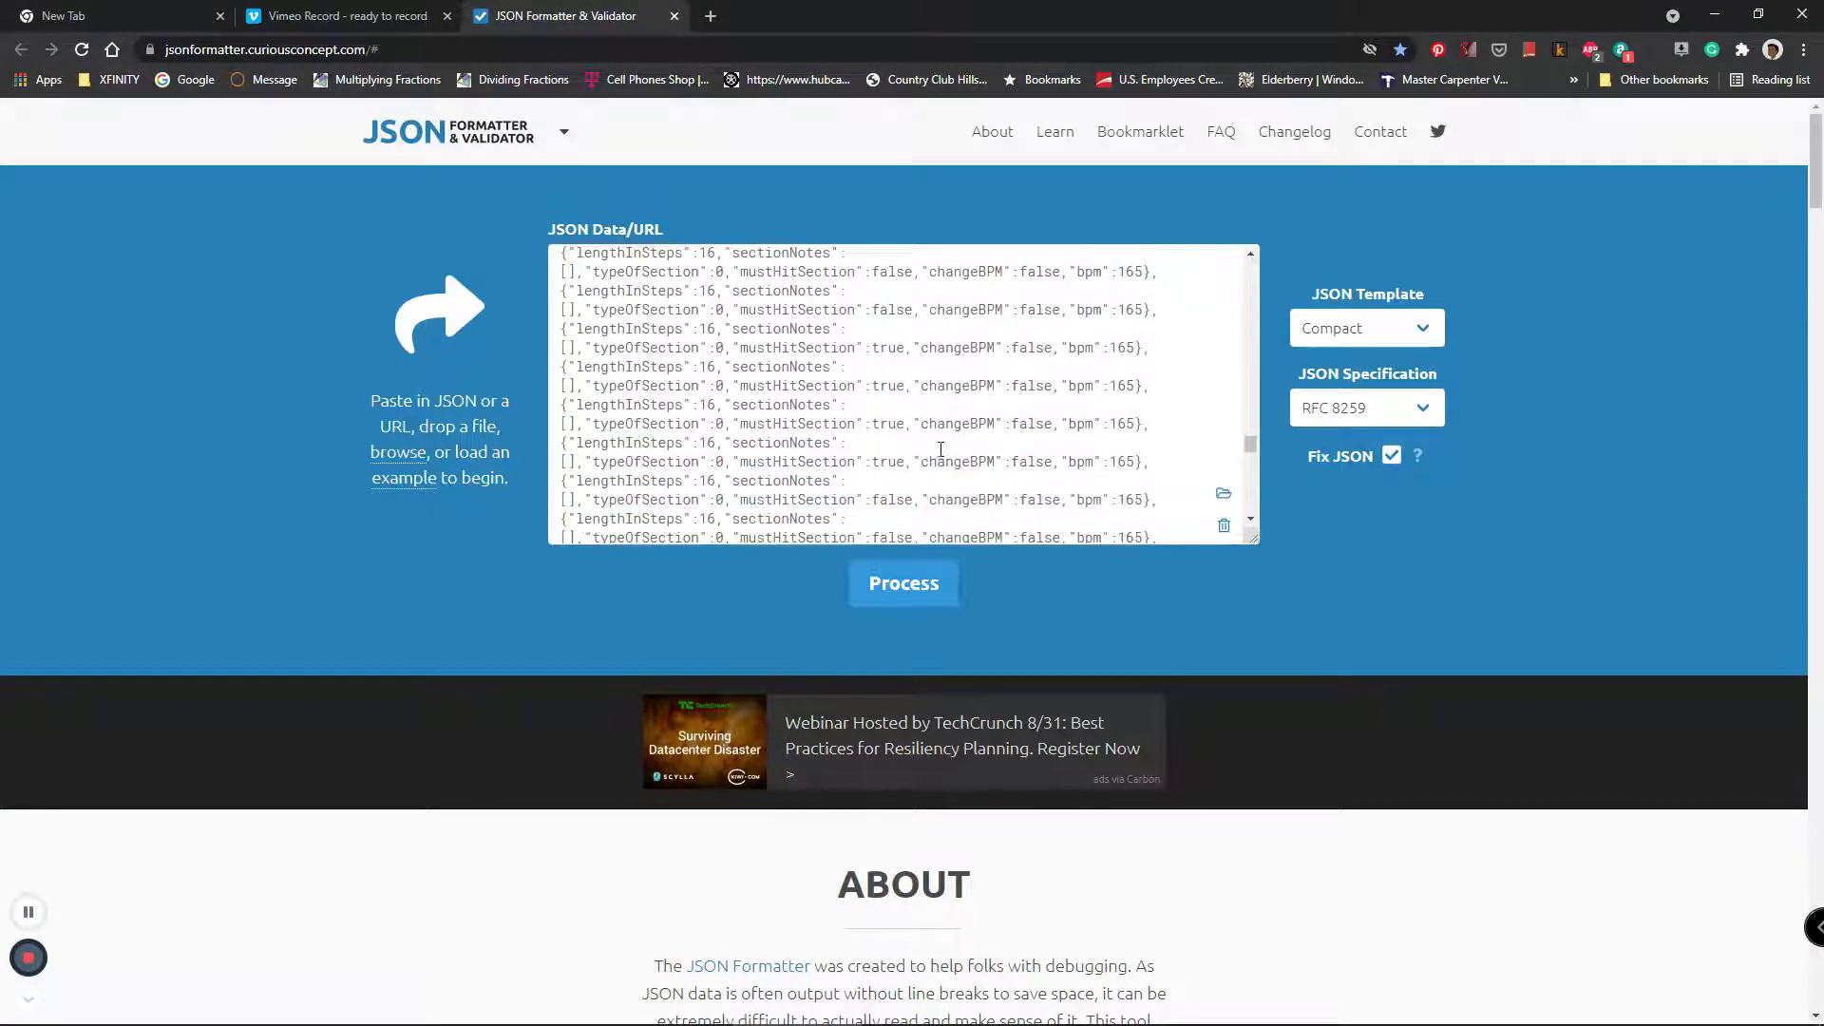
scroll(998, 419, "down", 10)
scroll(1335, 682, "up", 5)
scroll(1340, 678, "up", 2)
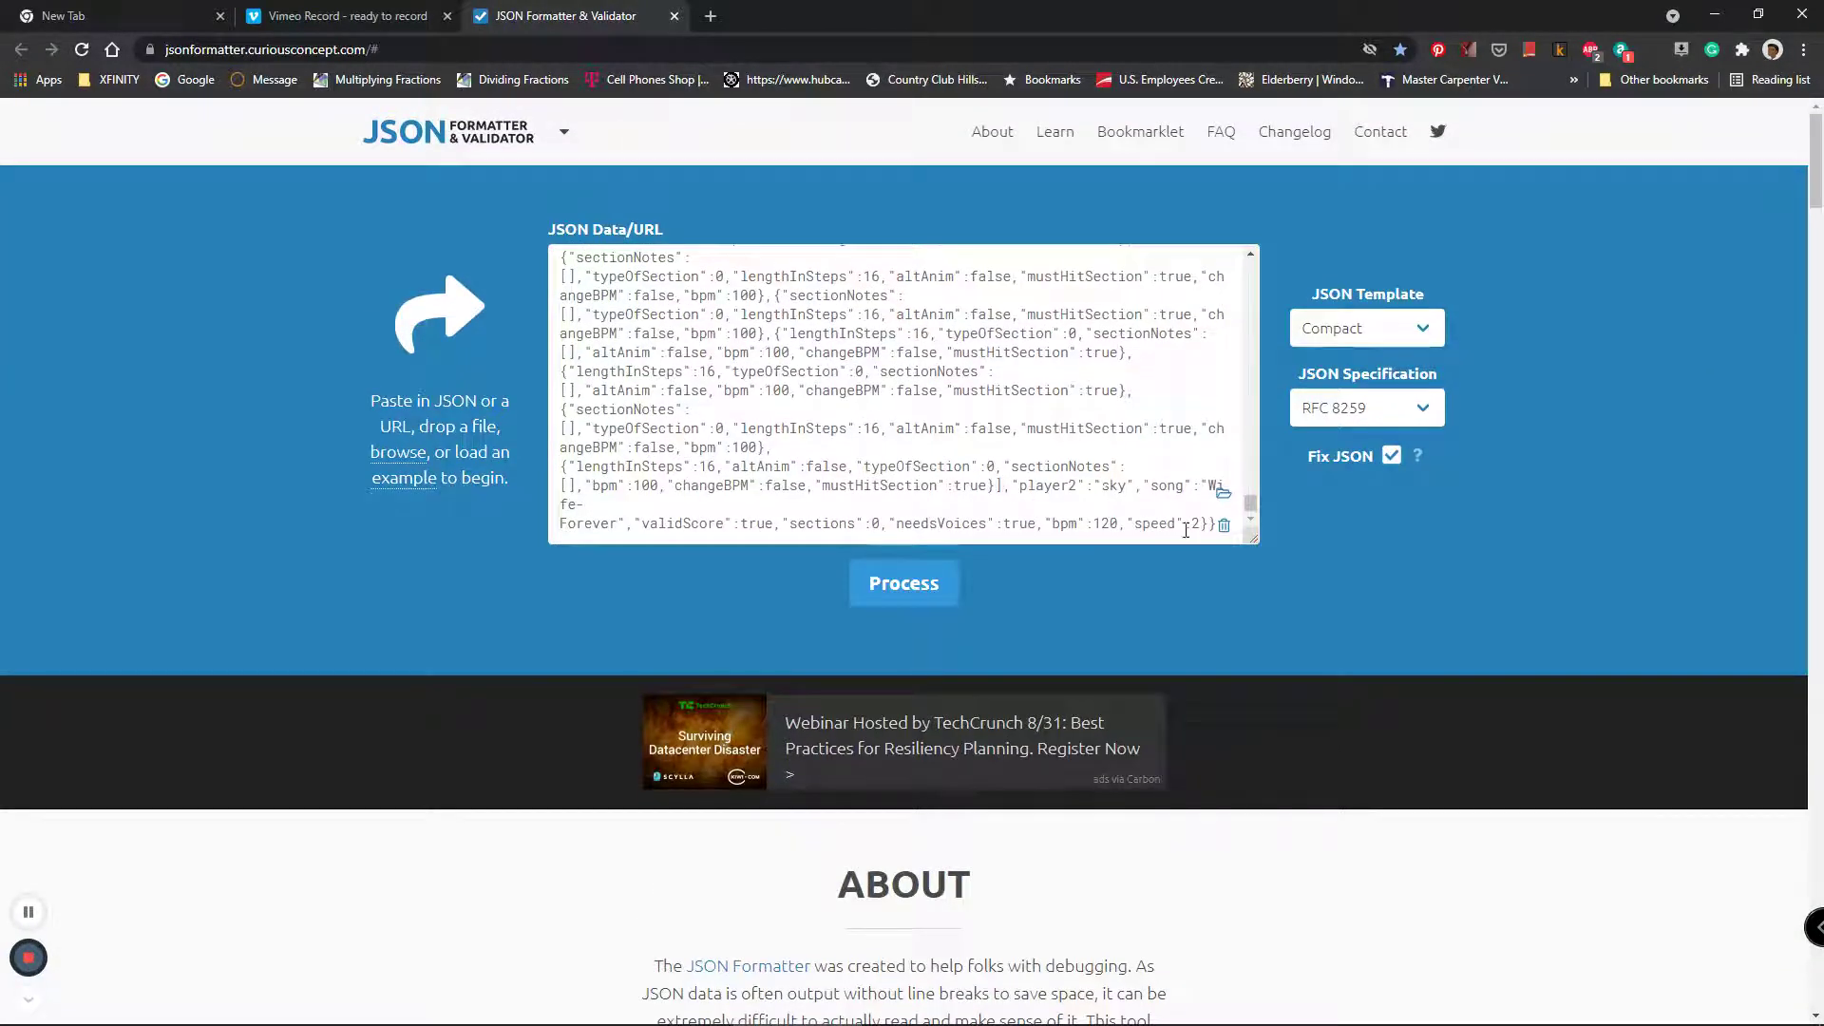
key("BackSpace")
key("BackSpace")
key("BackSpace")
type("da")
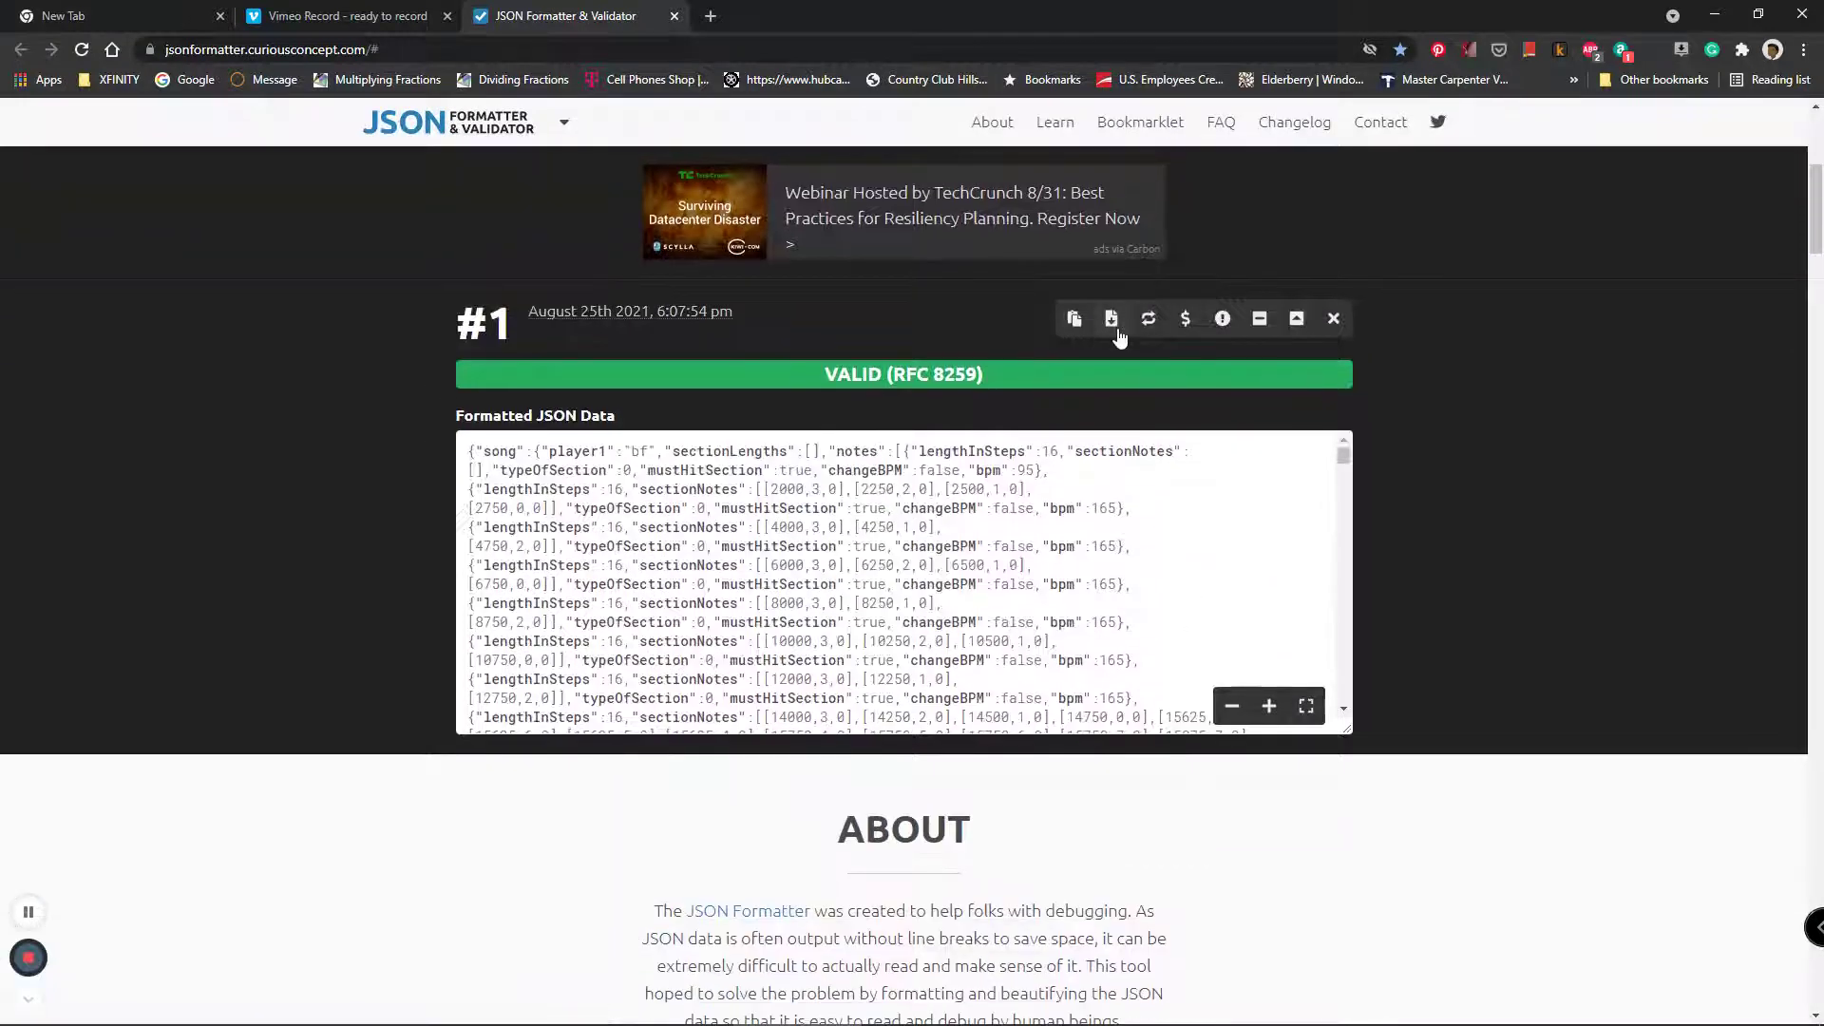
- Download the formatted JSON as data.json and open the downloaded file
left_click(1114, 325)
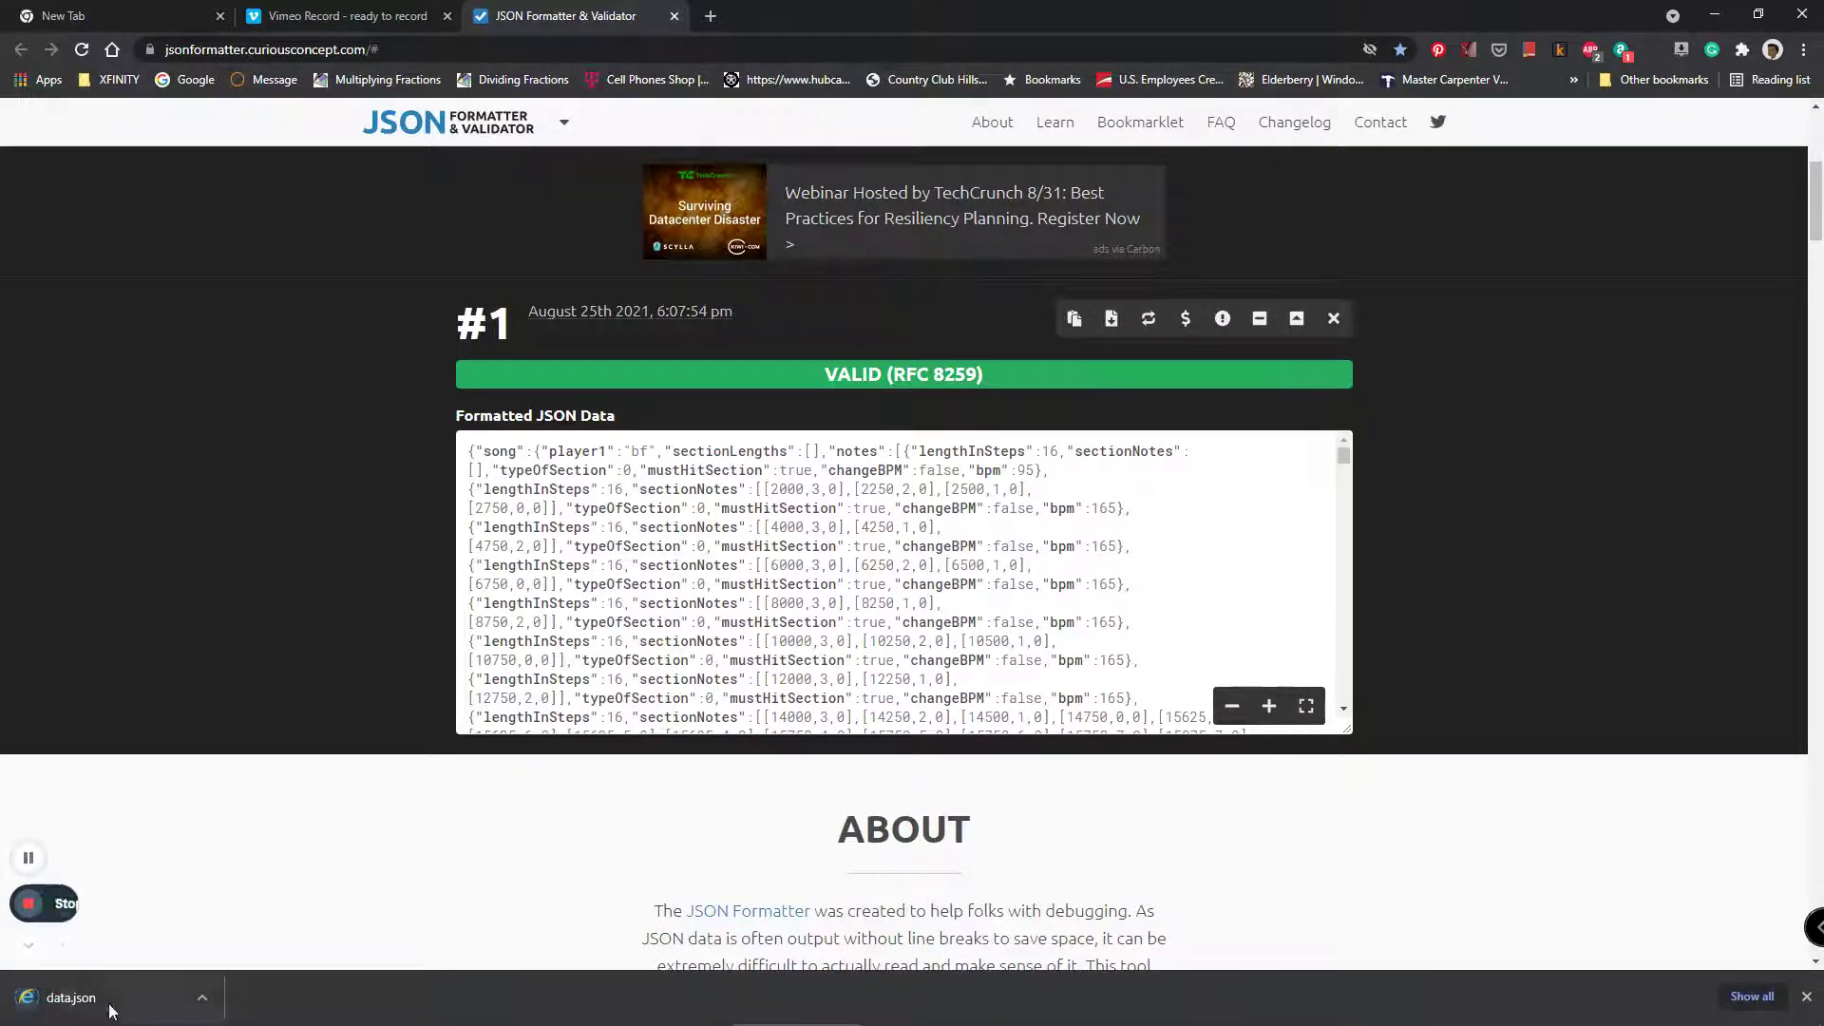
right_click(129, 994)
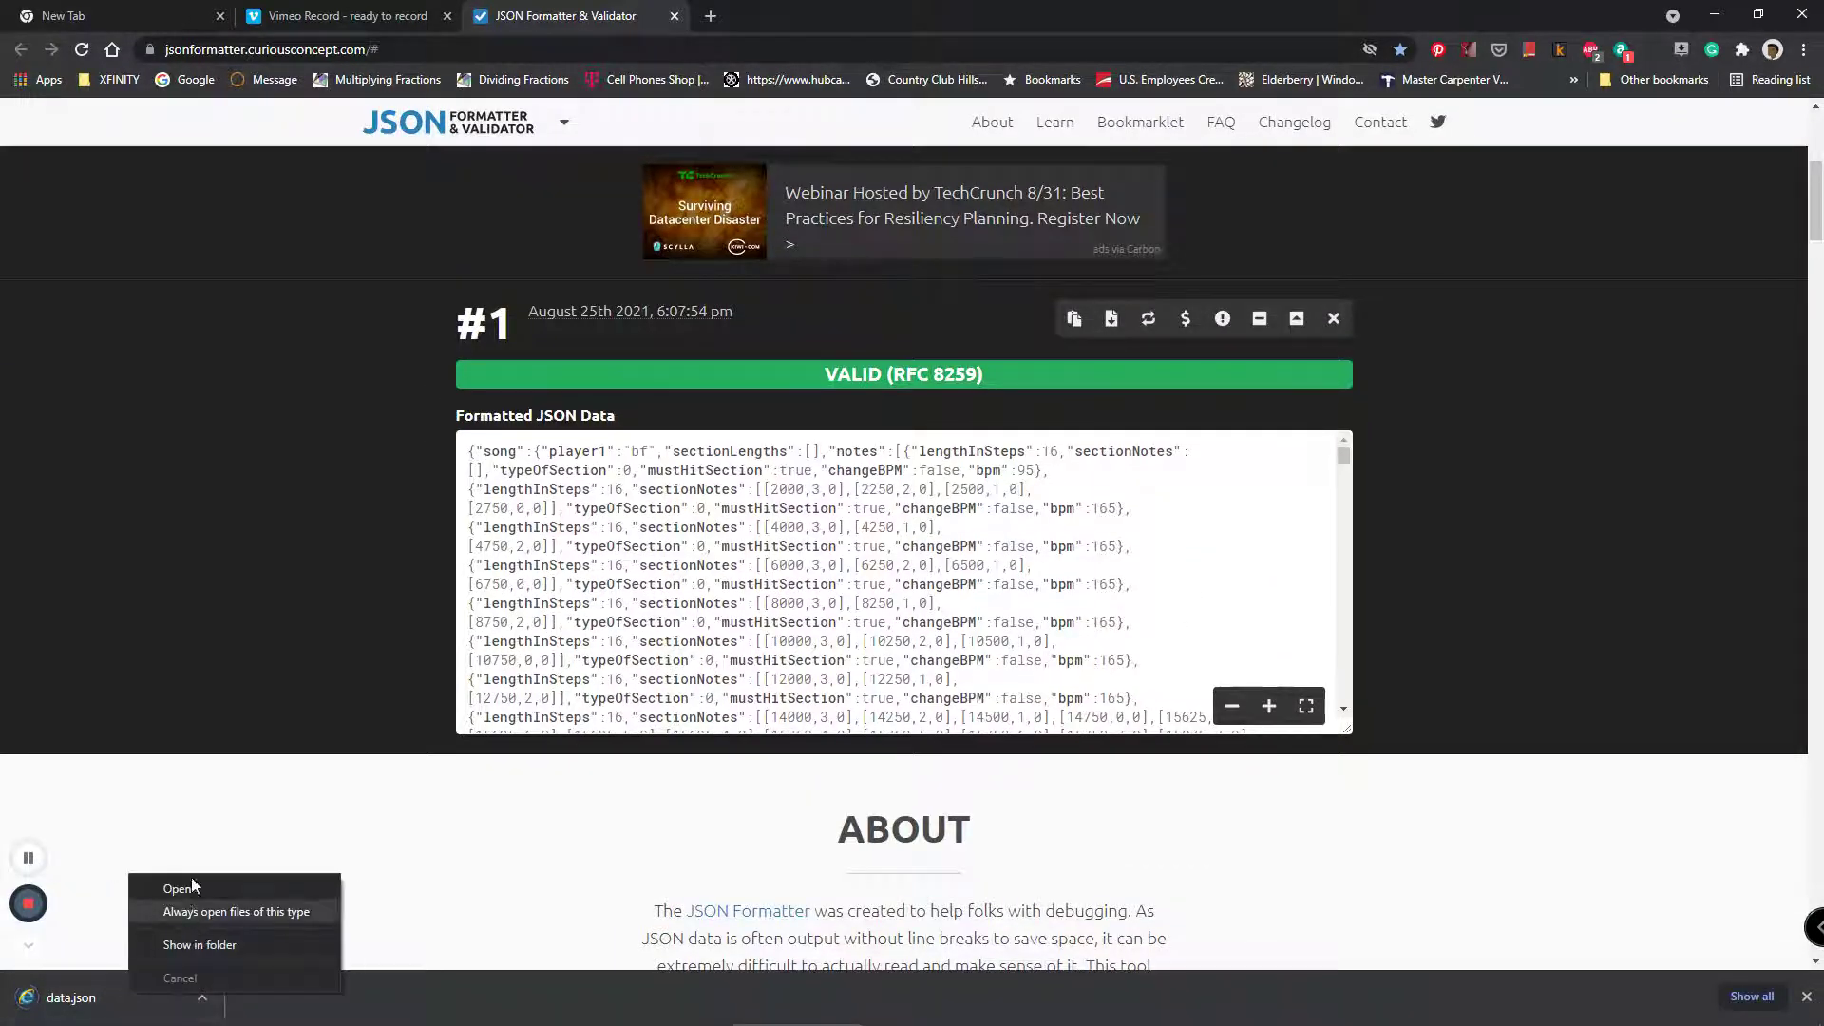
left_click(163, 888)
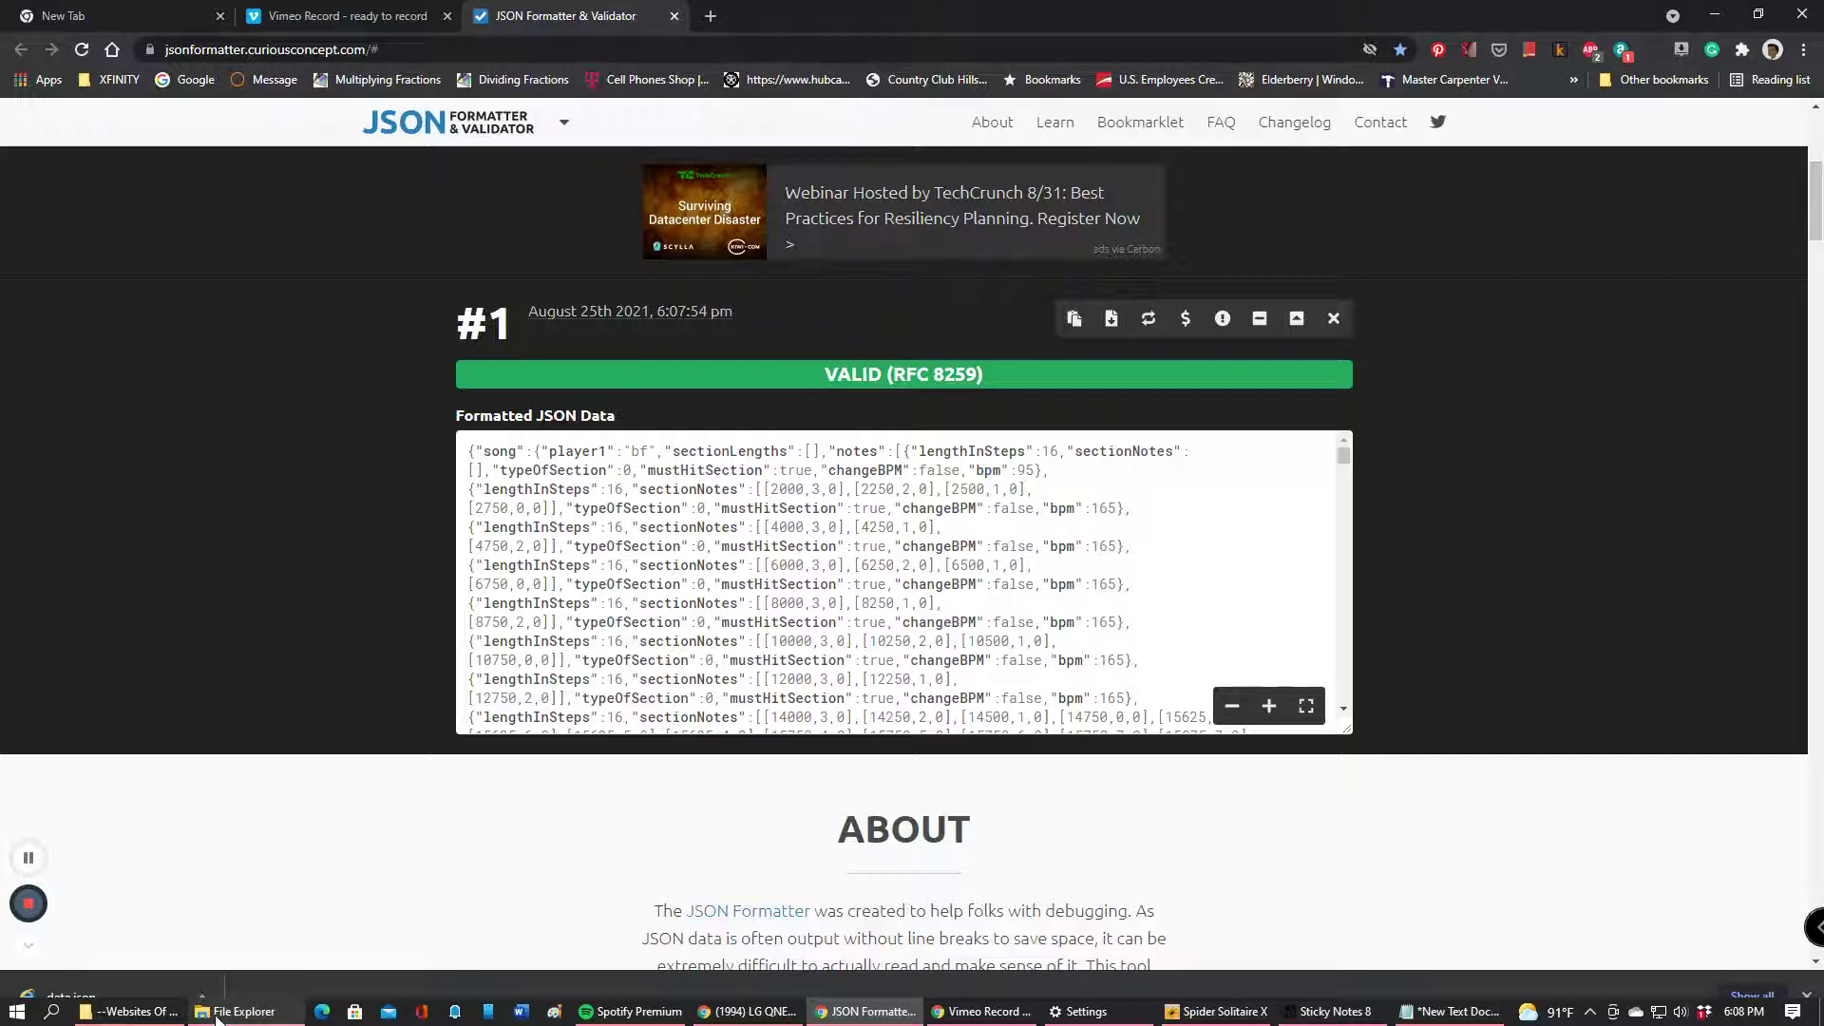
- Dismiss the browser's download bar, switch to File Explorer, and open the wife-forever folder under Nothingness Mod FNF > assets > data
left_click(217, 1016)
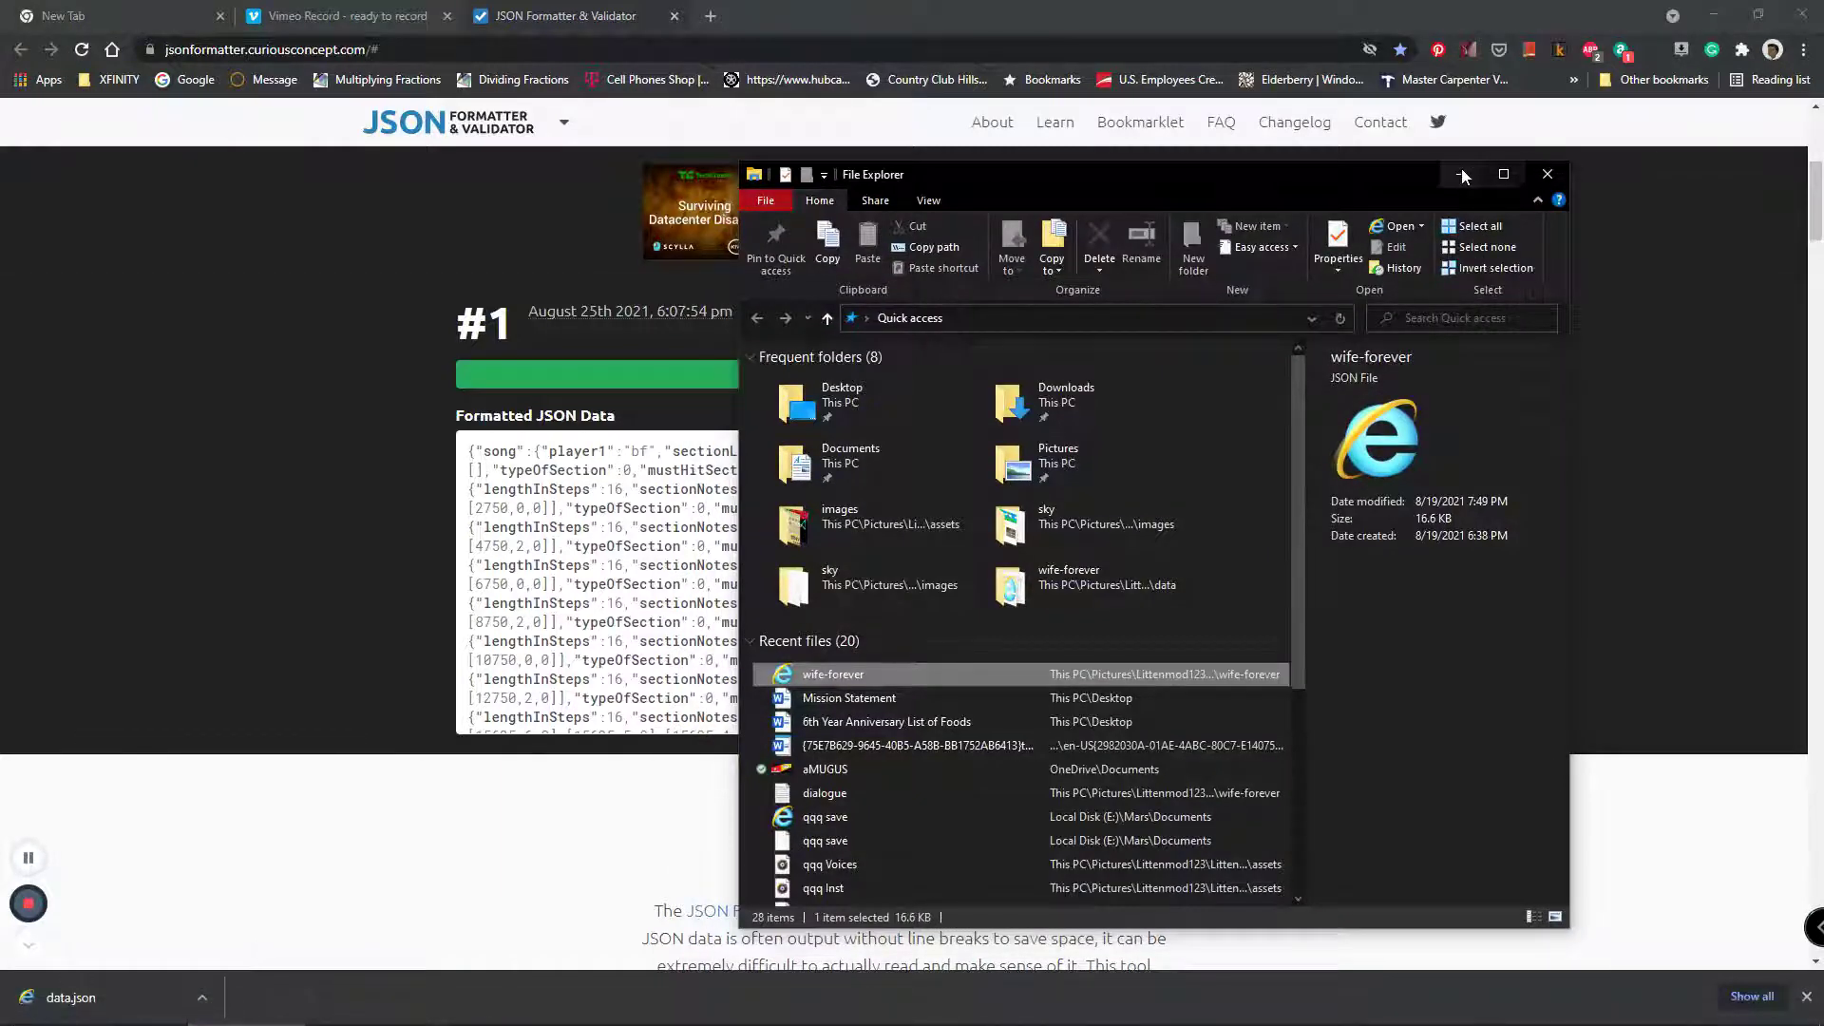
left_click(1464, 176)
mouse_move(98, 1015)
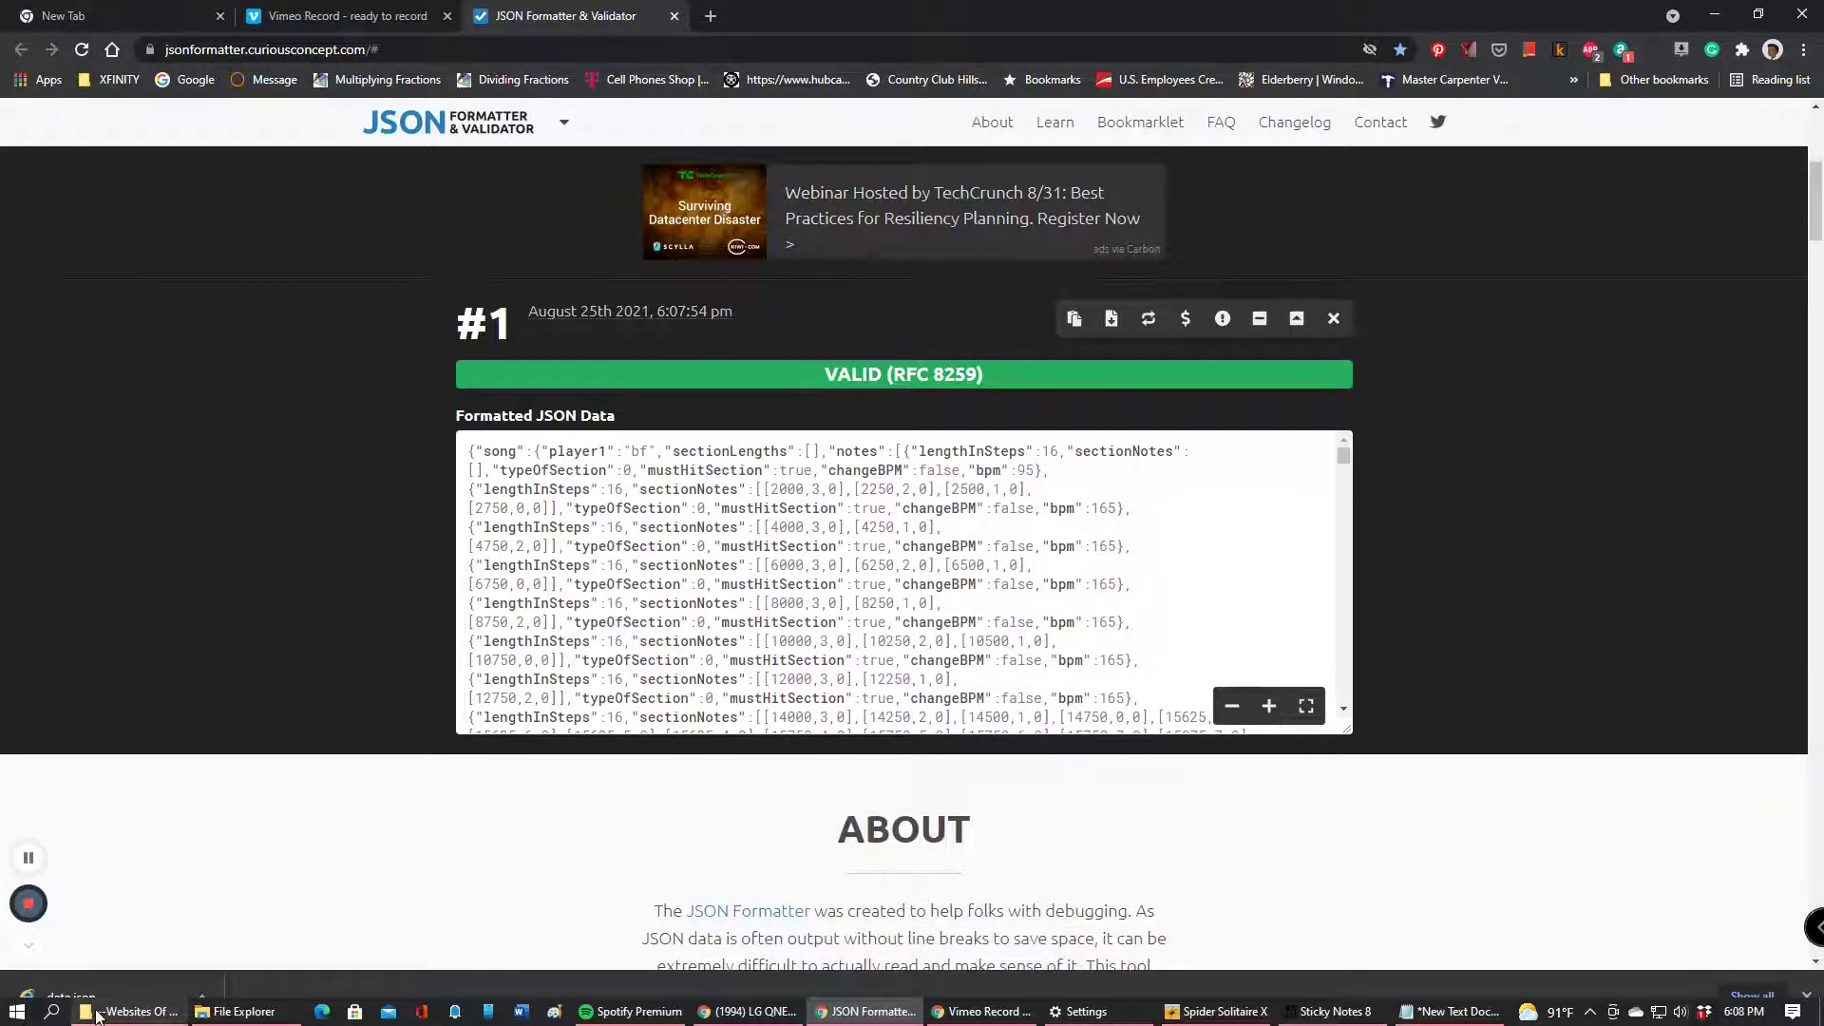
left_click(1808, 998)
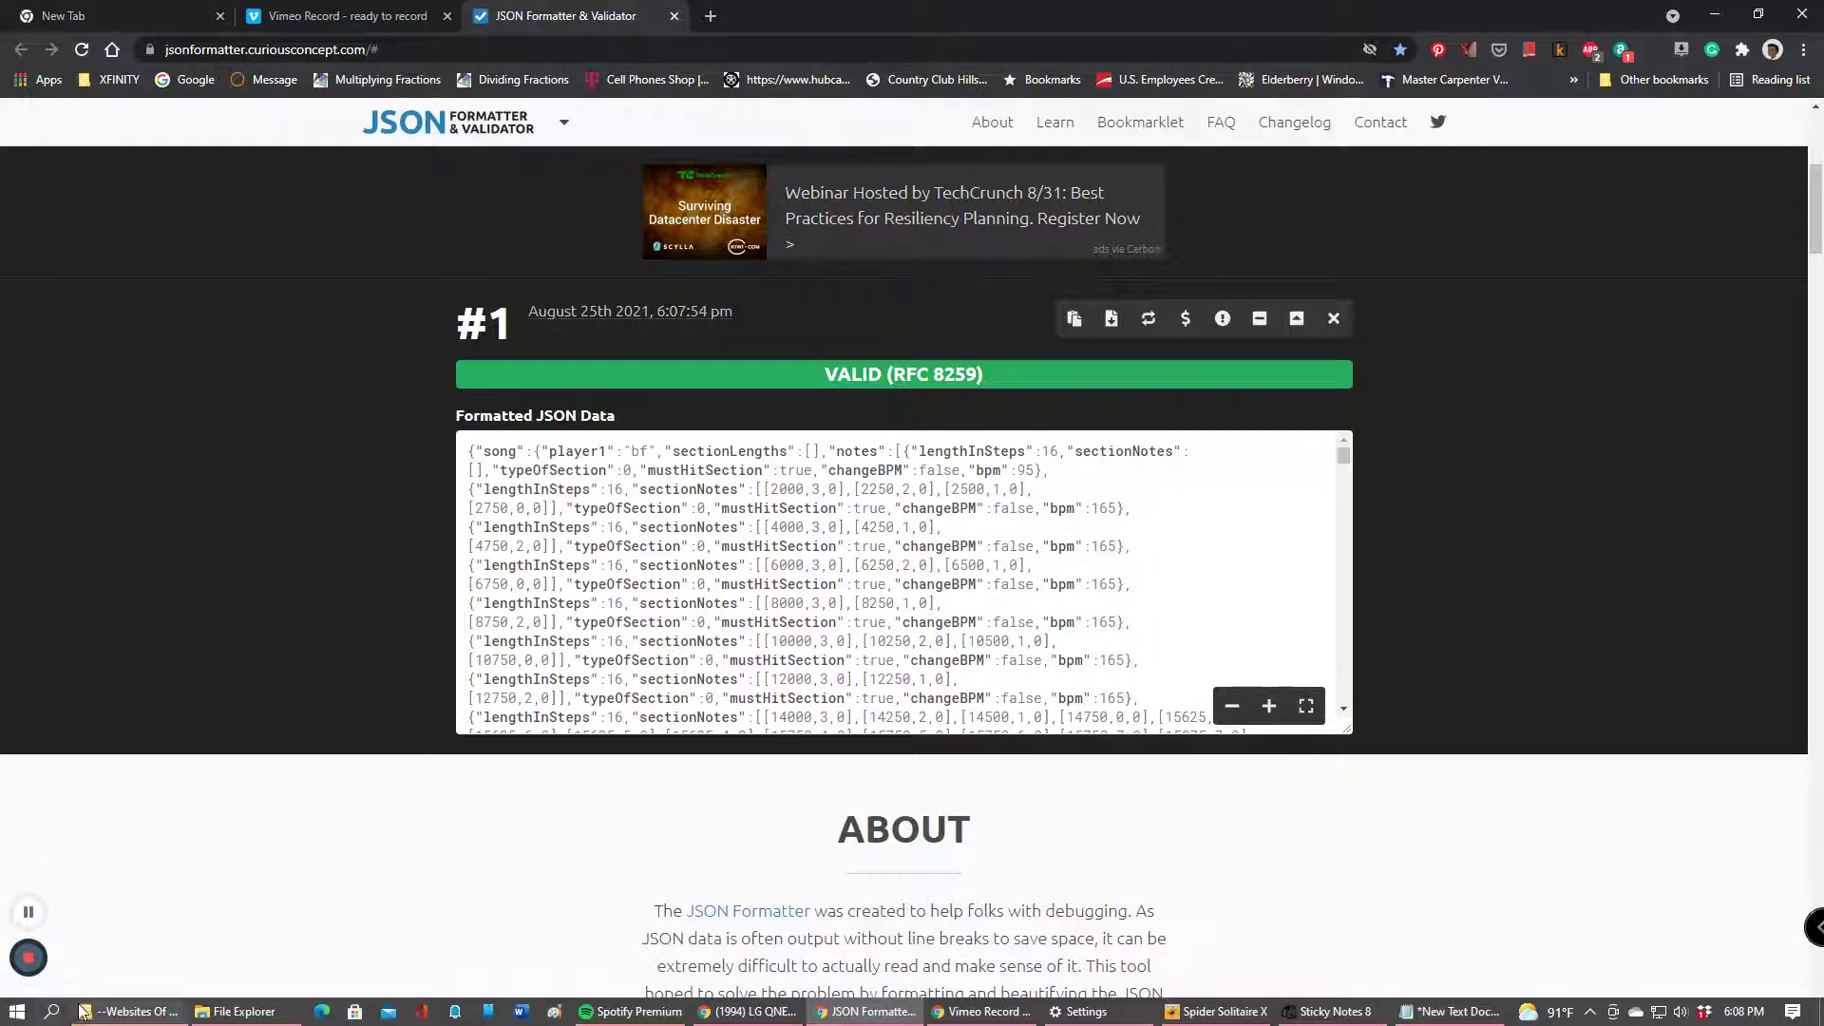
left_click(84, 1013)
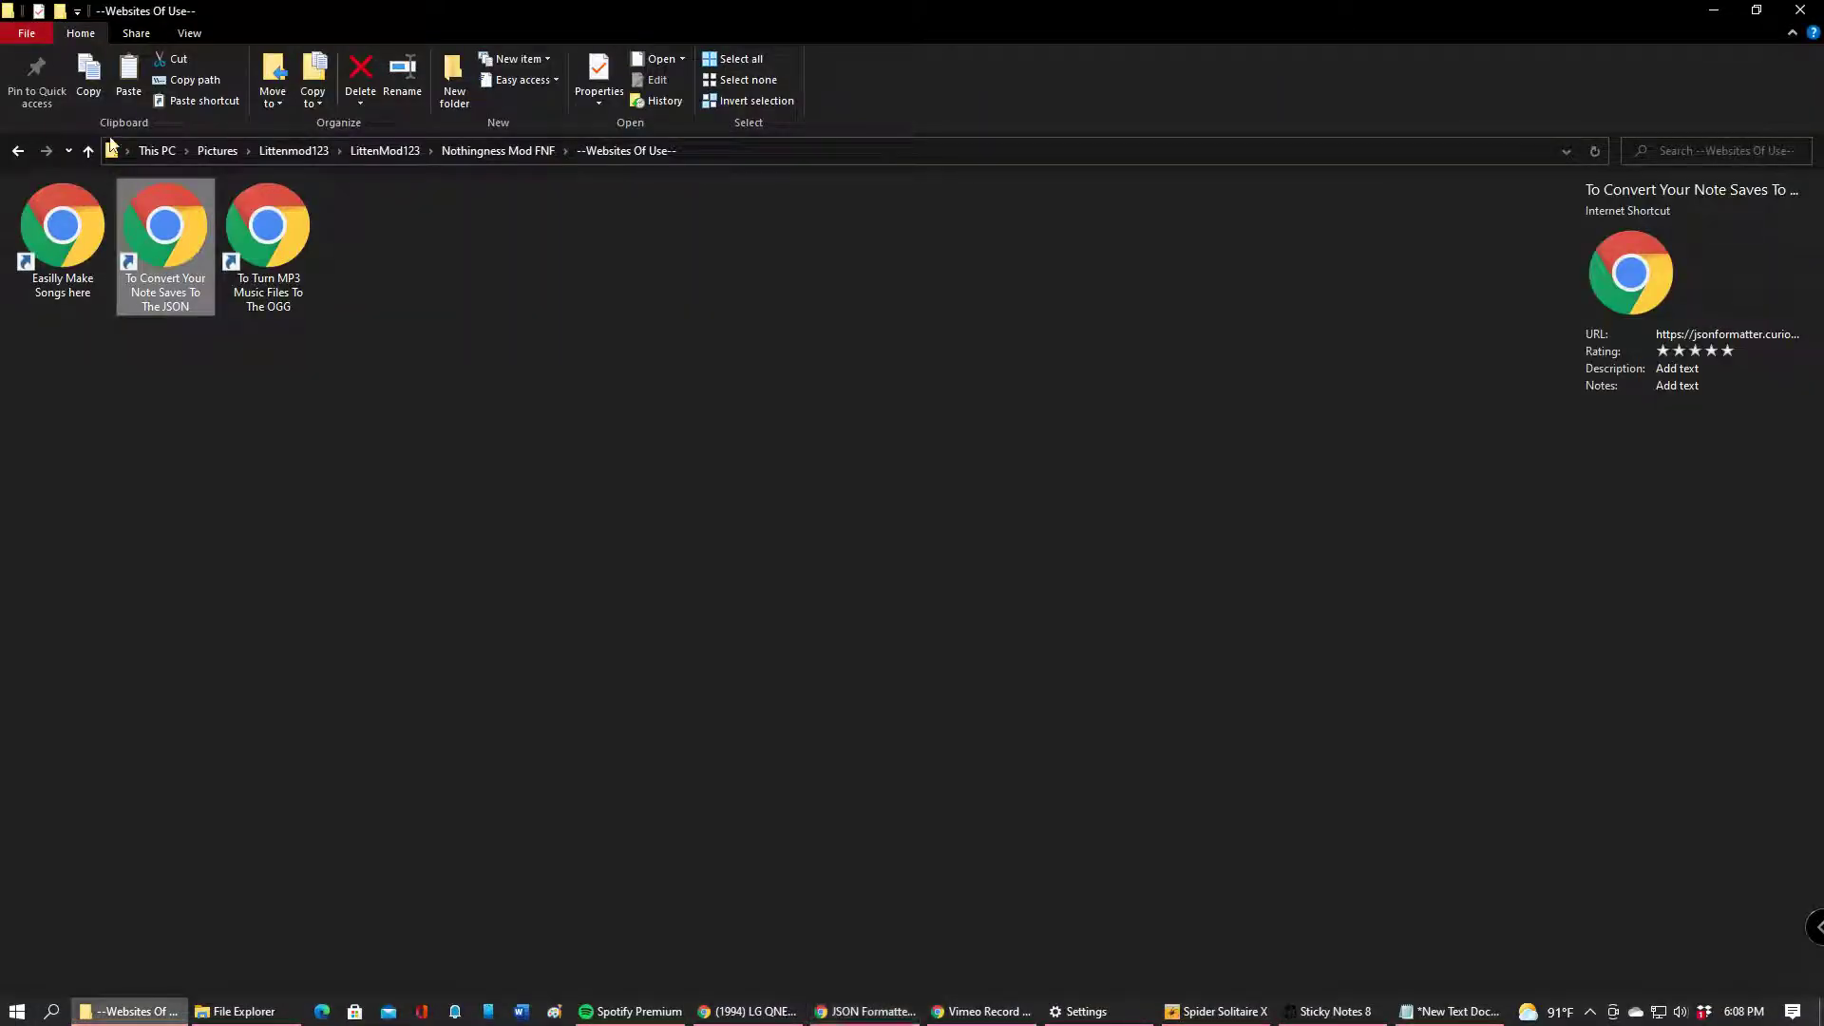
left_click(19, 151)
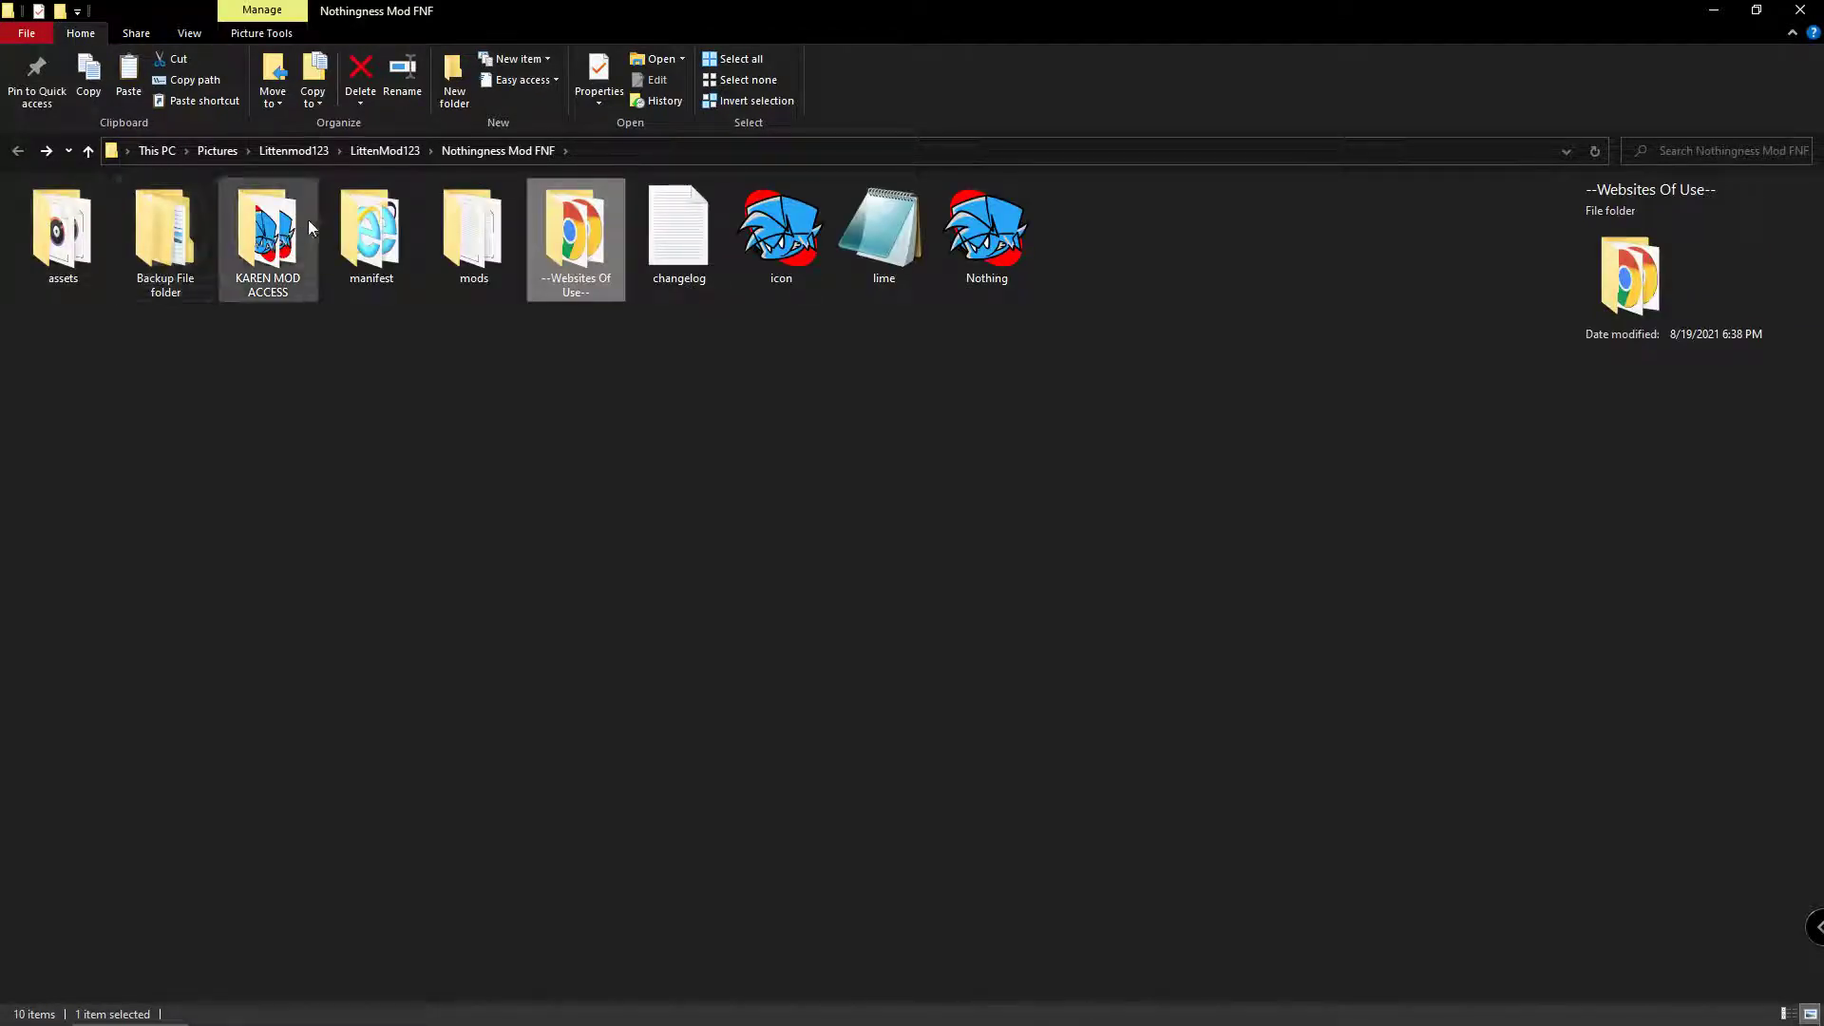
double_click(50, 252)
double_click(43, 247)
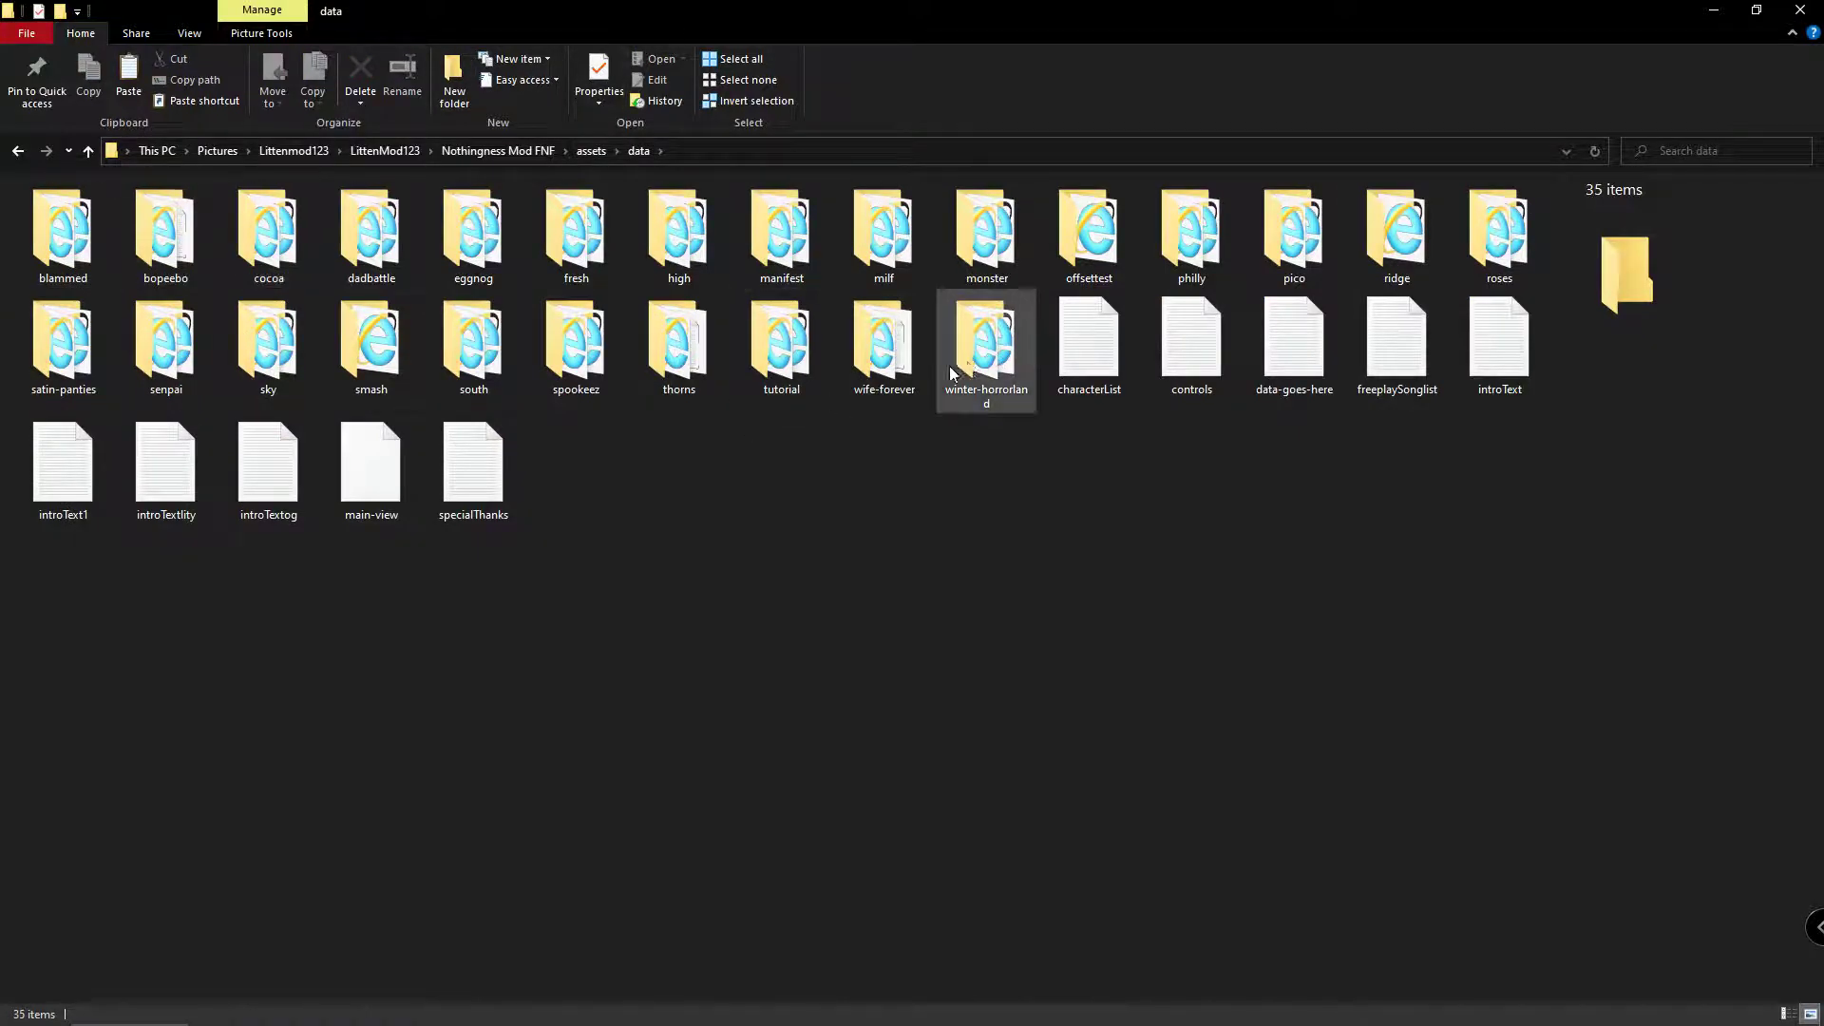
double_click(883, 364)
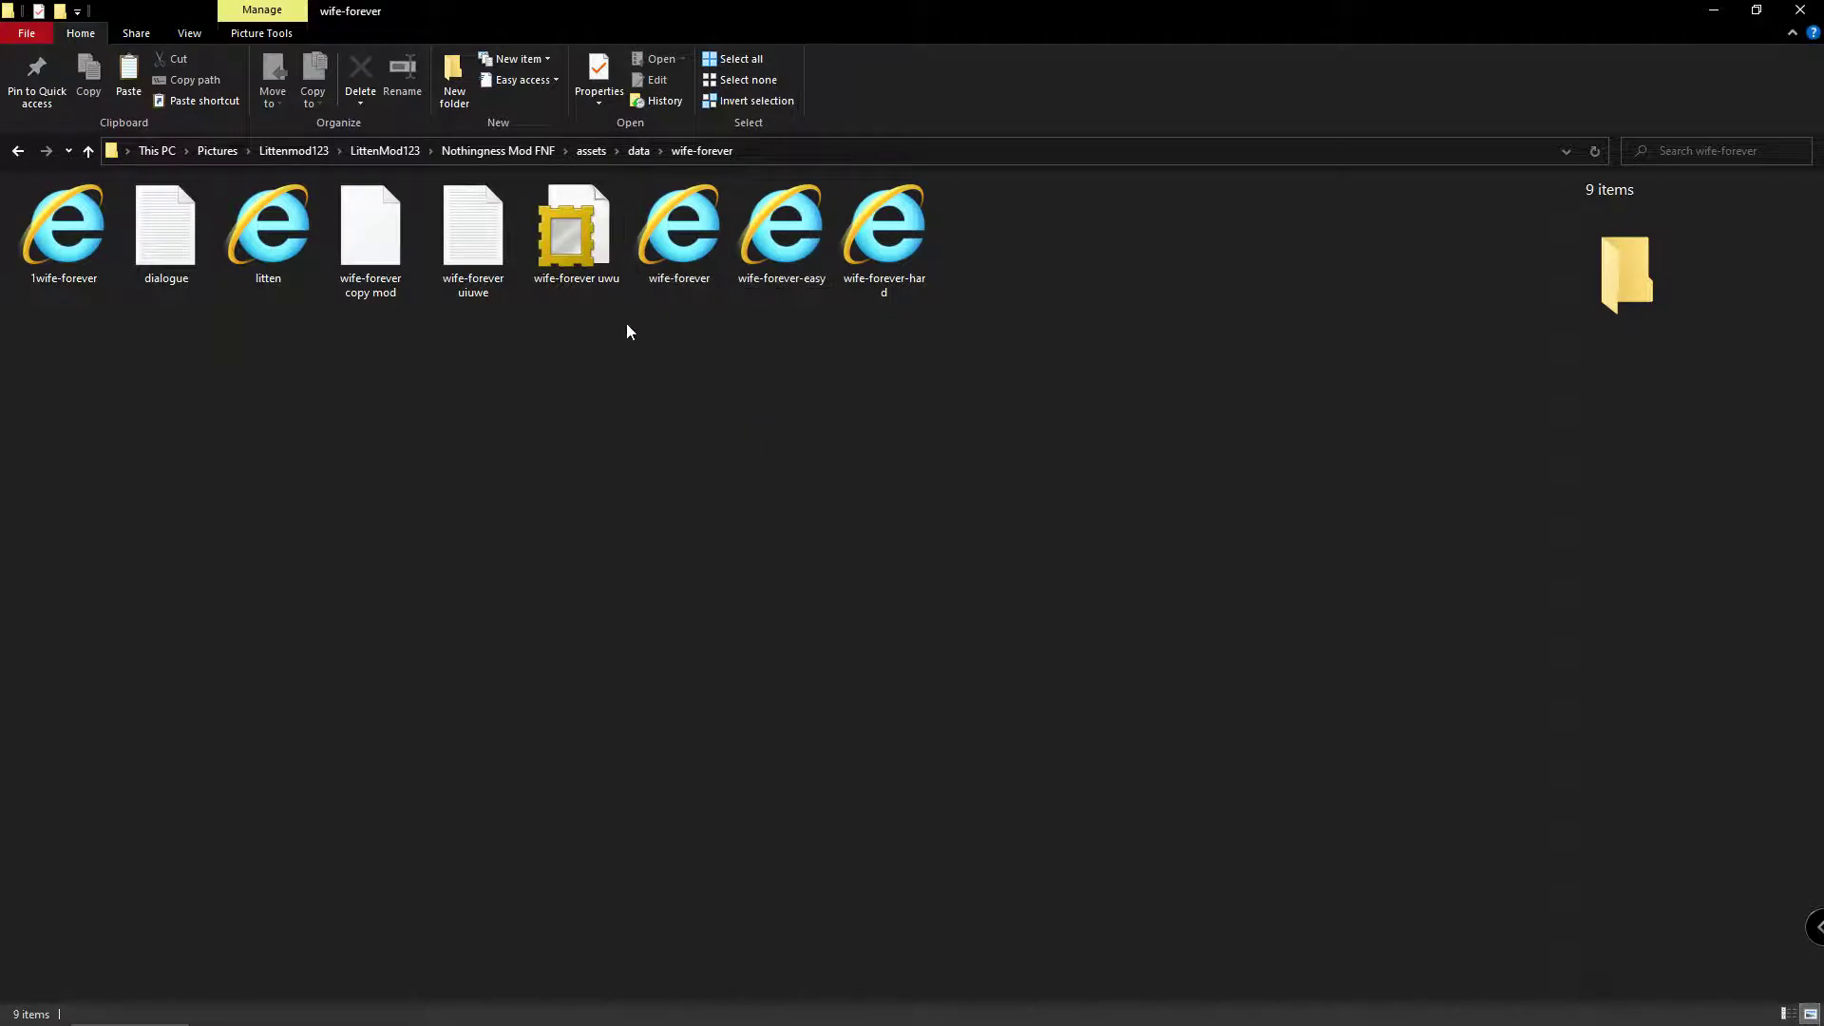
- Delete the wife-forever and wife-forever-easy JSON files and try to paste the copied wife-forever file into the folder
left_click_drag(655, 344, 746, 252)
right_click(774, 238)
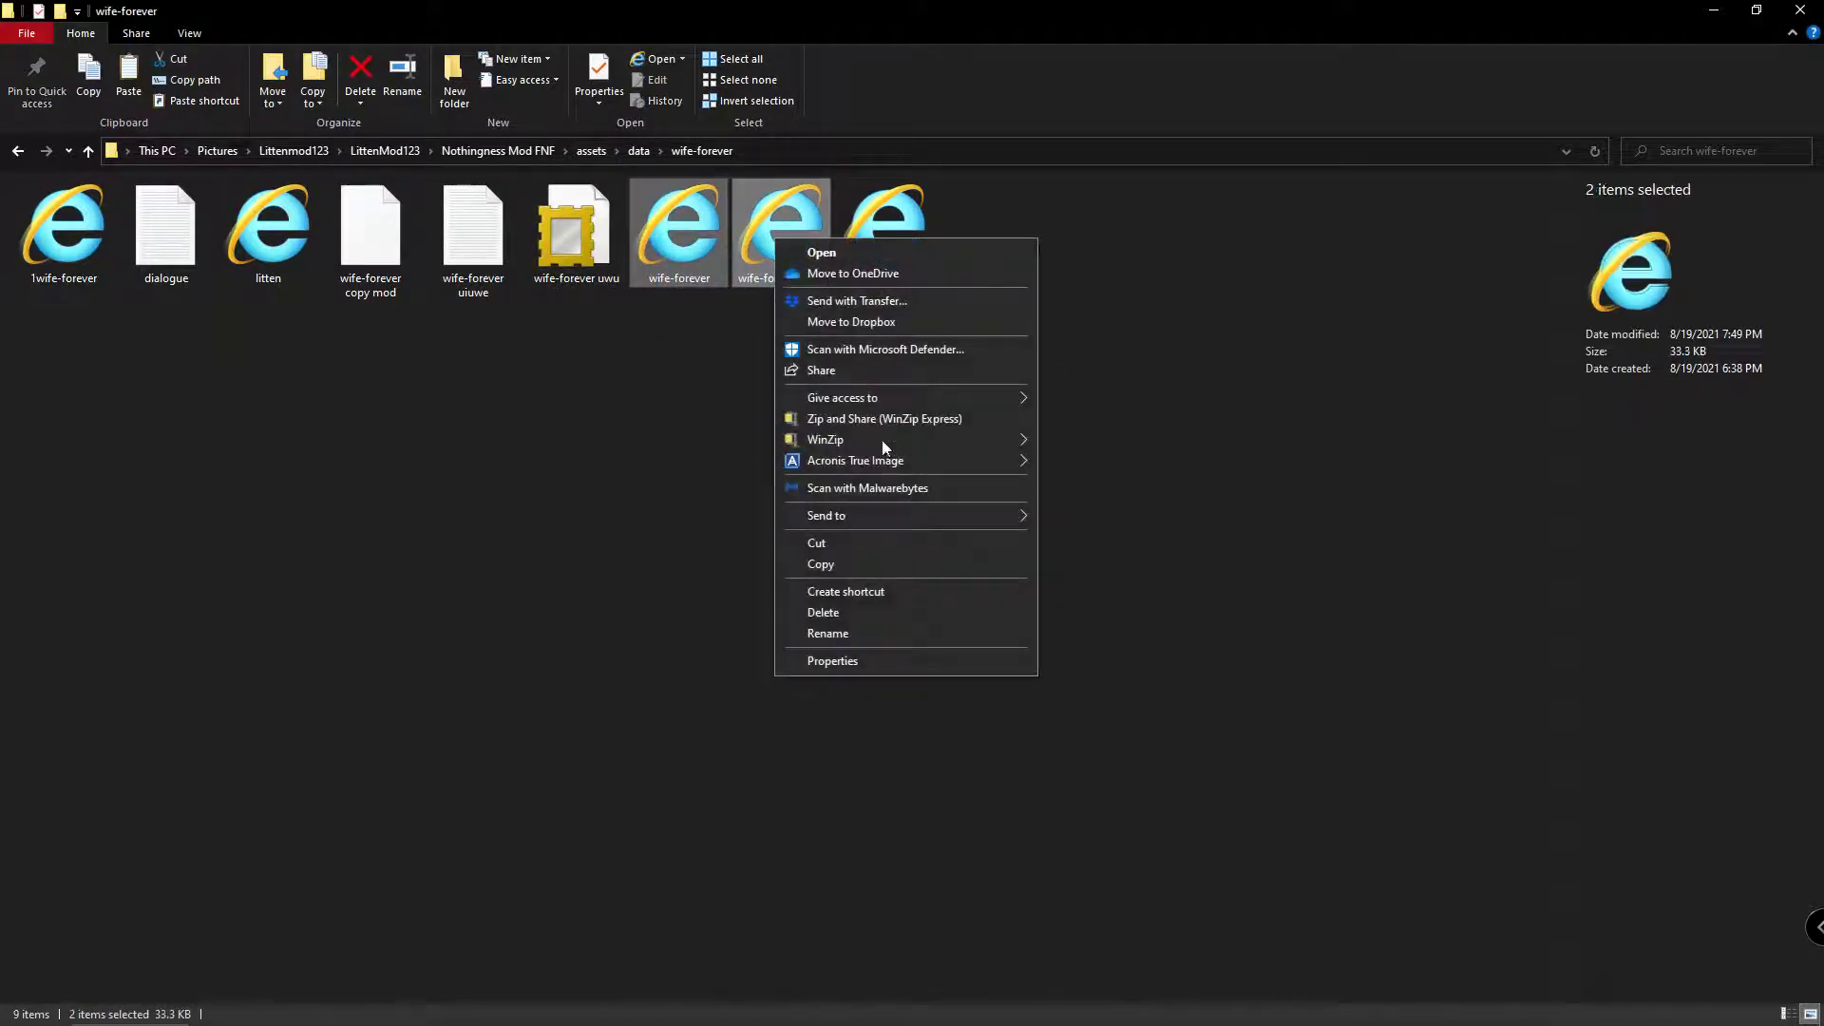
left_click(821, 612)
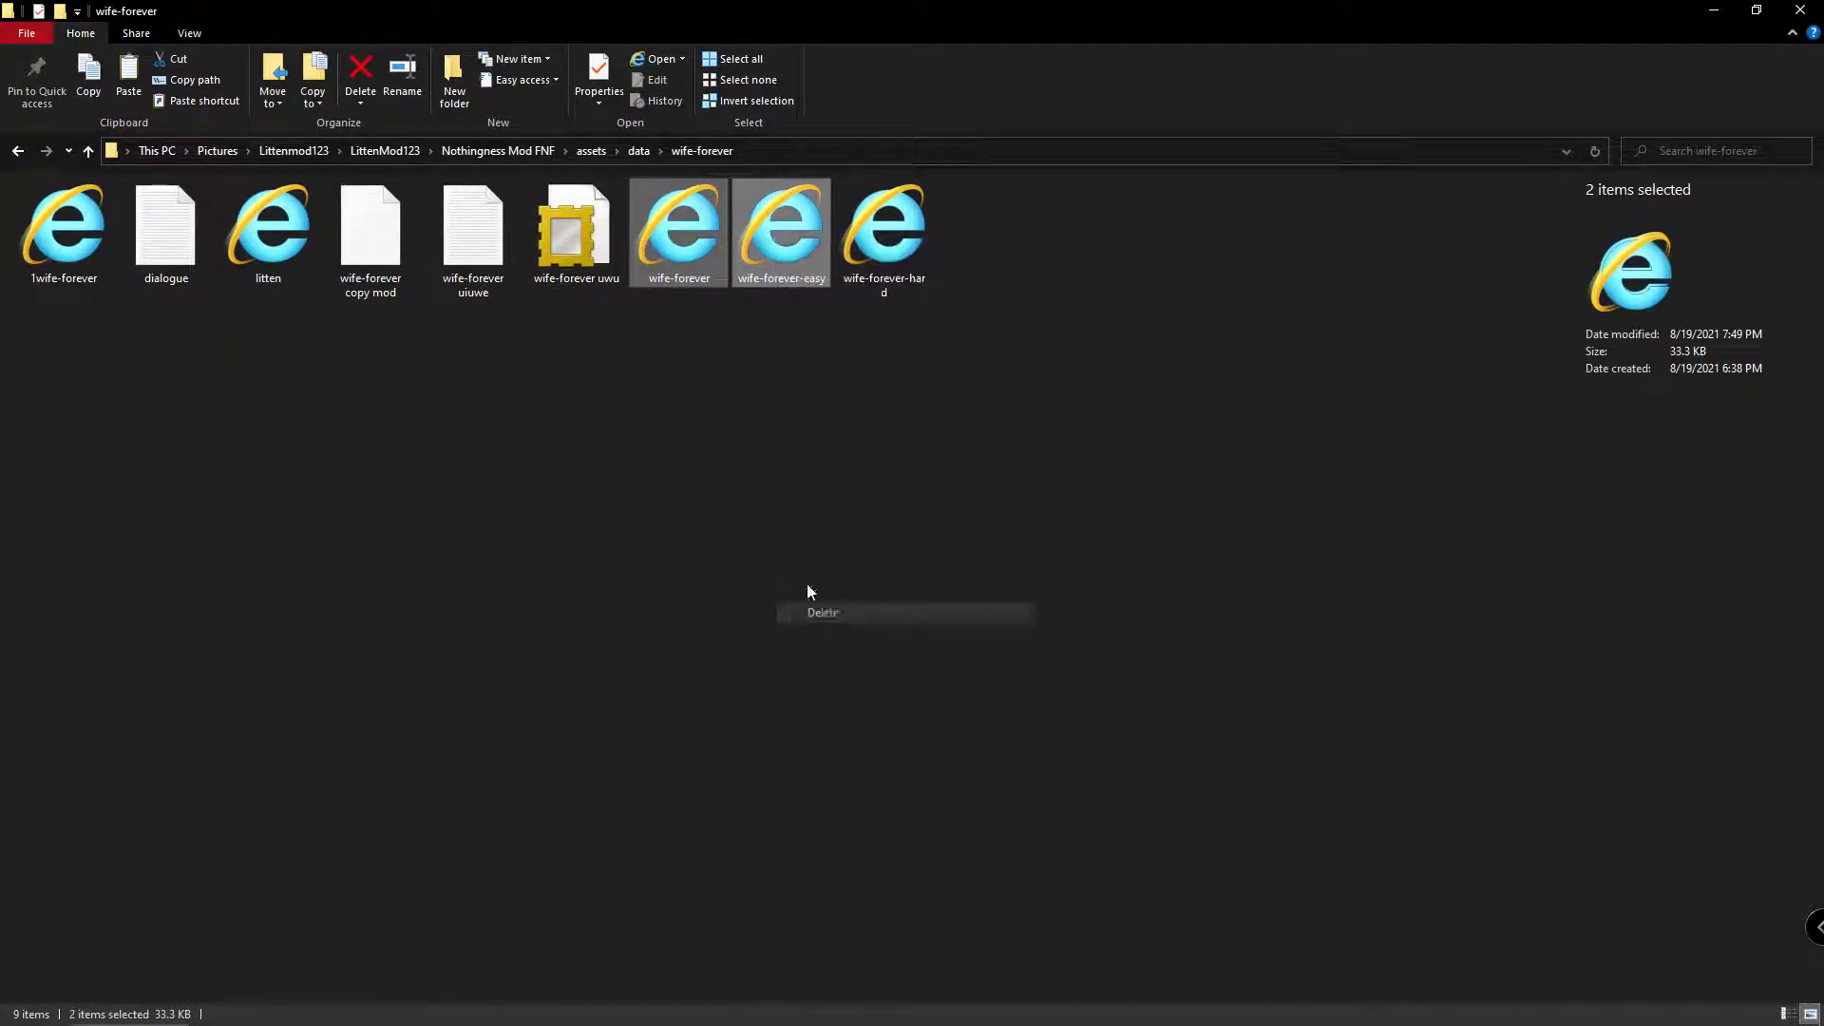
left_click(128, 76)
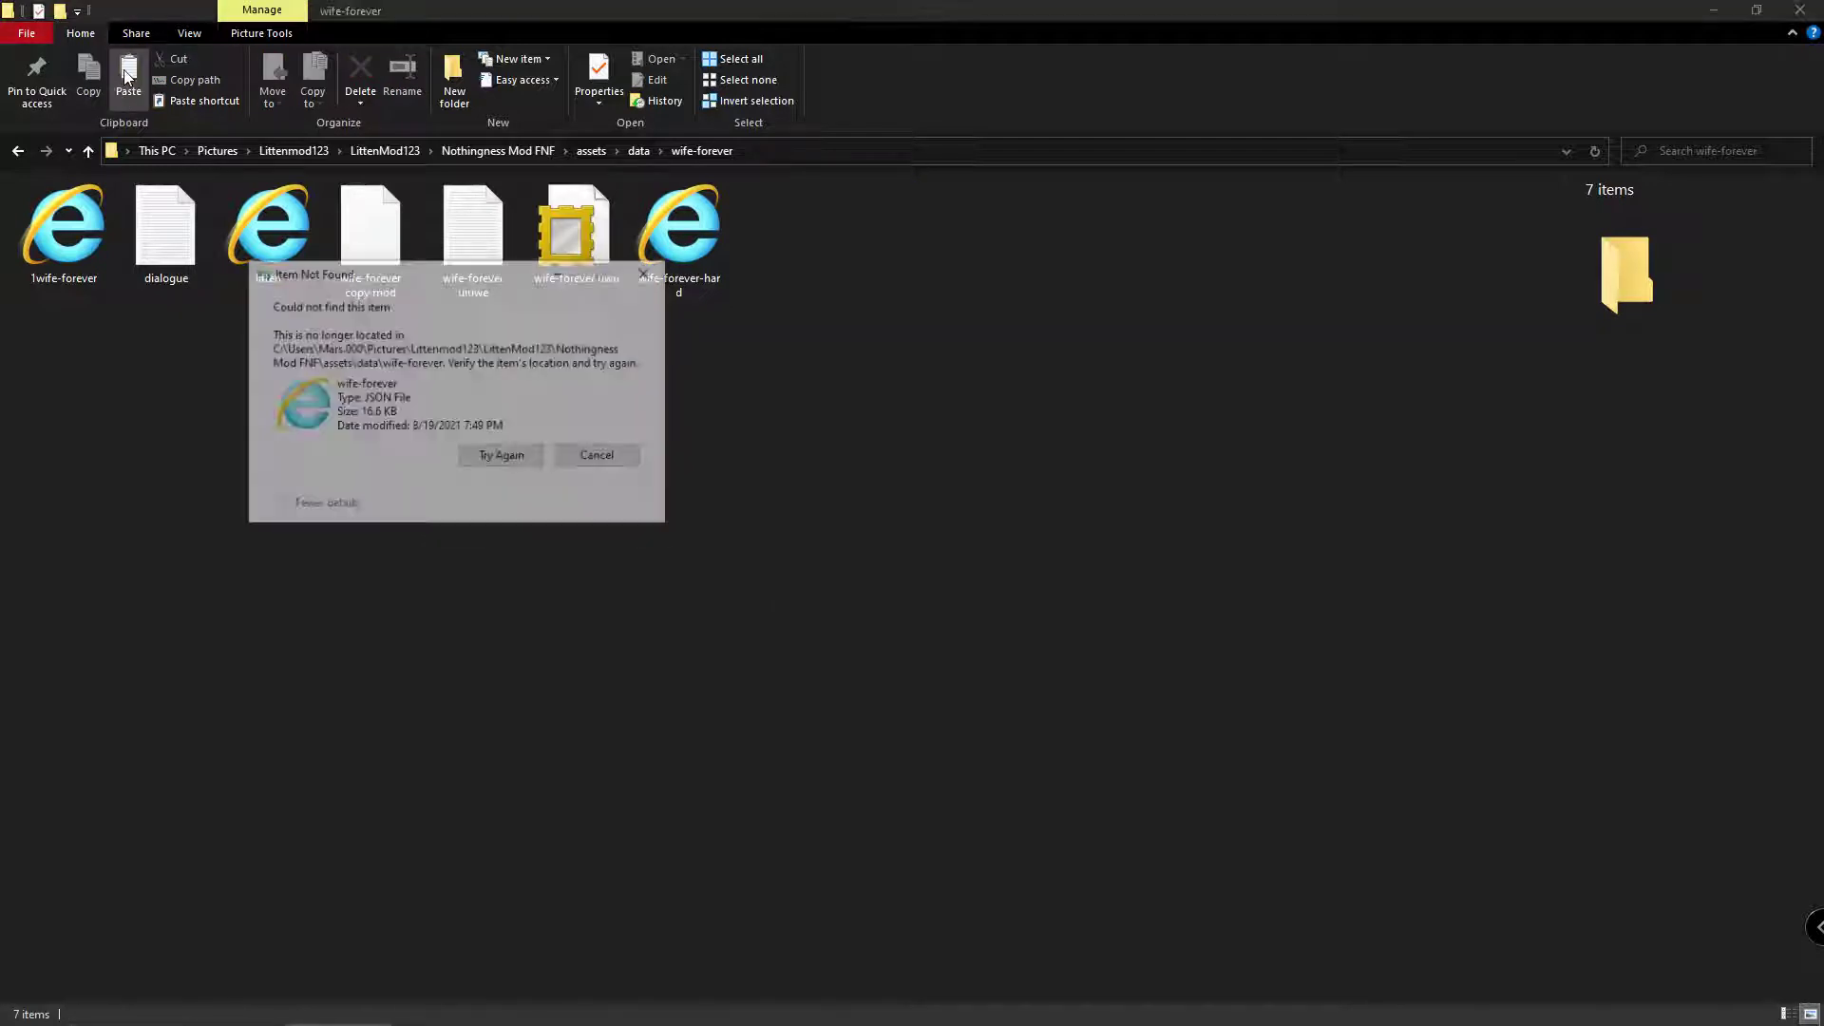
left_click(590, 452)
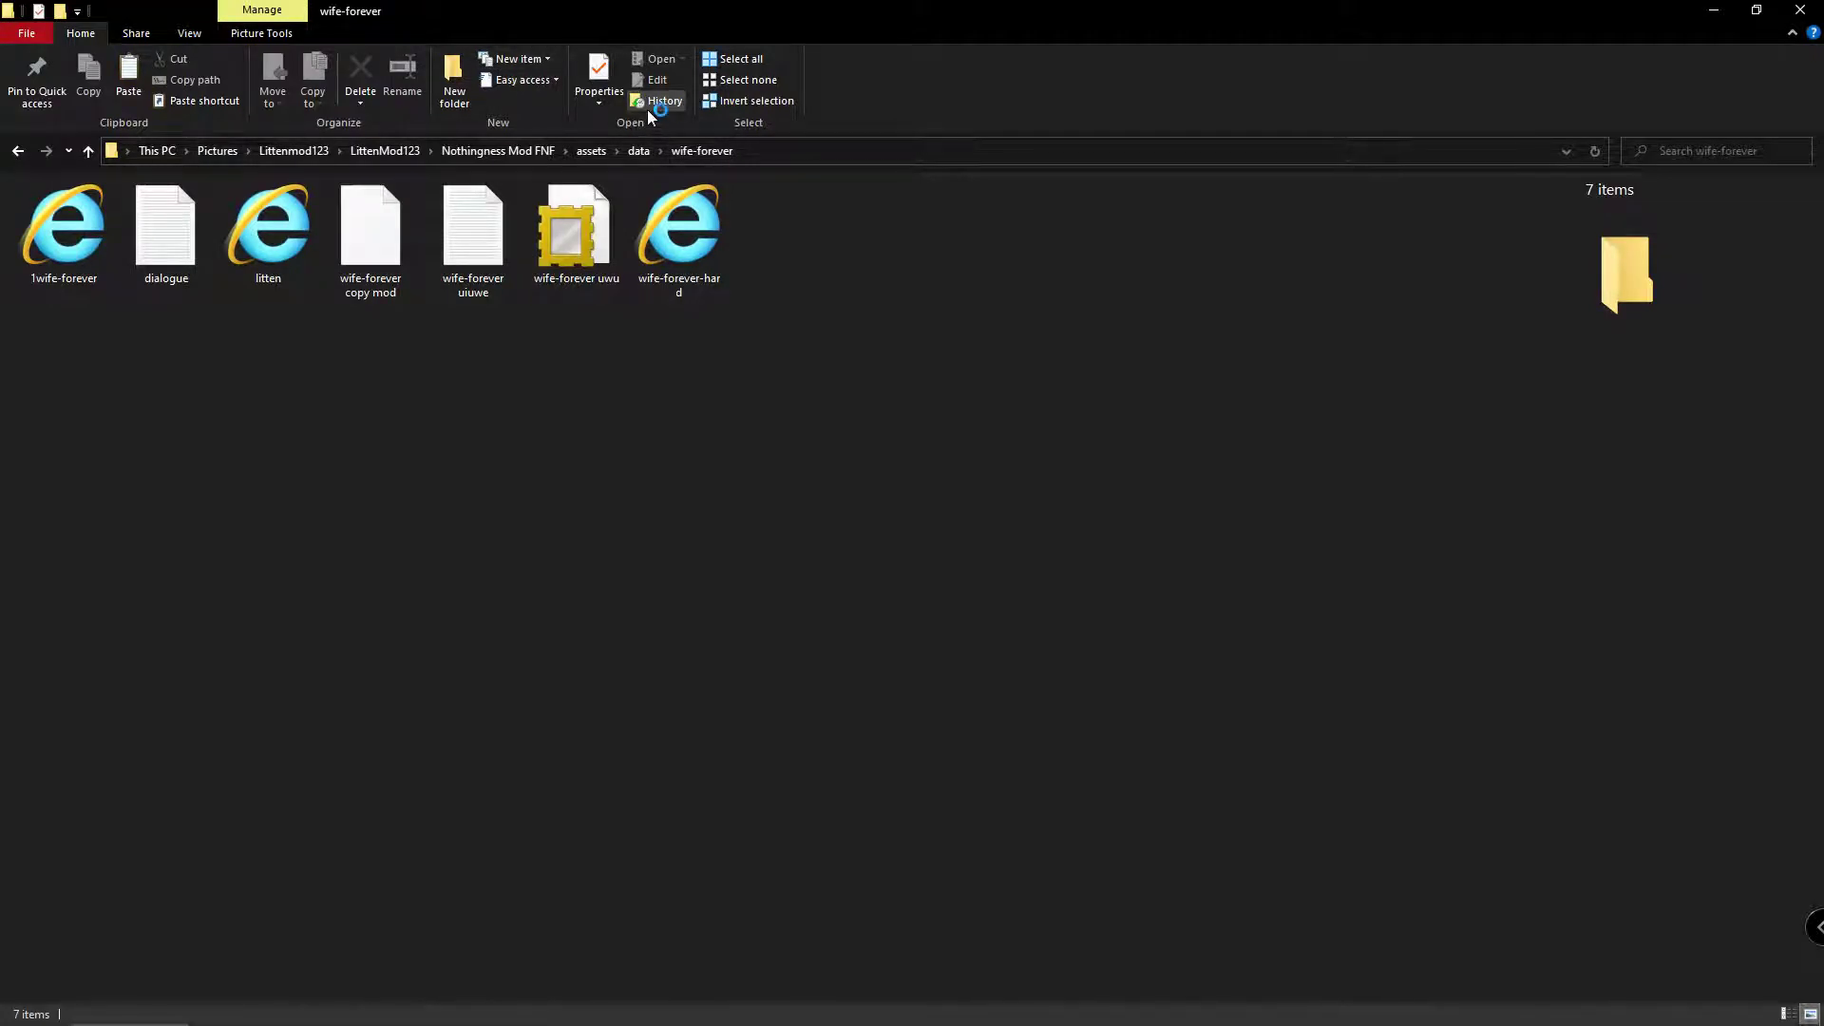
- Restore the wife-forever folder from its August 19, 2021 8:34 PM File History version, check the restored files, and dismiss the extra windows
left_click(649, 112)
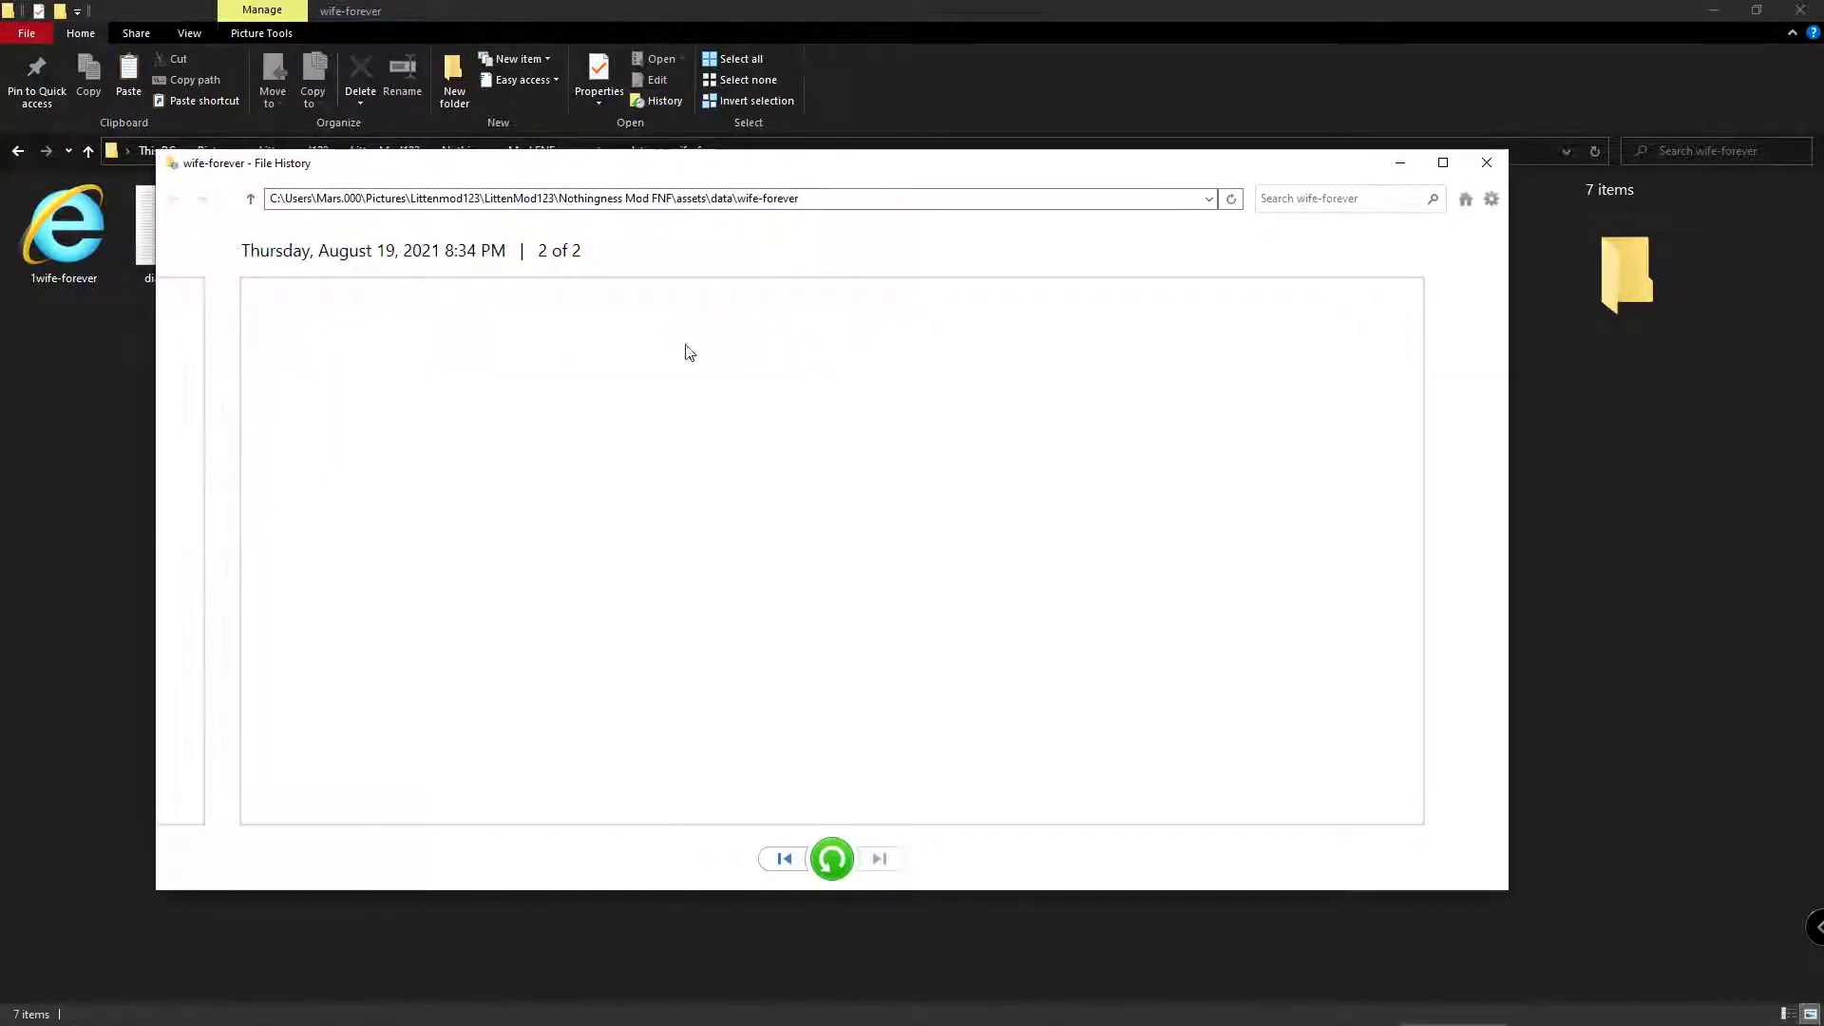
left_click(843, 863)
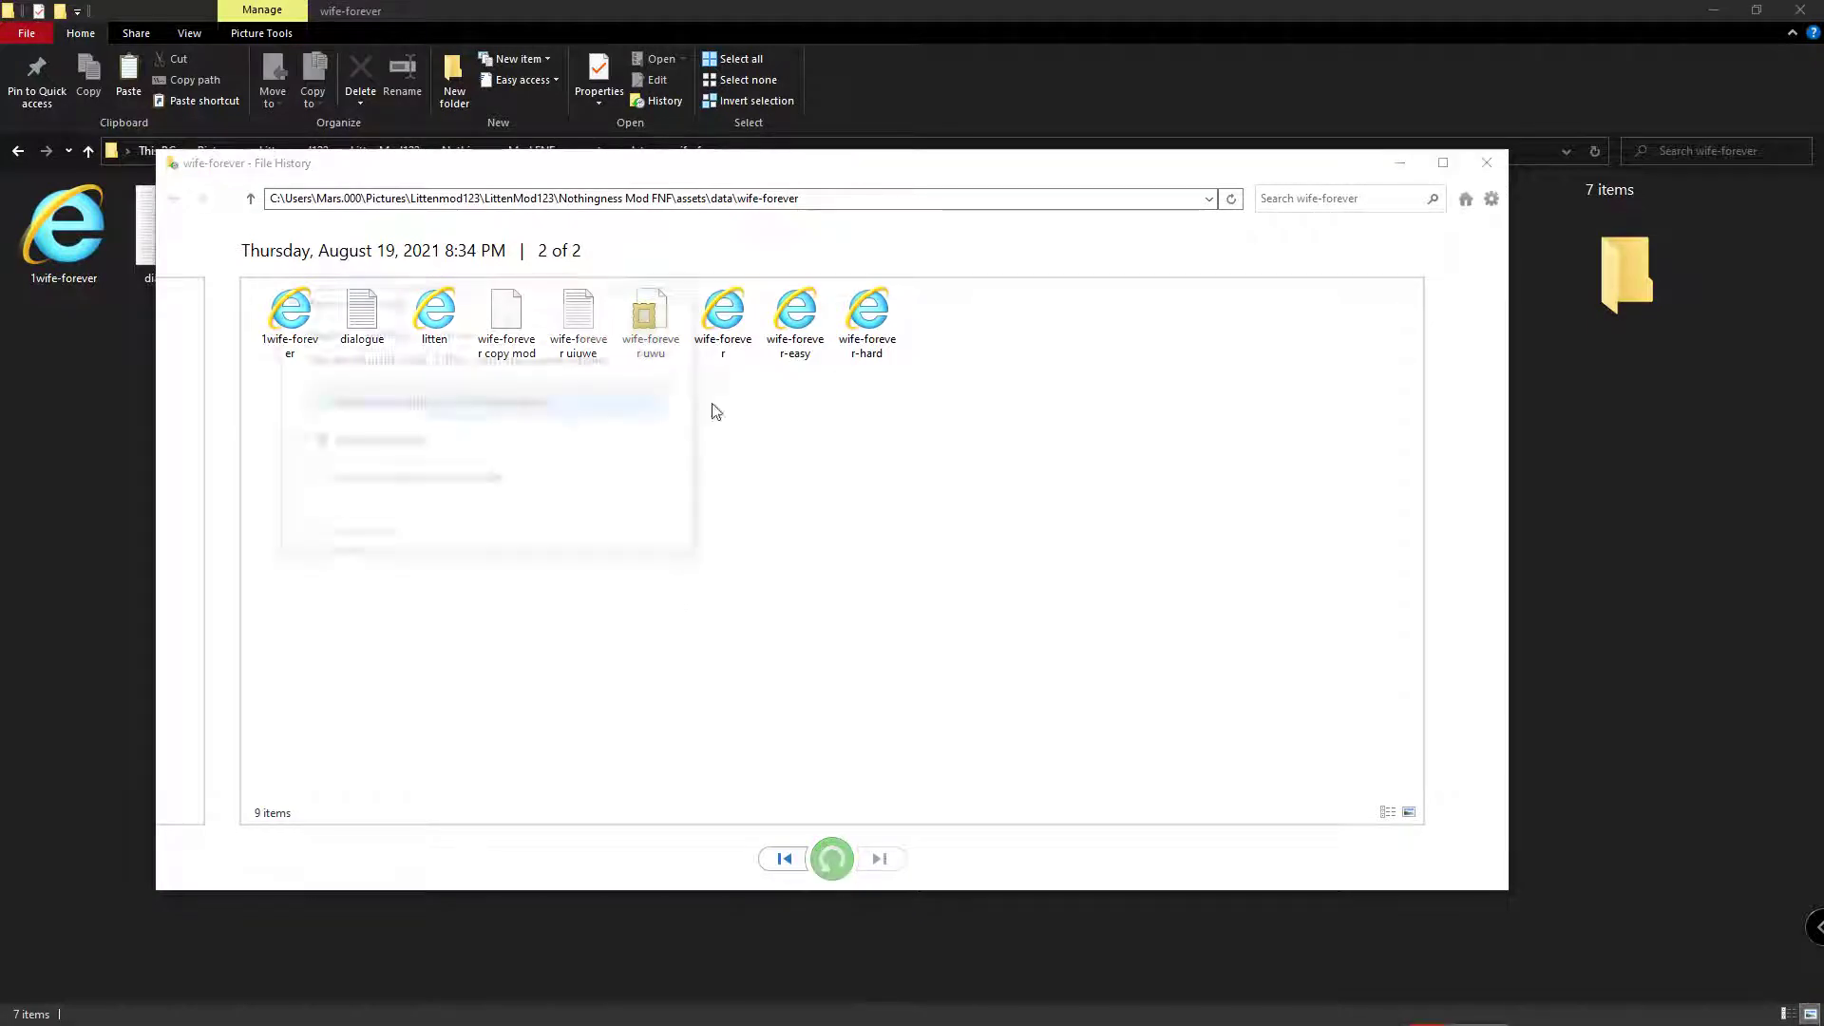
left_click(400, 393)
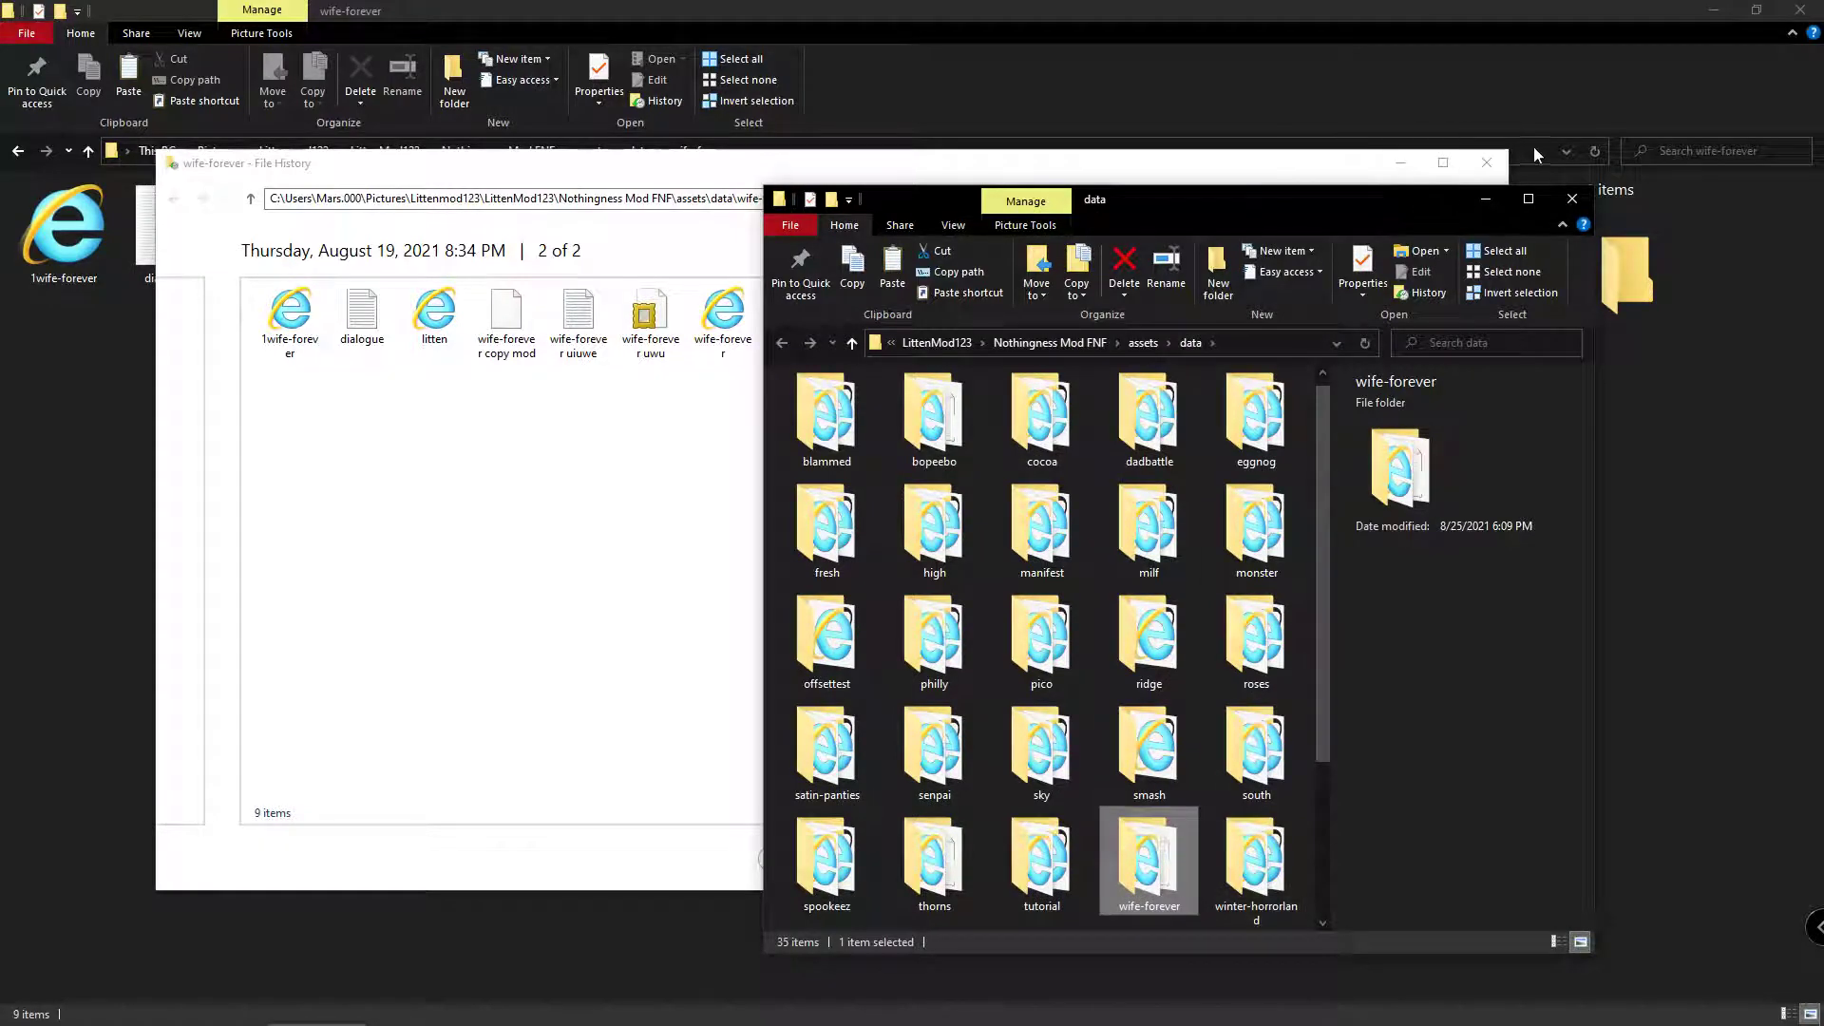
left_click(1400, 163)
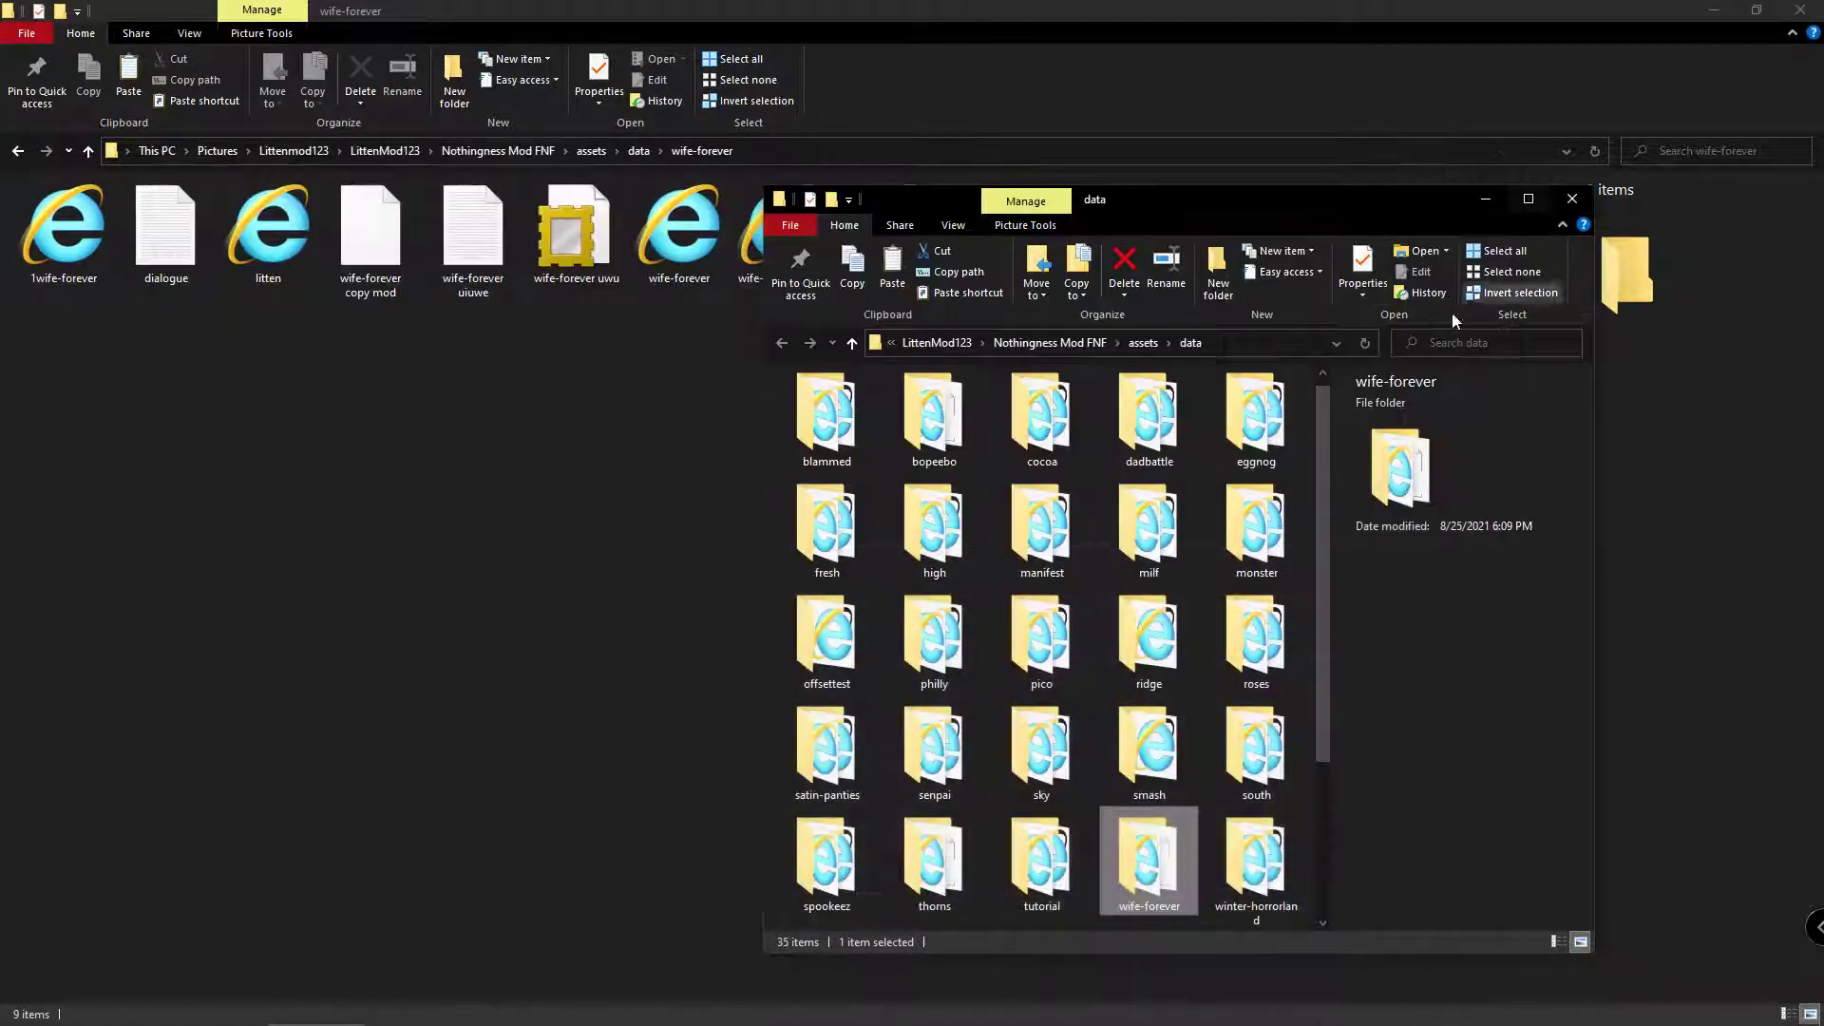
double_click(1143, 898)
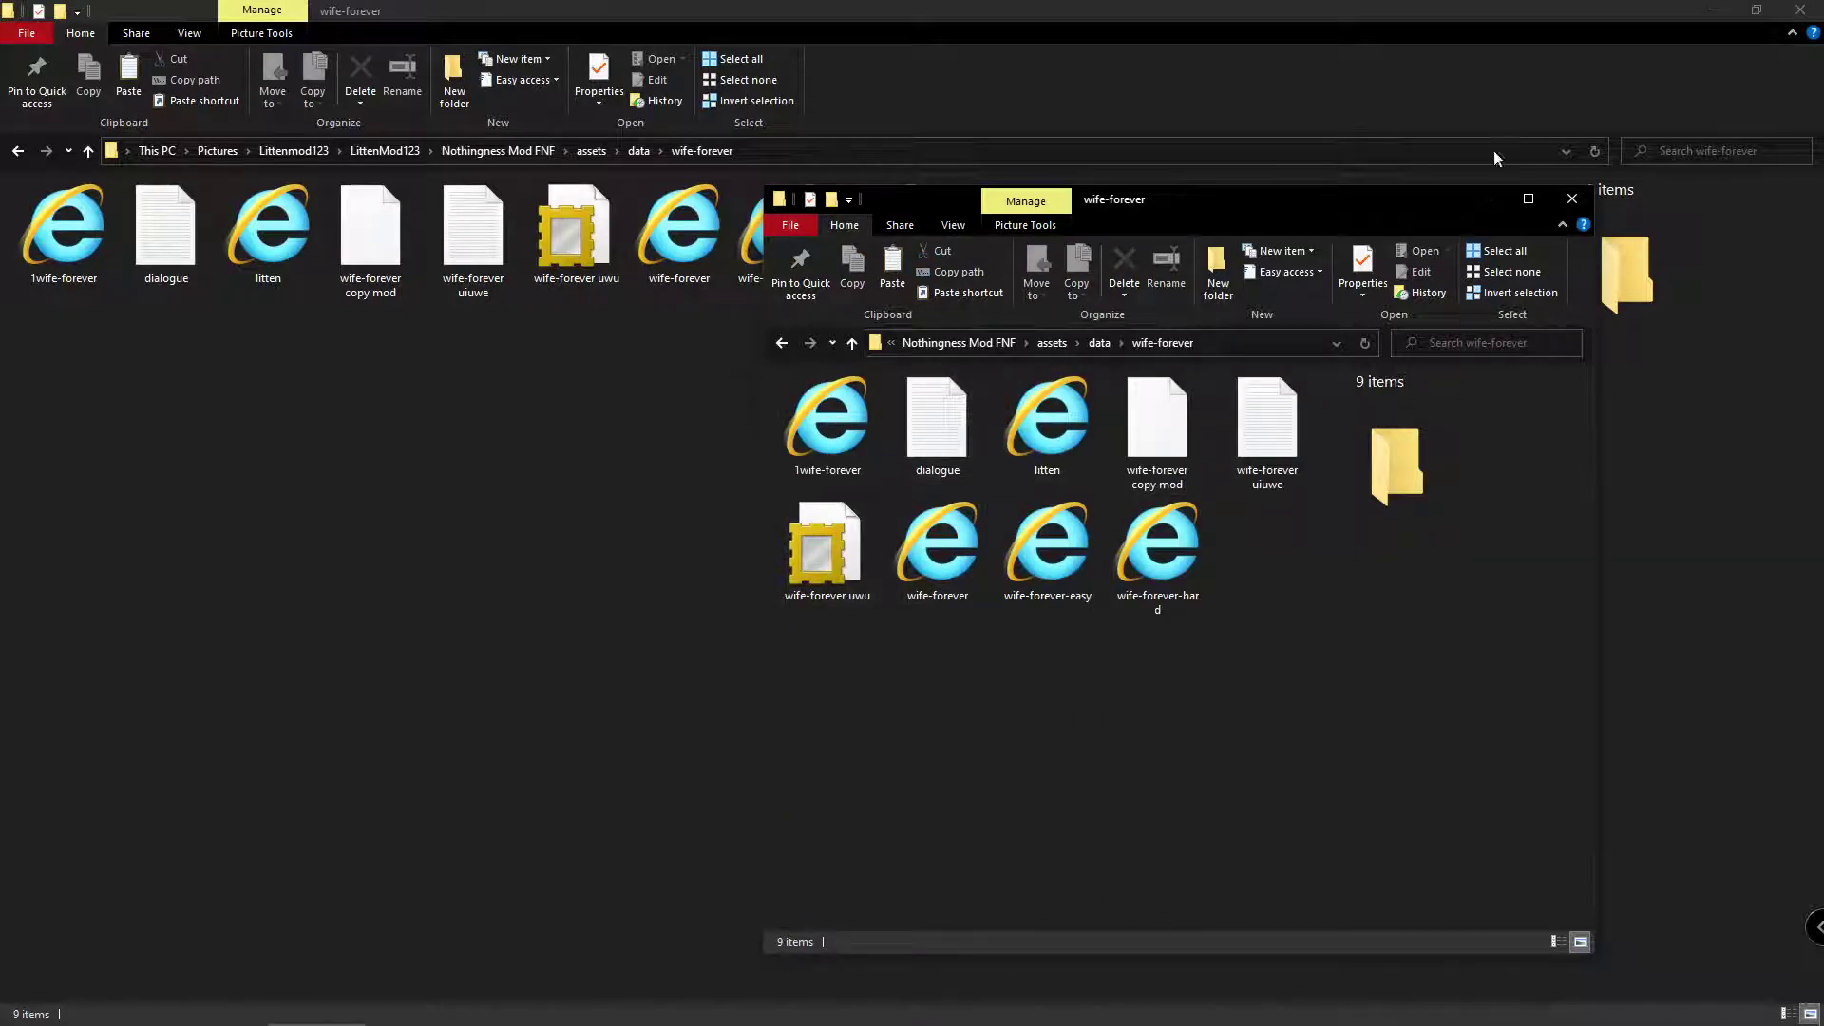
left_click(1573, 199)
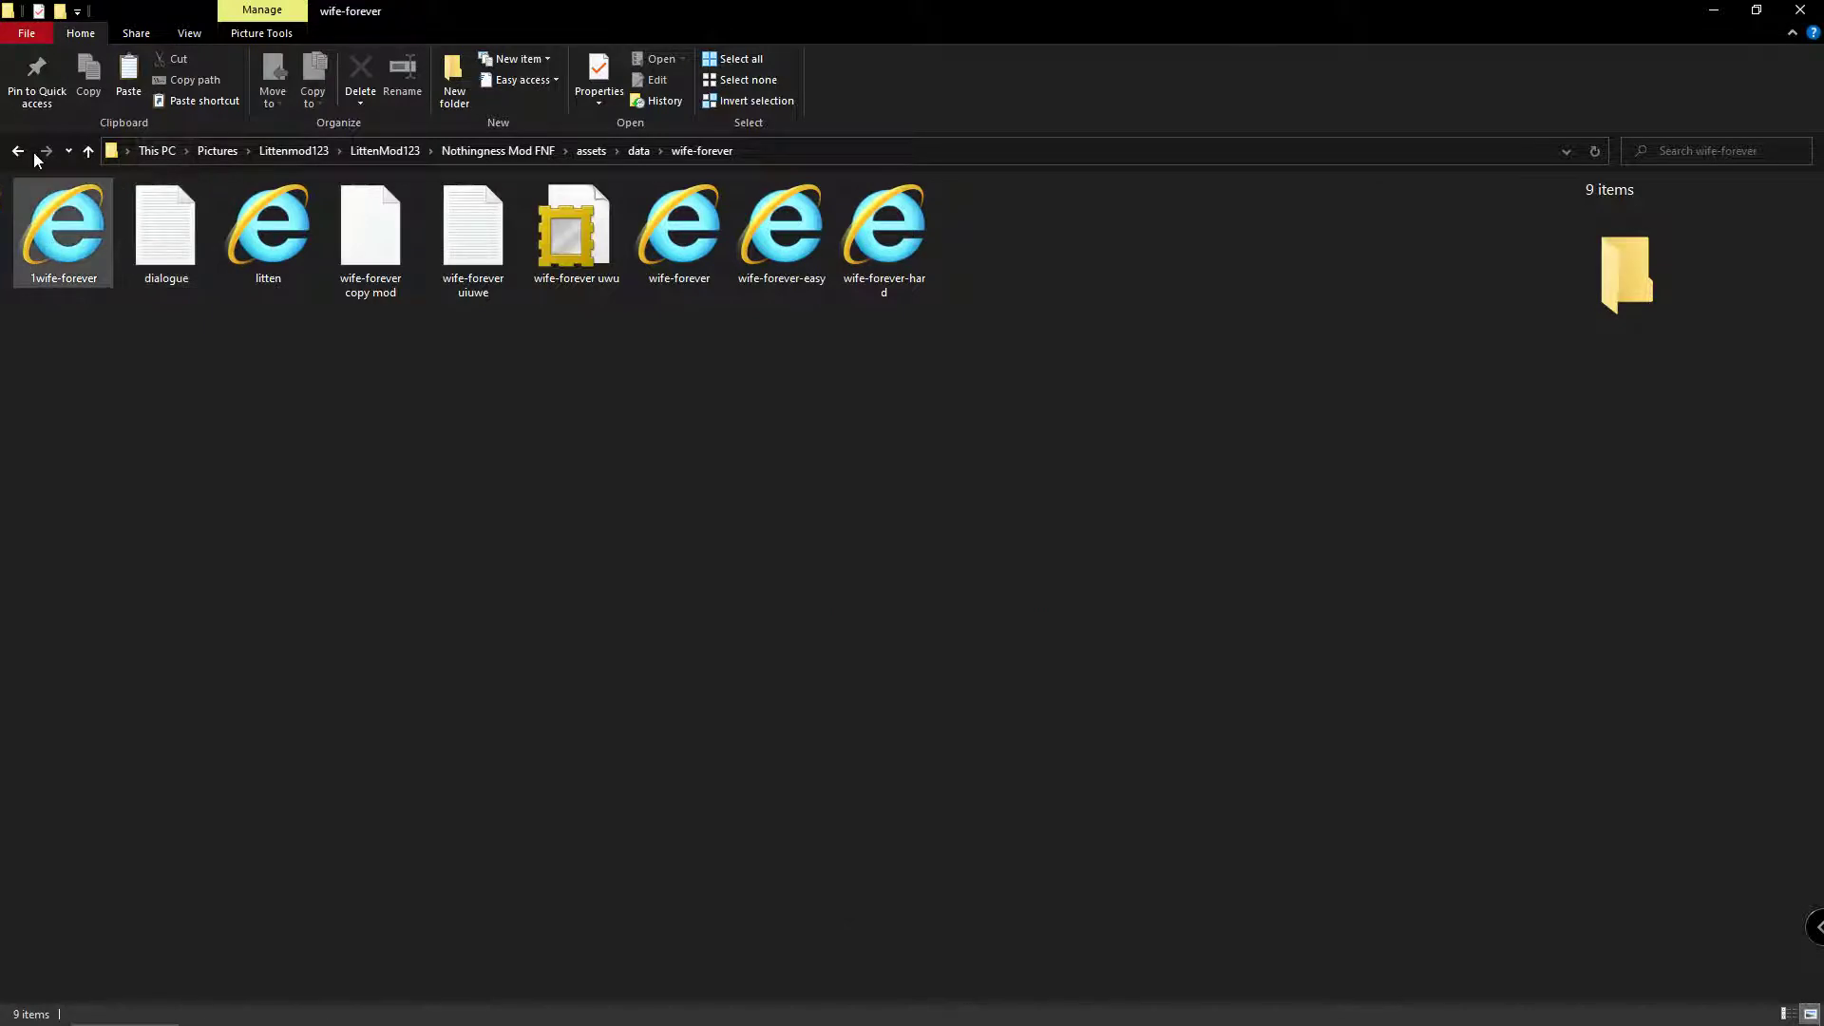
- Paste the copied chart file into the wife-forever folder and rename the original wife-forever file as wife-foreverold
left_click(127, 85)
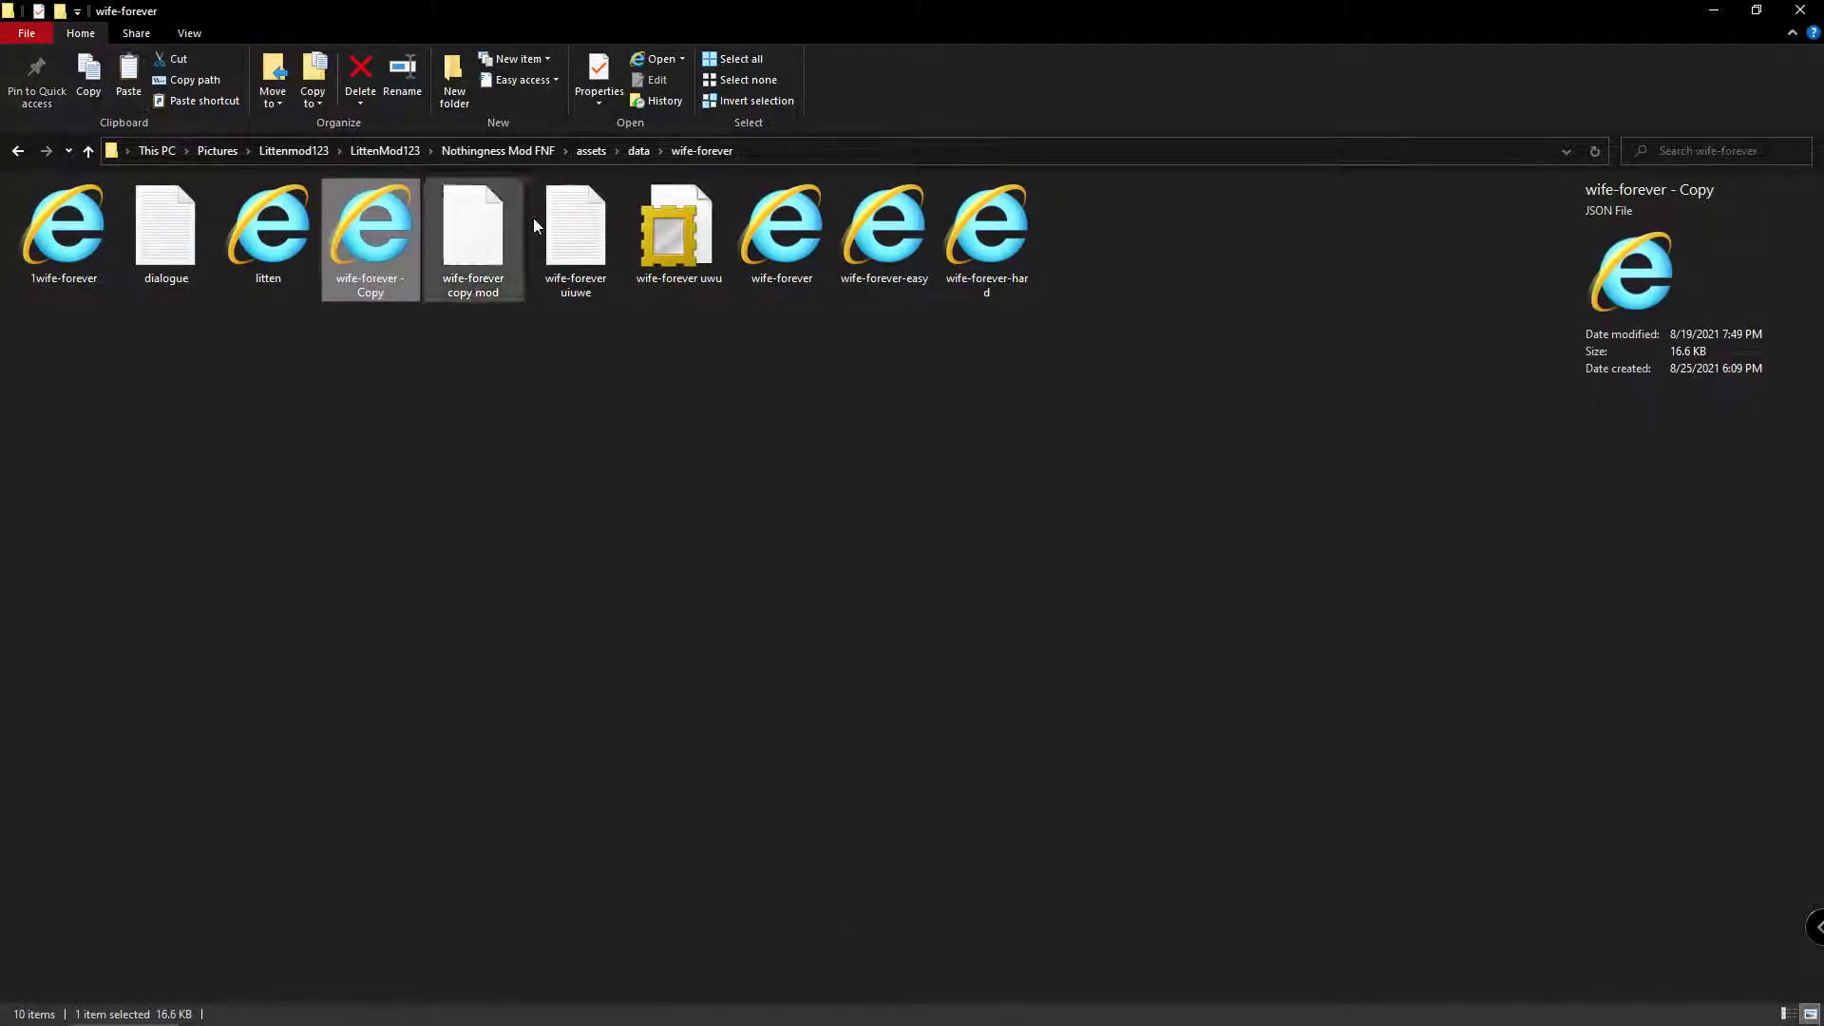
left_click(769, 215)
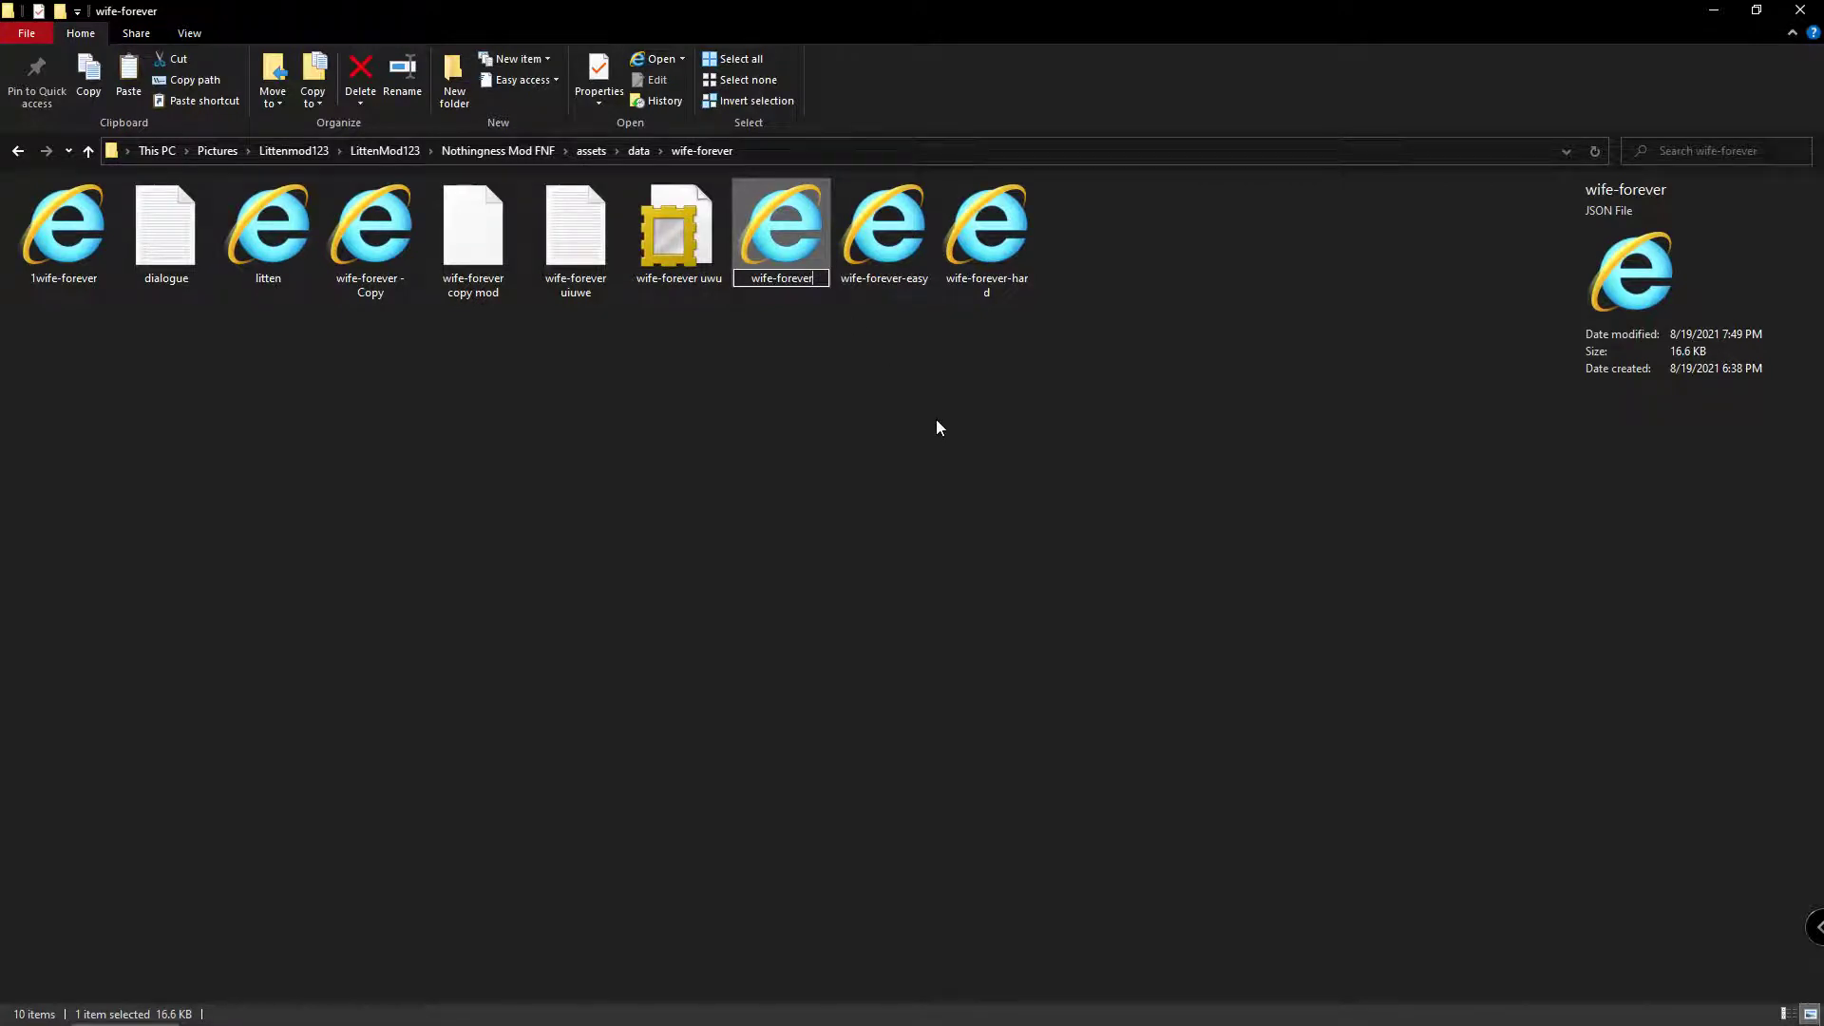
type("old")
- Rename the wife-forever-easy file as wife-forever-easyold
left_click(857, 258)
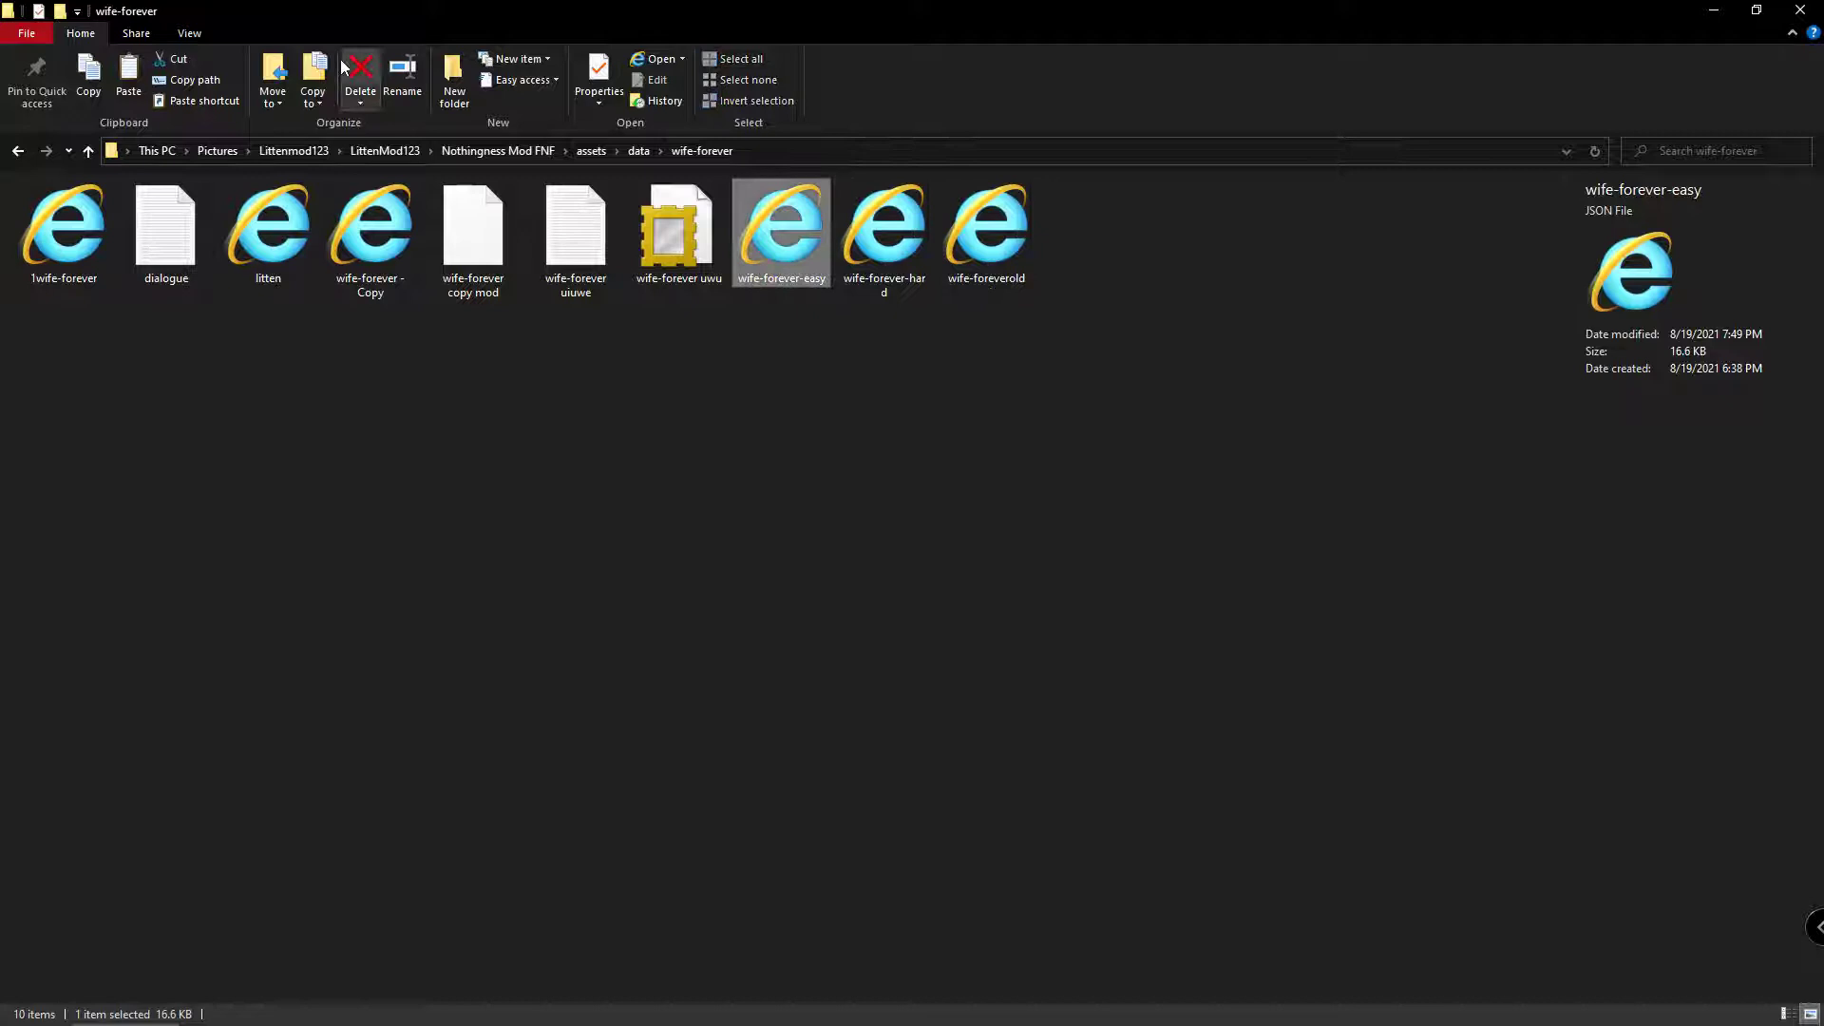
left_click(402, 78)
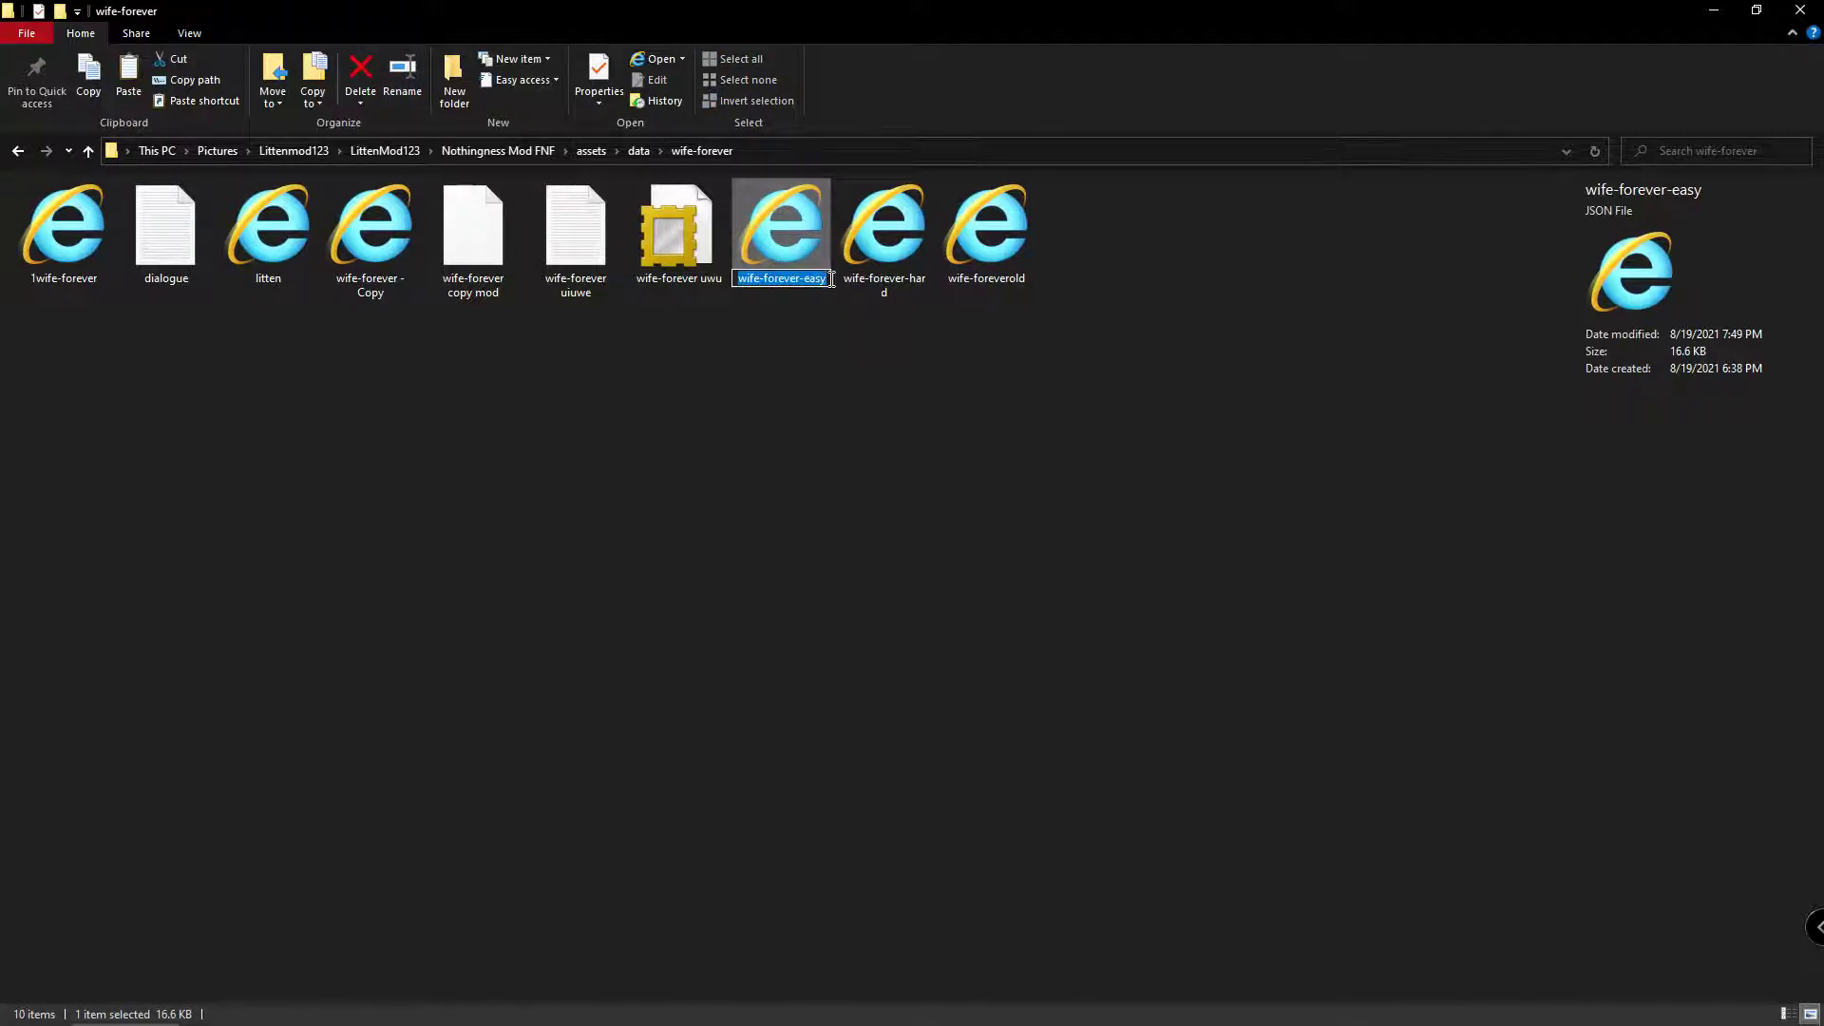
left_click(831, 279)
type("old")
- Rename the pasted "wife-forever - Copy" file as wife-forever
left_click(329, 254)
left_click(402, 78)
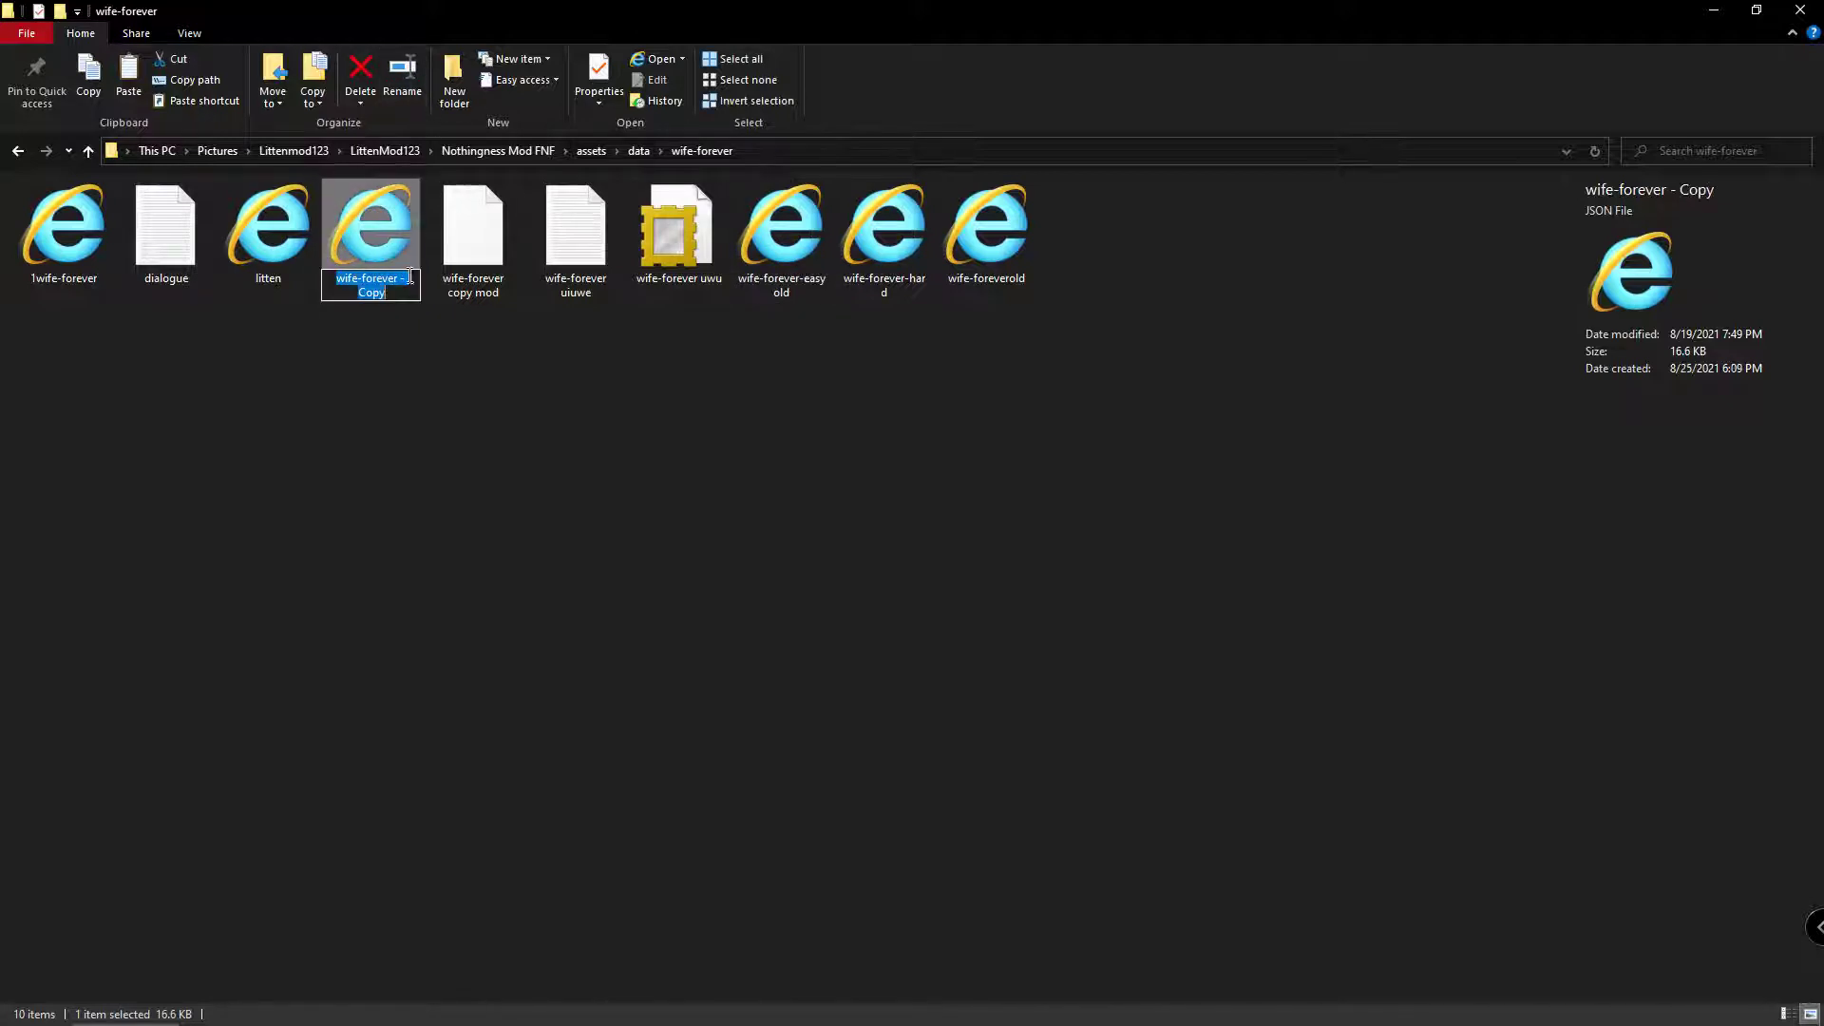
left_click(404, 293)
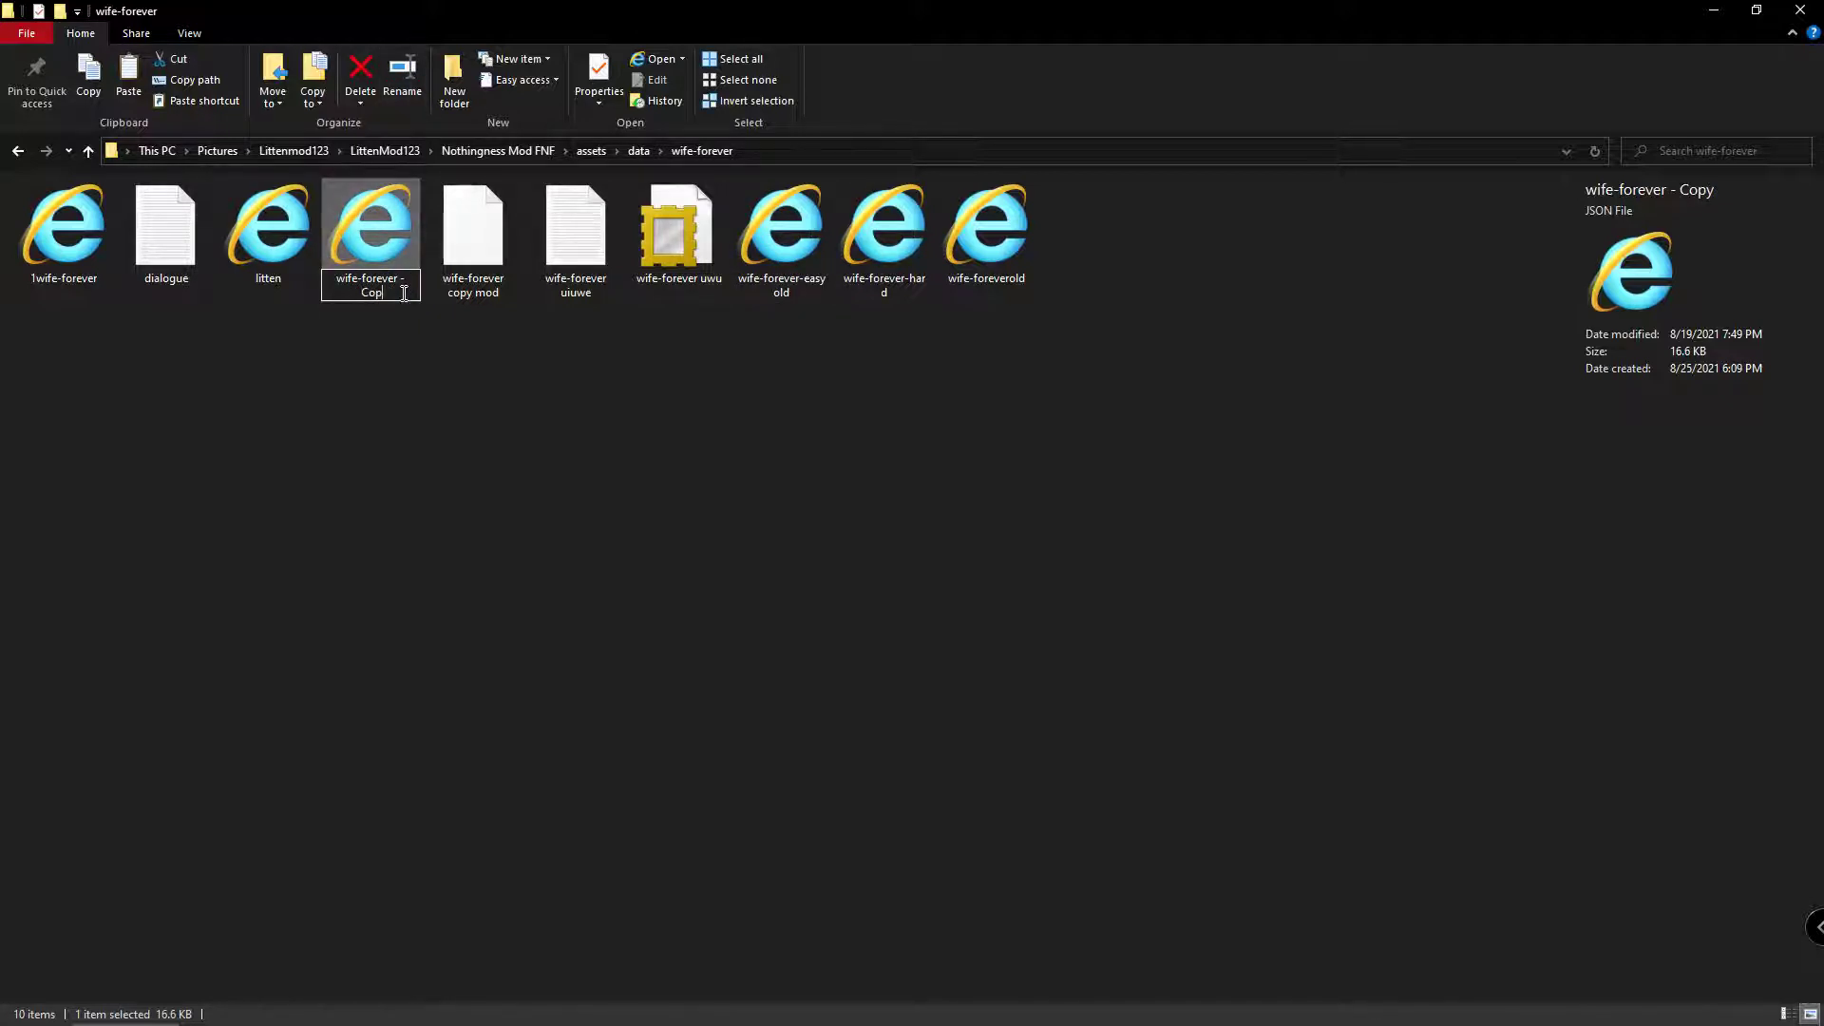
key("BackSpace")
key("BackSpace")
key("BackSpace")
key("BackSpace")
key("BackSpace")
key("BackSpace")
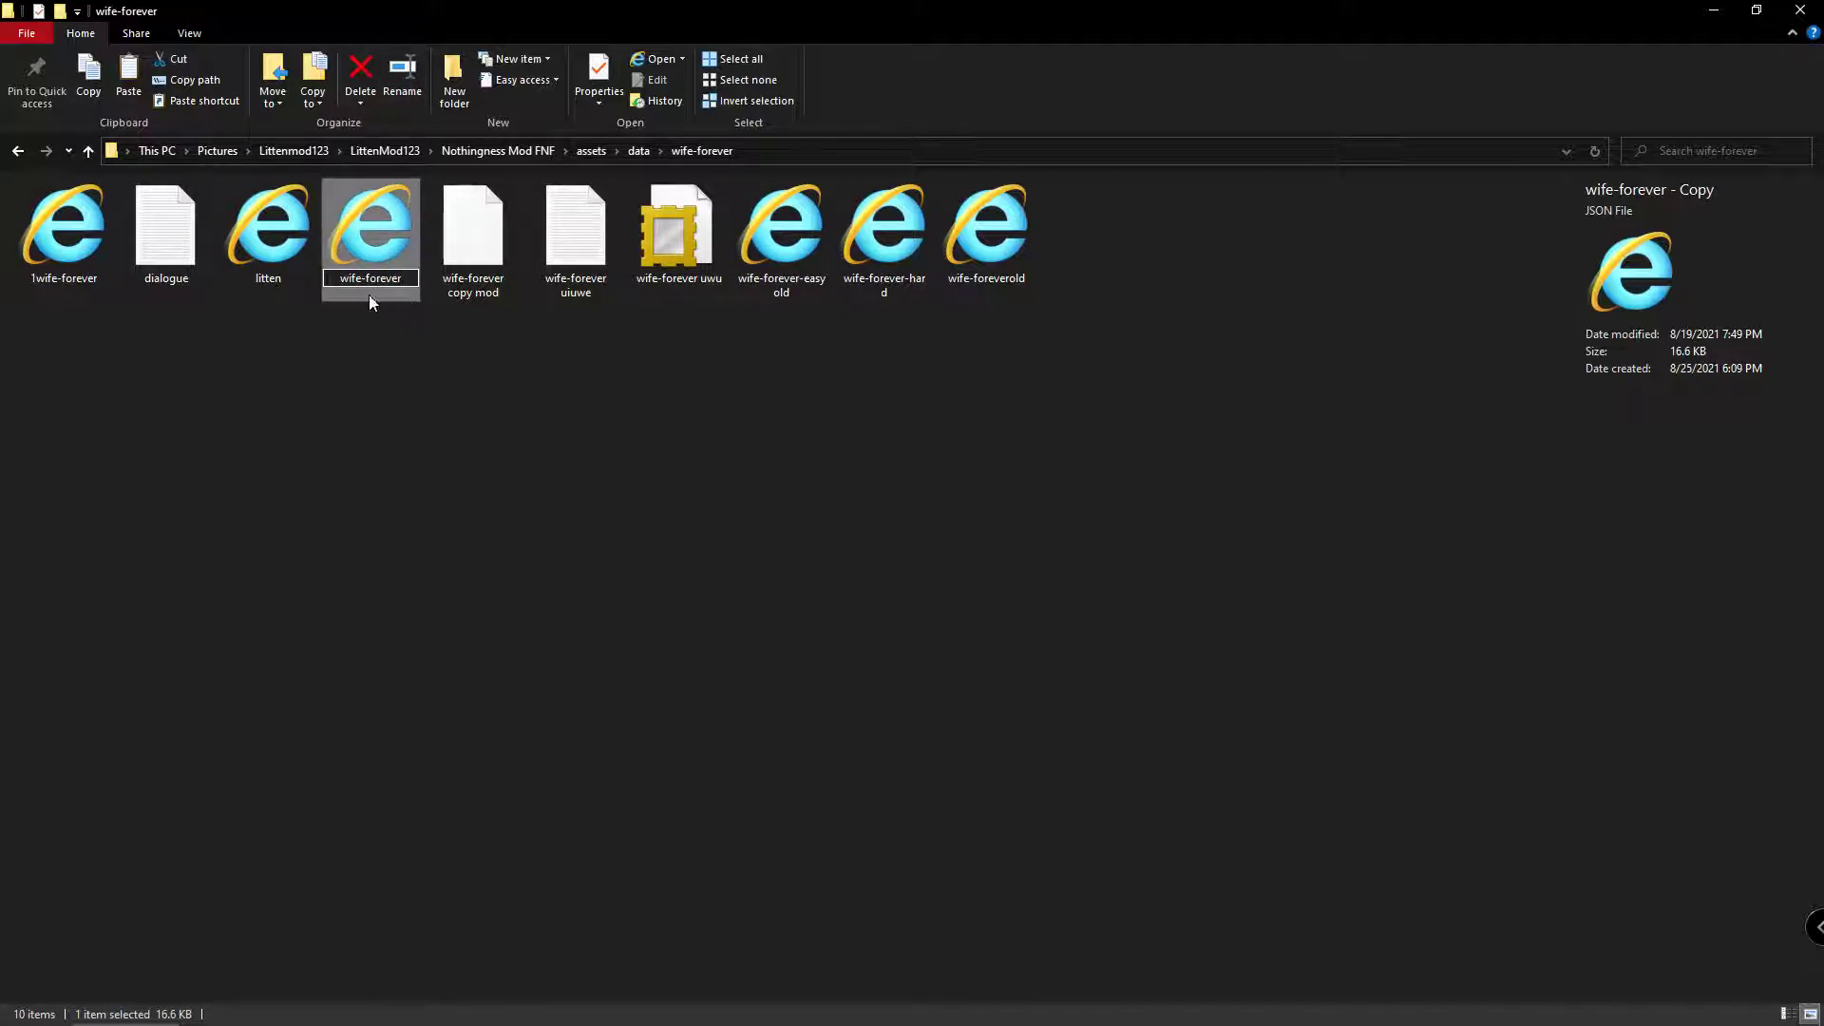
- Make another copy of the wife-forever file in the same folder and rename it as wife-forever-easy
left_click(100, 86)
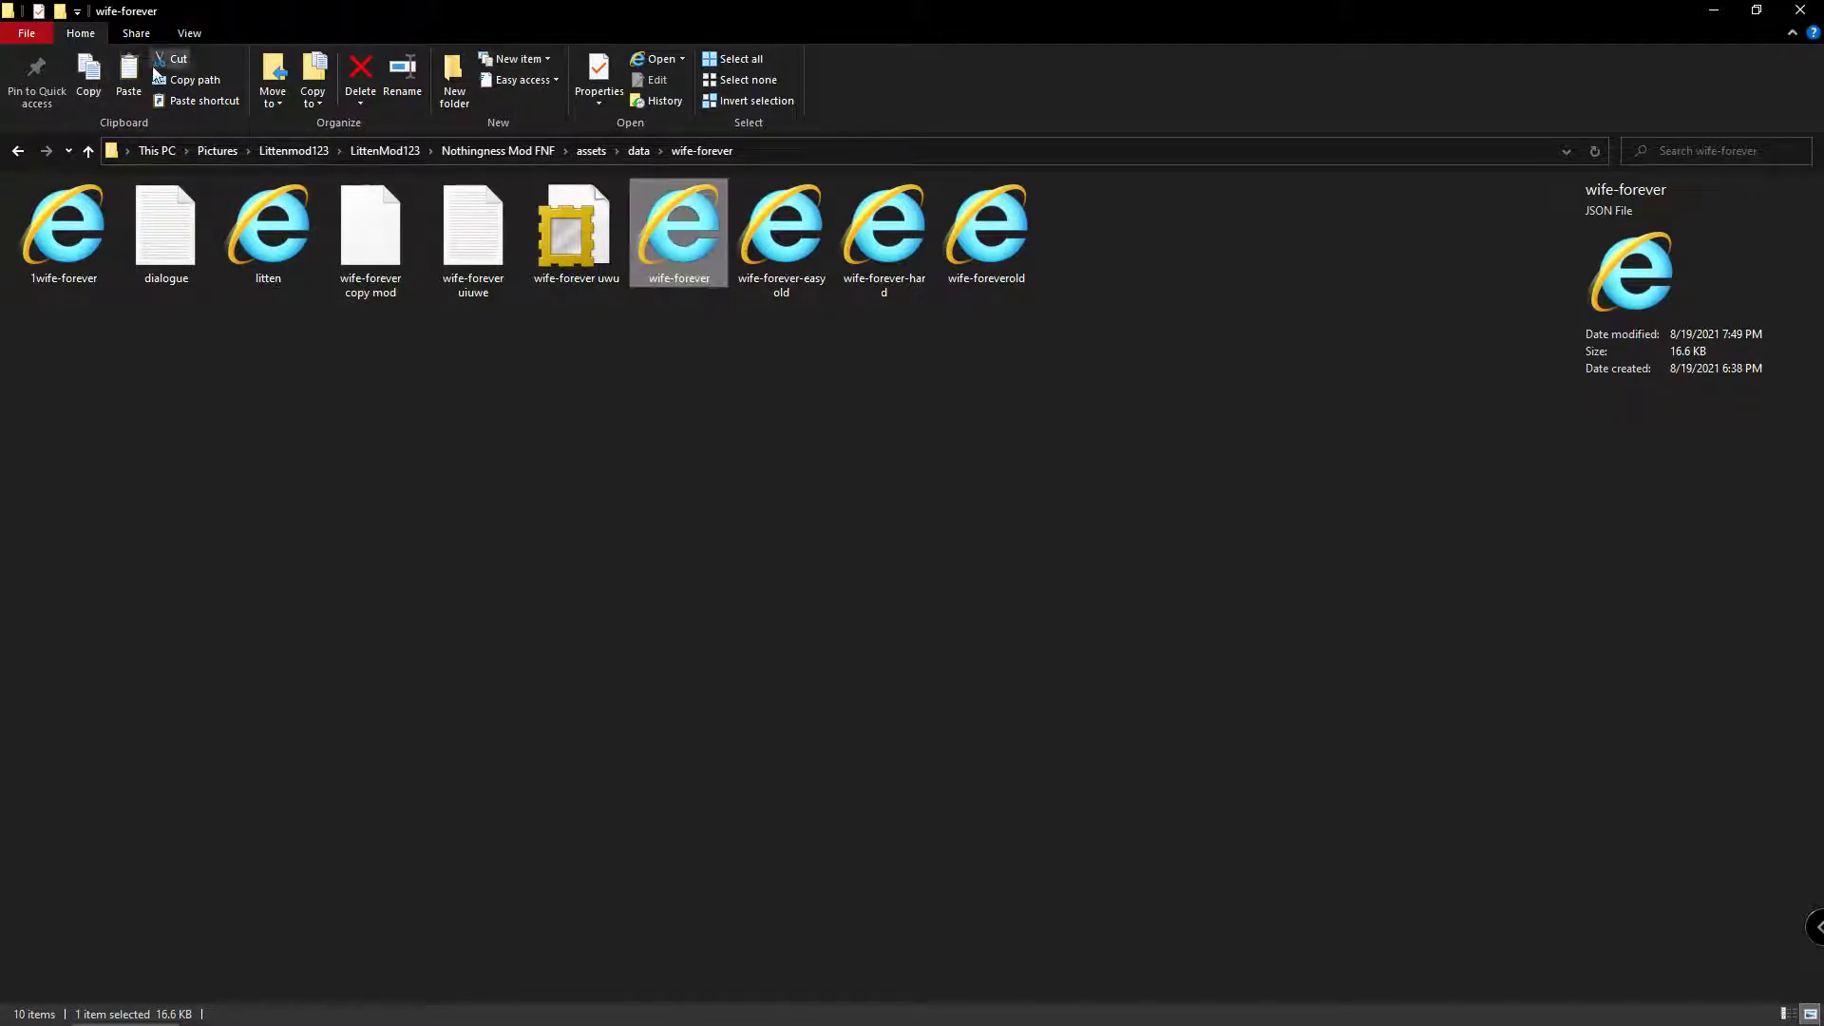
left_click(129, 84)
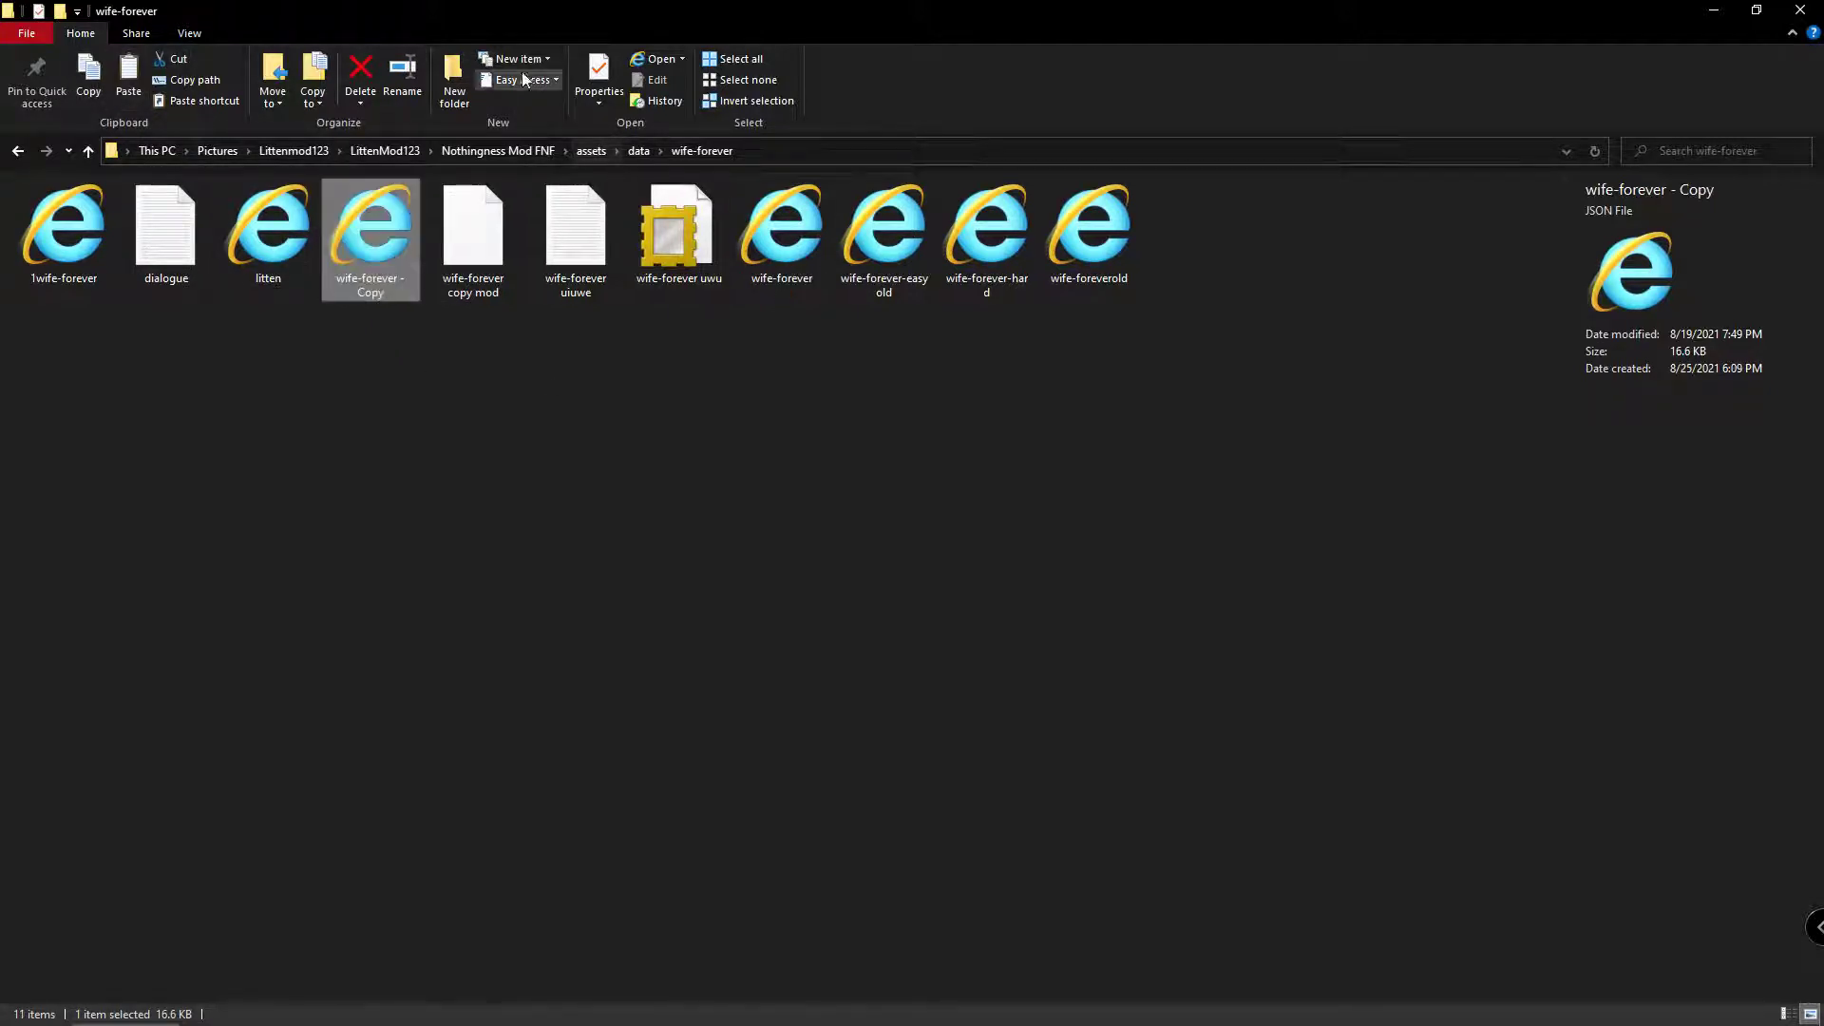
left_click(402, 78)
left_click(404, 294)
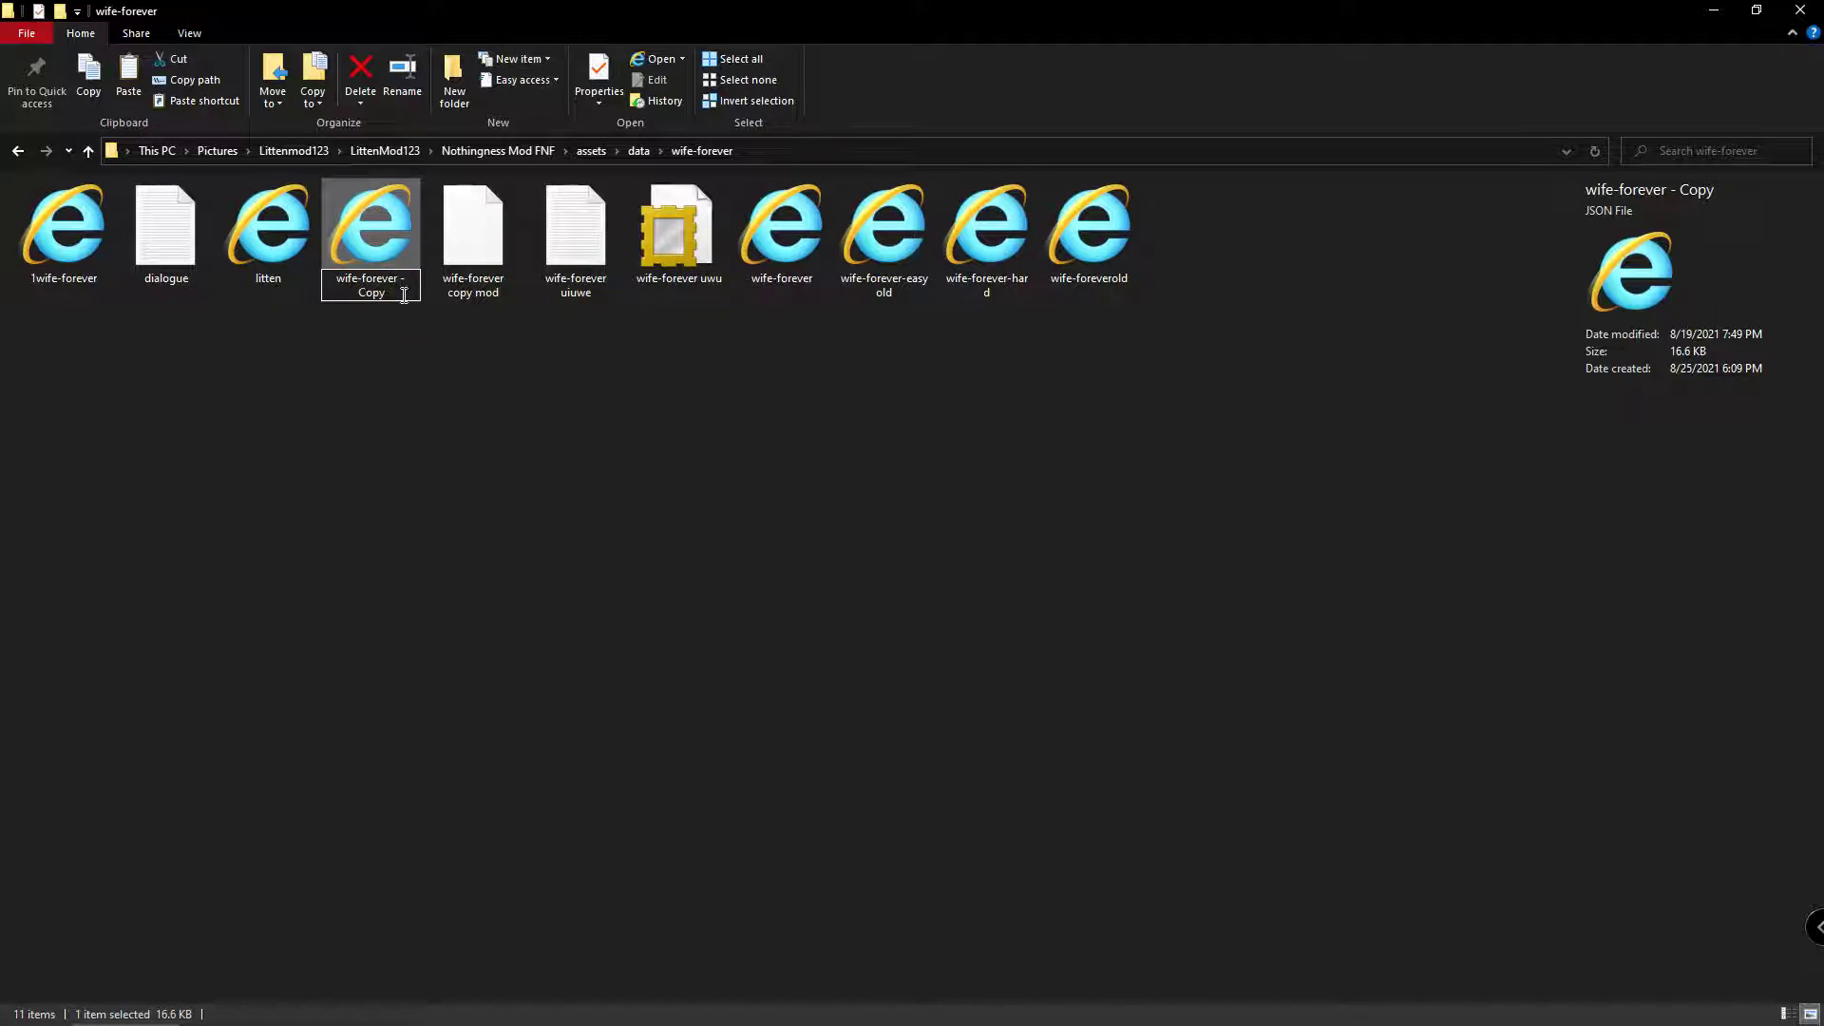
key("BackSpace")
key("BackSpace")
key("BackSpace")
key("BackSpace")
key("BackSpace")
key("BackSpace")
key("BackSpace")
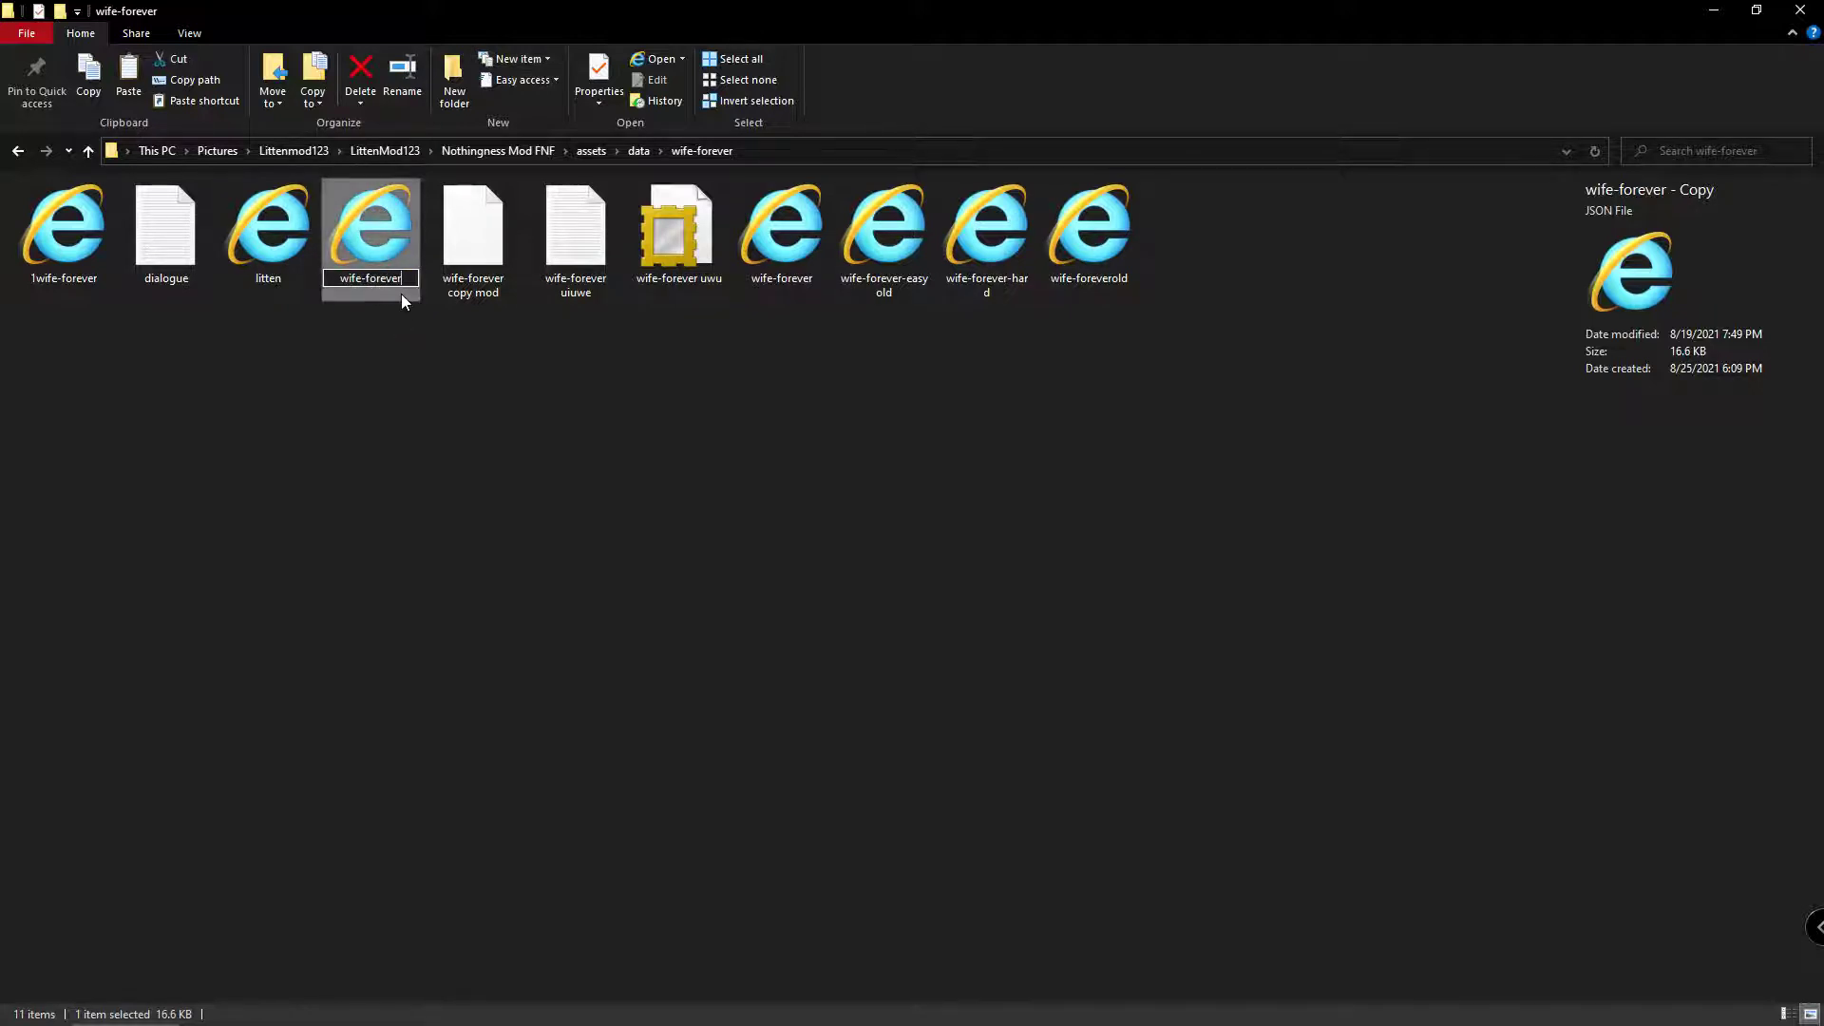
type("-easy")
left_click(589, 511)
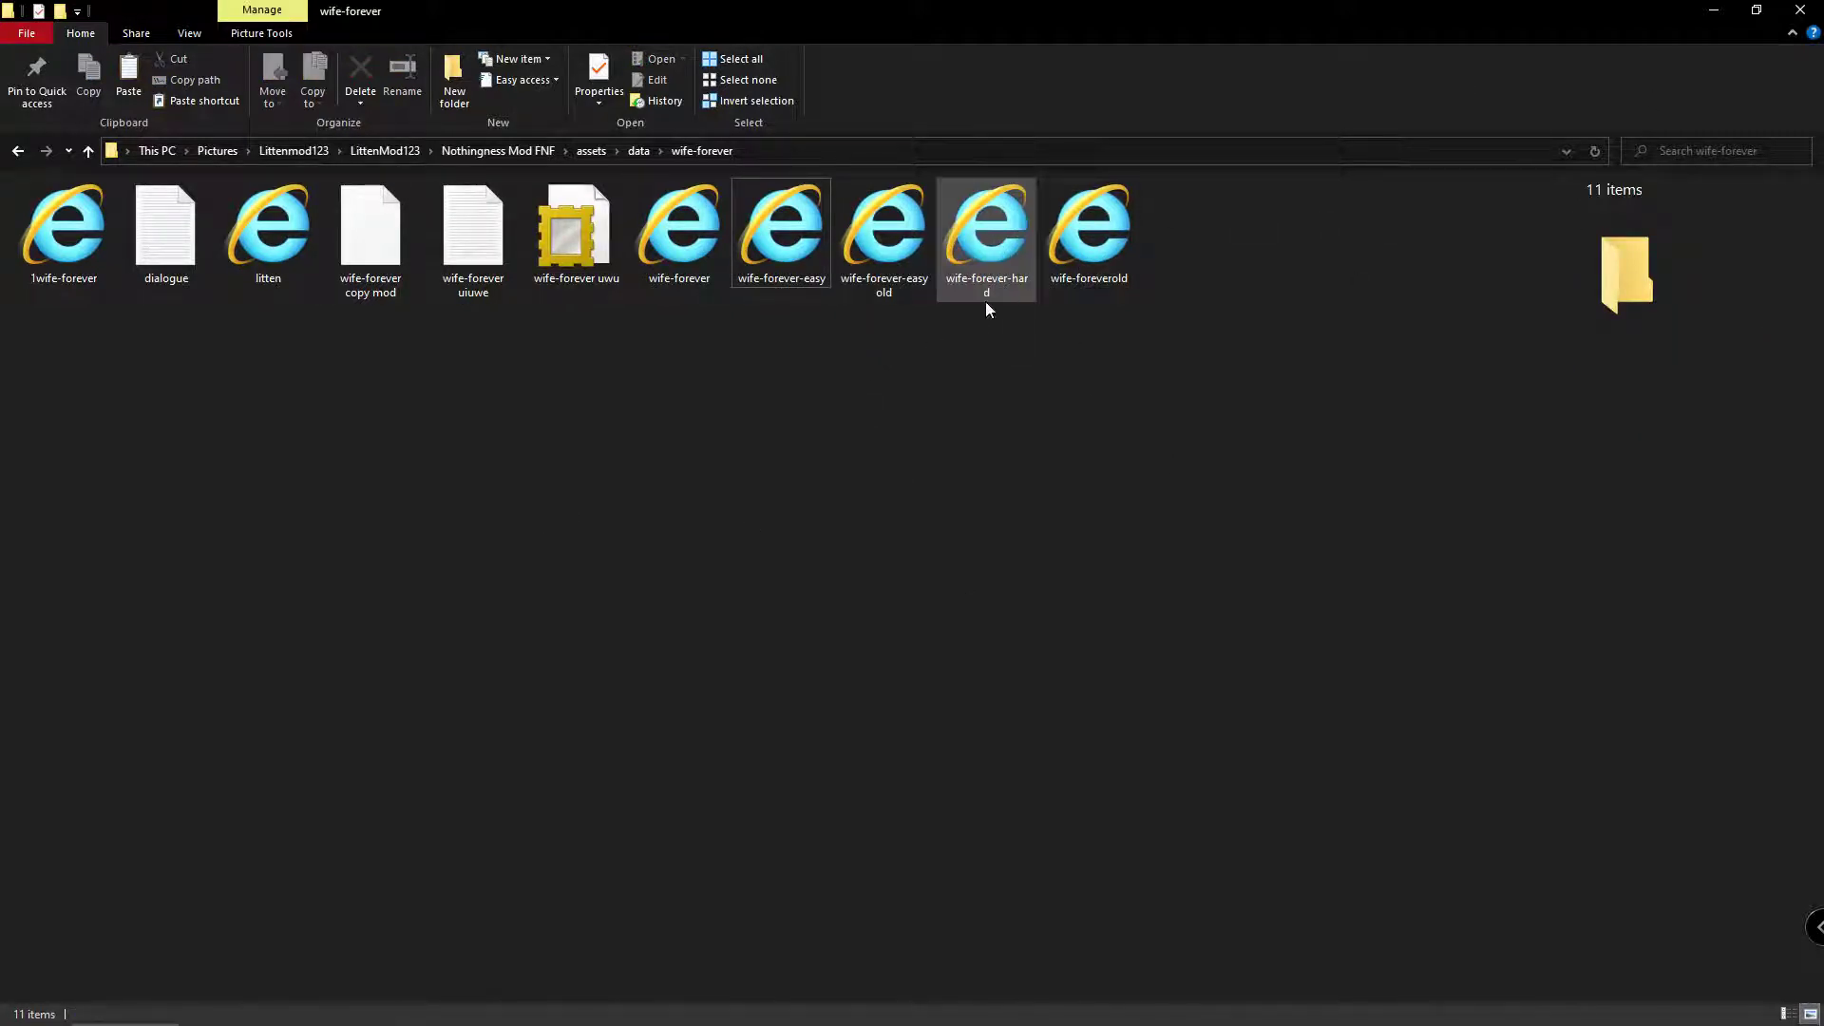
- Switch to the JSON formatter in the browser, process the JSON data again, and download the formatted result
left_click(1713, 9)
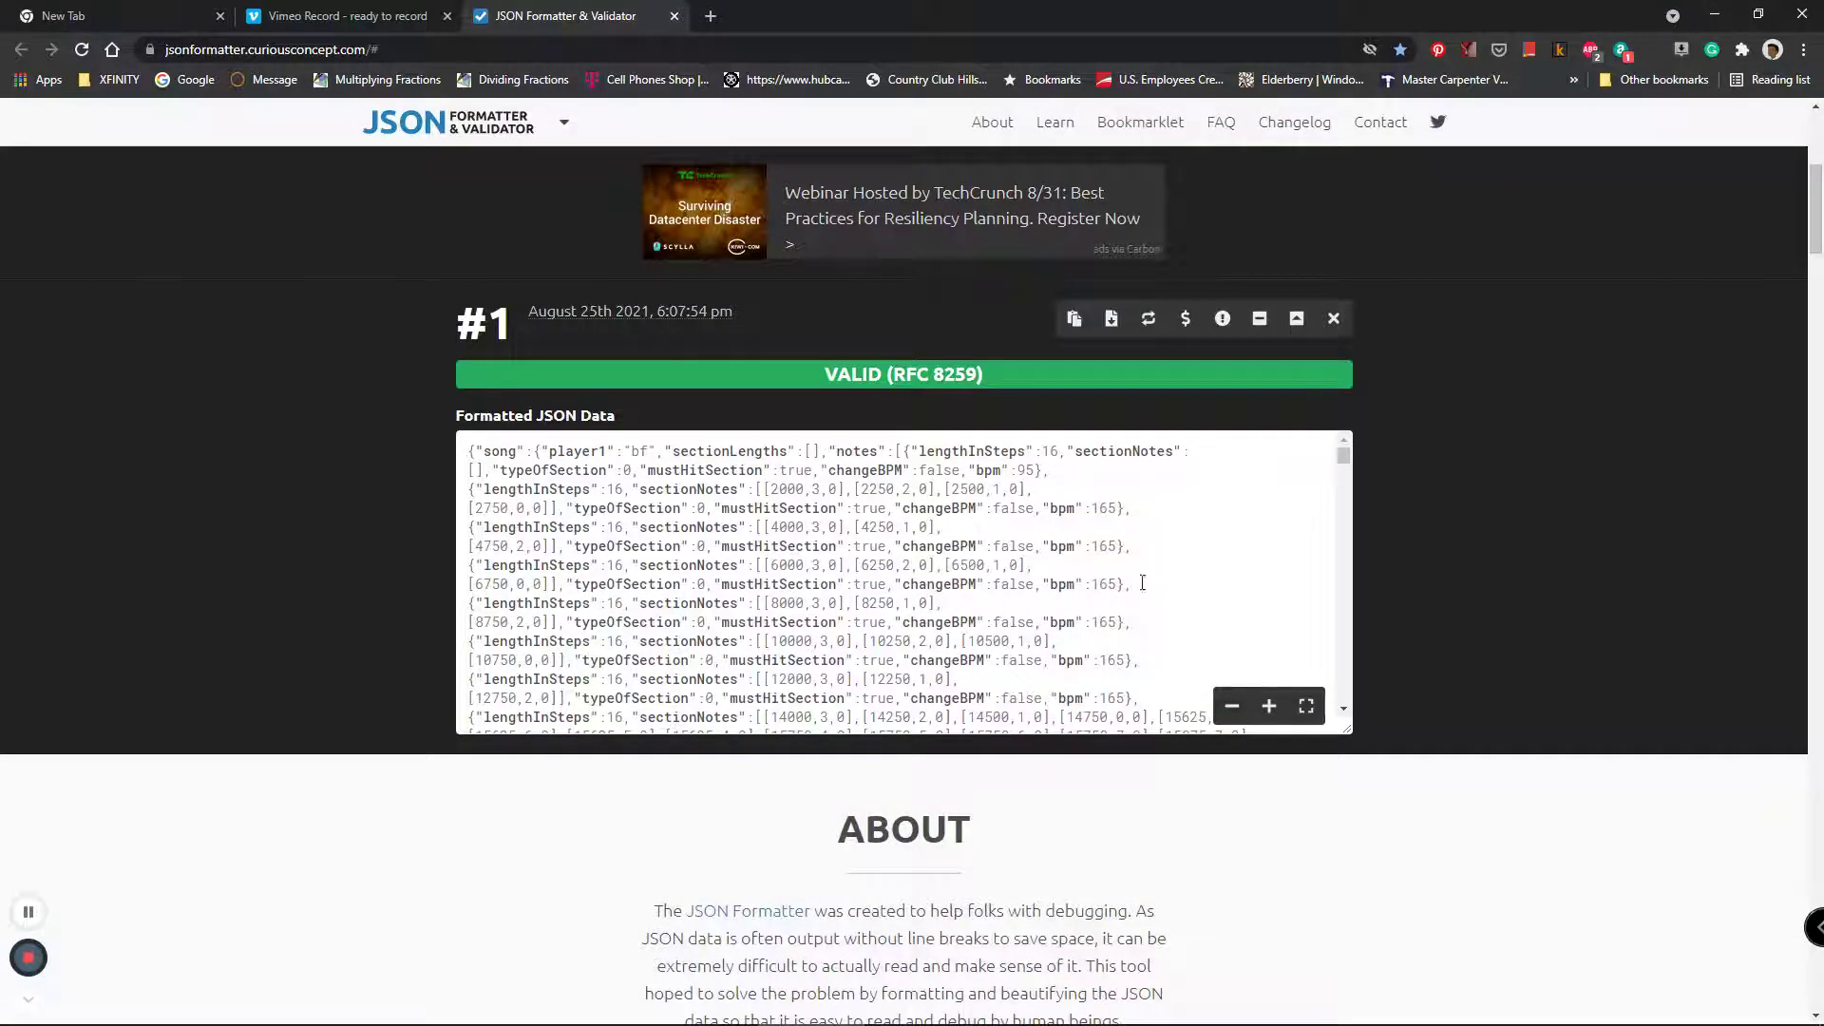
scroll(893, 412, "up", 5)
left_click(1331, 846)
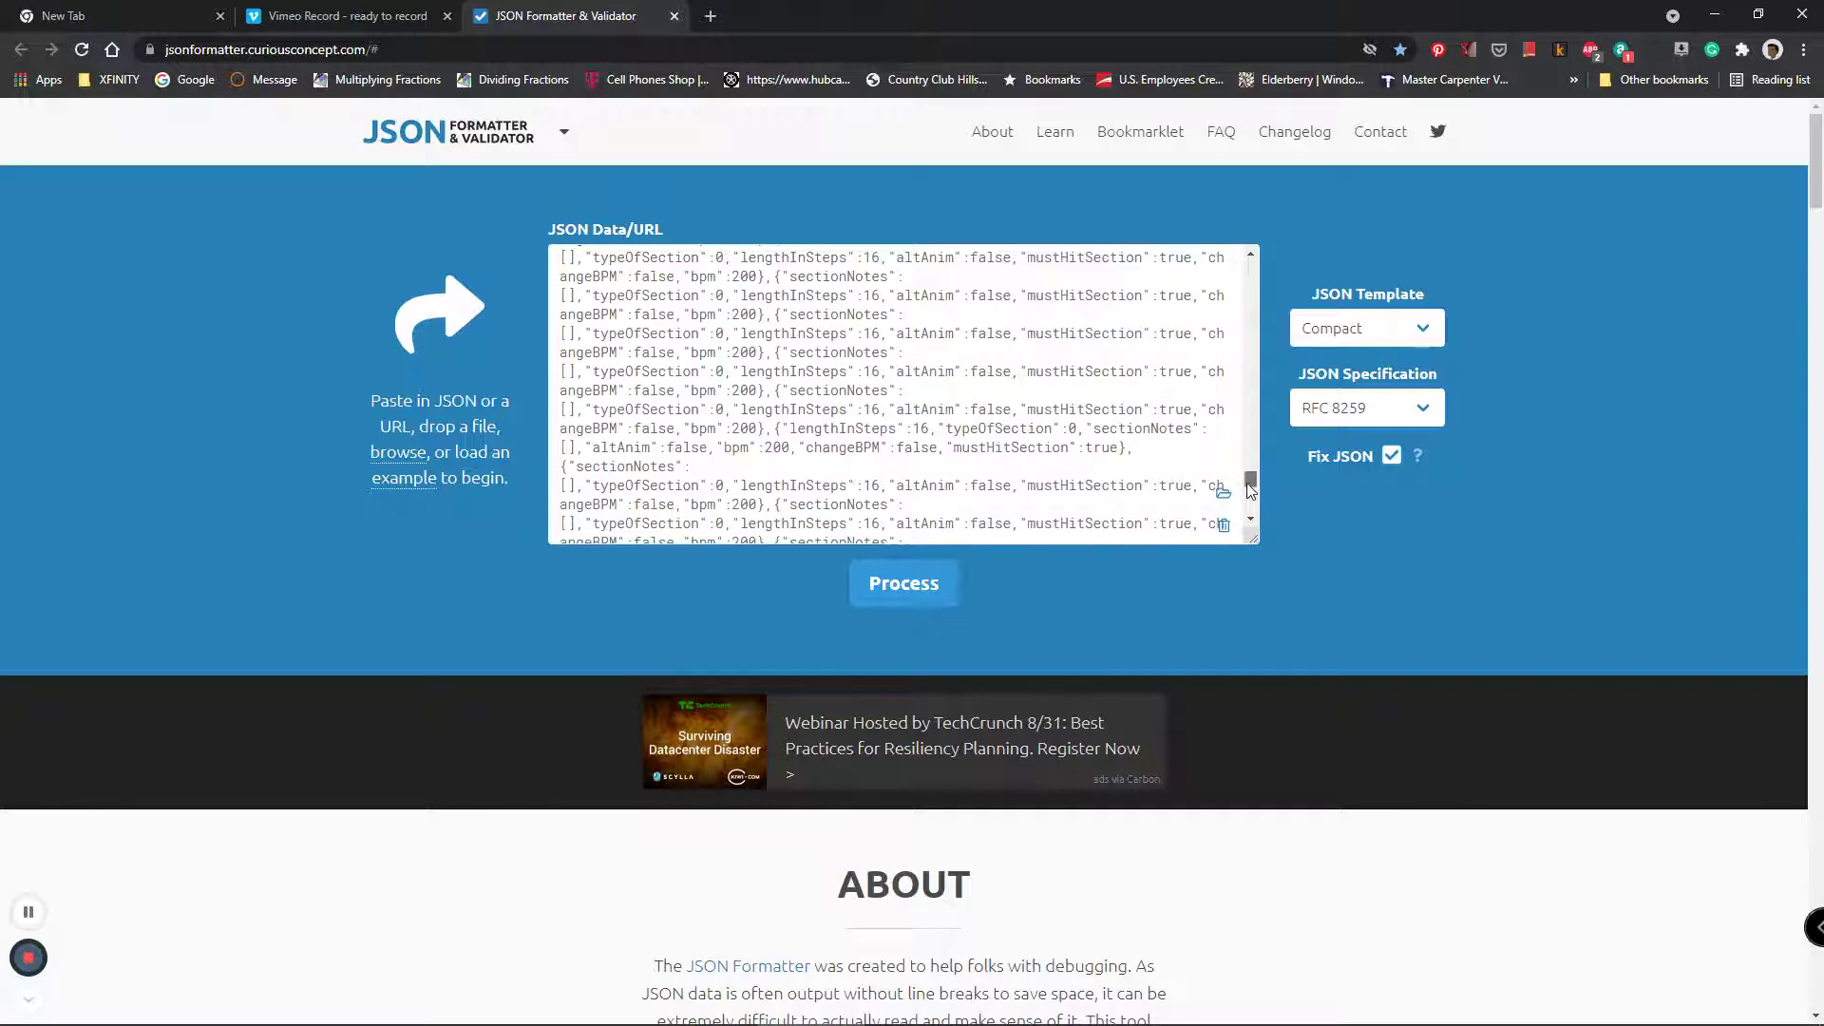
left_click_drag(1250, 480, 1250, 529)
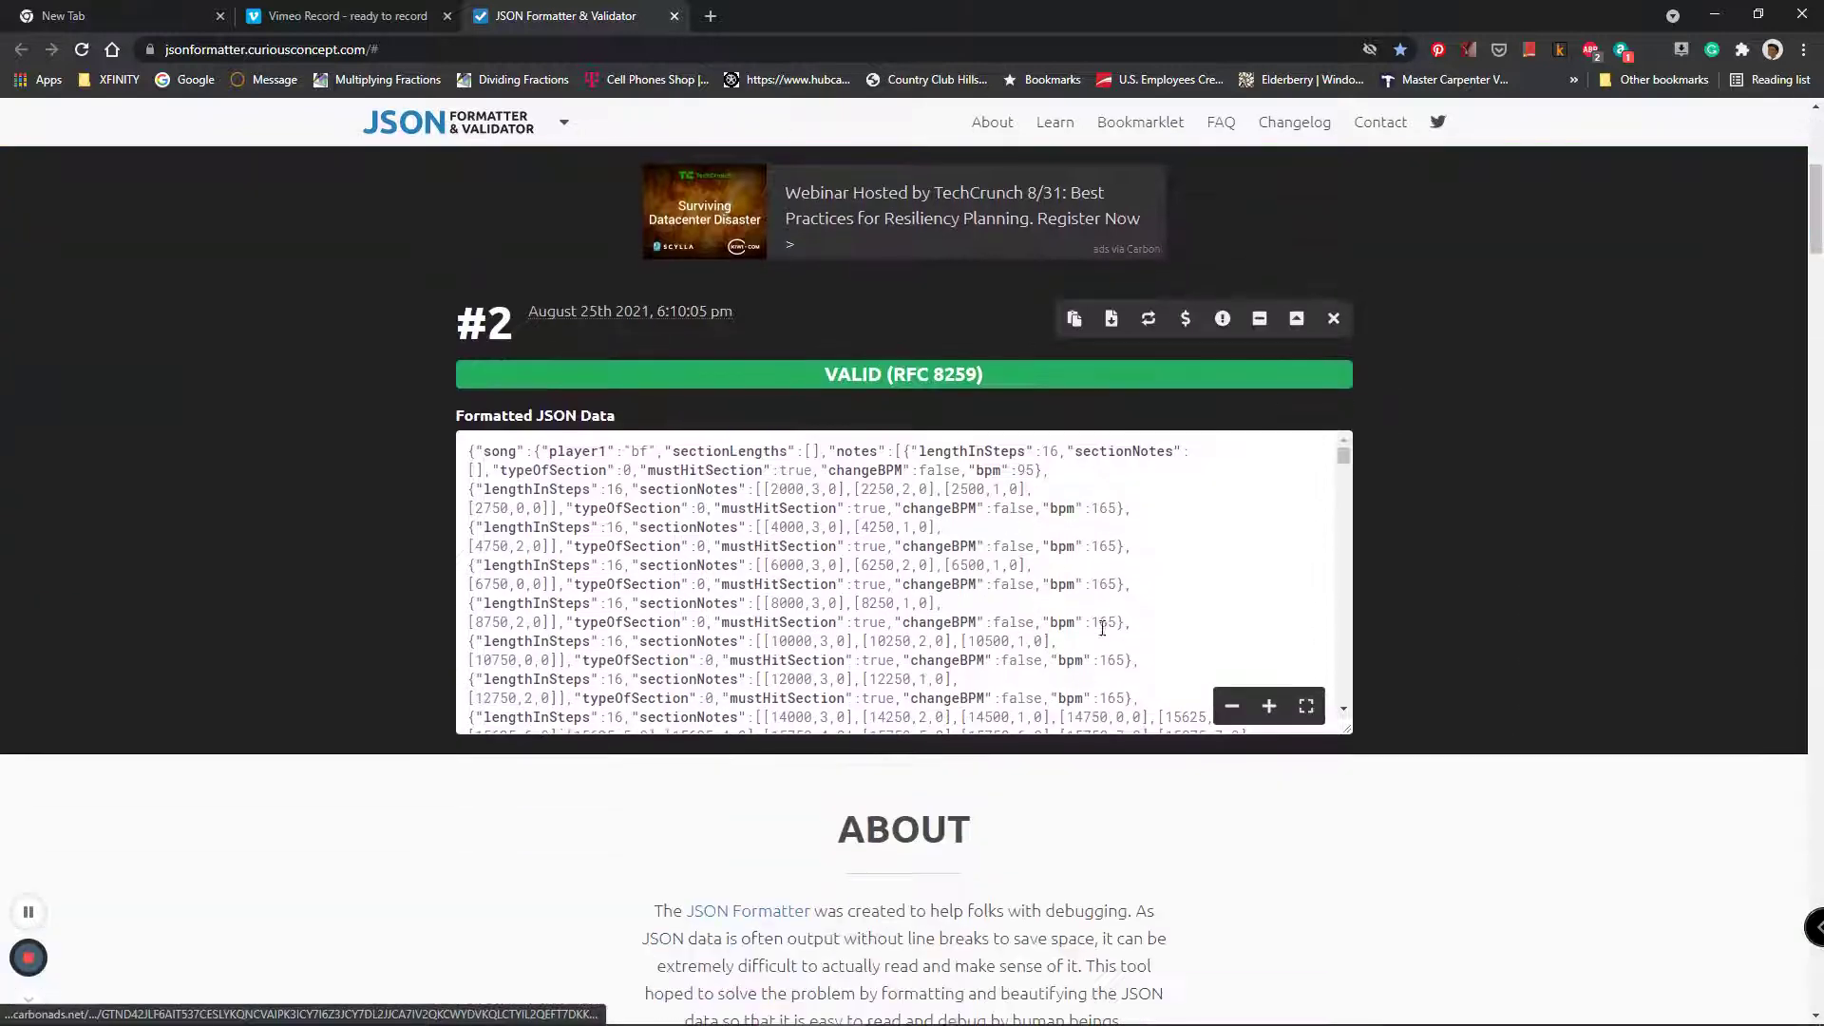
left_click(1111, 318)
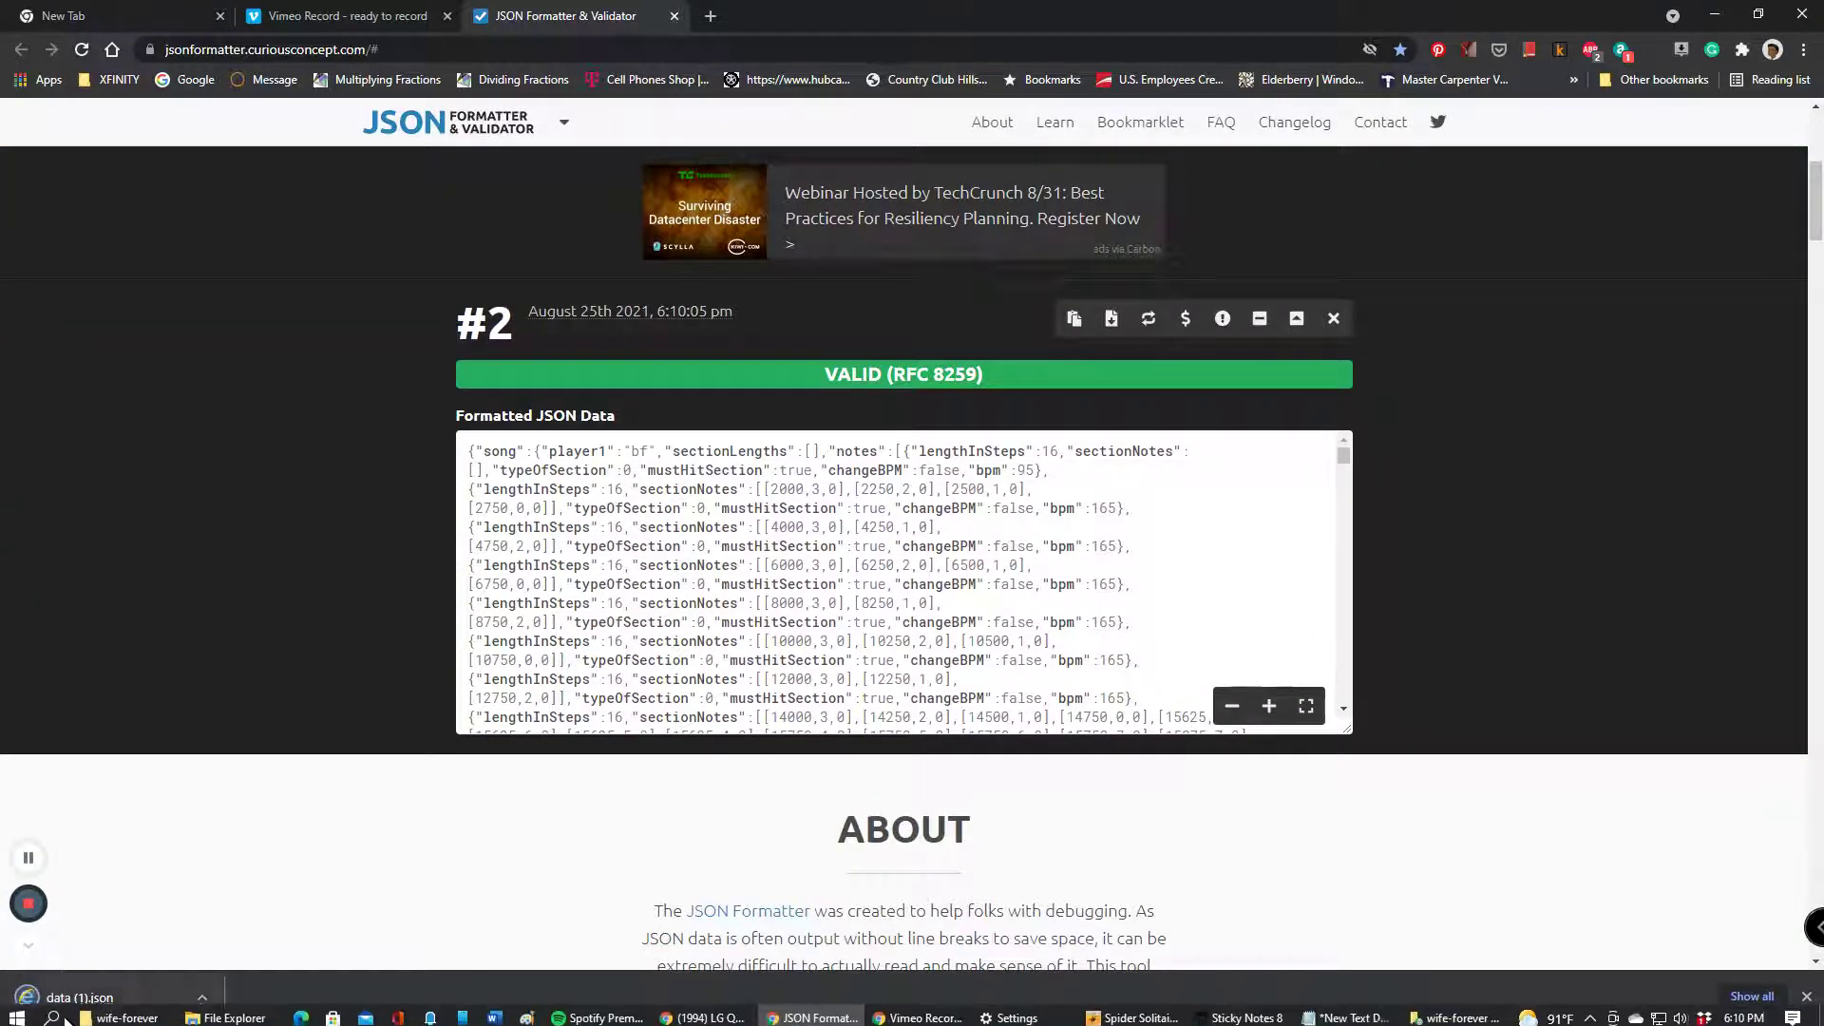
right_click(95, 996)
left_click(229, 883)
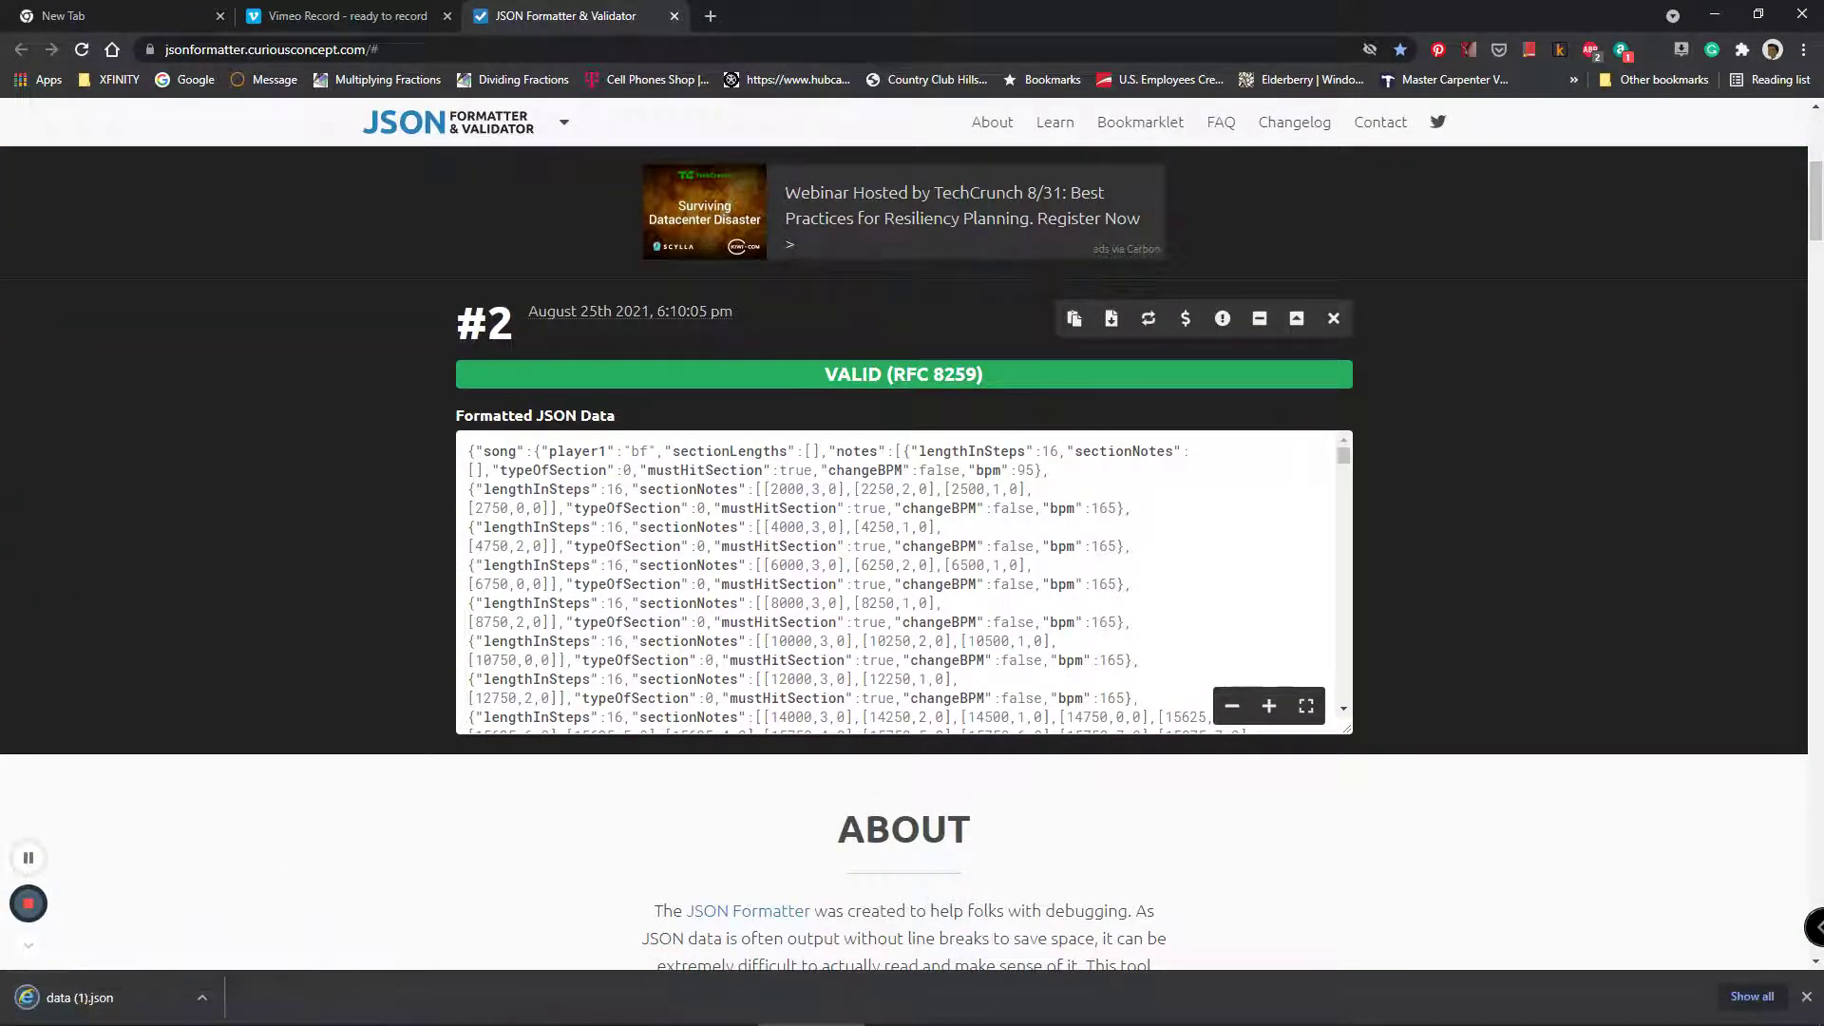
- Copy the newly downloaded data (1) JSON file from the Downloads folder in File Explorer, and close that window
mouse_move(209, 1015)
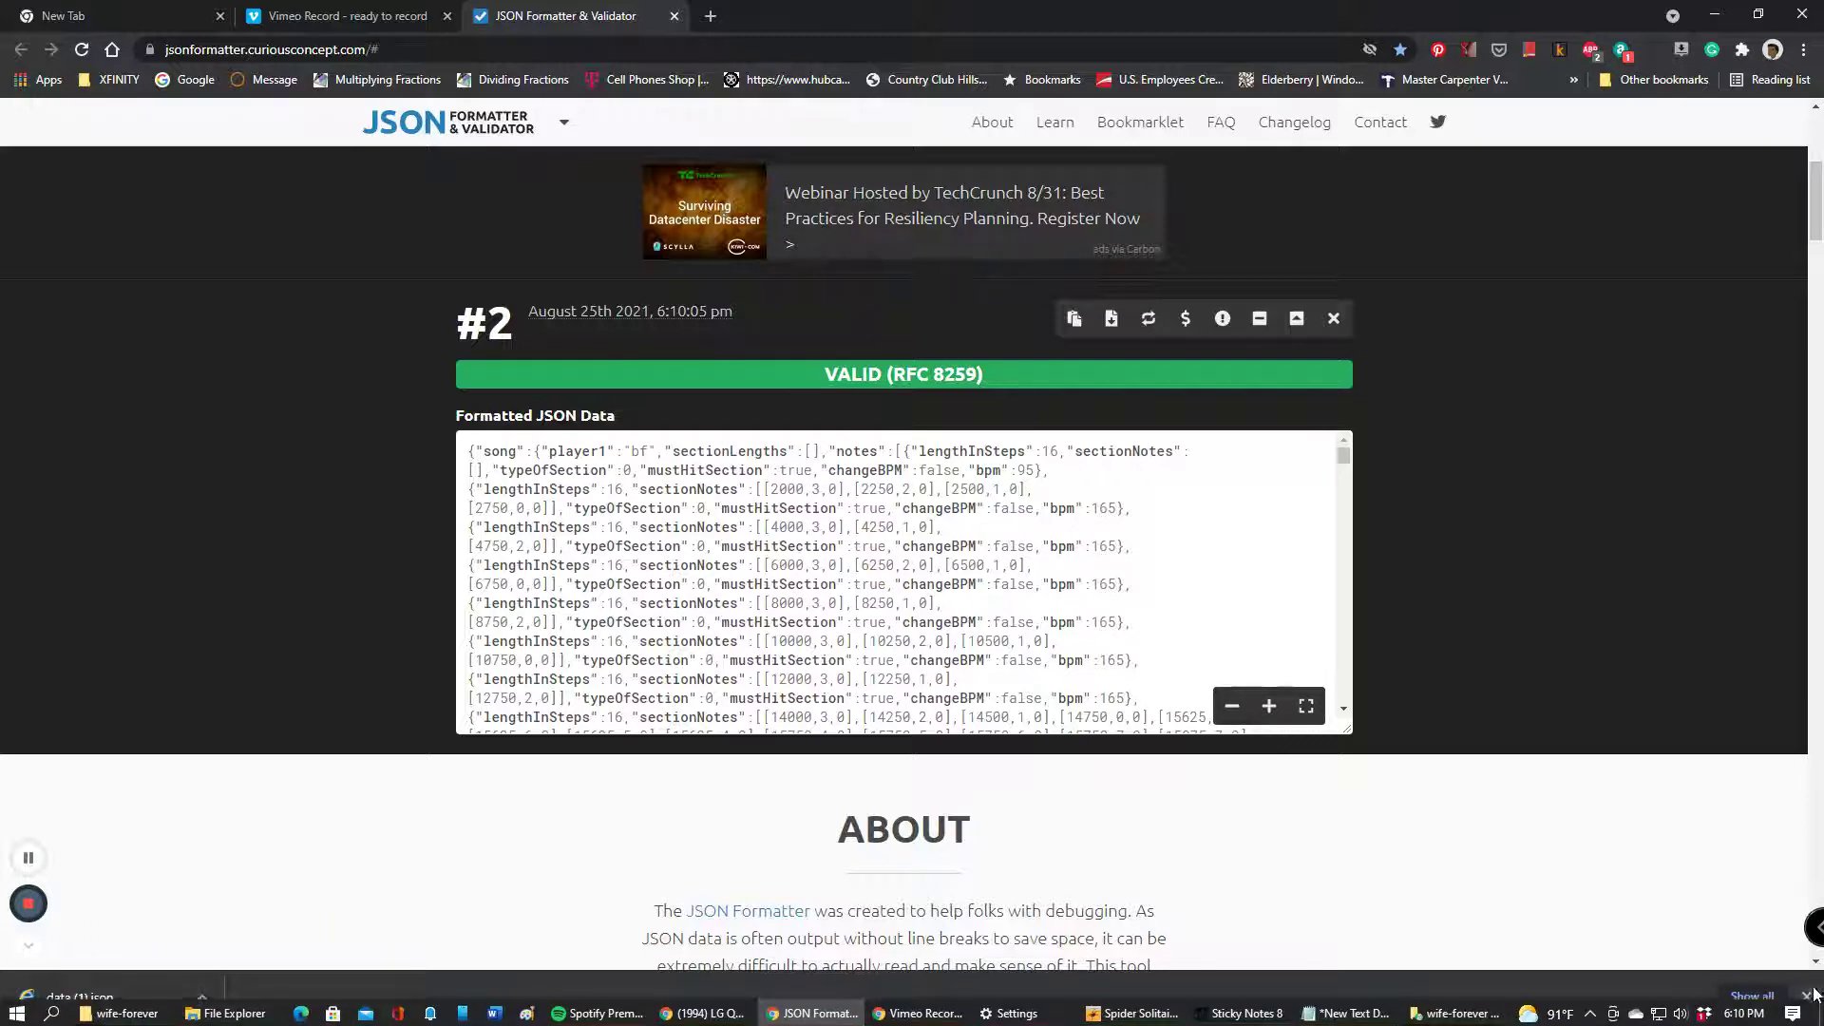
left_click(226, 1011)
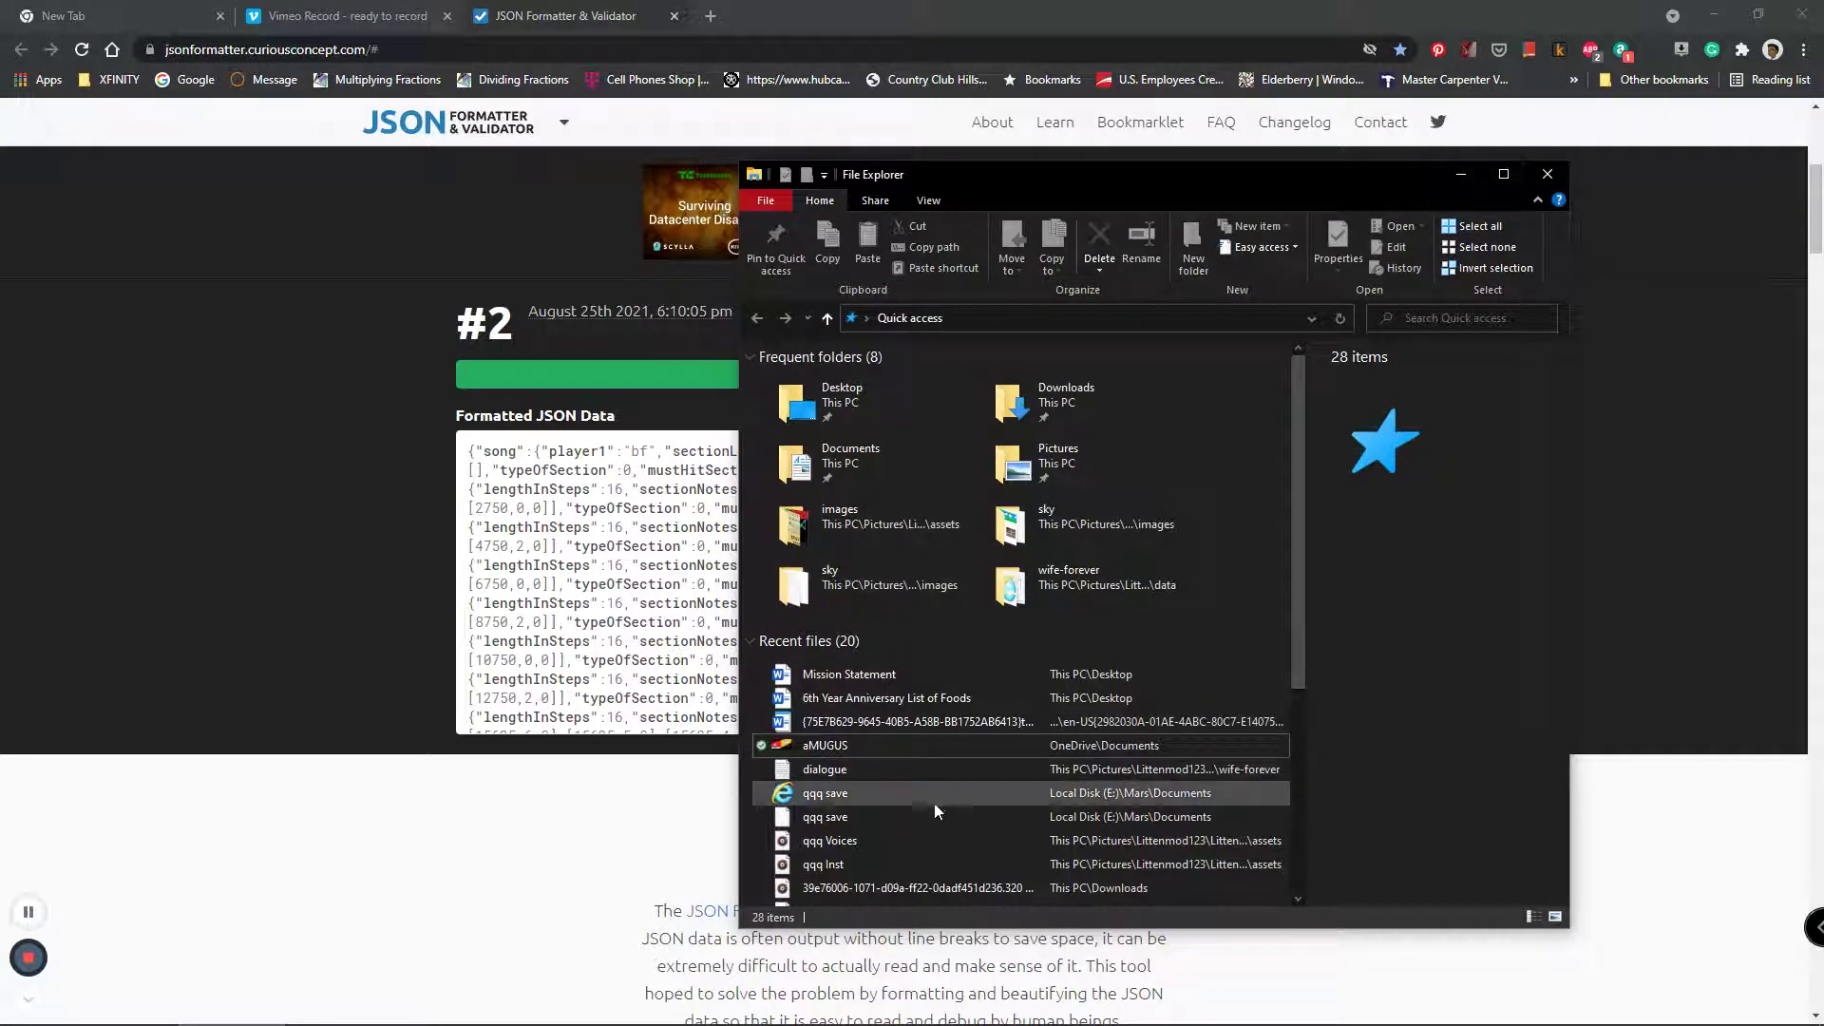
double_click(1083, 385)
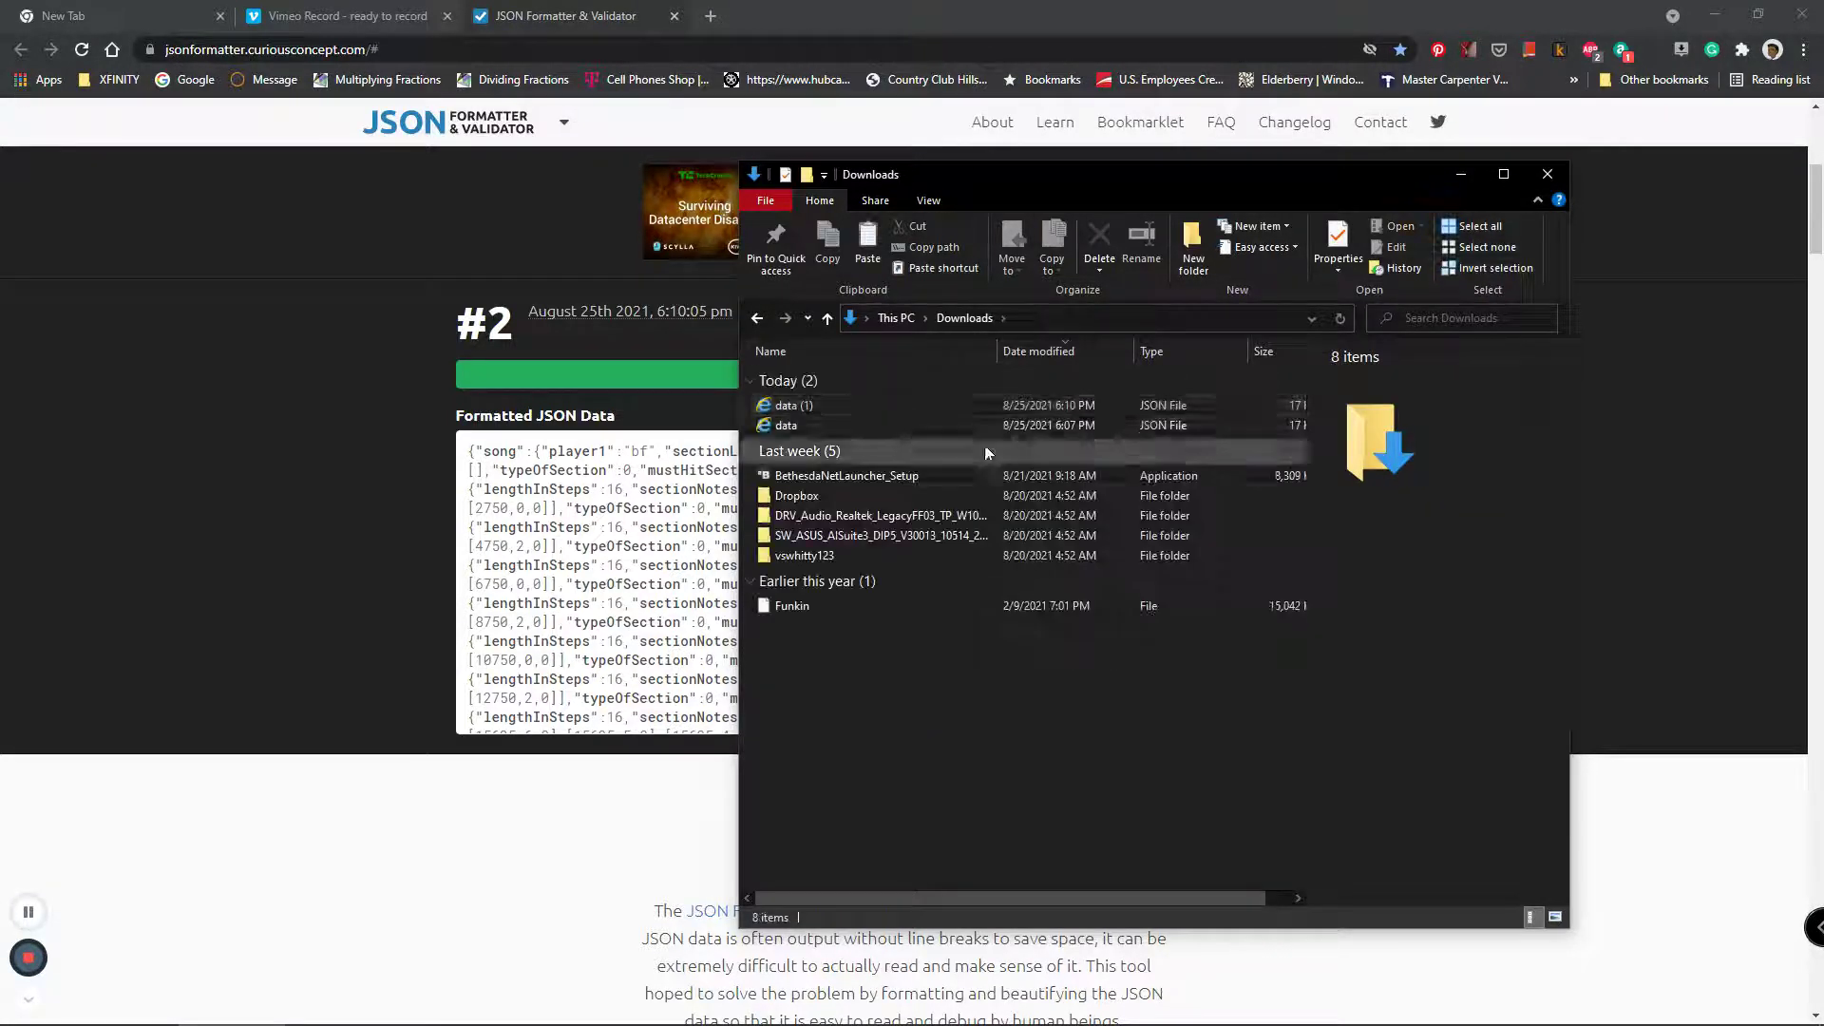
right_click(883, 417)
right_click(817, 397)
right_click(817, 397)
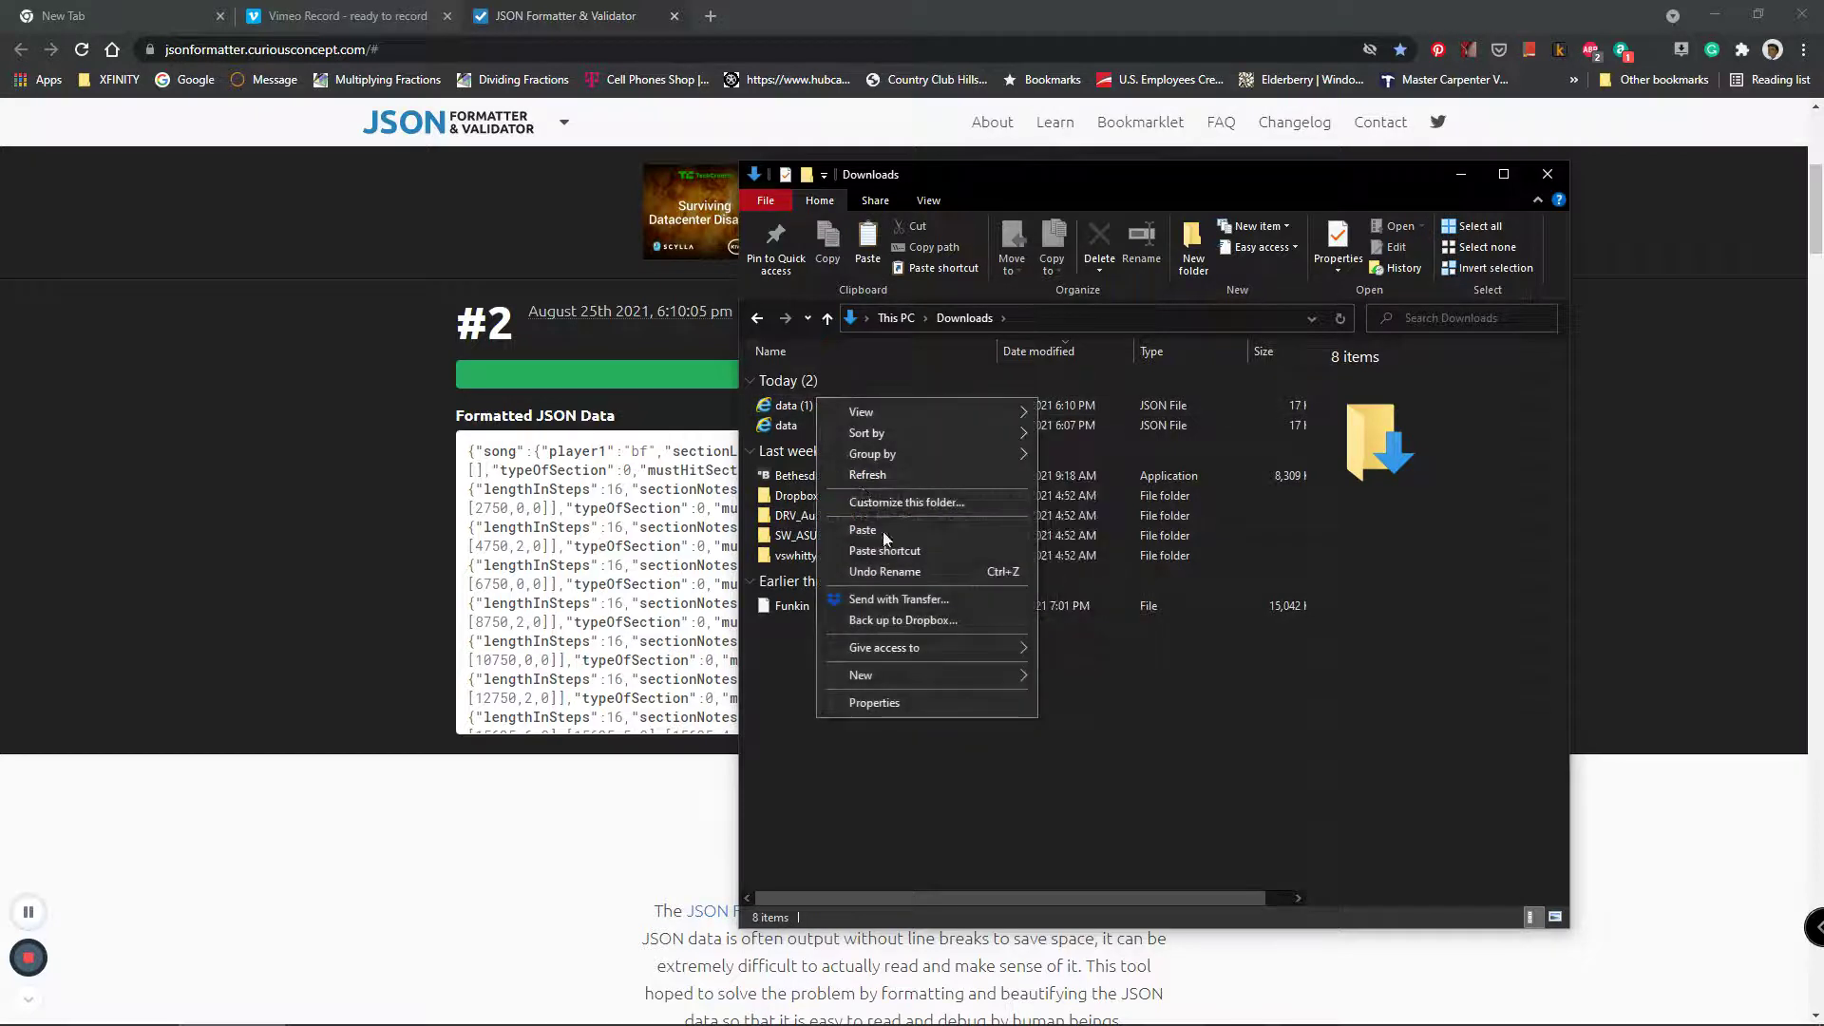
left_click(784, 406)
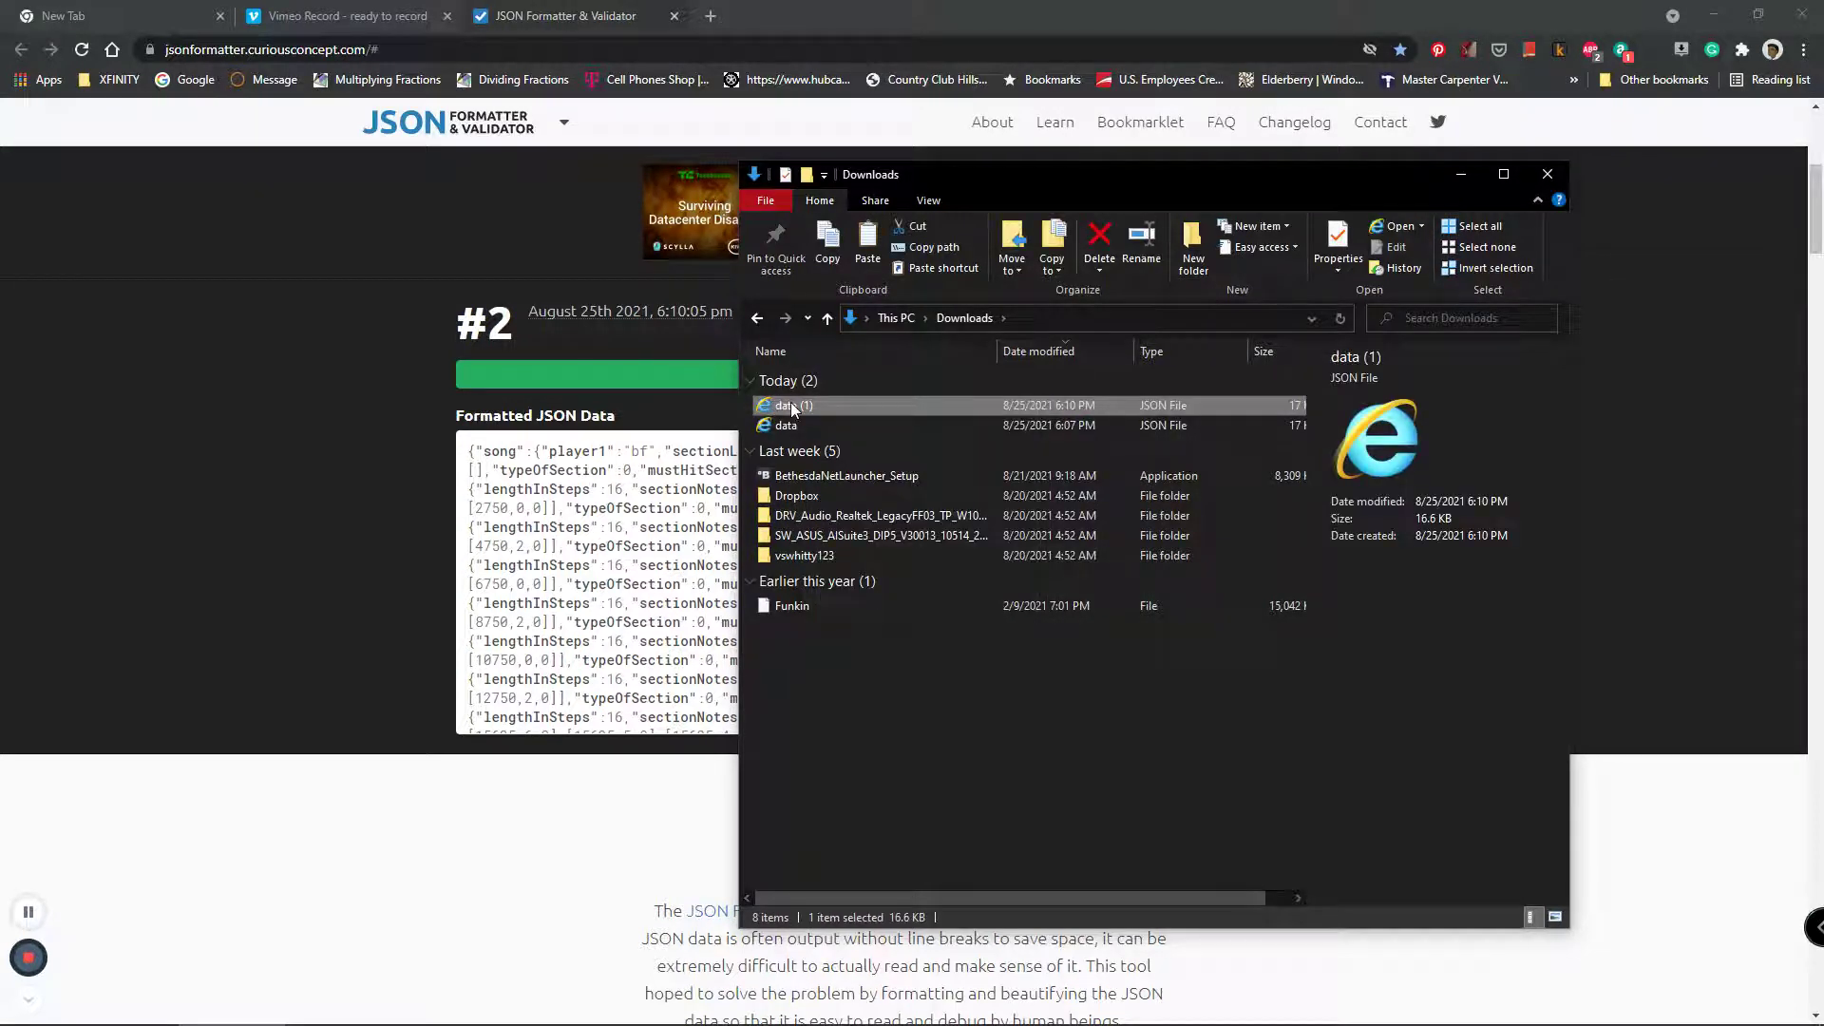
right_click(791, 402)
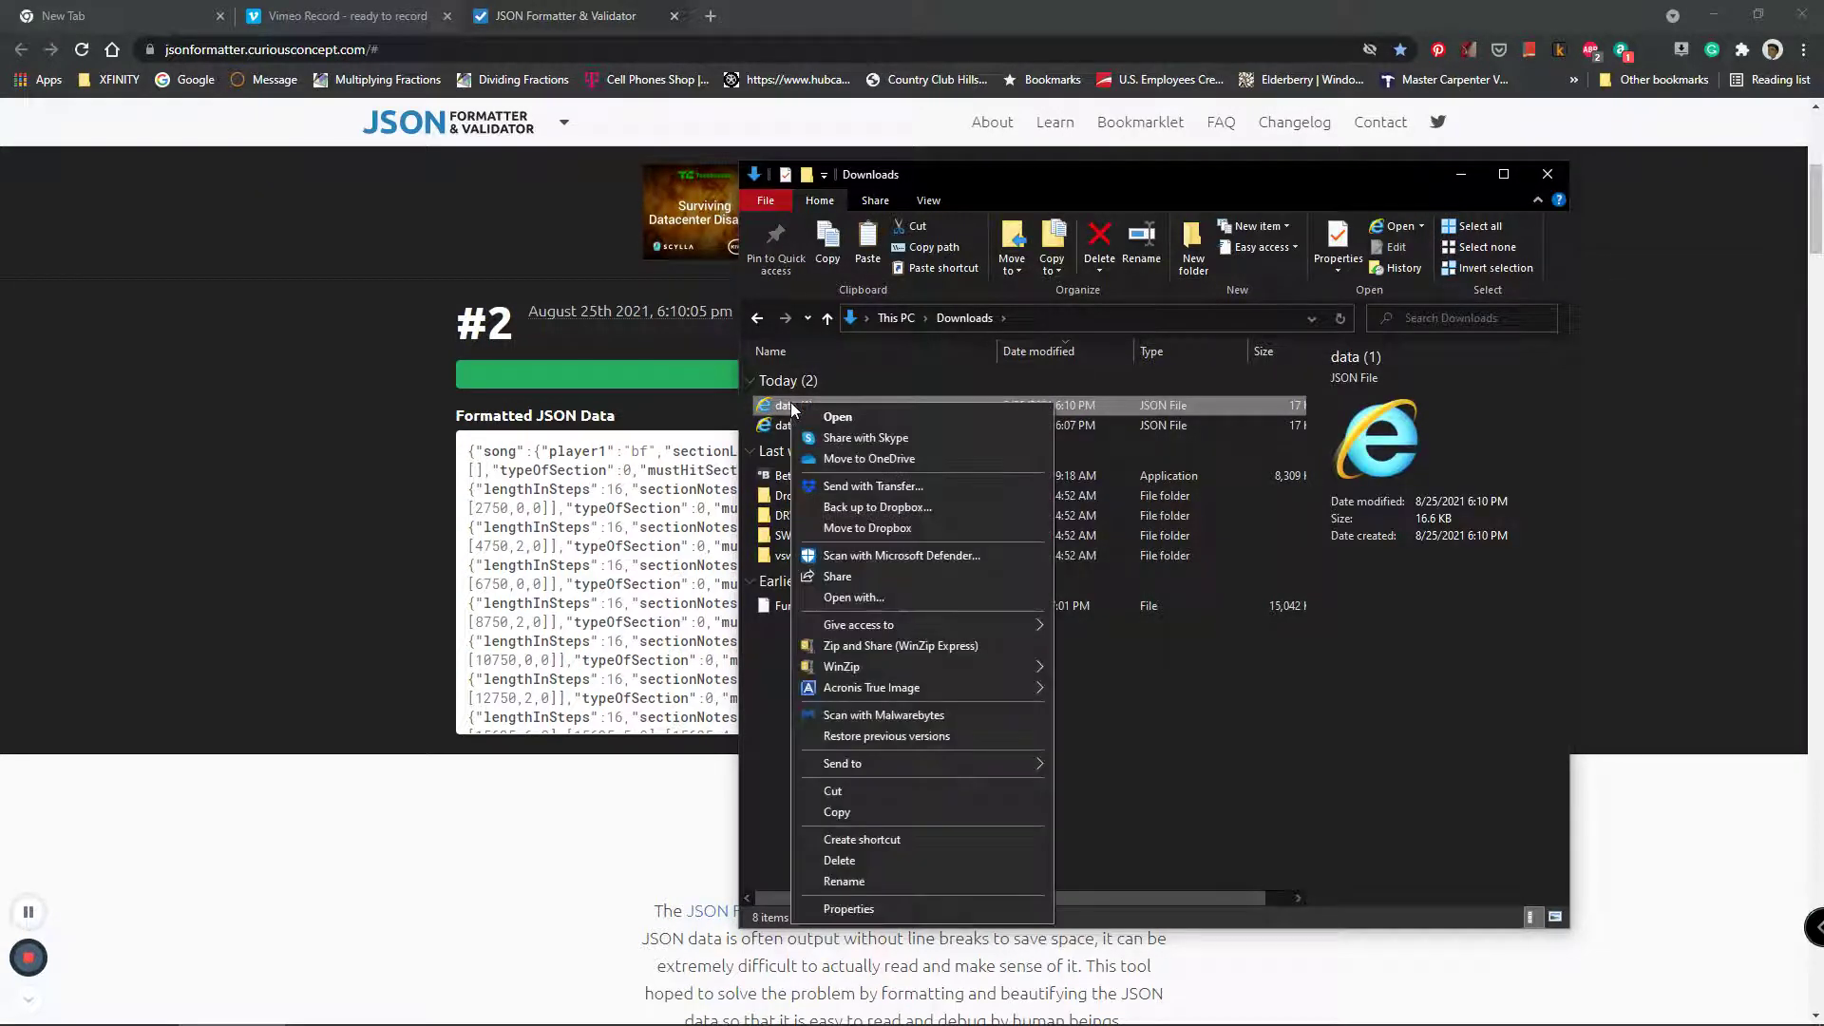
left_click(865, 814)
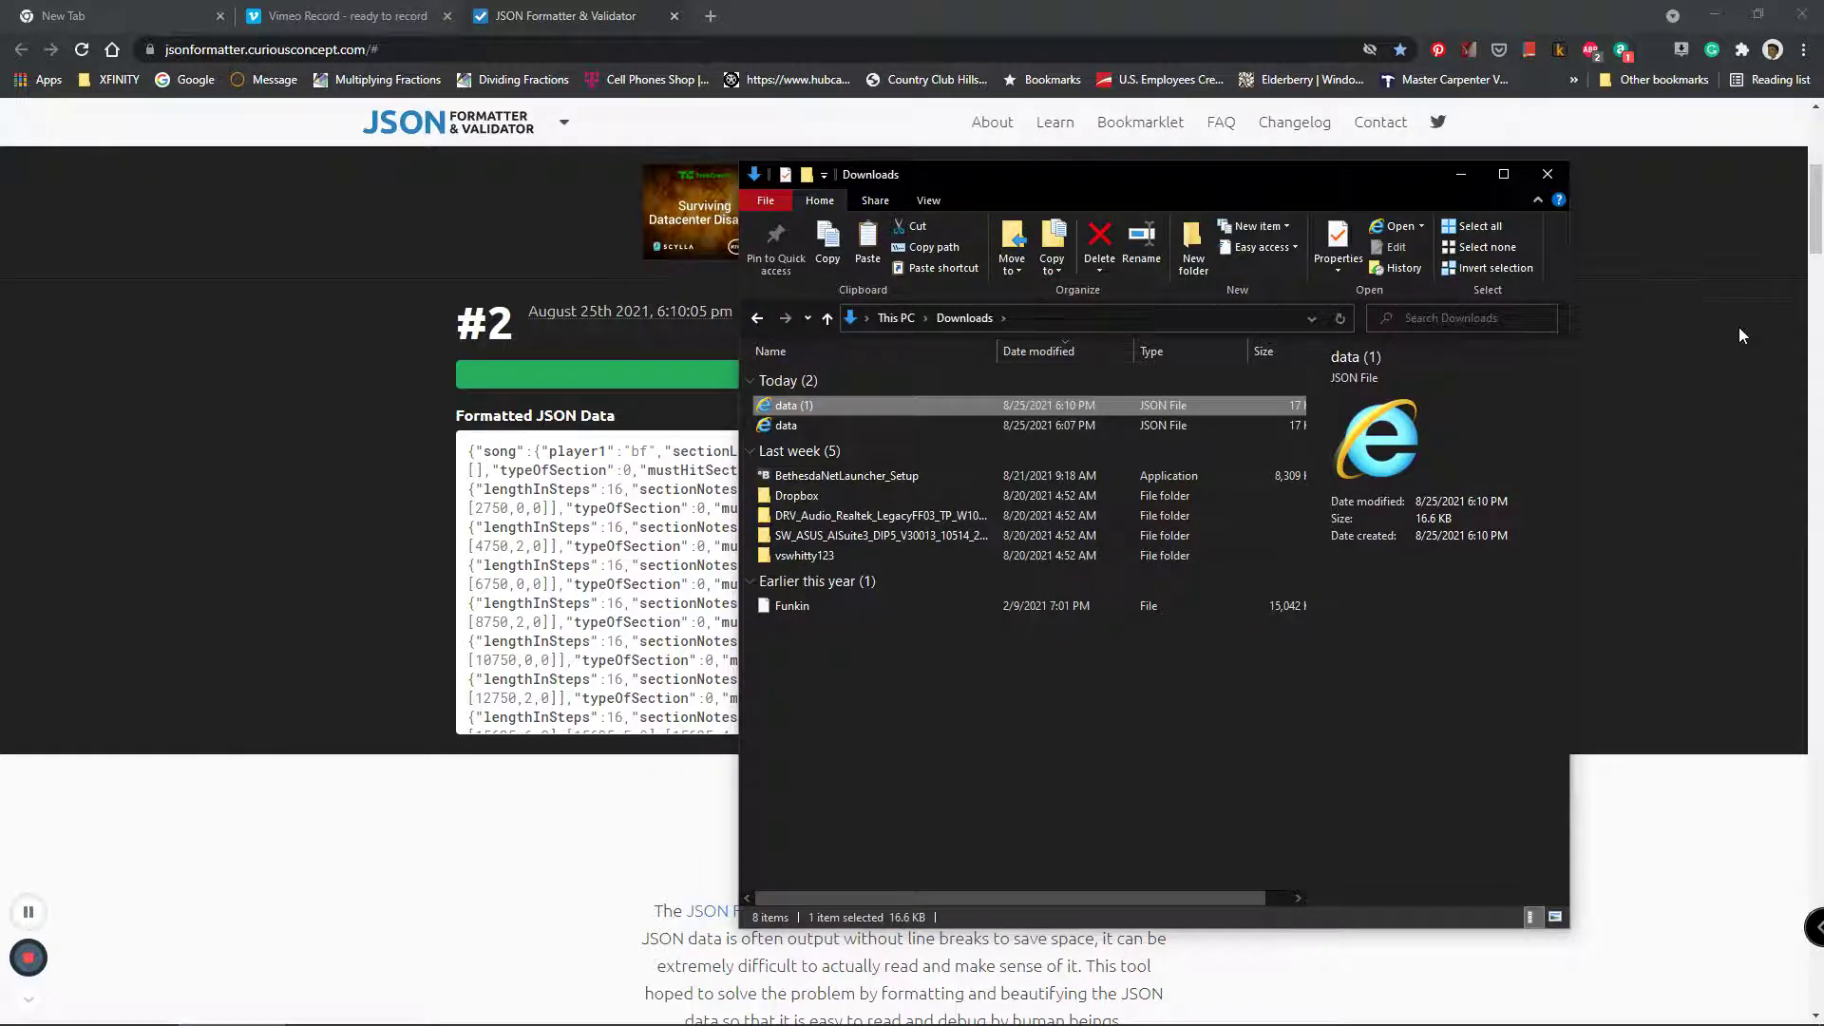
left_click(1548, 174)
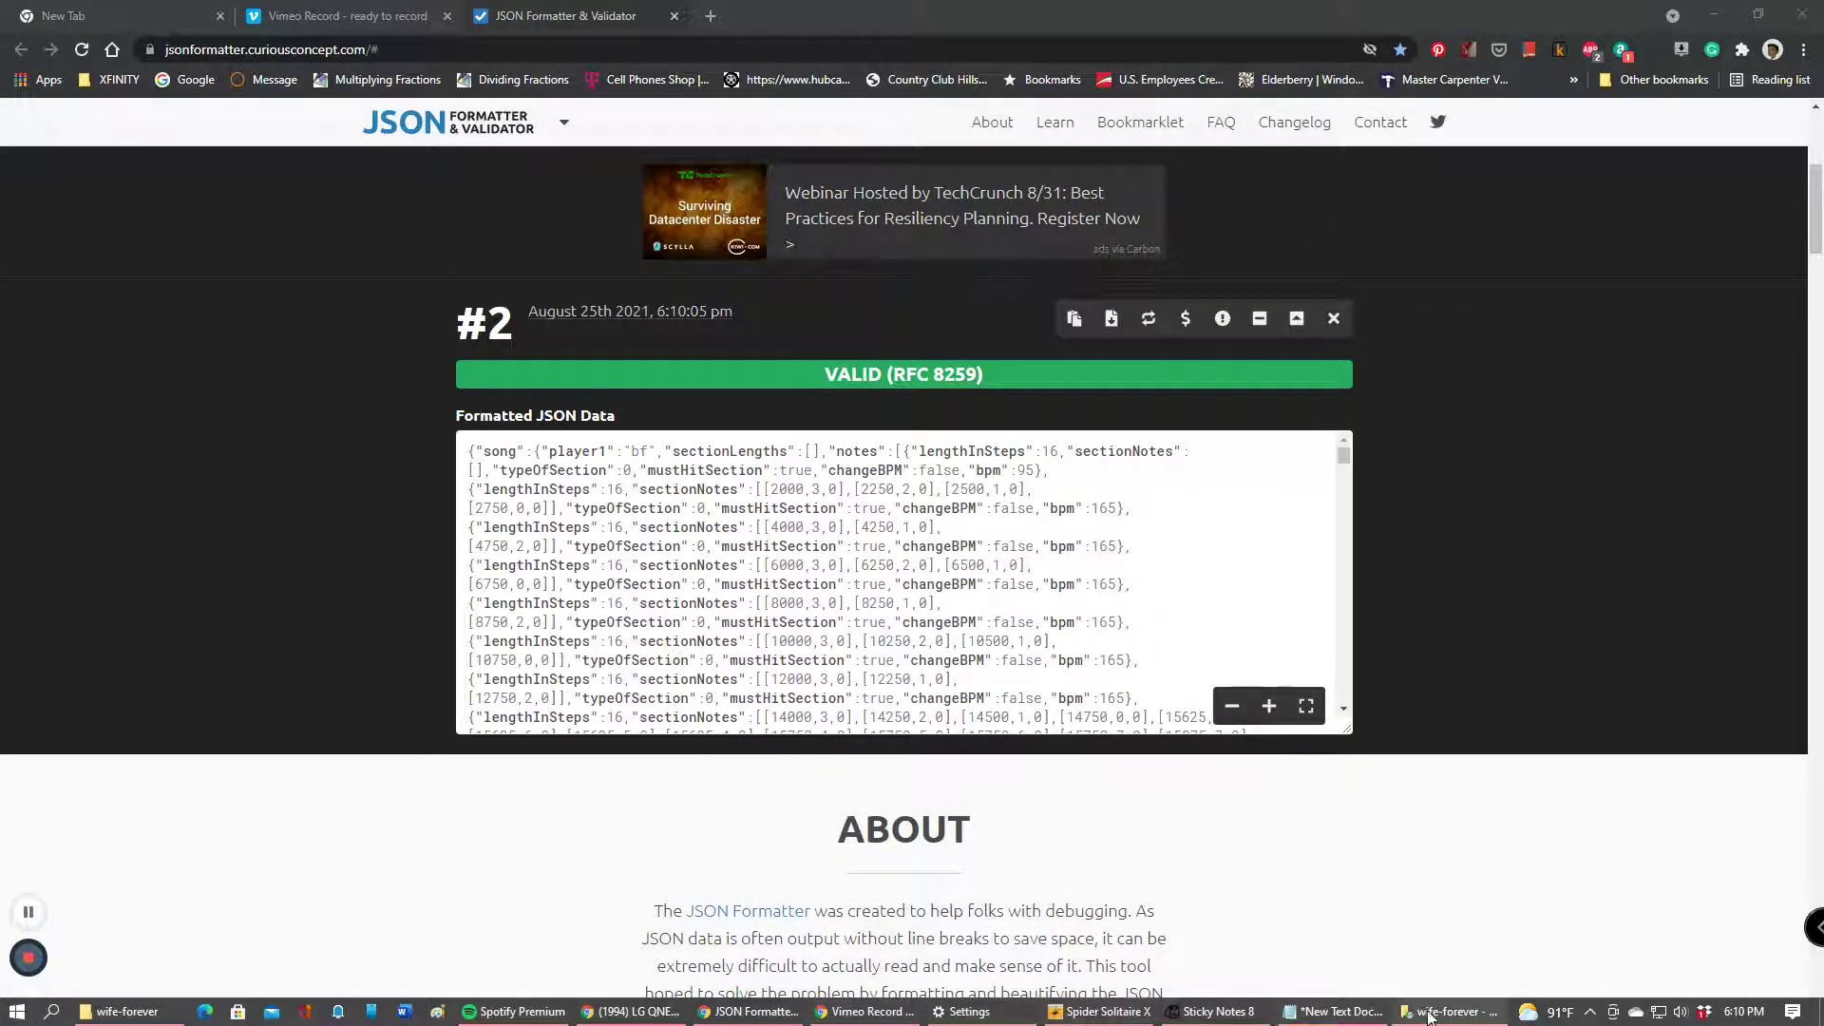
- Switch back to the wife-forever folder window and rename the wife-forever-hard file as hard1
left_click(114, 1011)
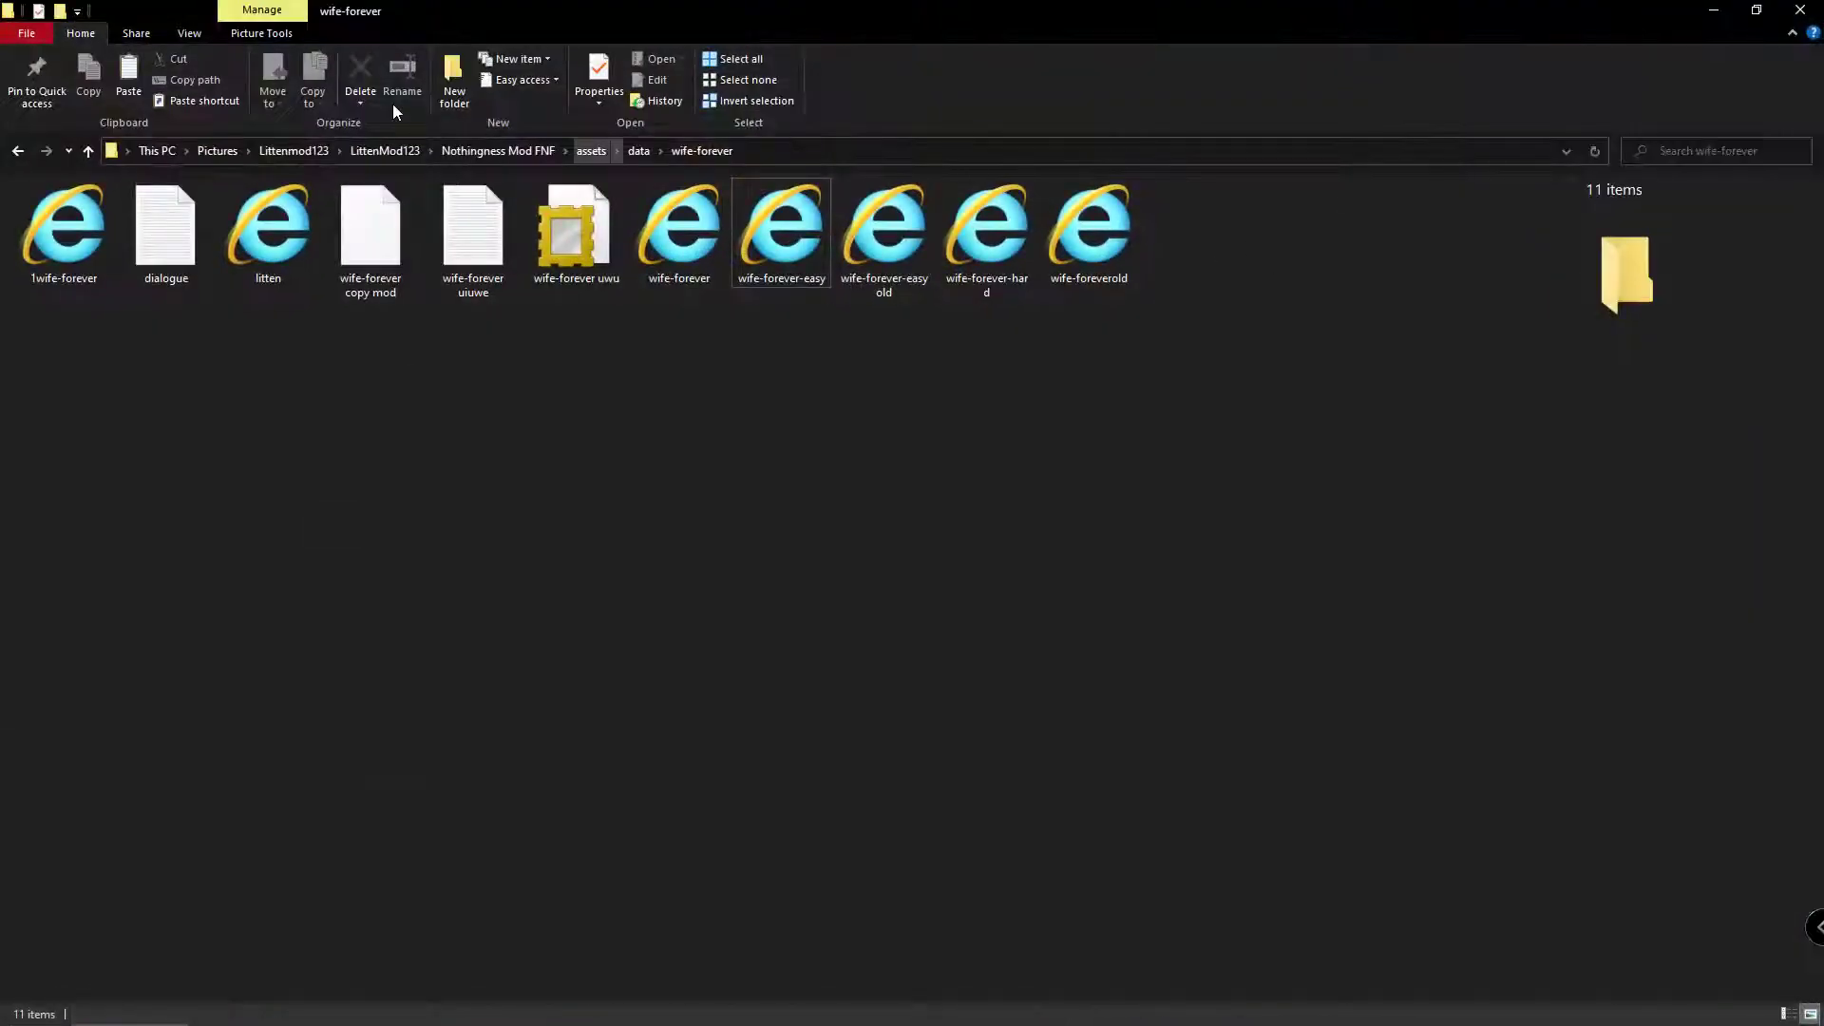
left_click(989, 233)
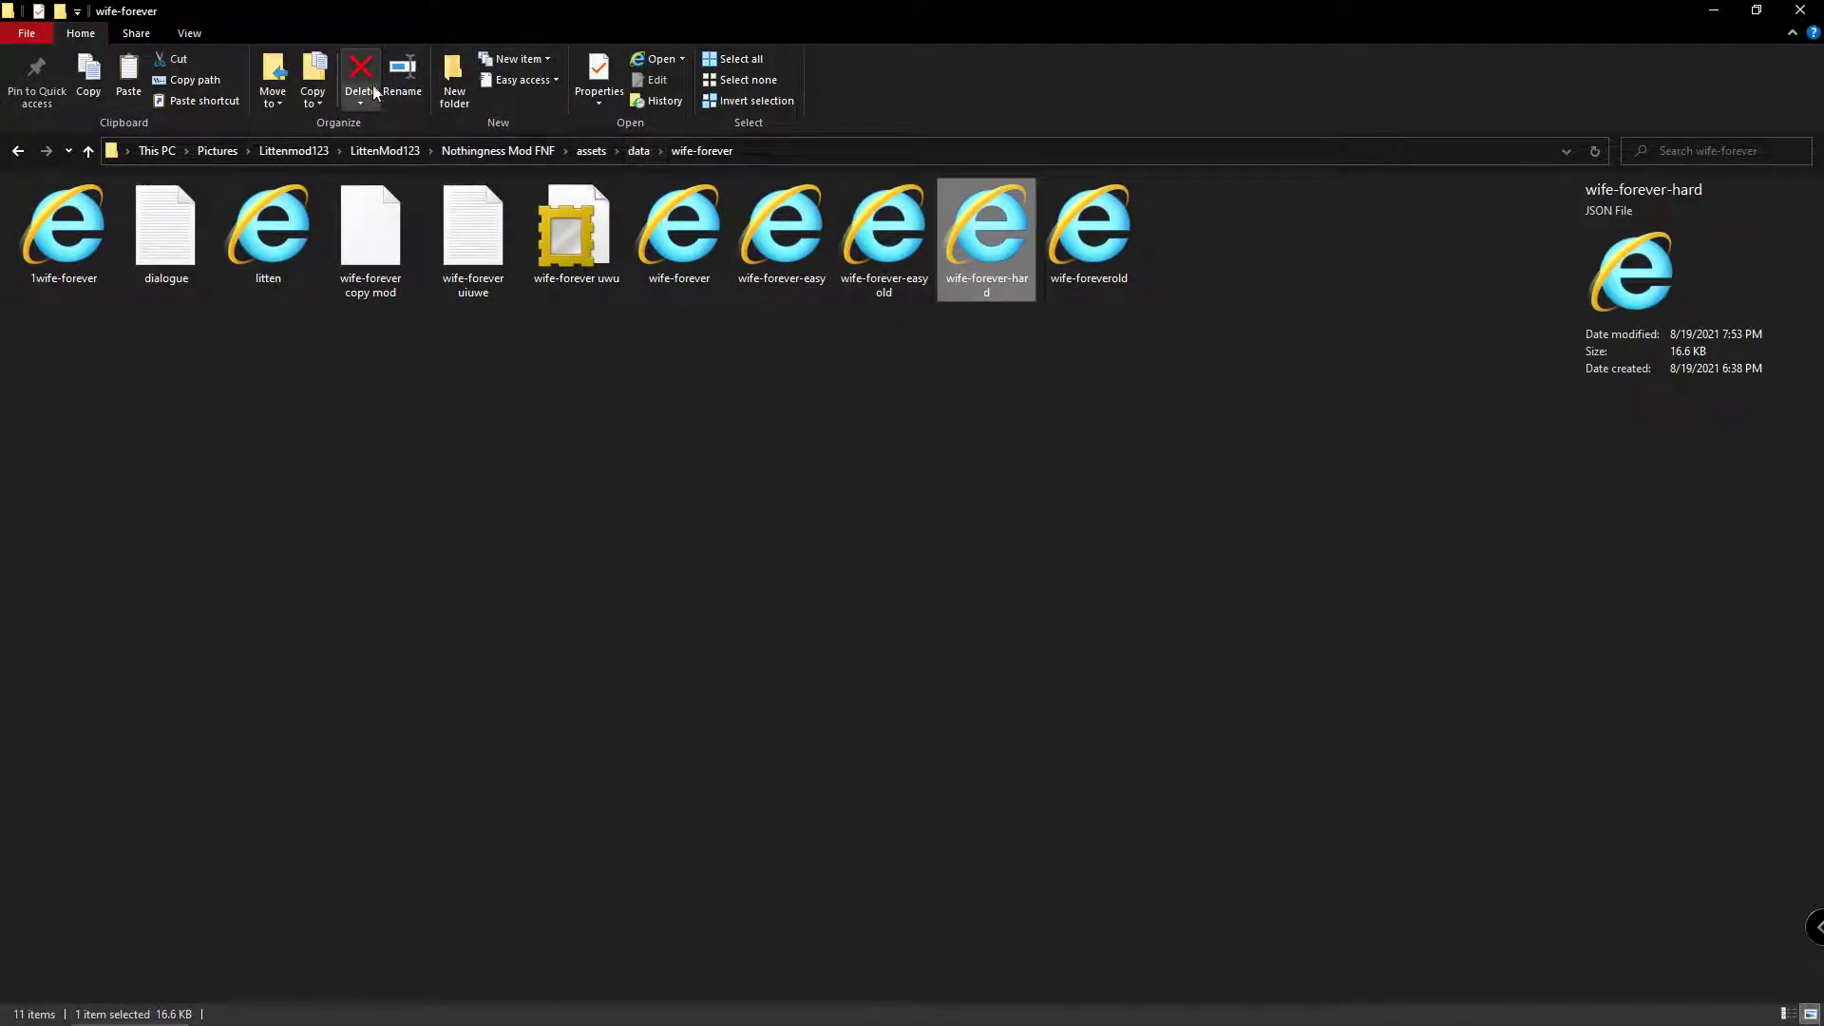
left_click(402, 76)
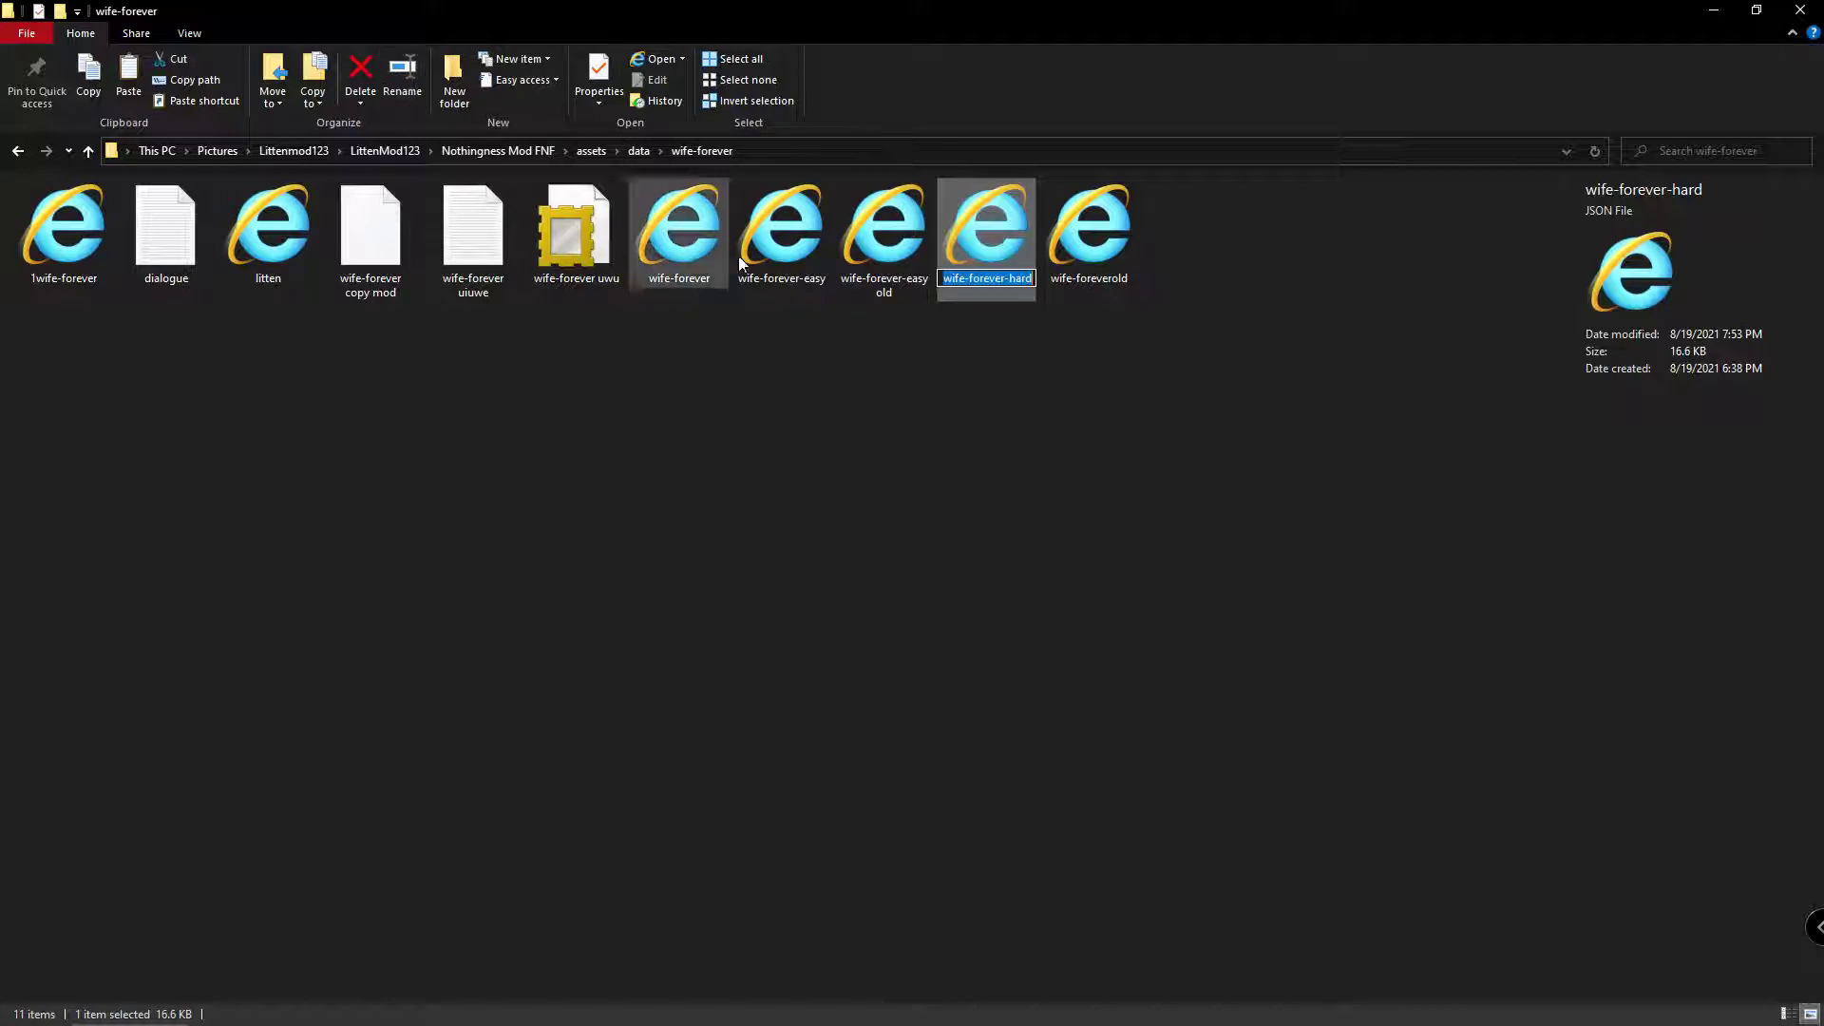
left_click(1032, 279)
key("BackSpace")
key("BackSpace")
key("BackSpace")
key("BackSpace")
key("BackSpace")
key("BackSpace")
key("BackSpace")
key("BackSpace")
key("BackSpace")
key("BackSpace")
key("BackSpace")
key("BackSpace")
key("BackSpace")
key("BackSpace")
key("BackSpace")
key("BackSpace")
key("BackSpace")
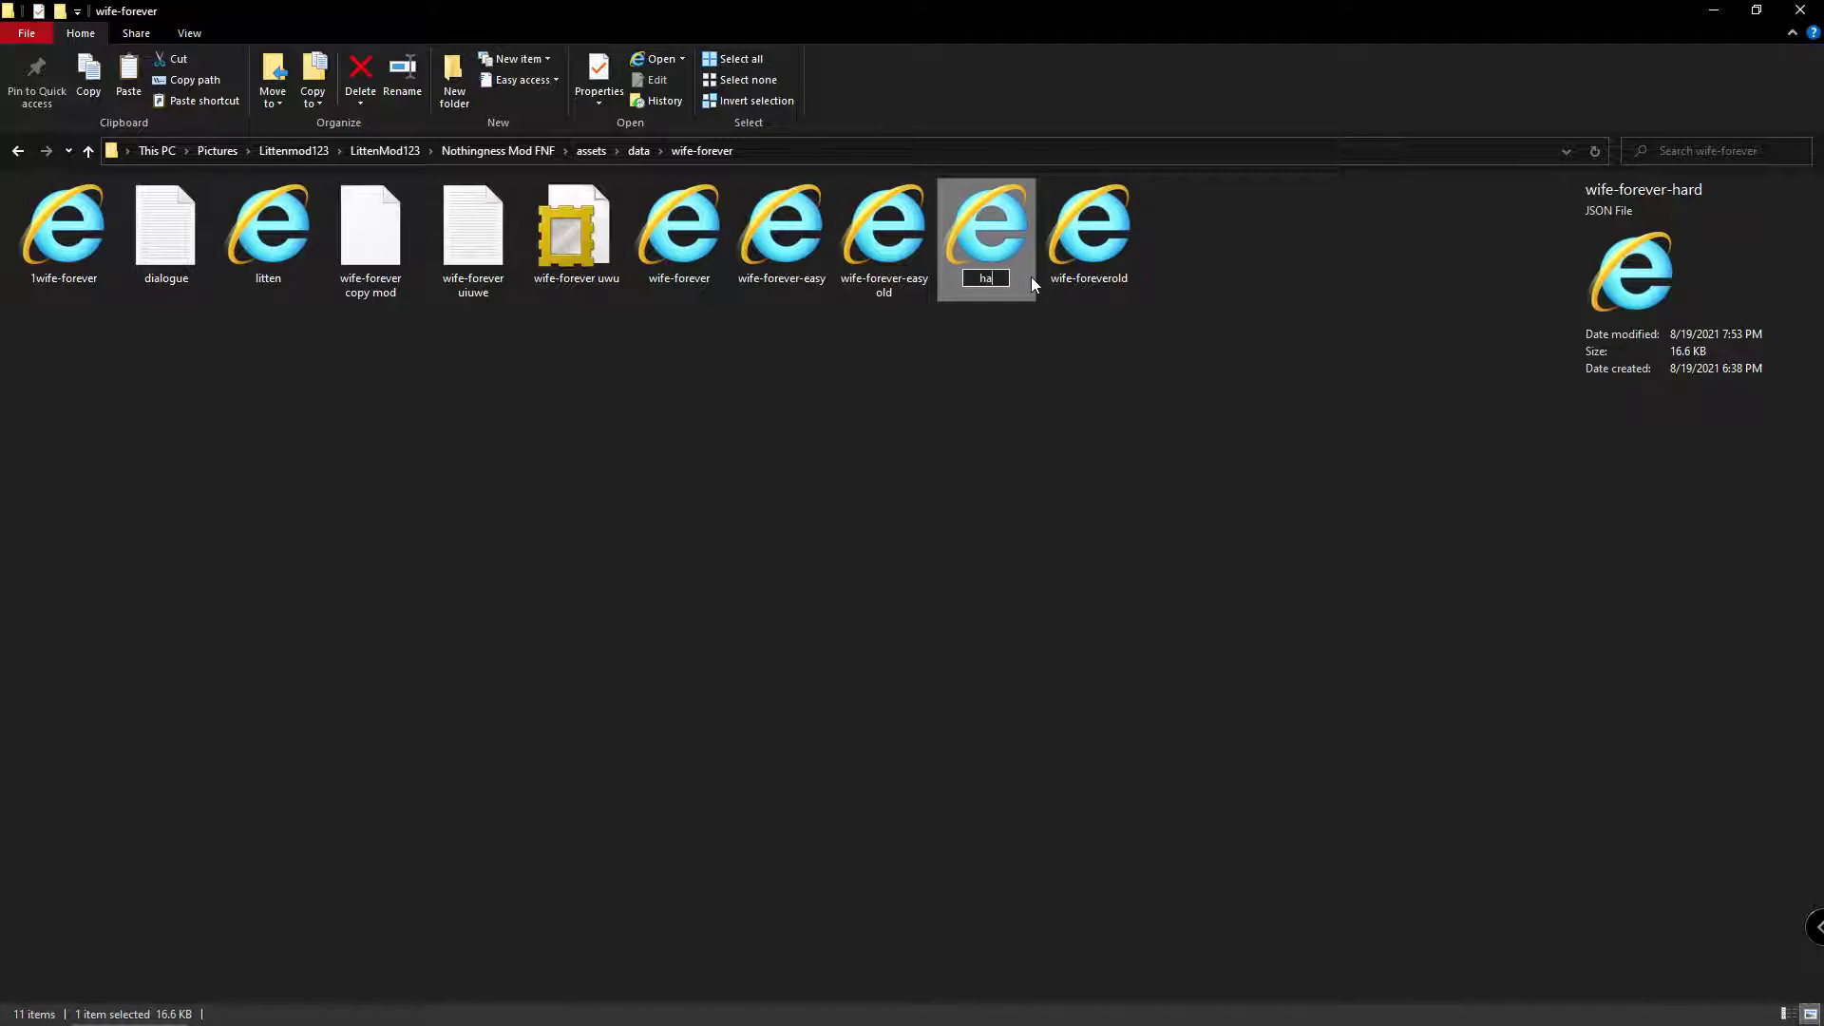
type("hard1")
left_click(1043, 618)
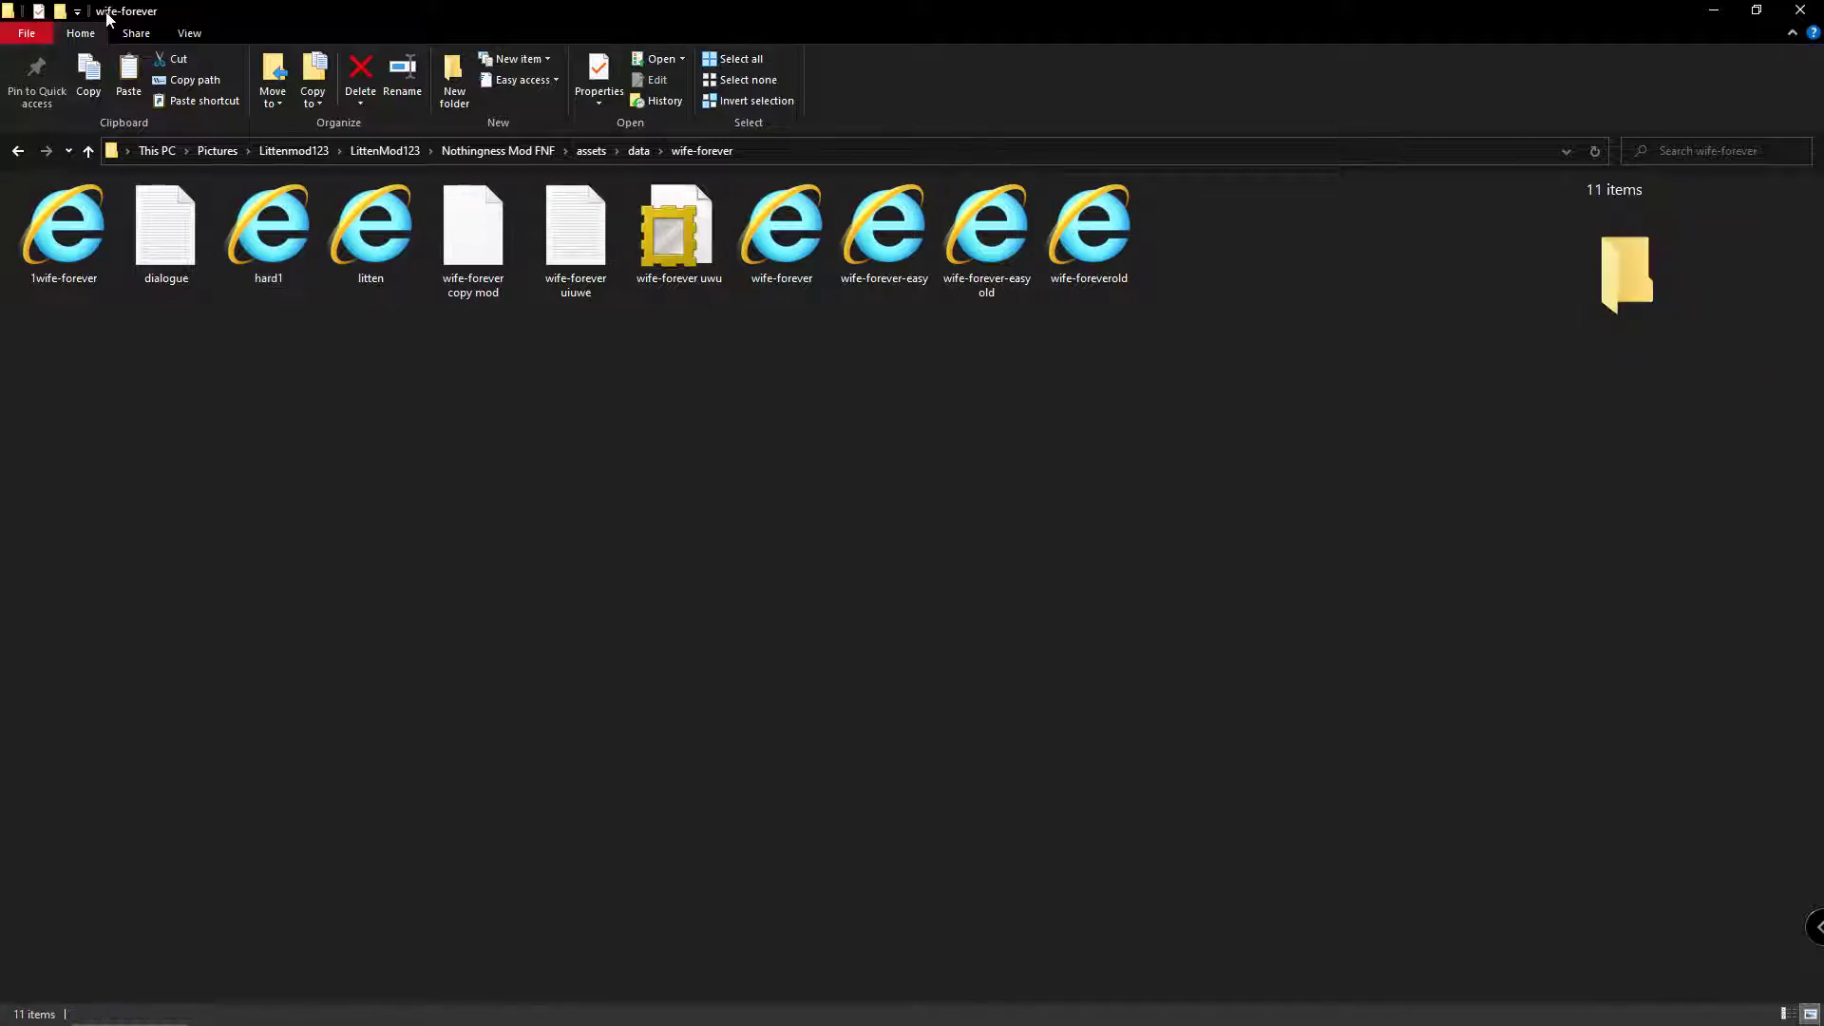
- Paste the copied data (1) file into the wife-forever folder and rename it as wife-forever-hard
left_click(129, 76)
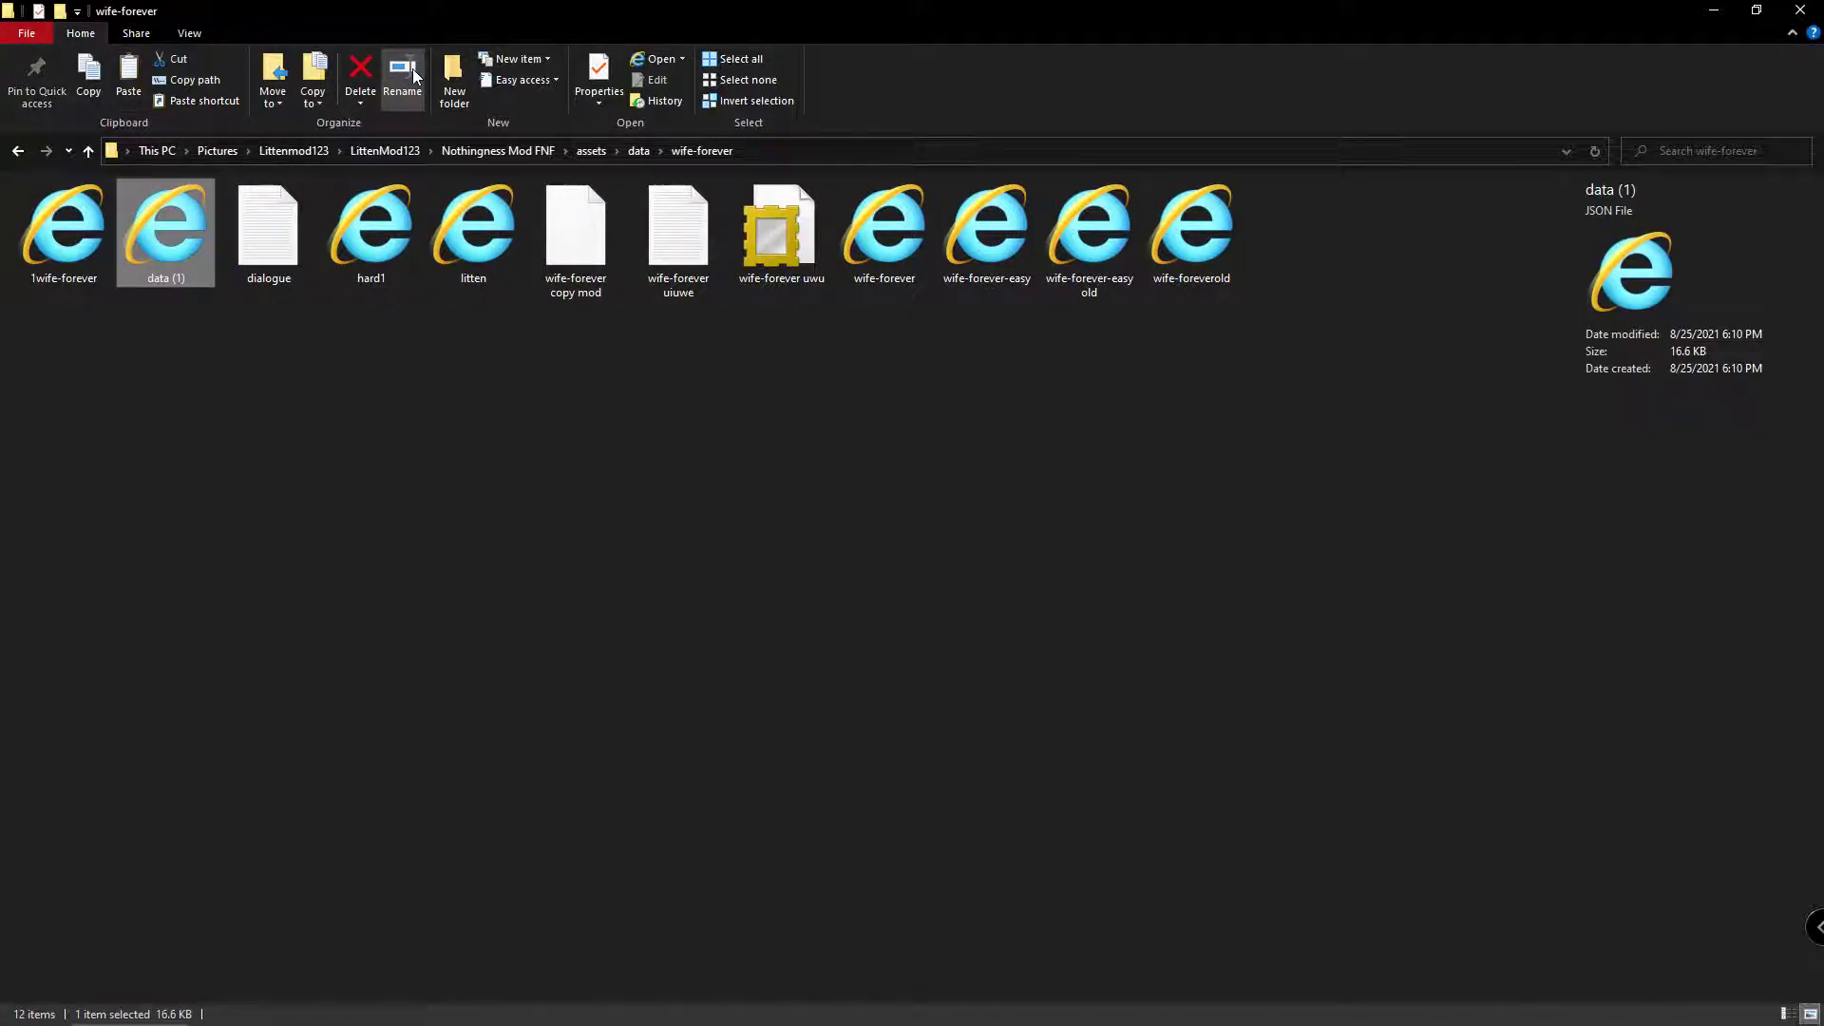
left_click(402, 76)
type("wif")
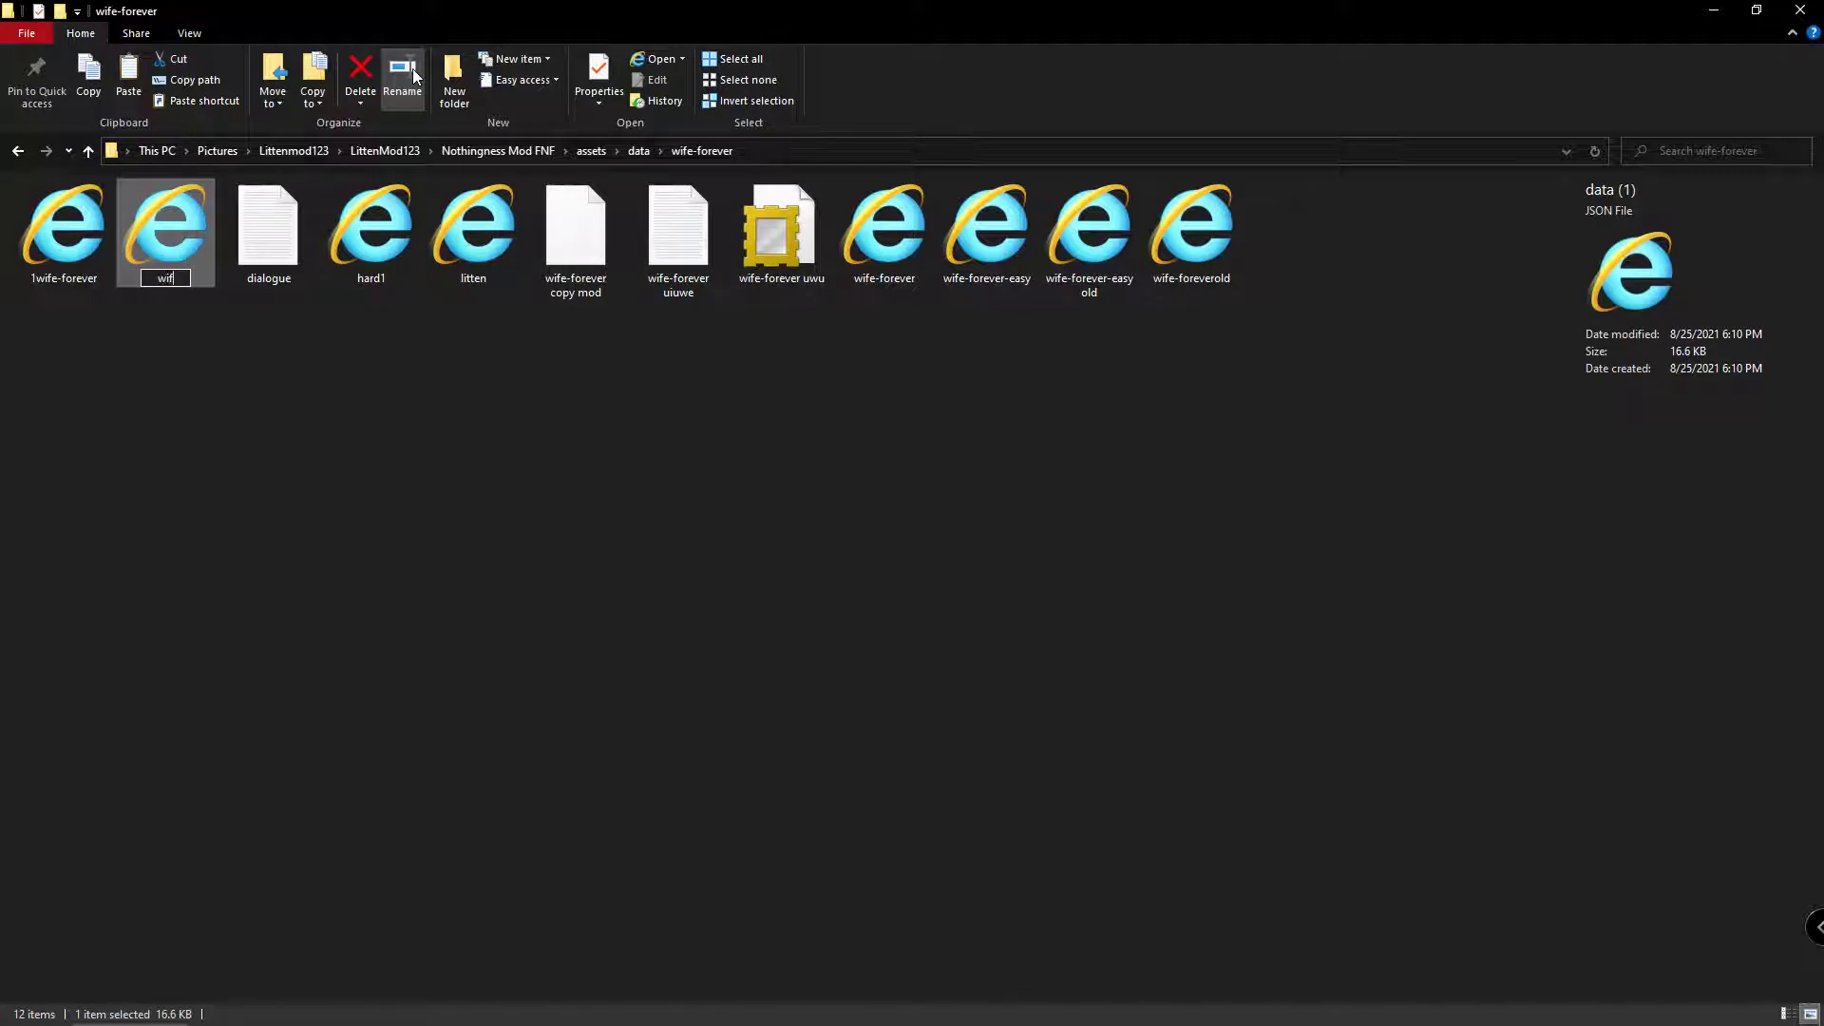
type("e-forever-hard")
key("Return")
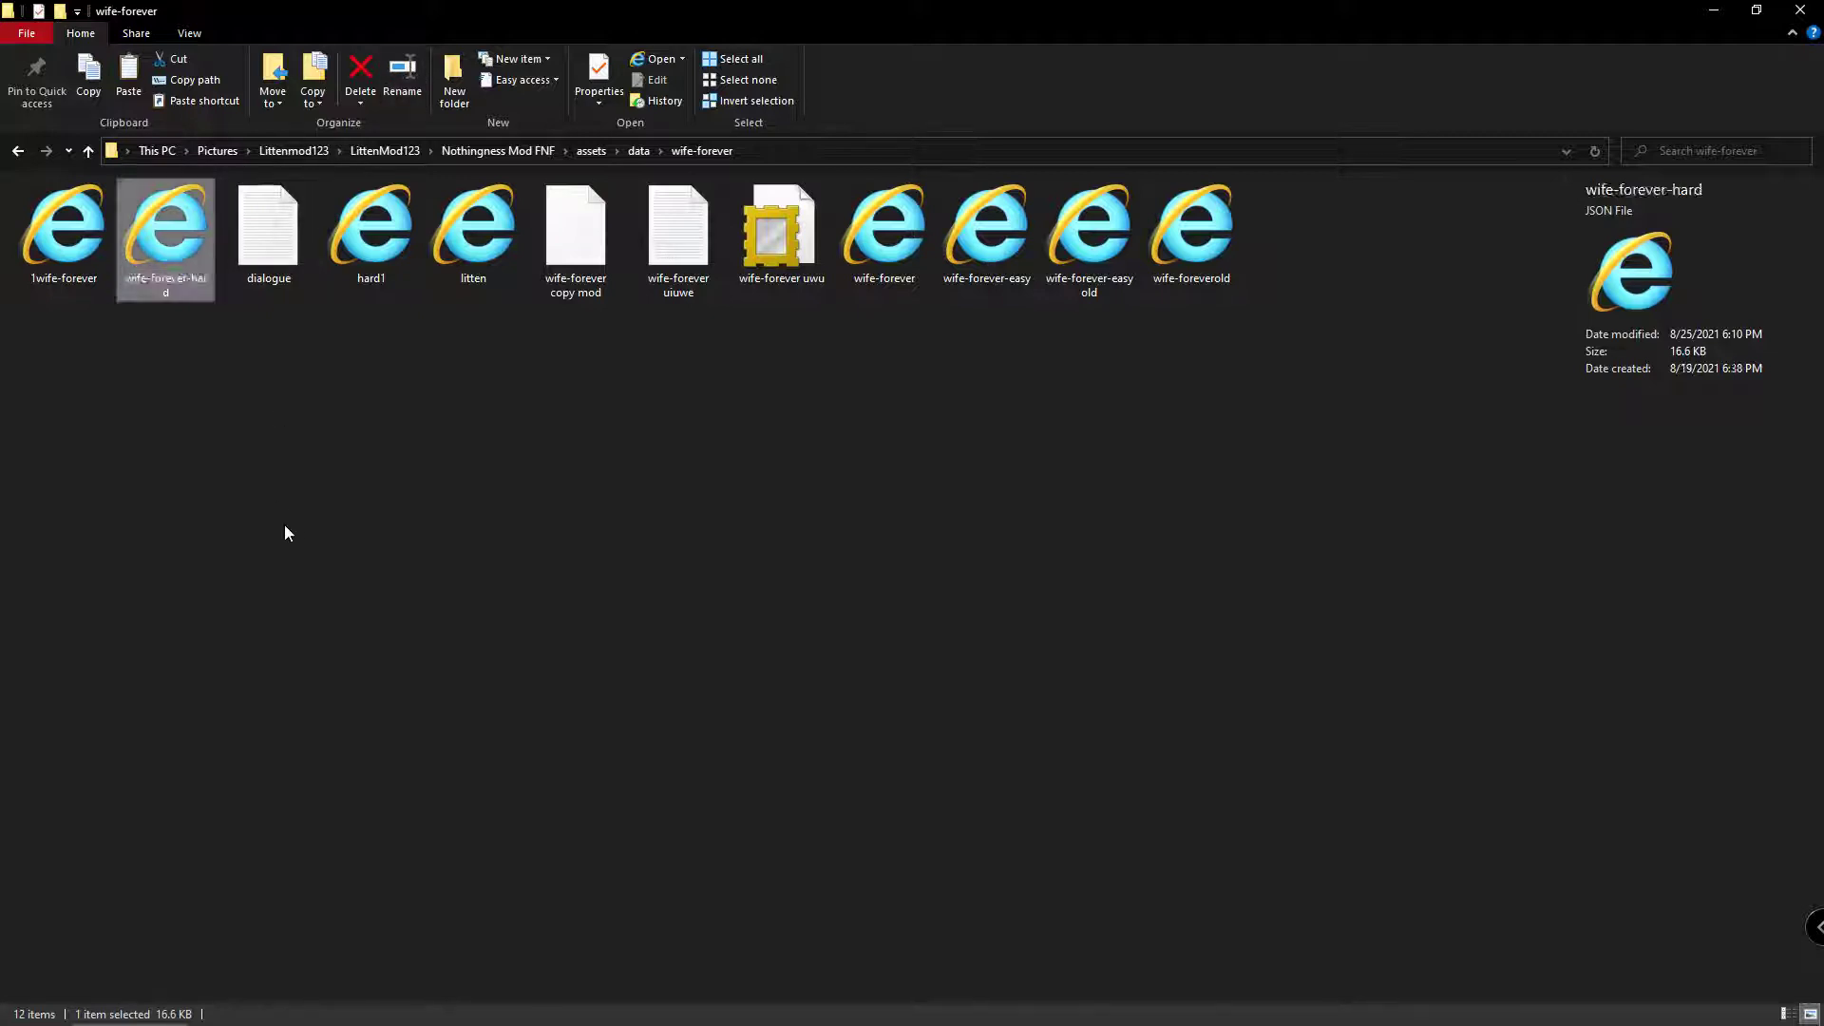
left_click(283, 525)
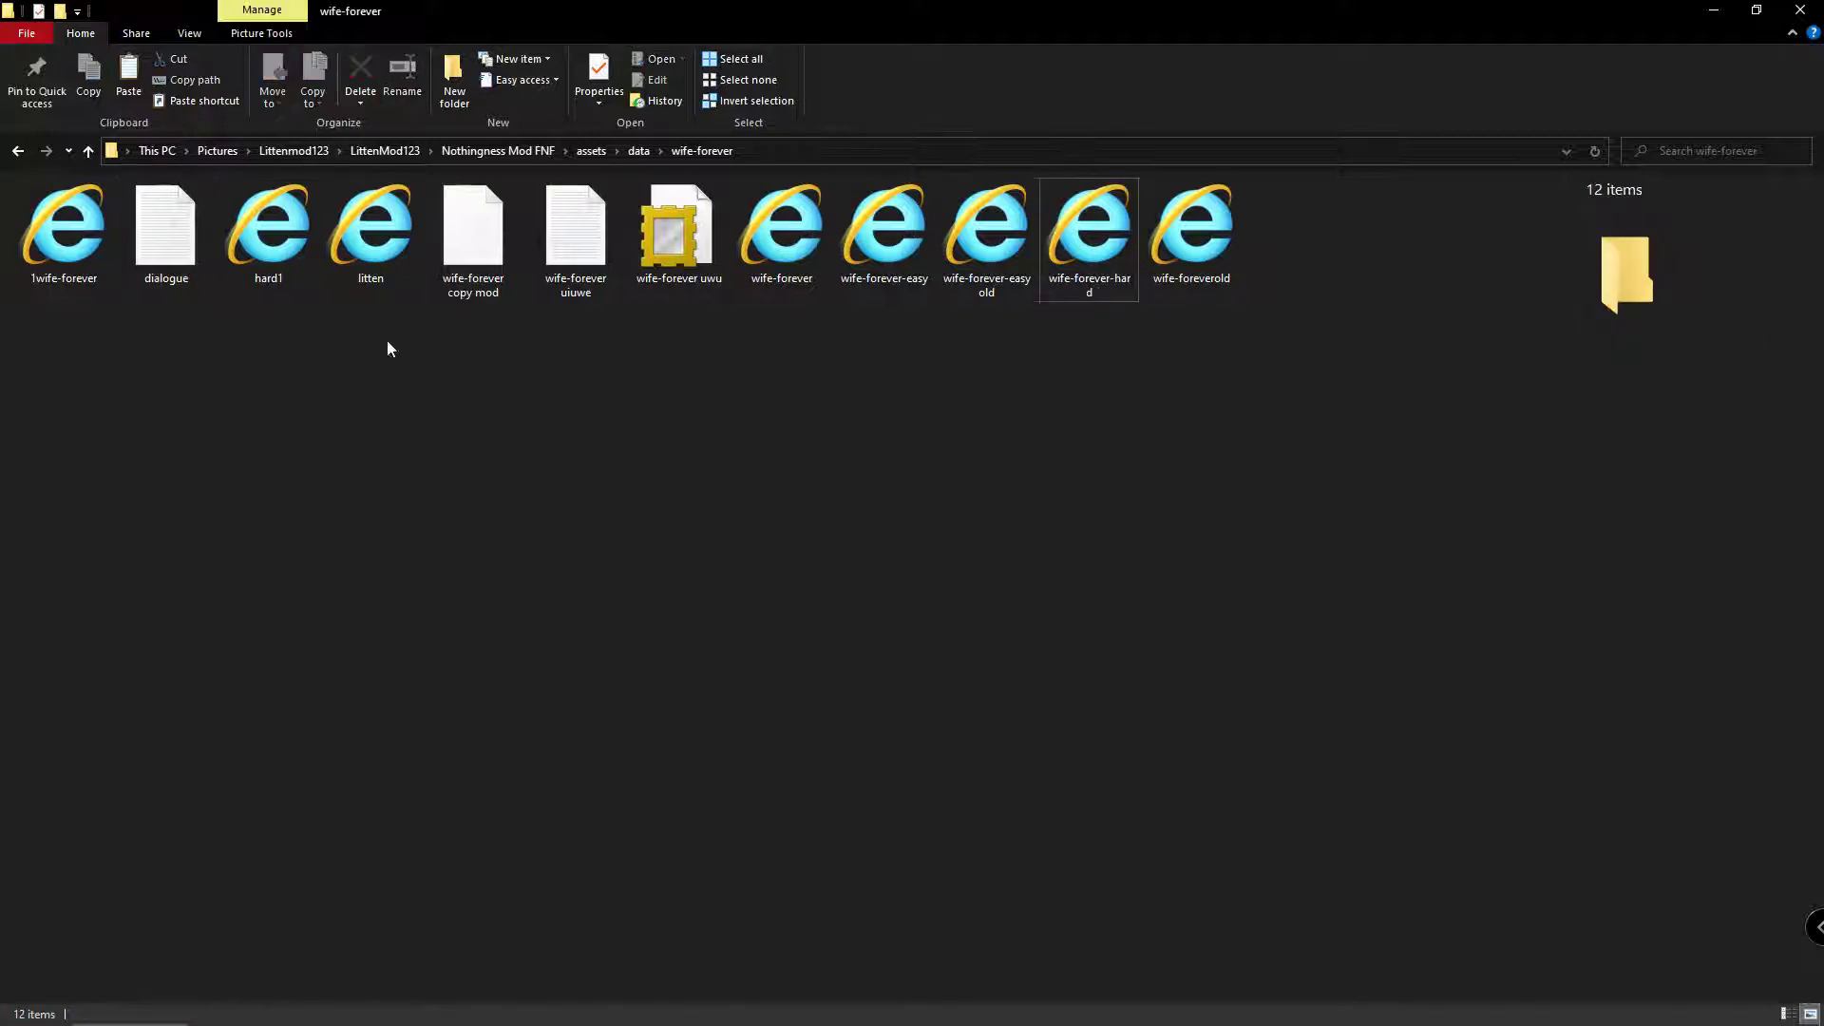
- Go back to the Nothingness Mod FNF folder and launch the Nothing application
left_click(17, 158)
left_click(17, 157)
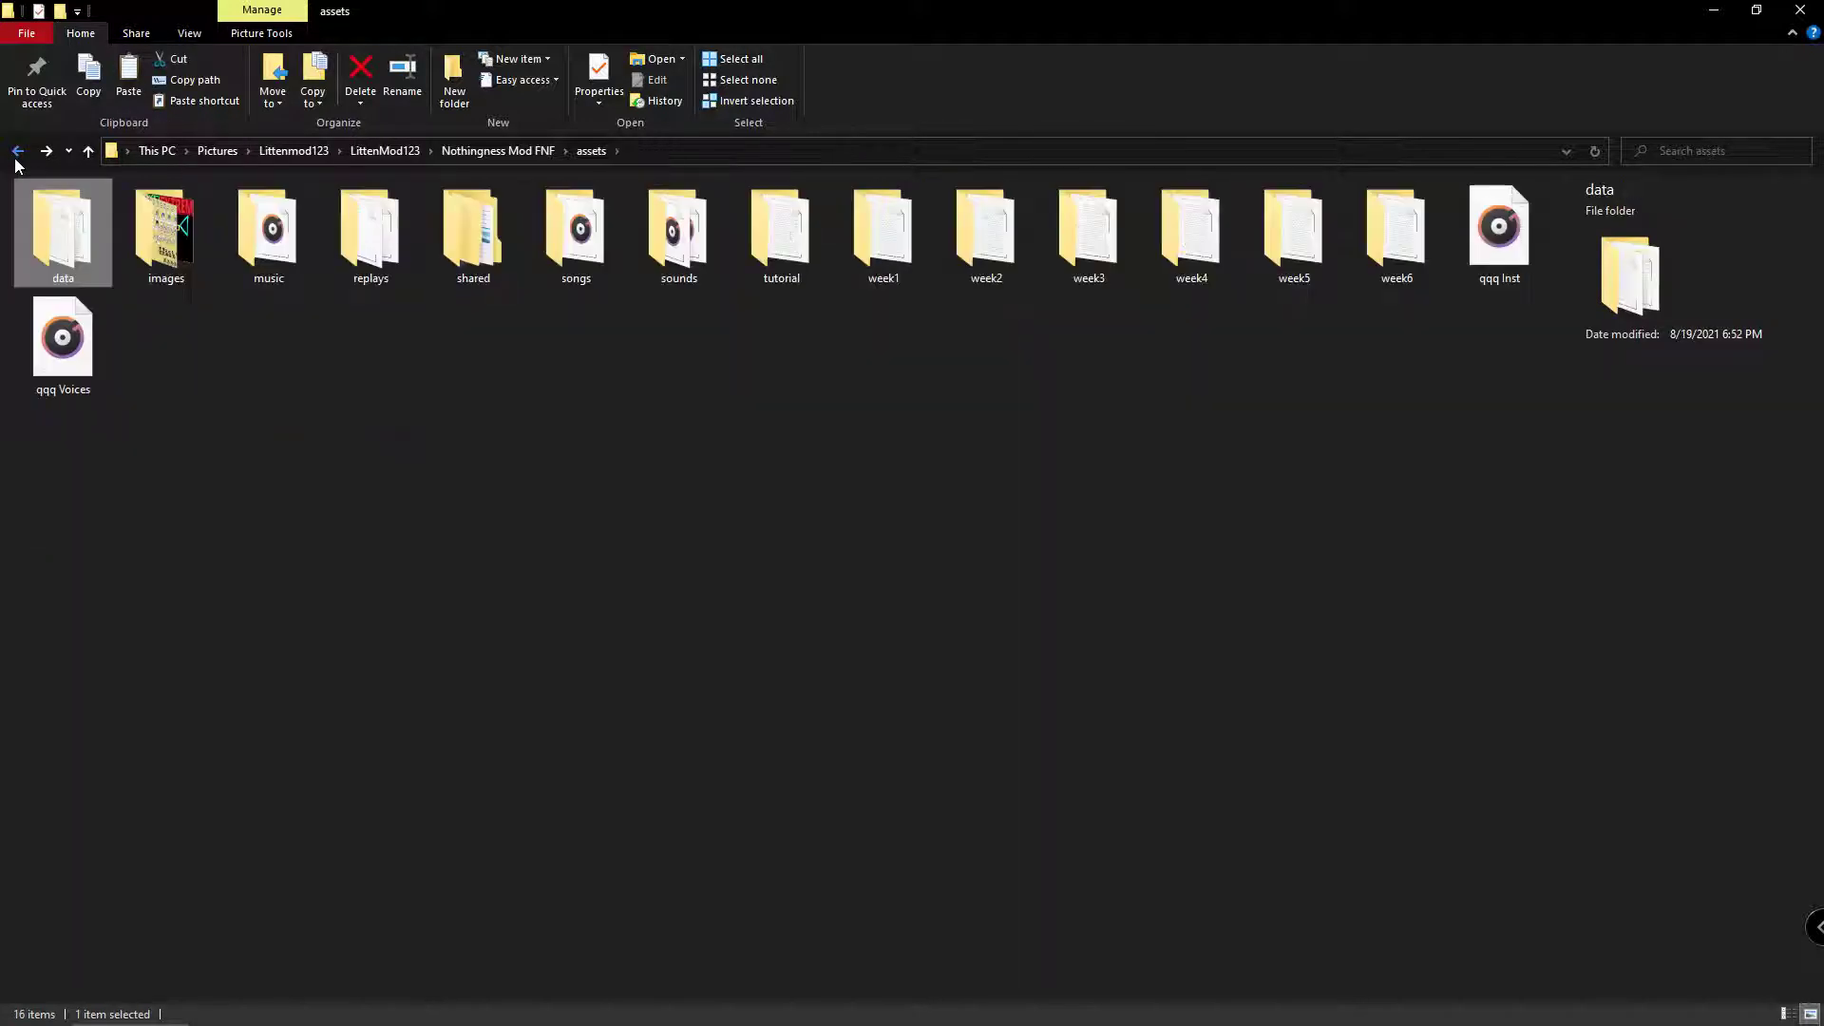
left_click(15, 156)
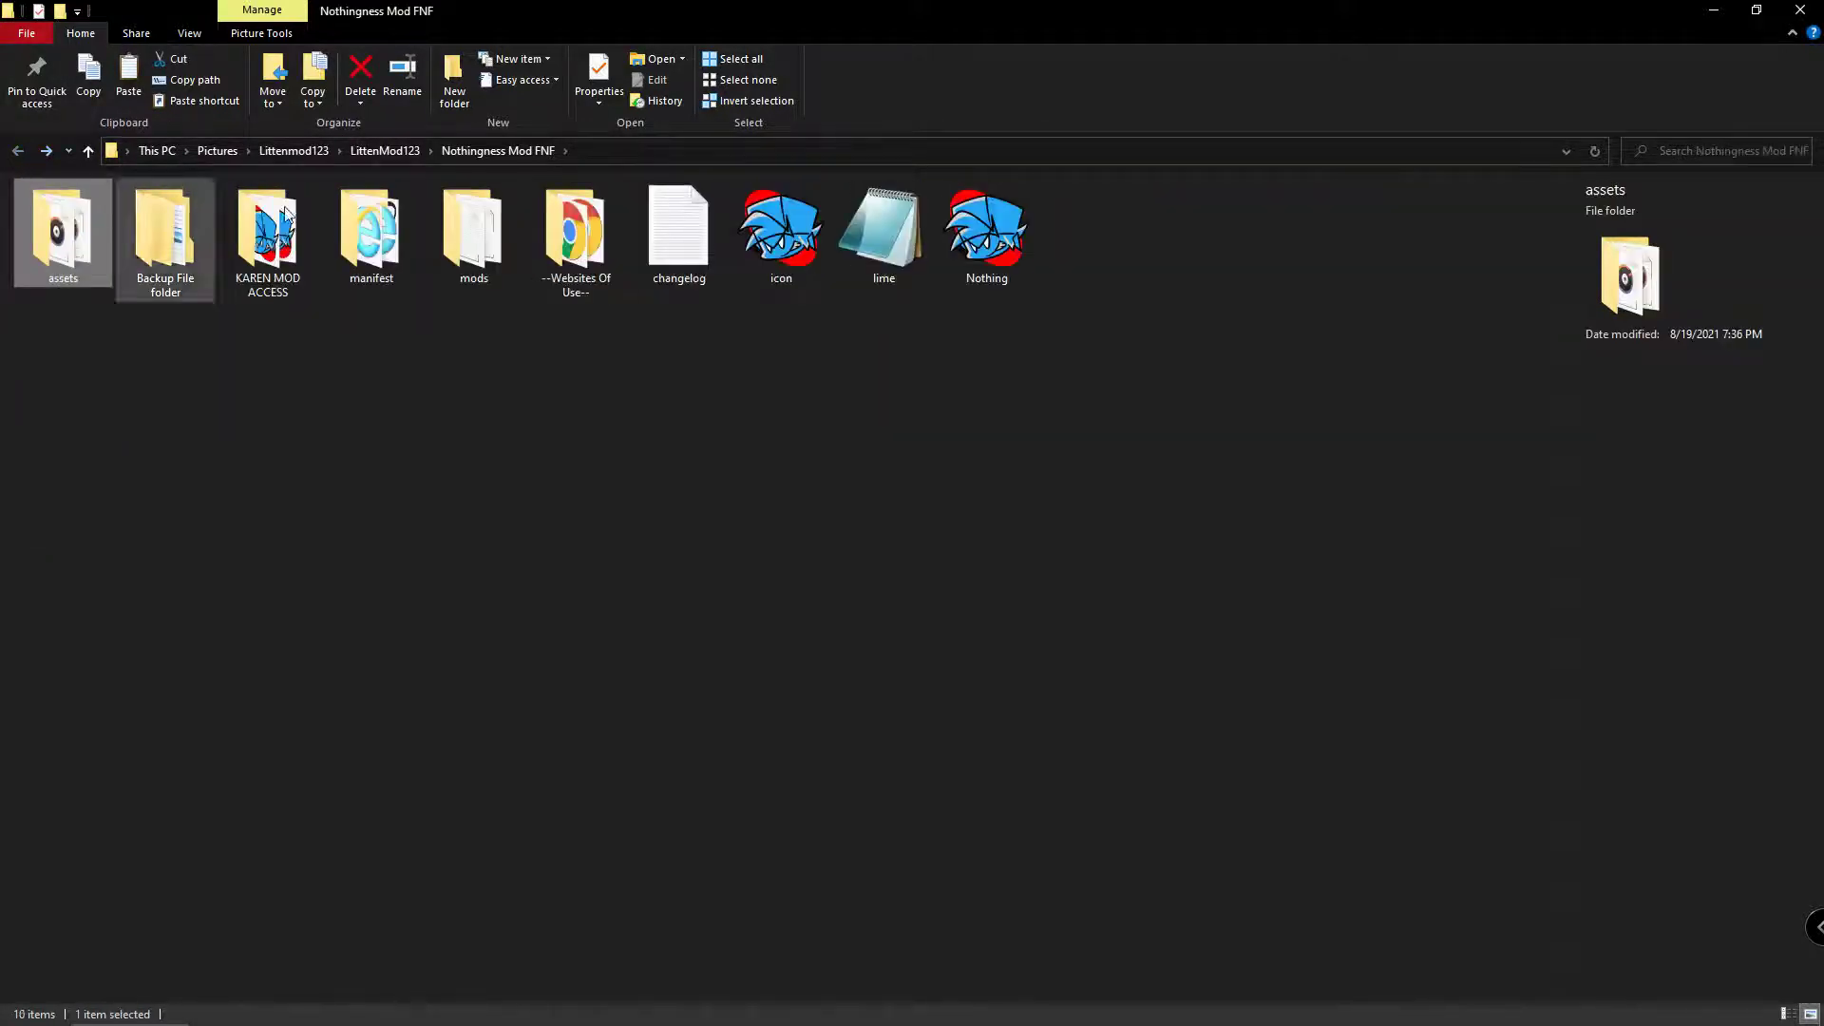
left_click(1012, 245)
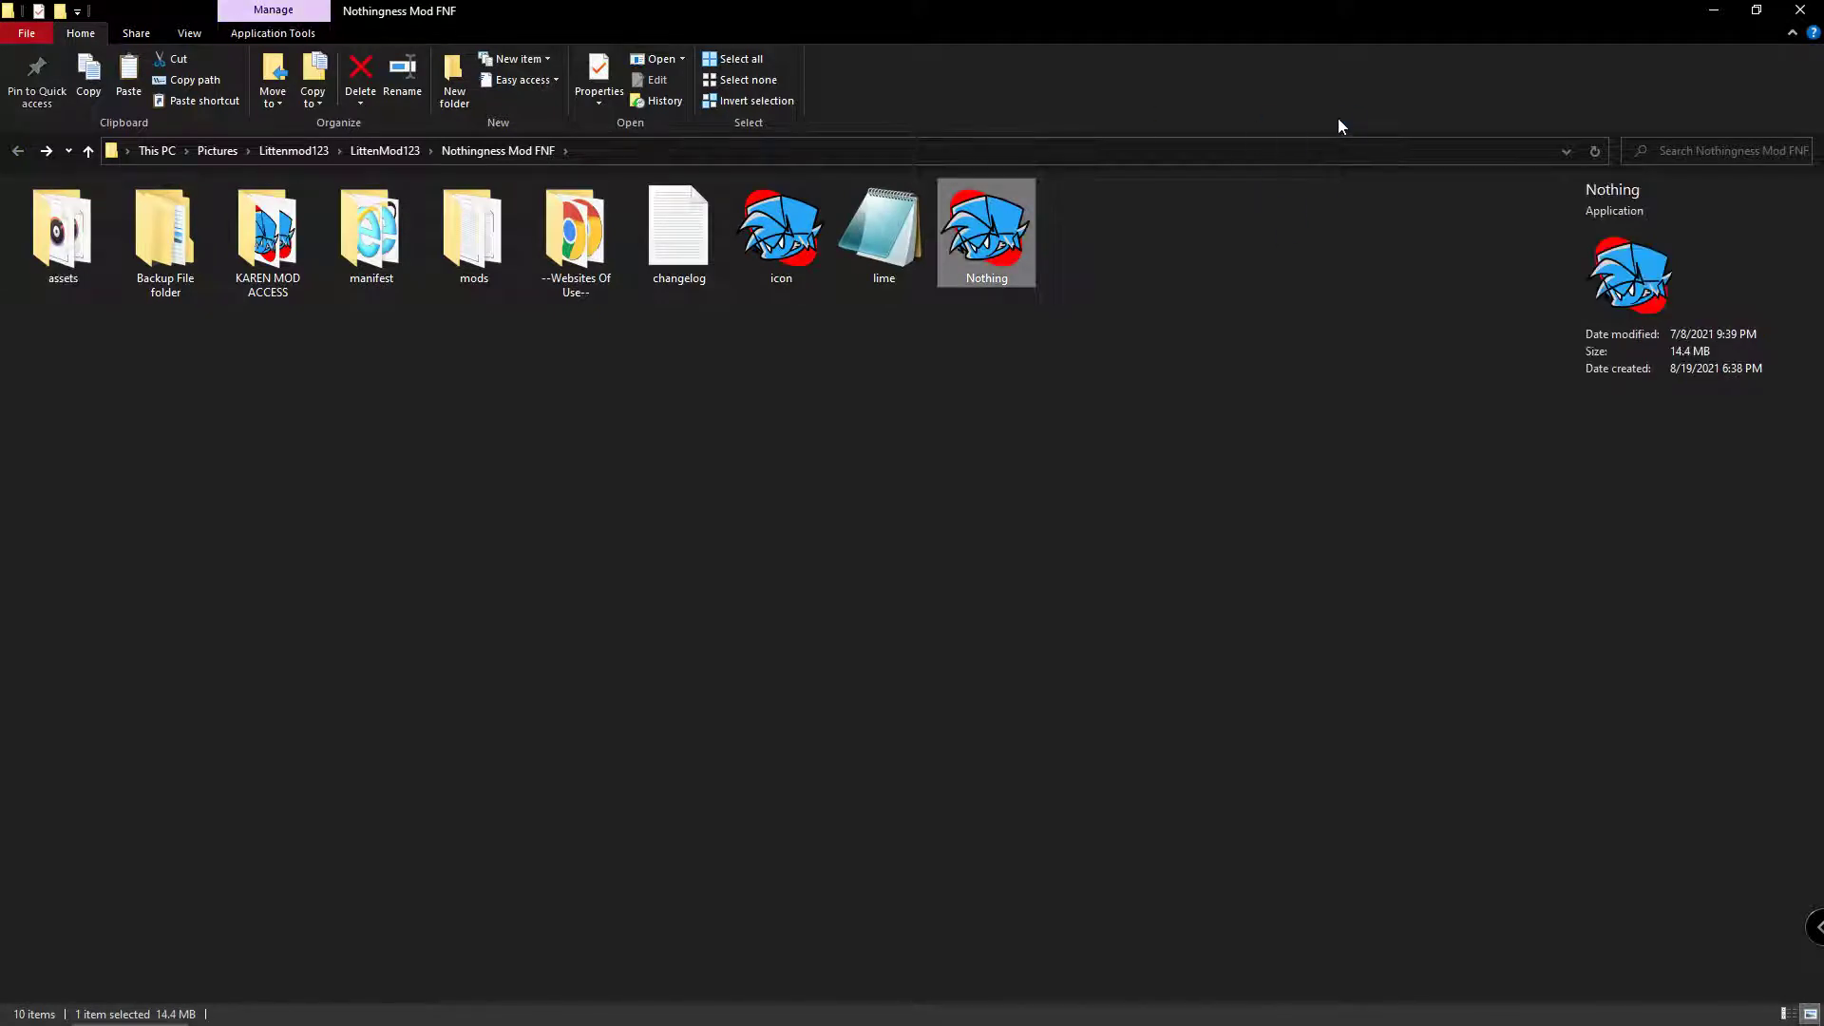
key("Return")
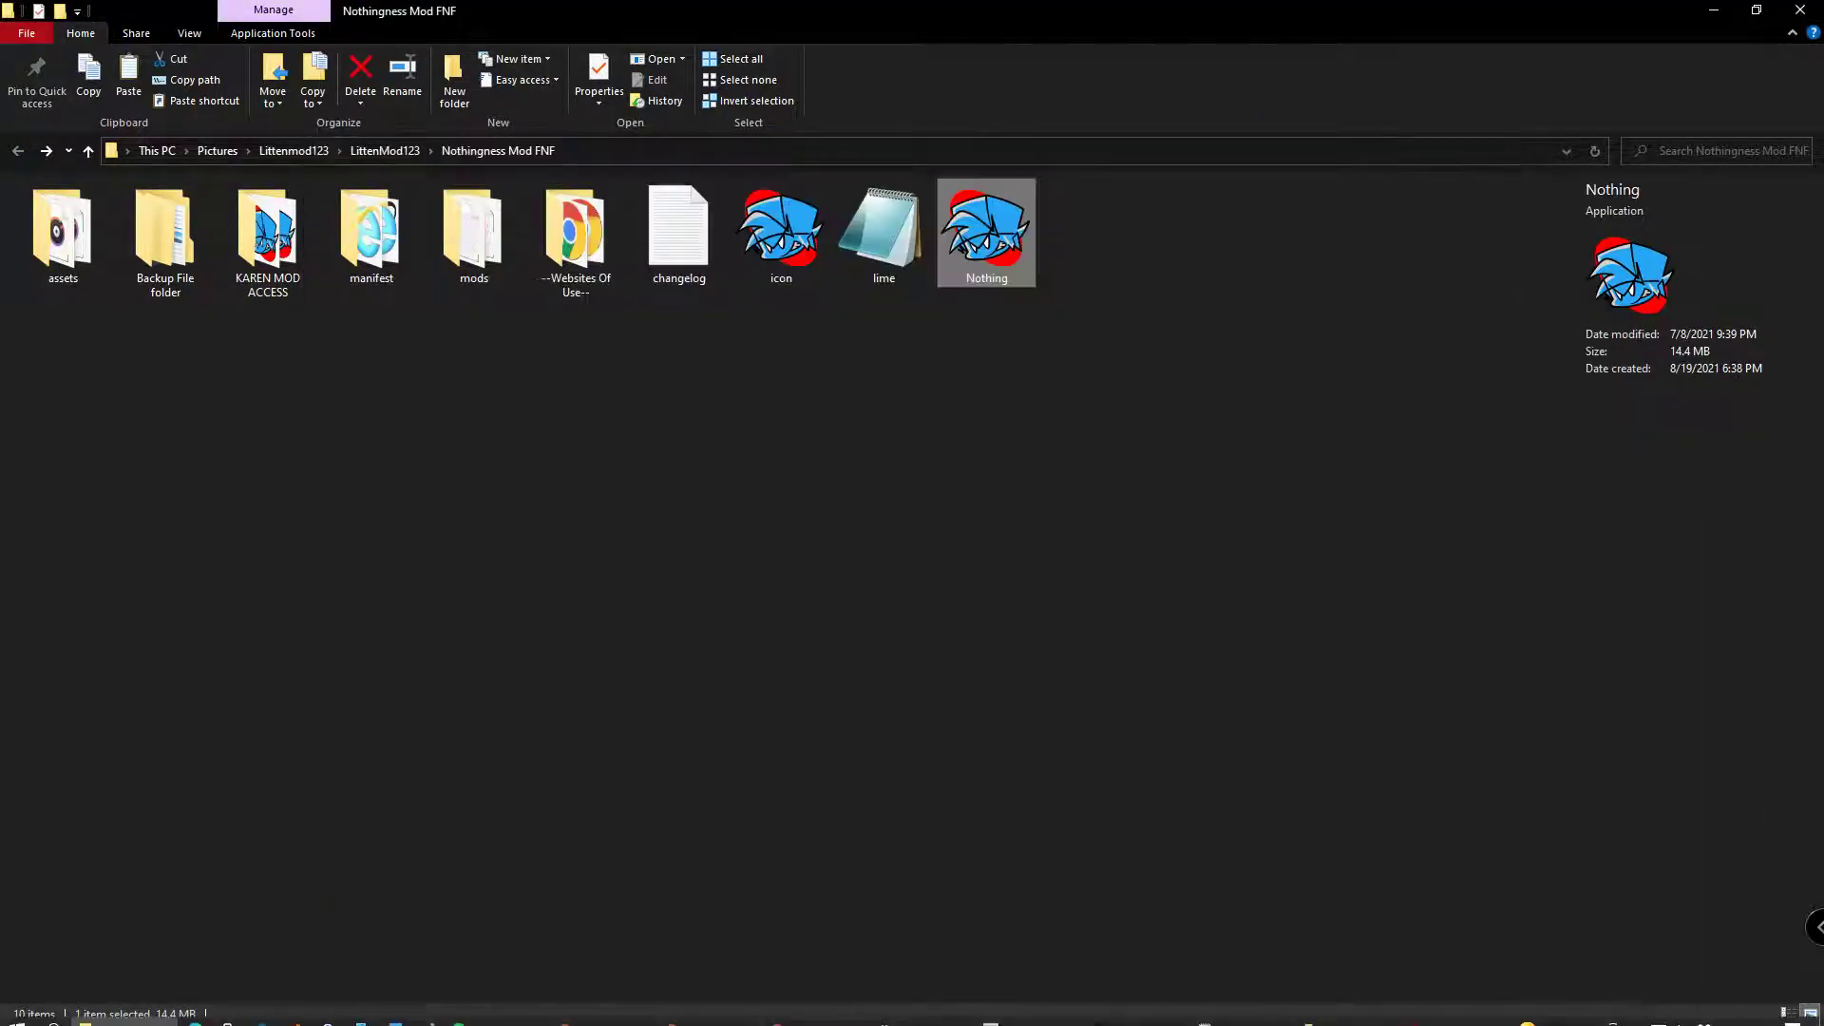
- Change the system's audio playback device to Speakers (Realtek High Definition Audio)
left_click(1681, 1011)
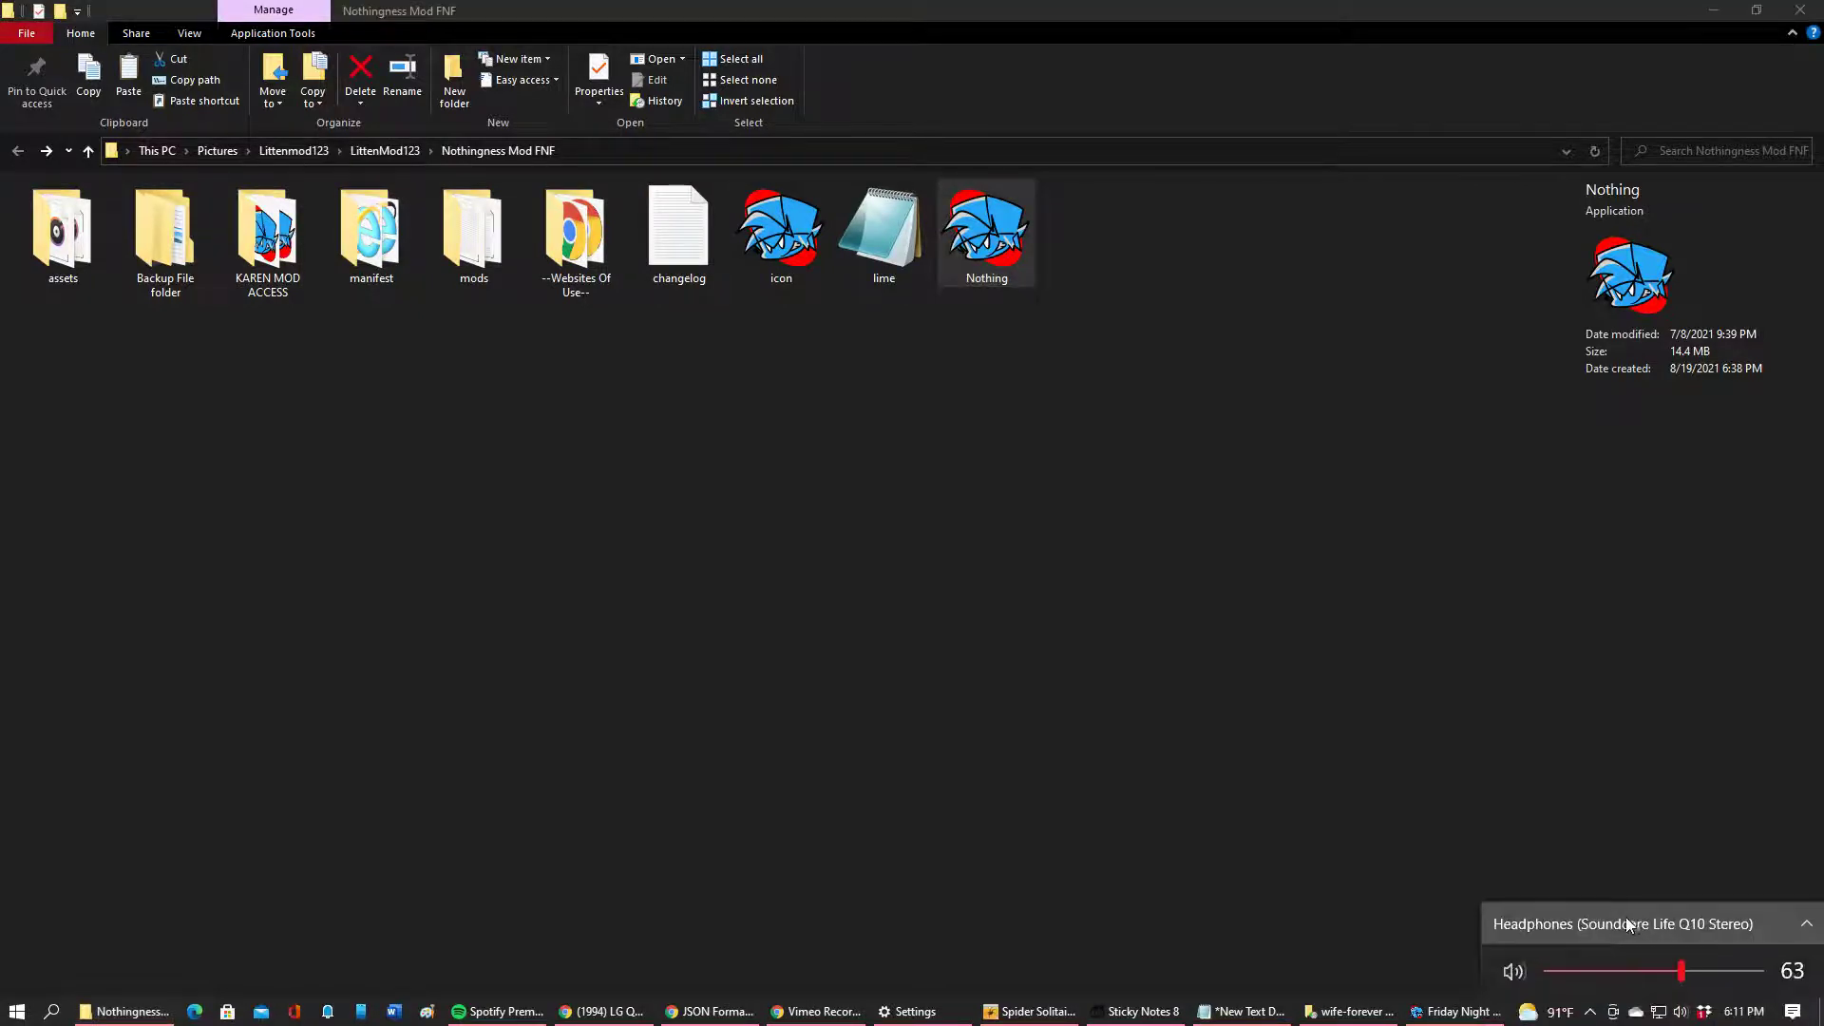
left_click(1628, 924)
scroll(1547, 910, "down", 1)
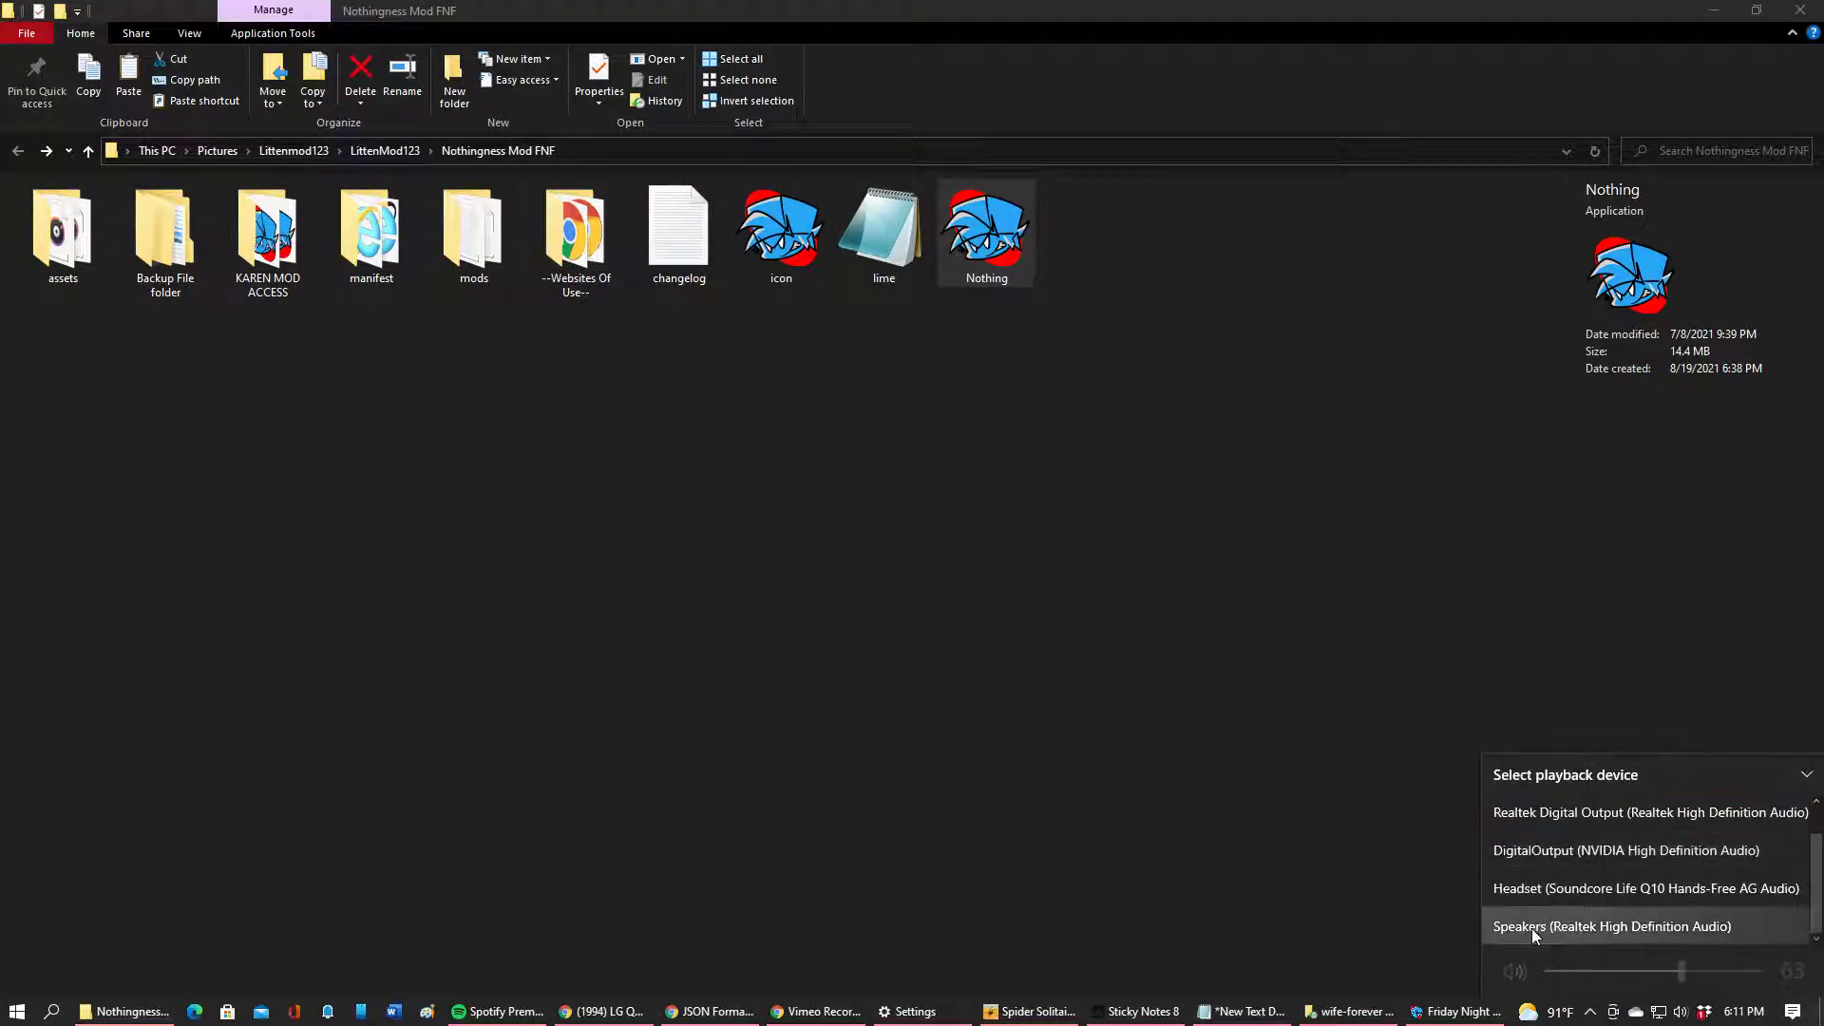
left_click(1531, 927)
left_click(1097, 641)
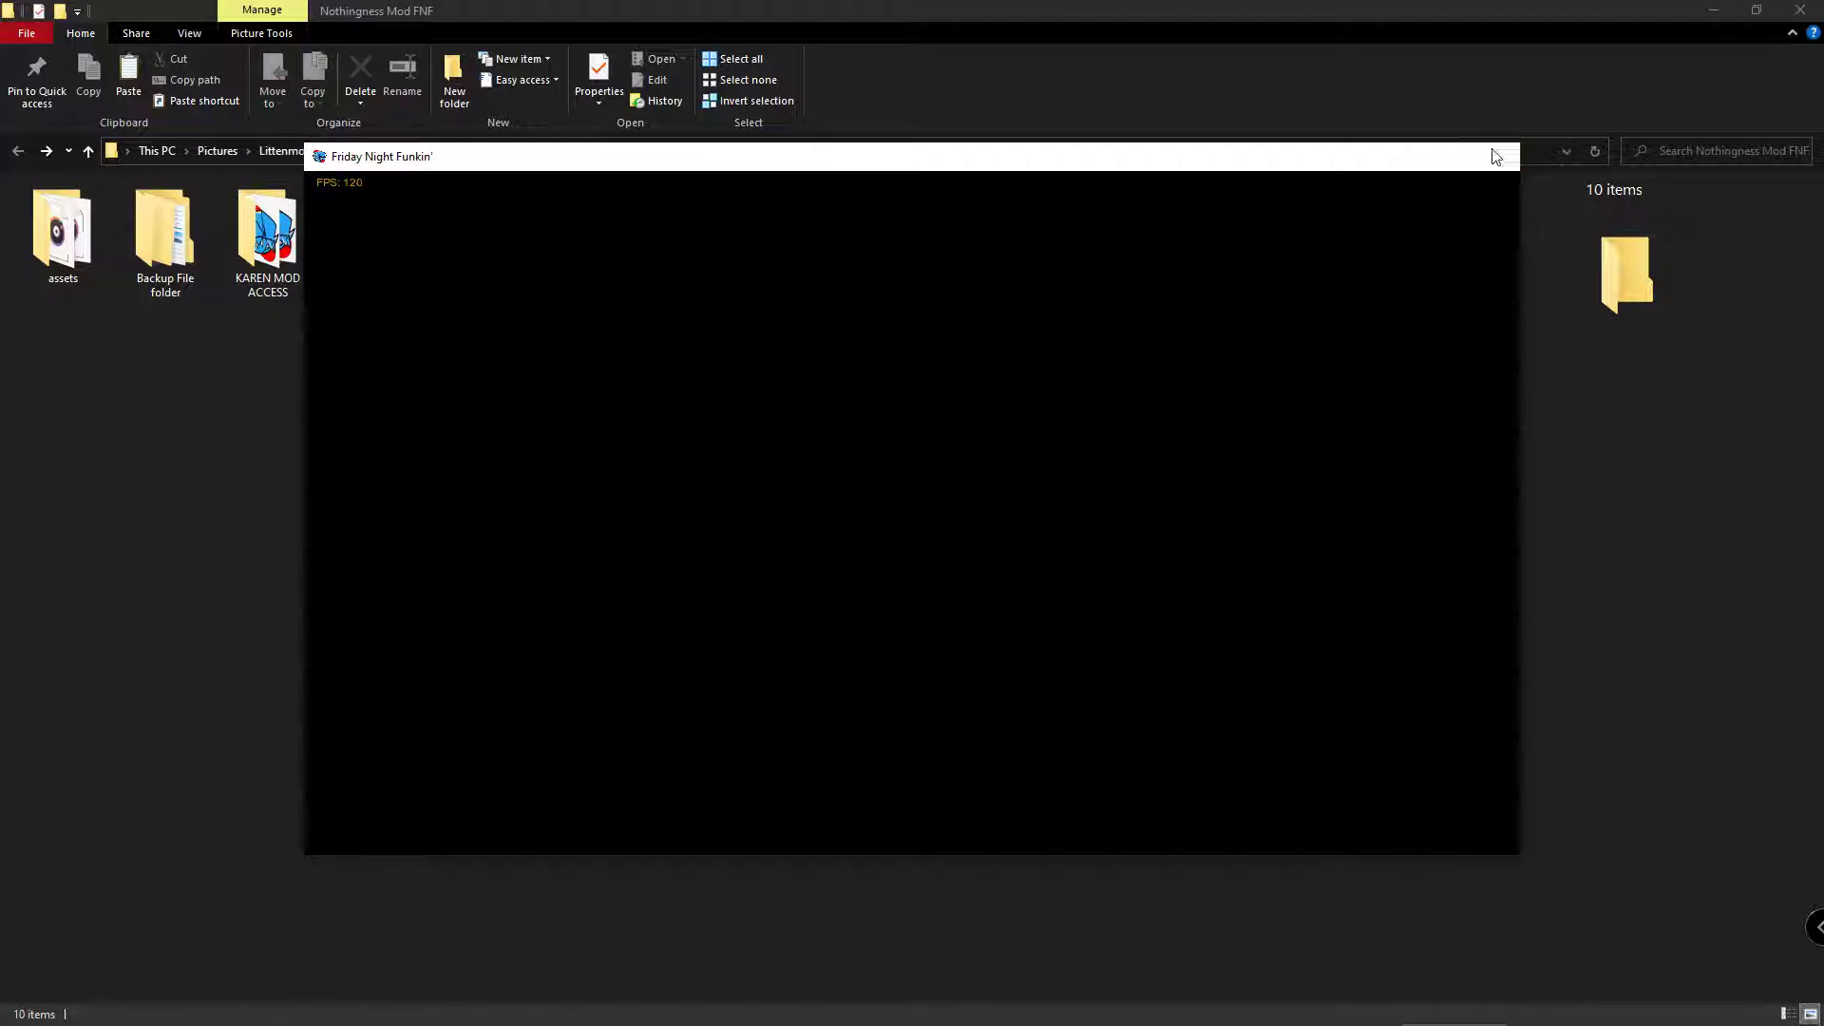
- Close the Friday Night Funkin' window, relaunch the Nothing application, and maximize the game window
left_click(1494, 151)
key("Return")
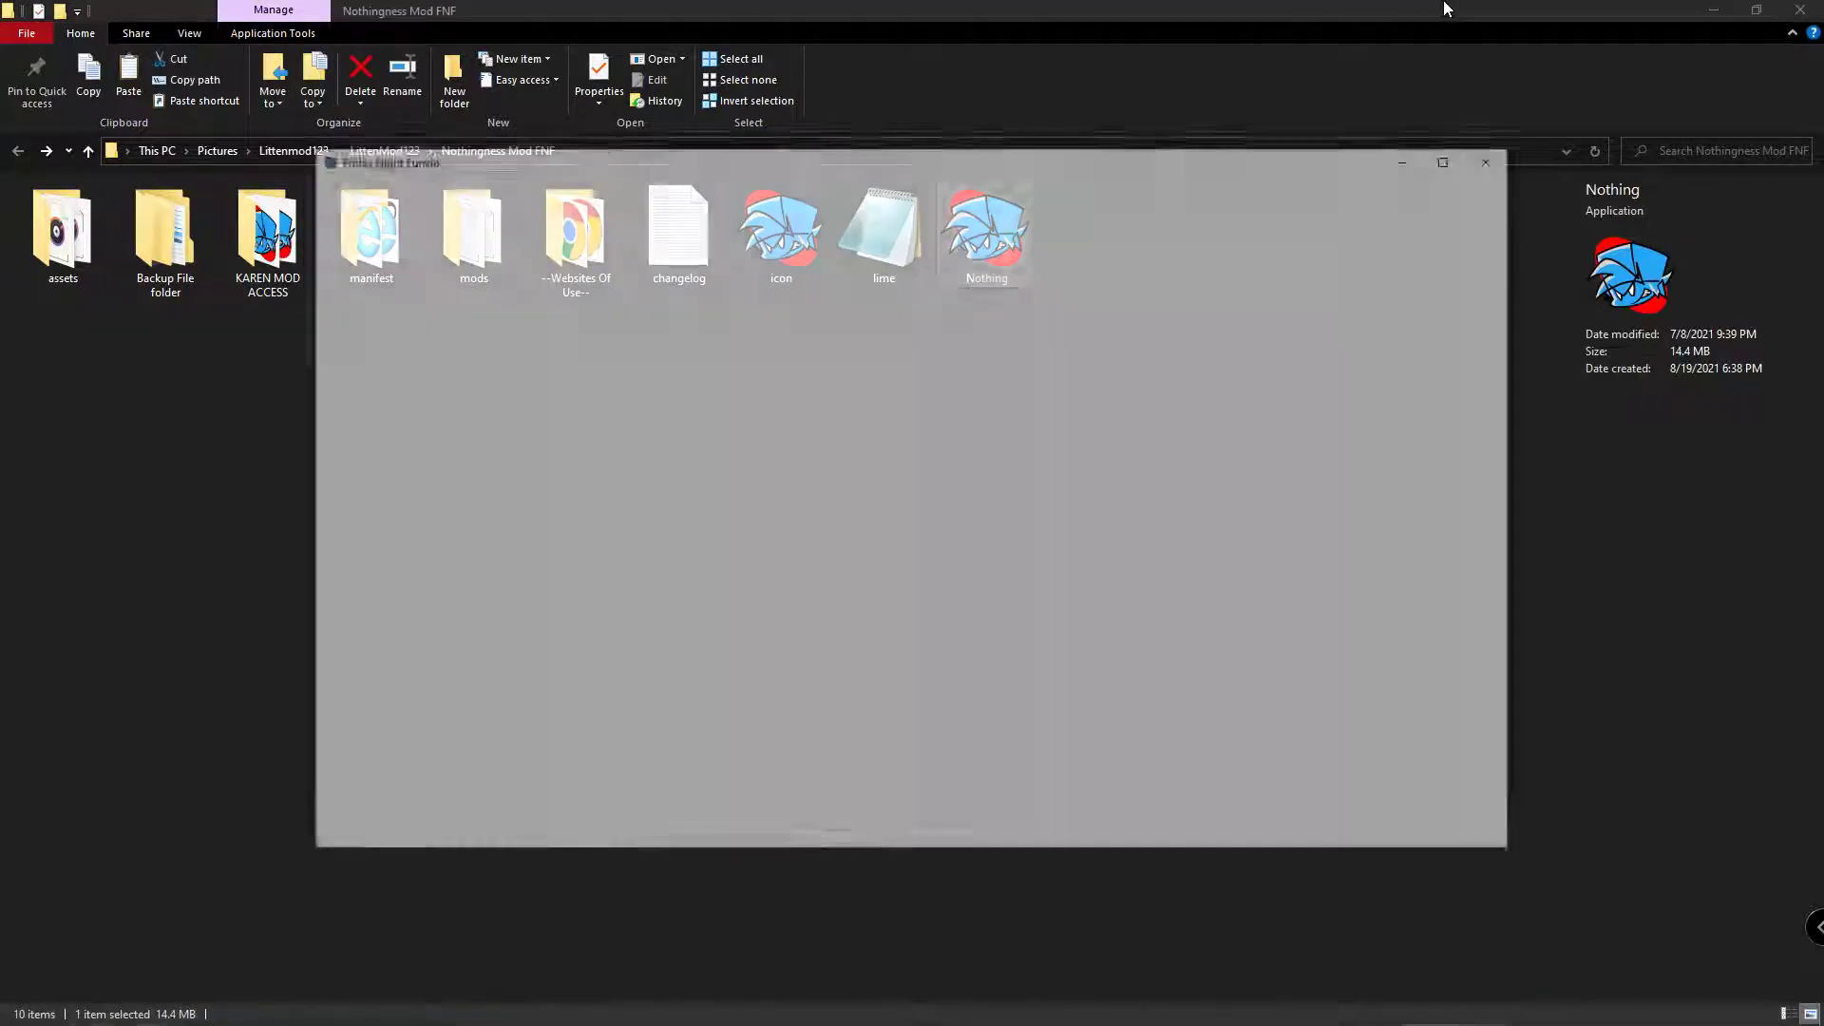
left_click(1454, 156)
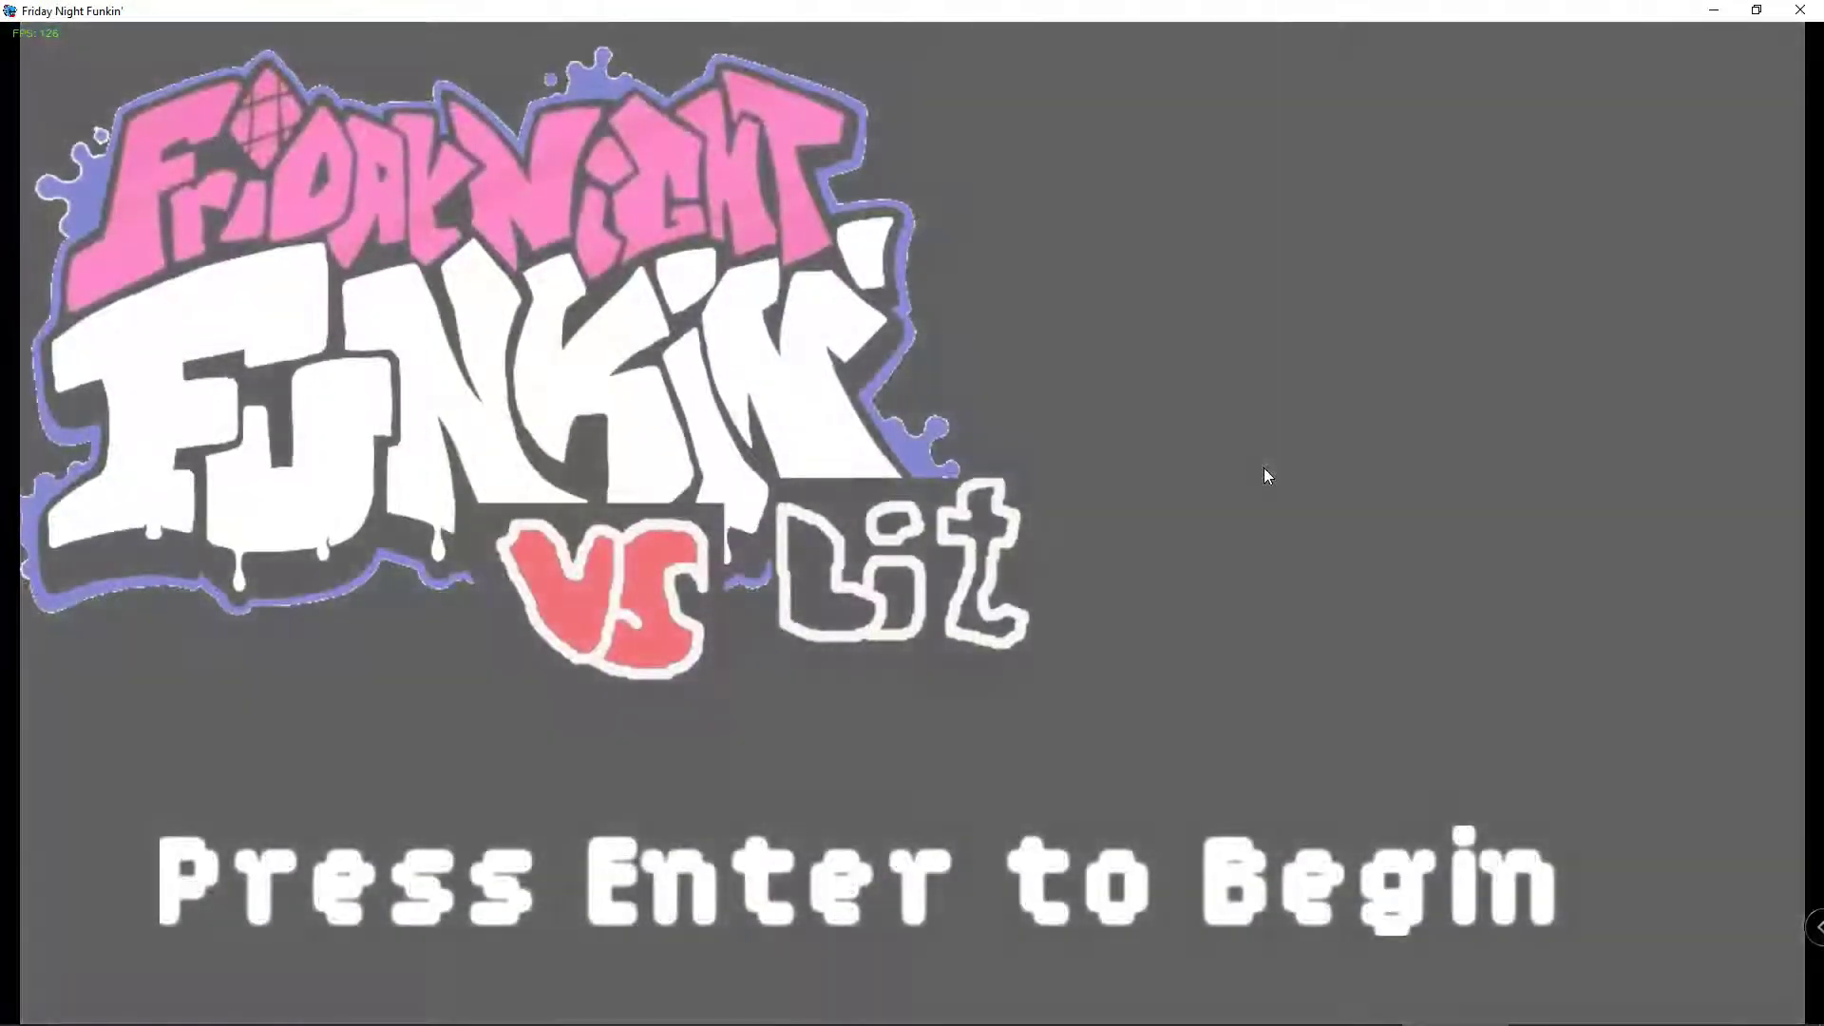
- Pass the opening screens, enter Story Mode, and start the Wife-Forever, Sky and Manifest week on Hard difficulty
key("Return")
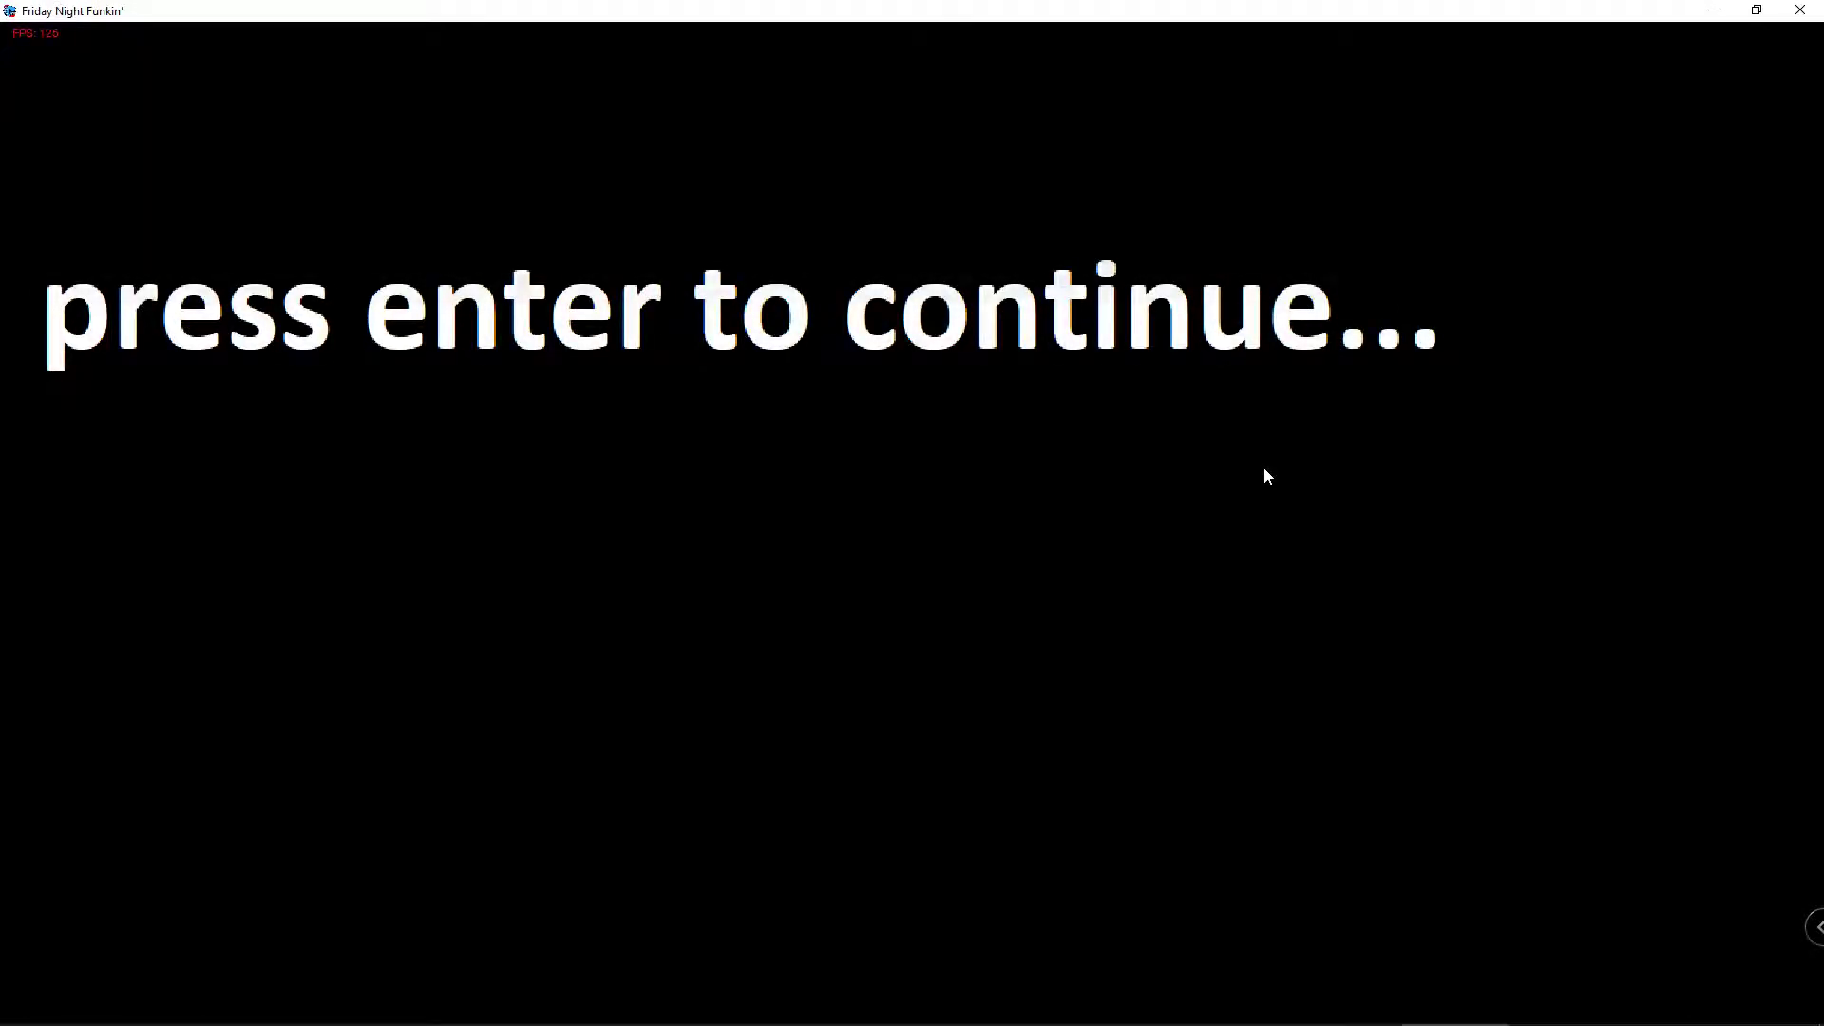
key("Return")
key("Down")
key("Down")
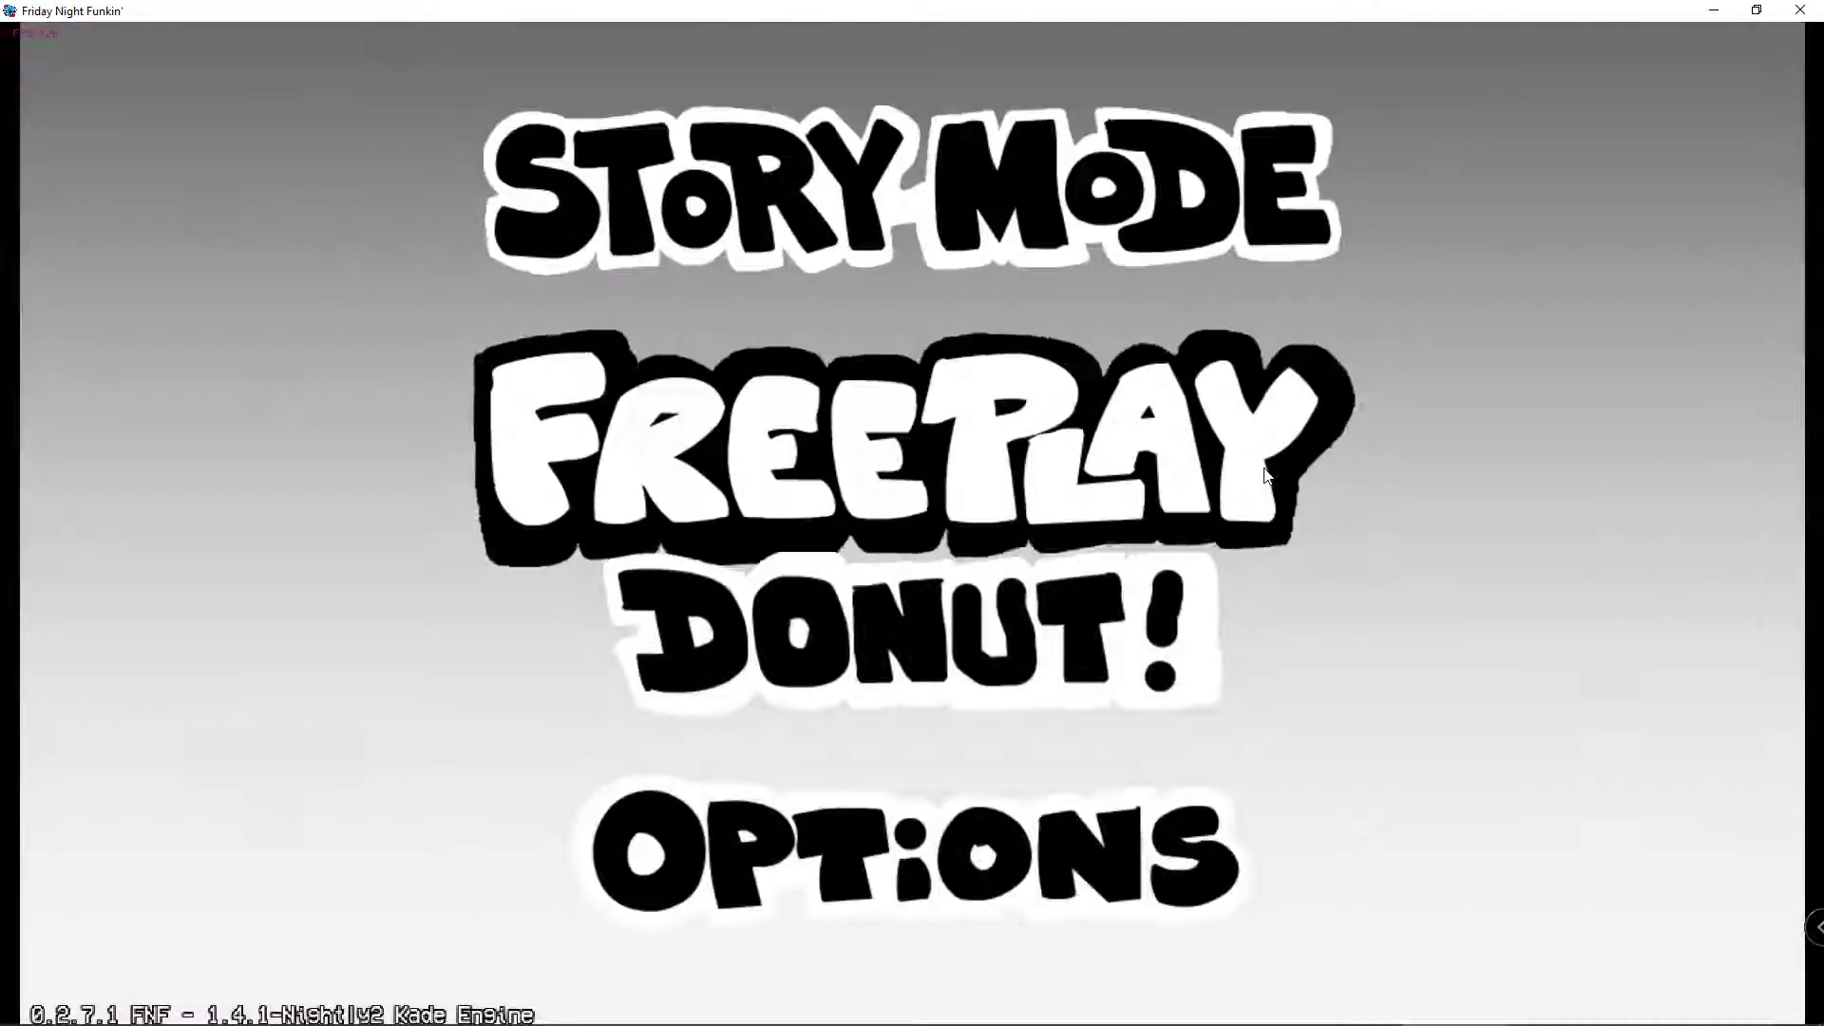
key("Up")
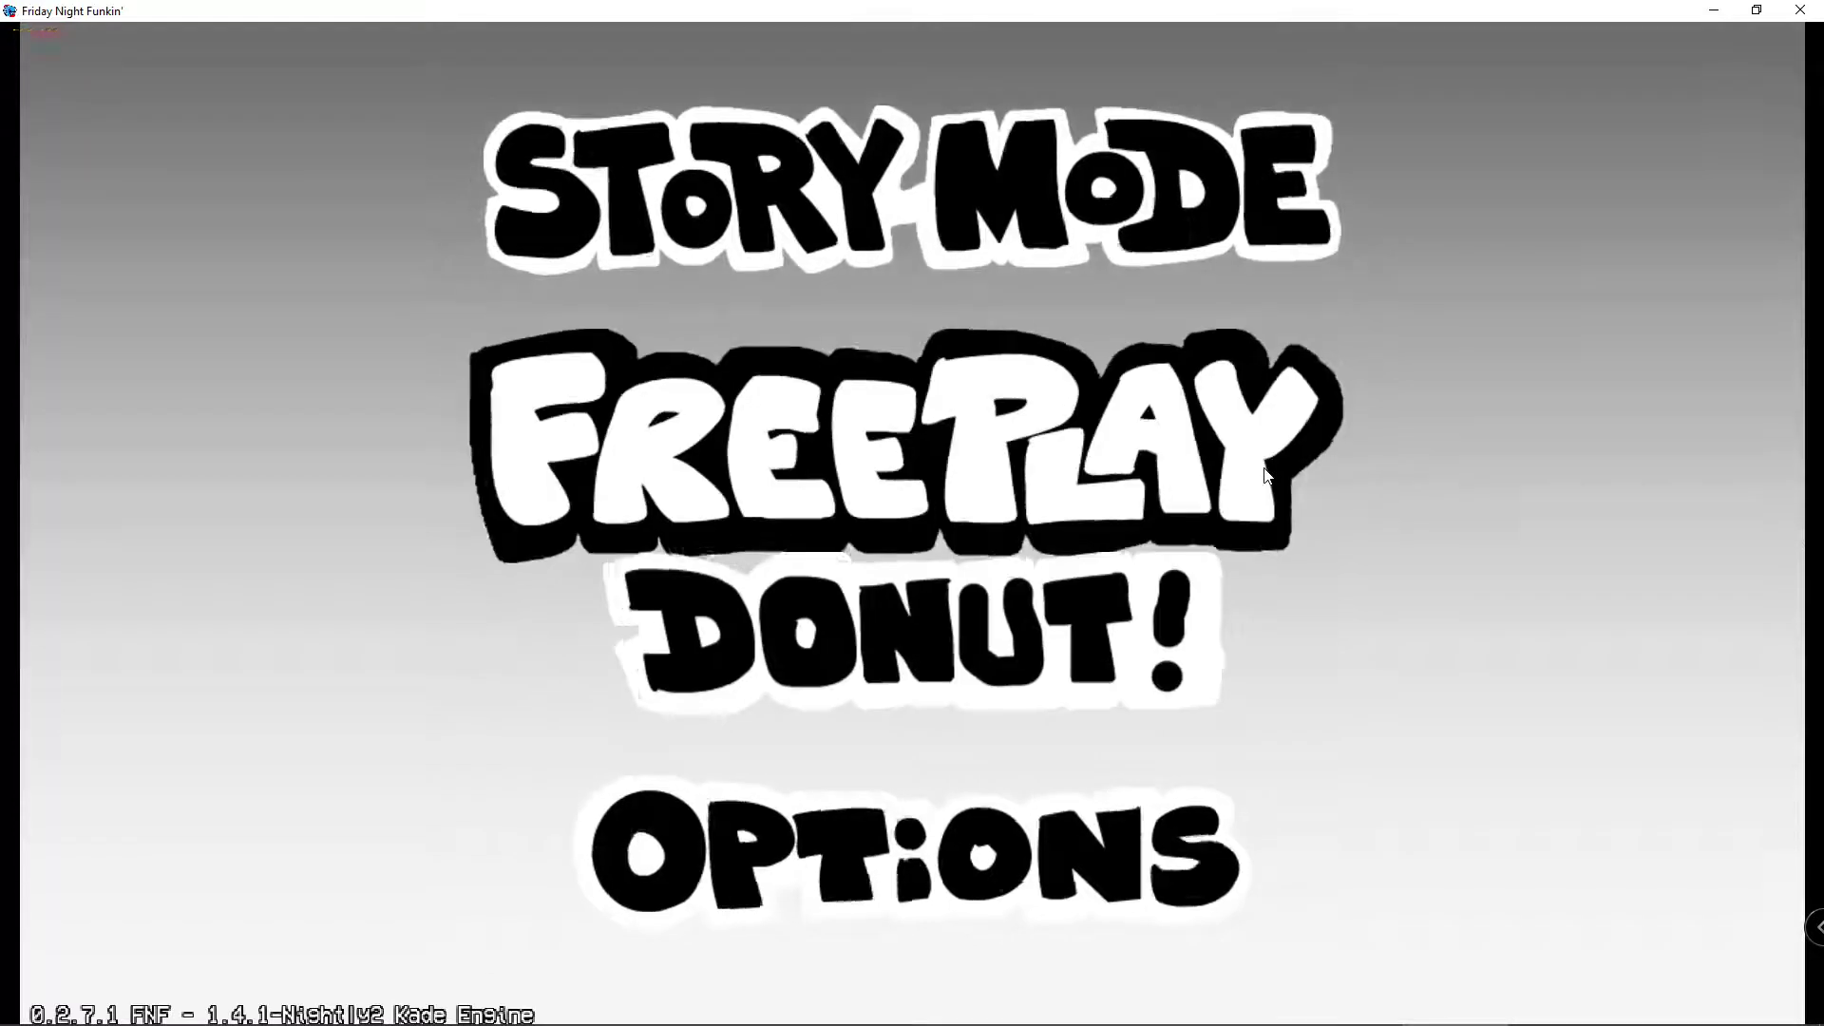
key("Up")
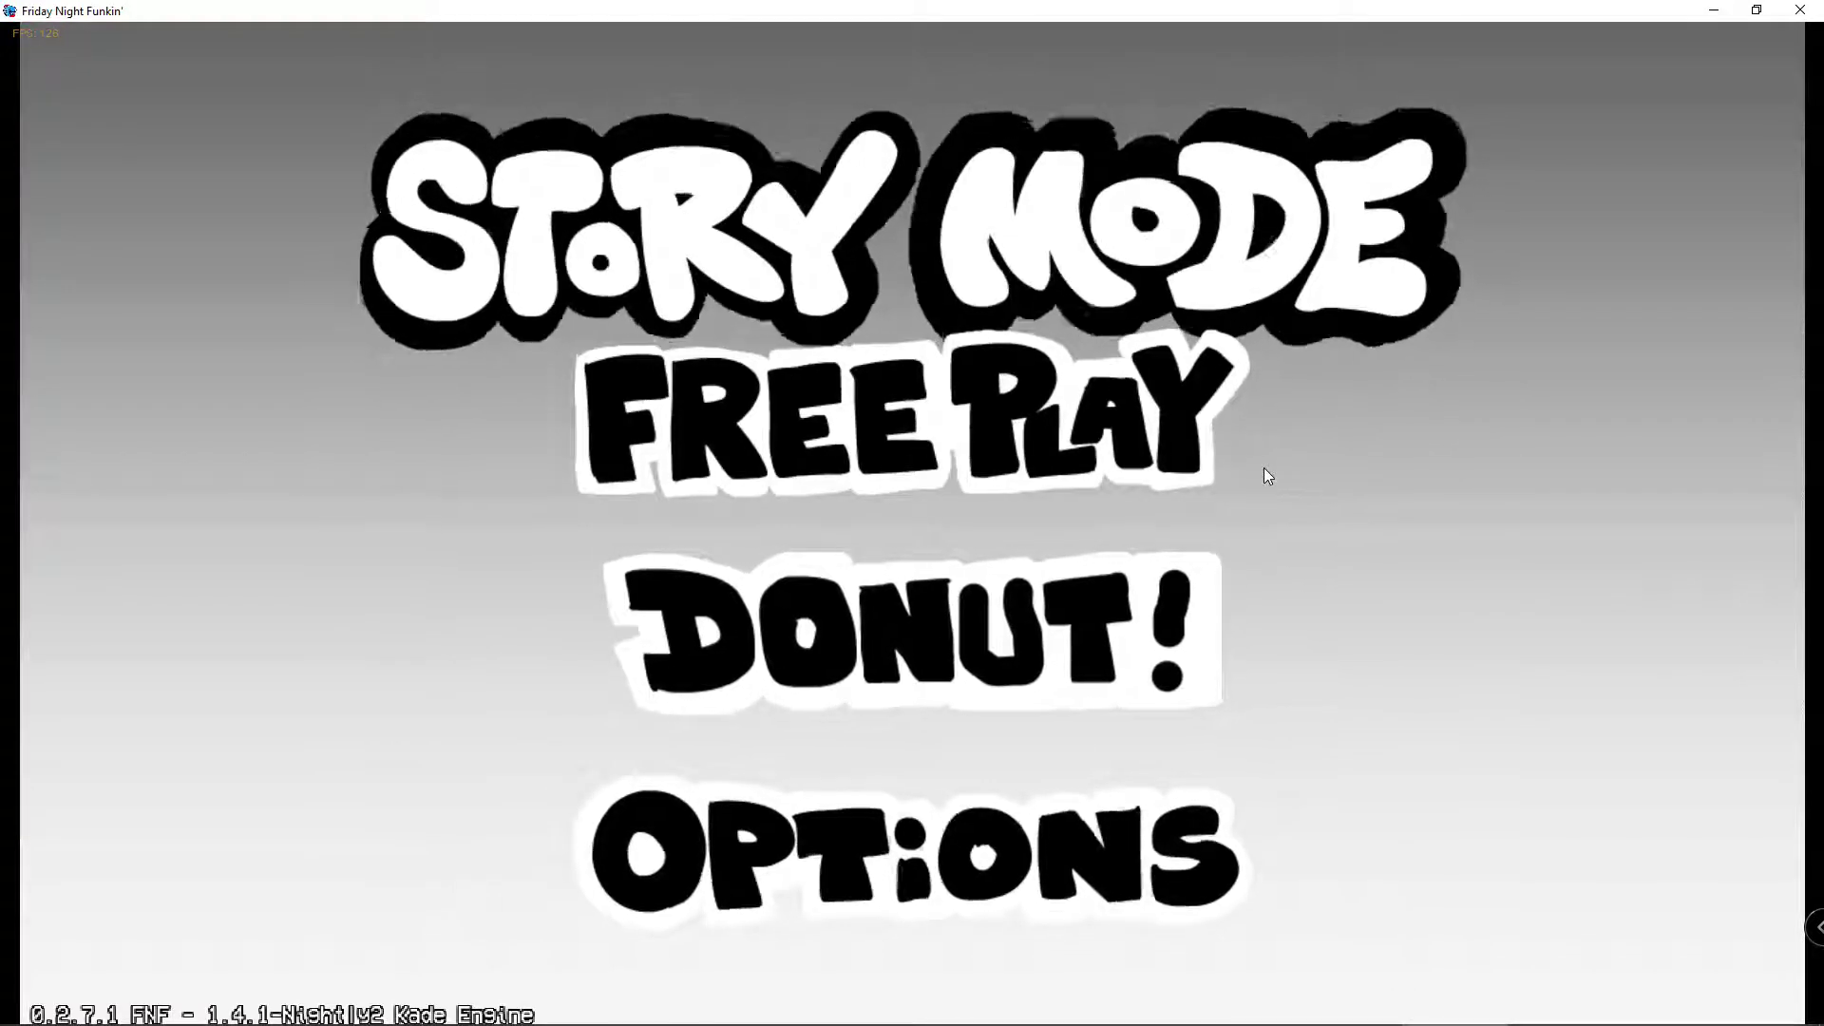
key("Return")
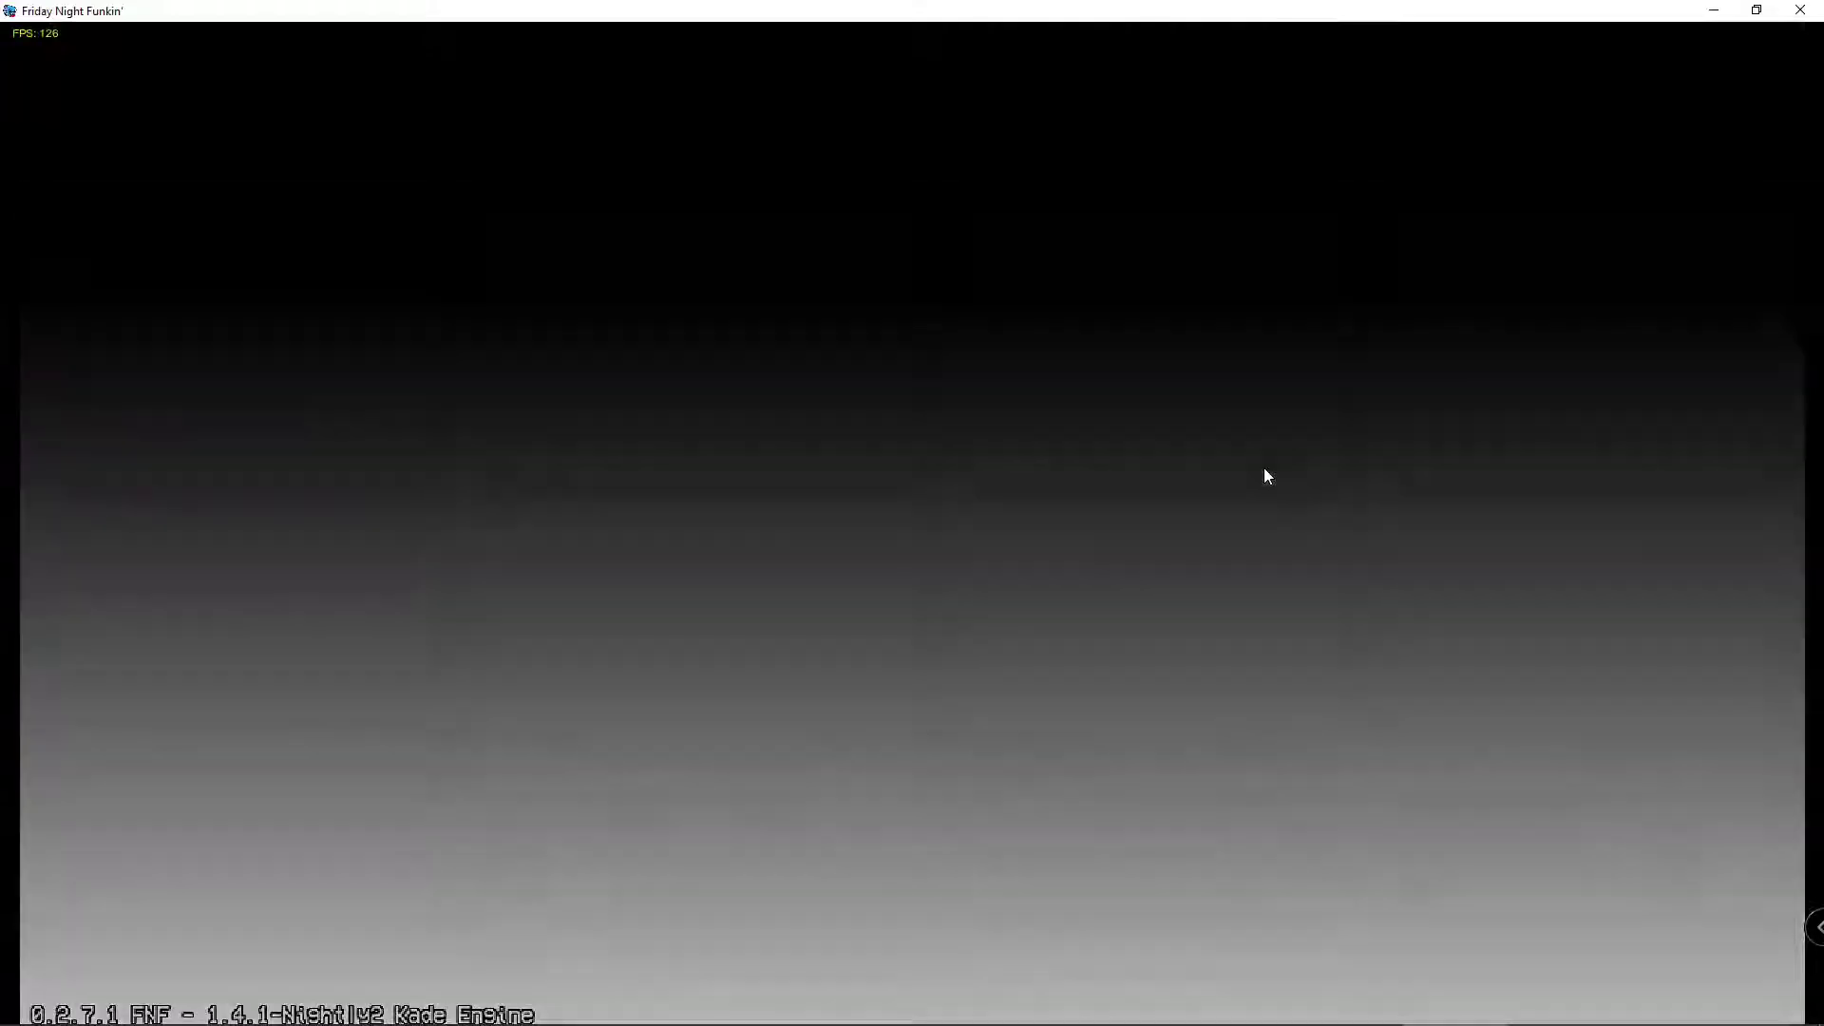
key("Down")
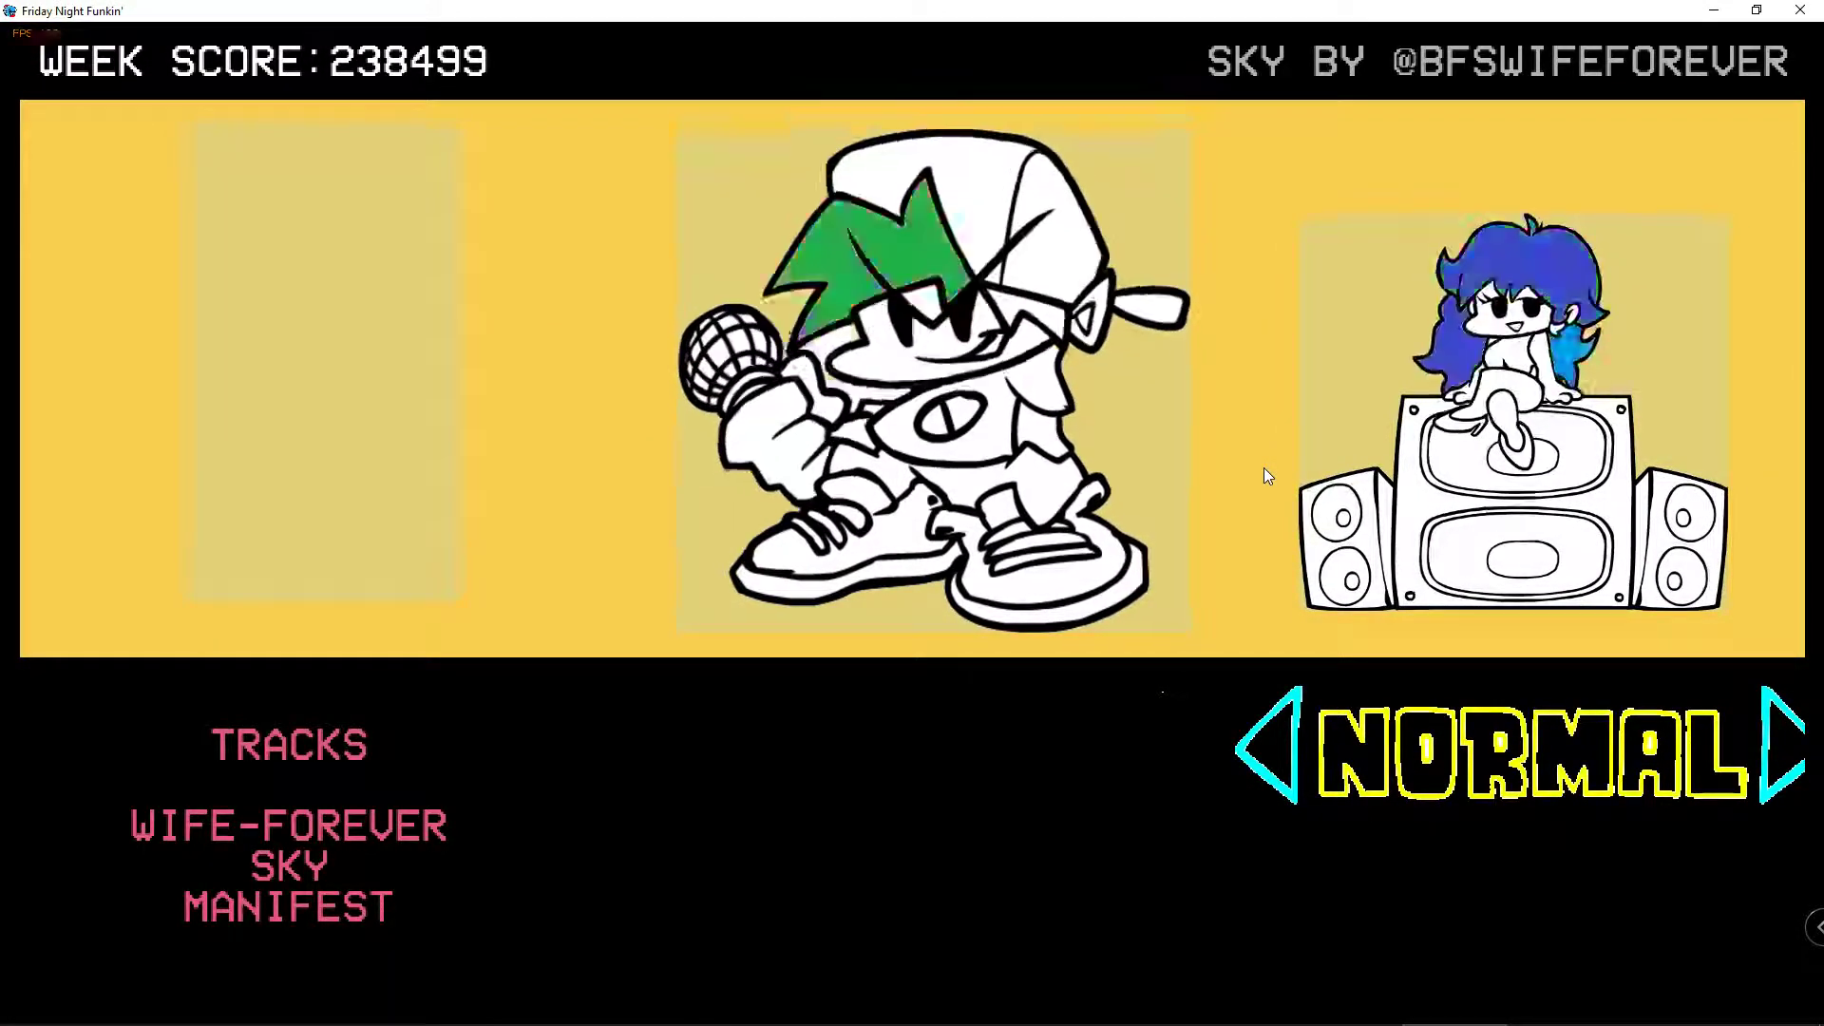
key("Right")
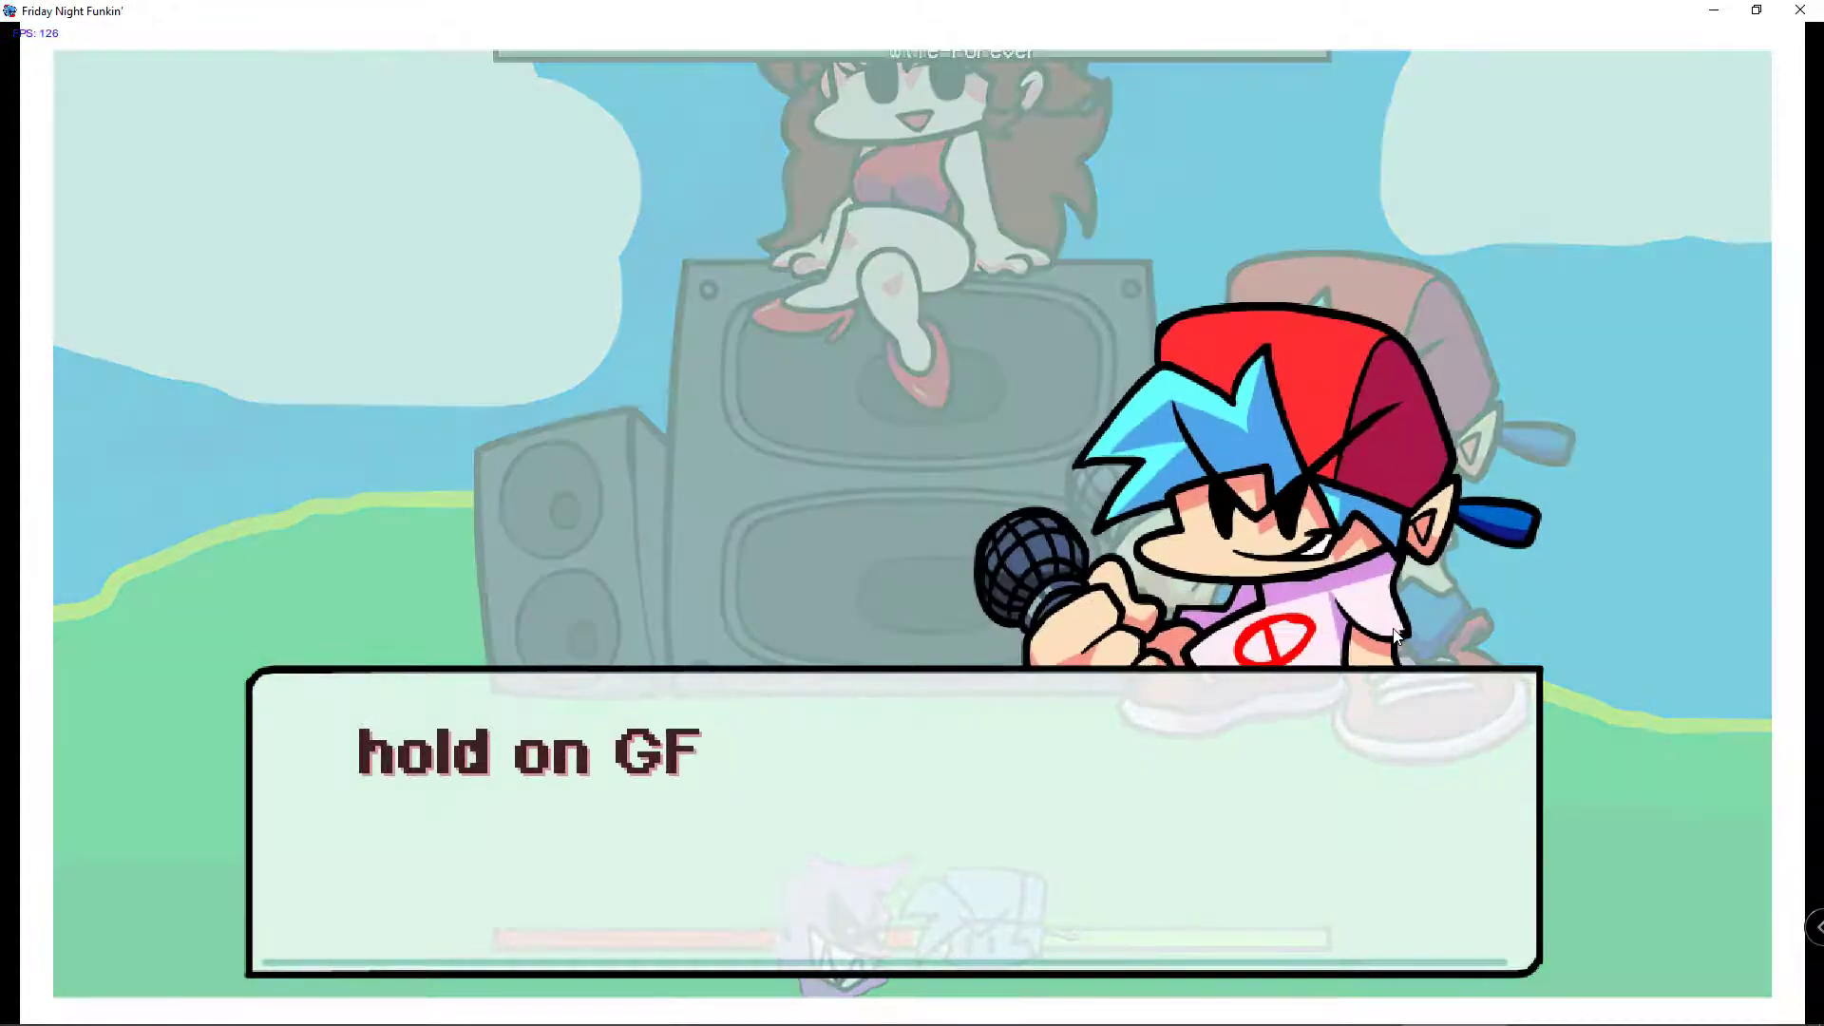
- Advance through the opening dialogue and lower the game volume by three levels
key("Return")
key("minus")
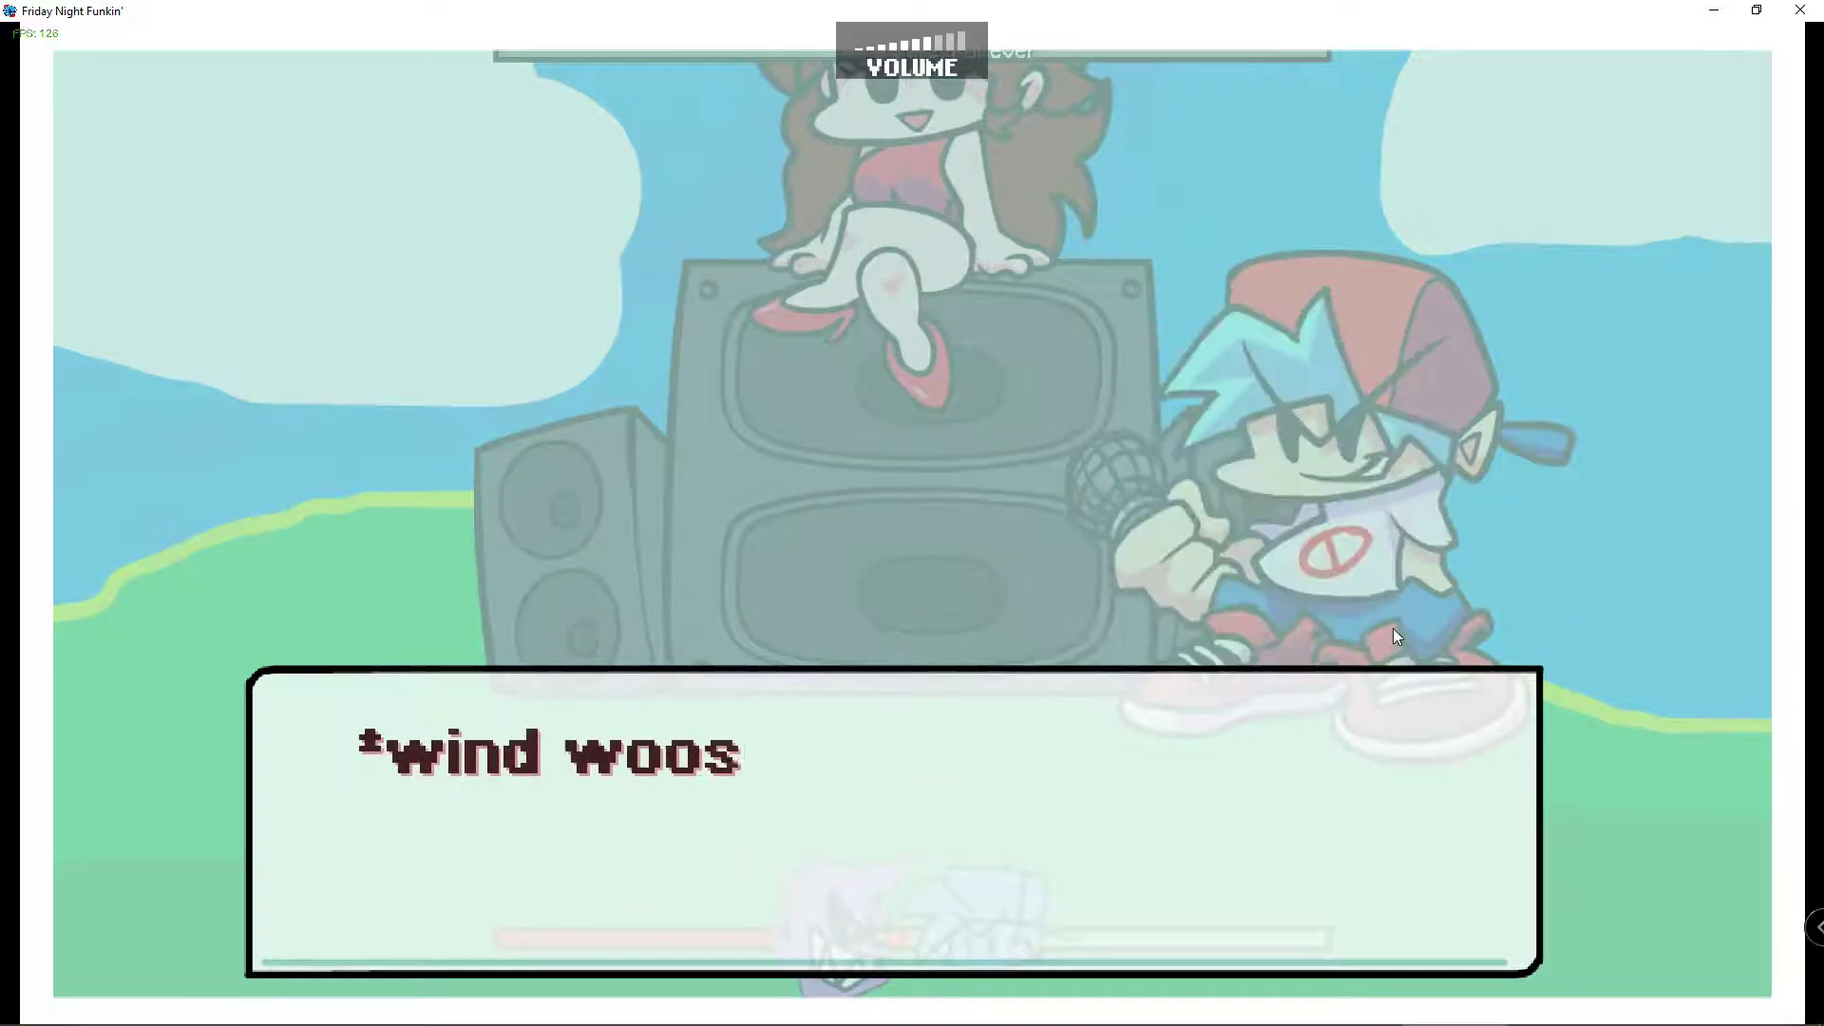
key("minus")
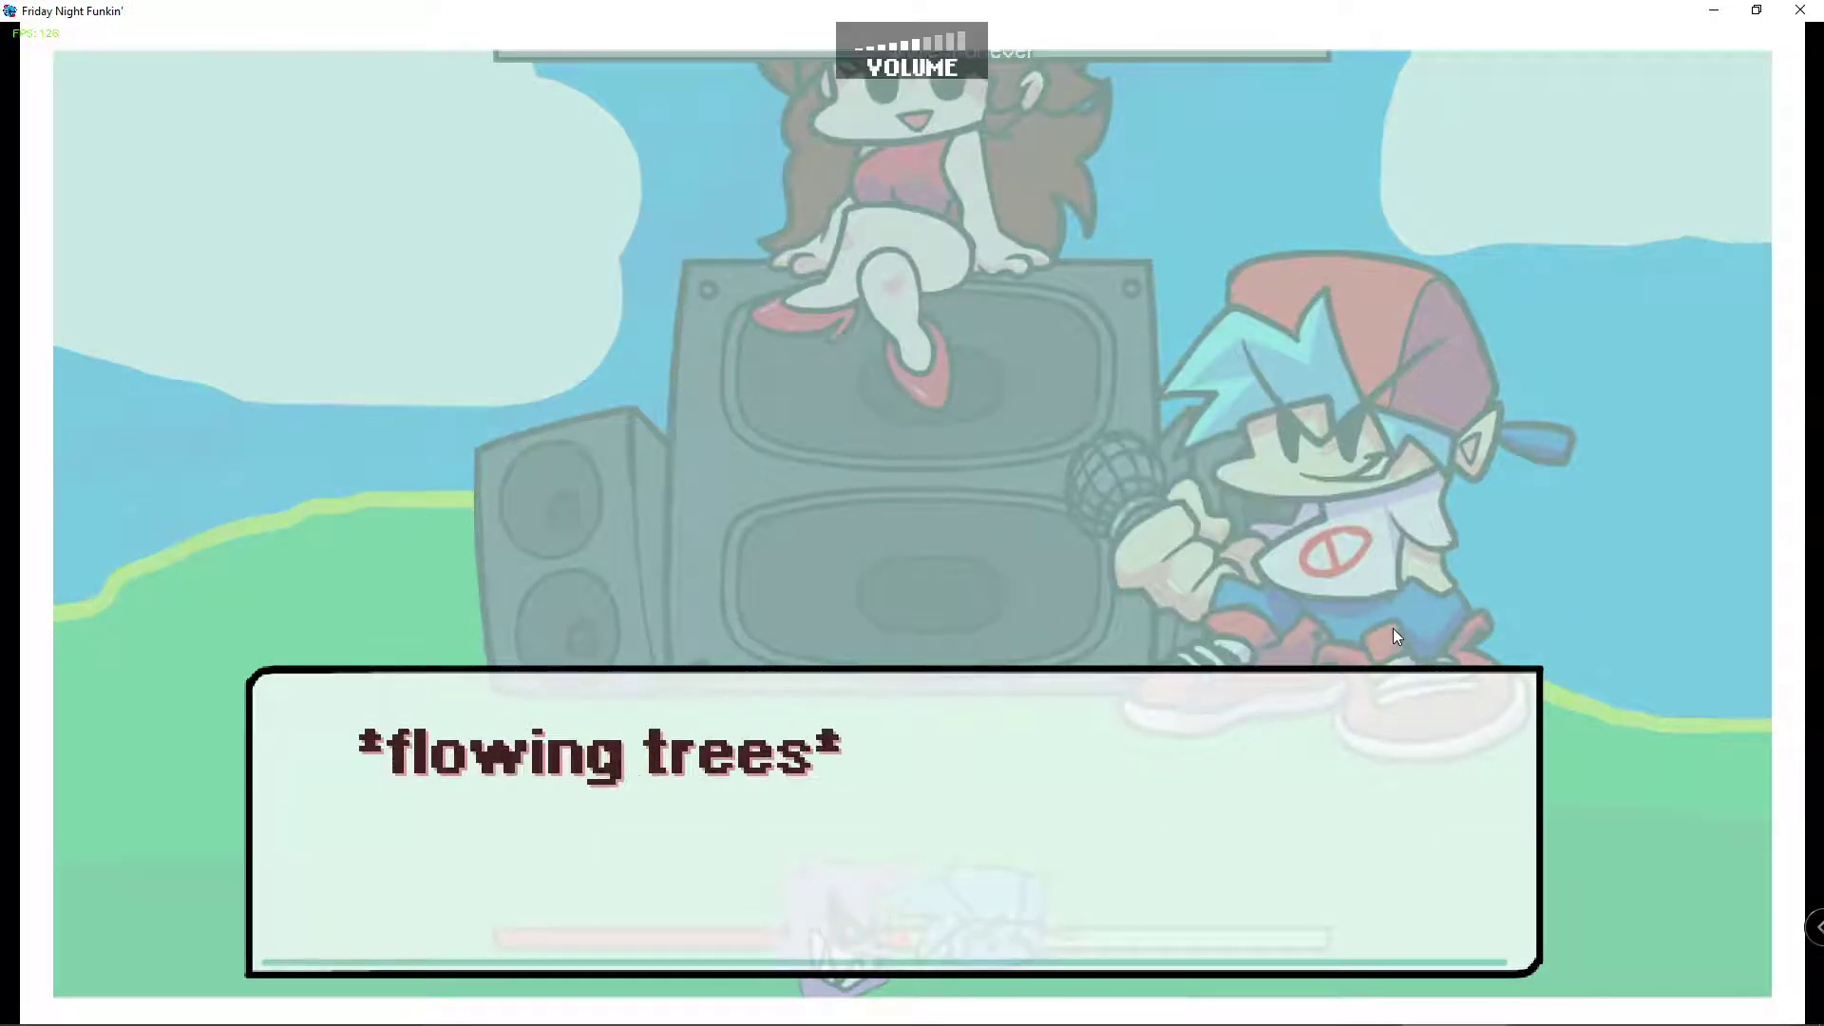
key("minus")
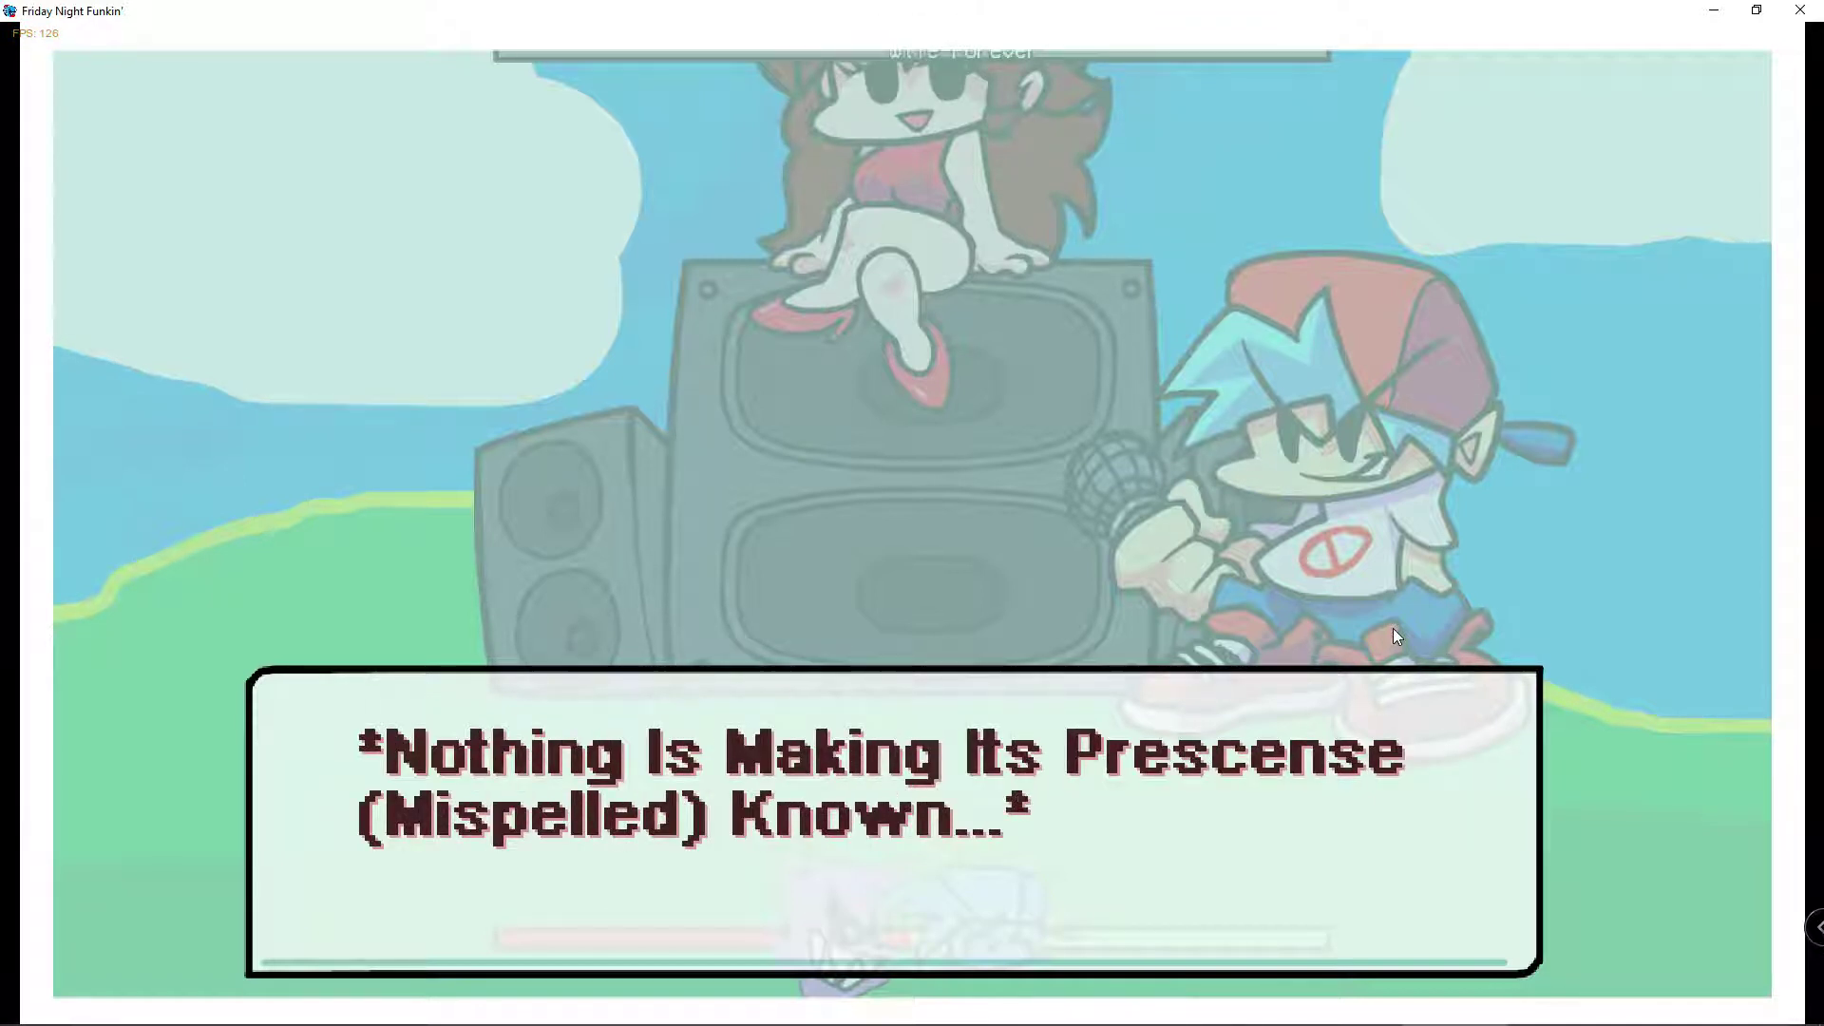
key("Return")
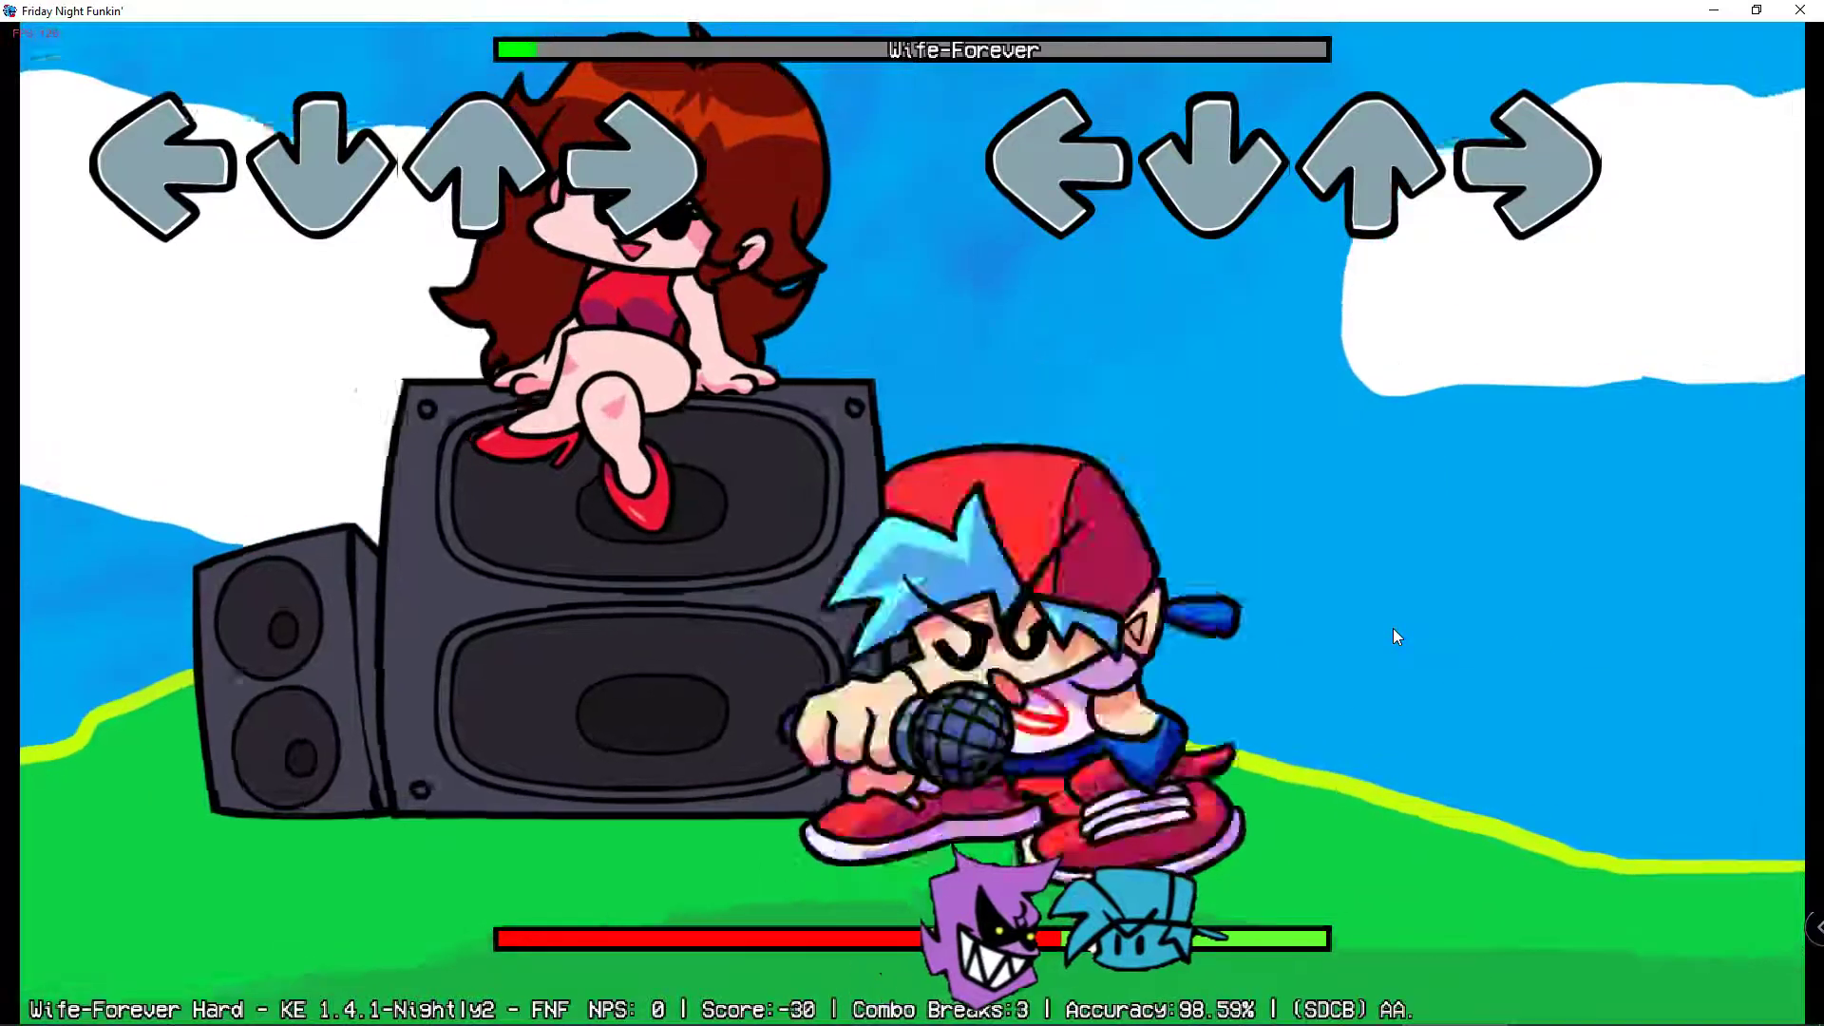
- Try to play the Wife-Forever song on Hard by hitting the player's arrow notes
key("Down")
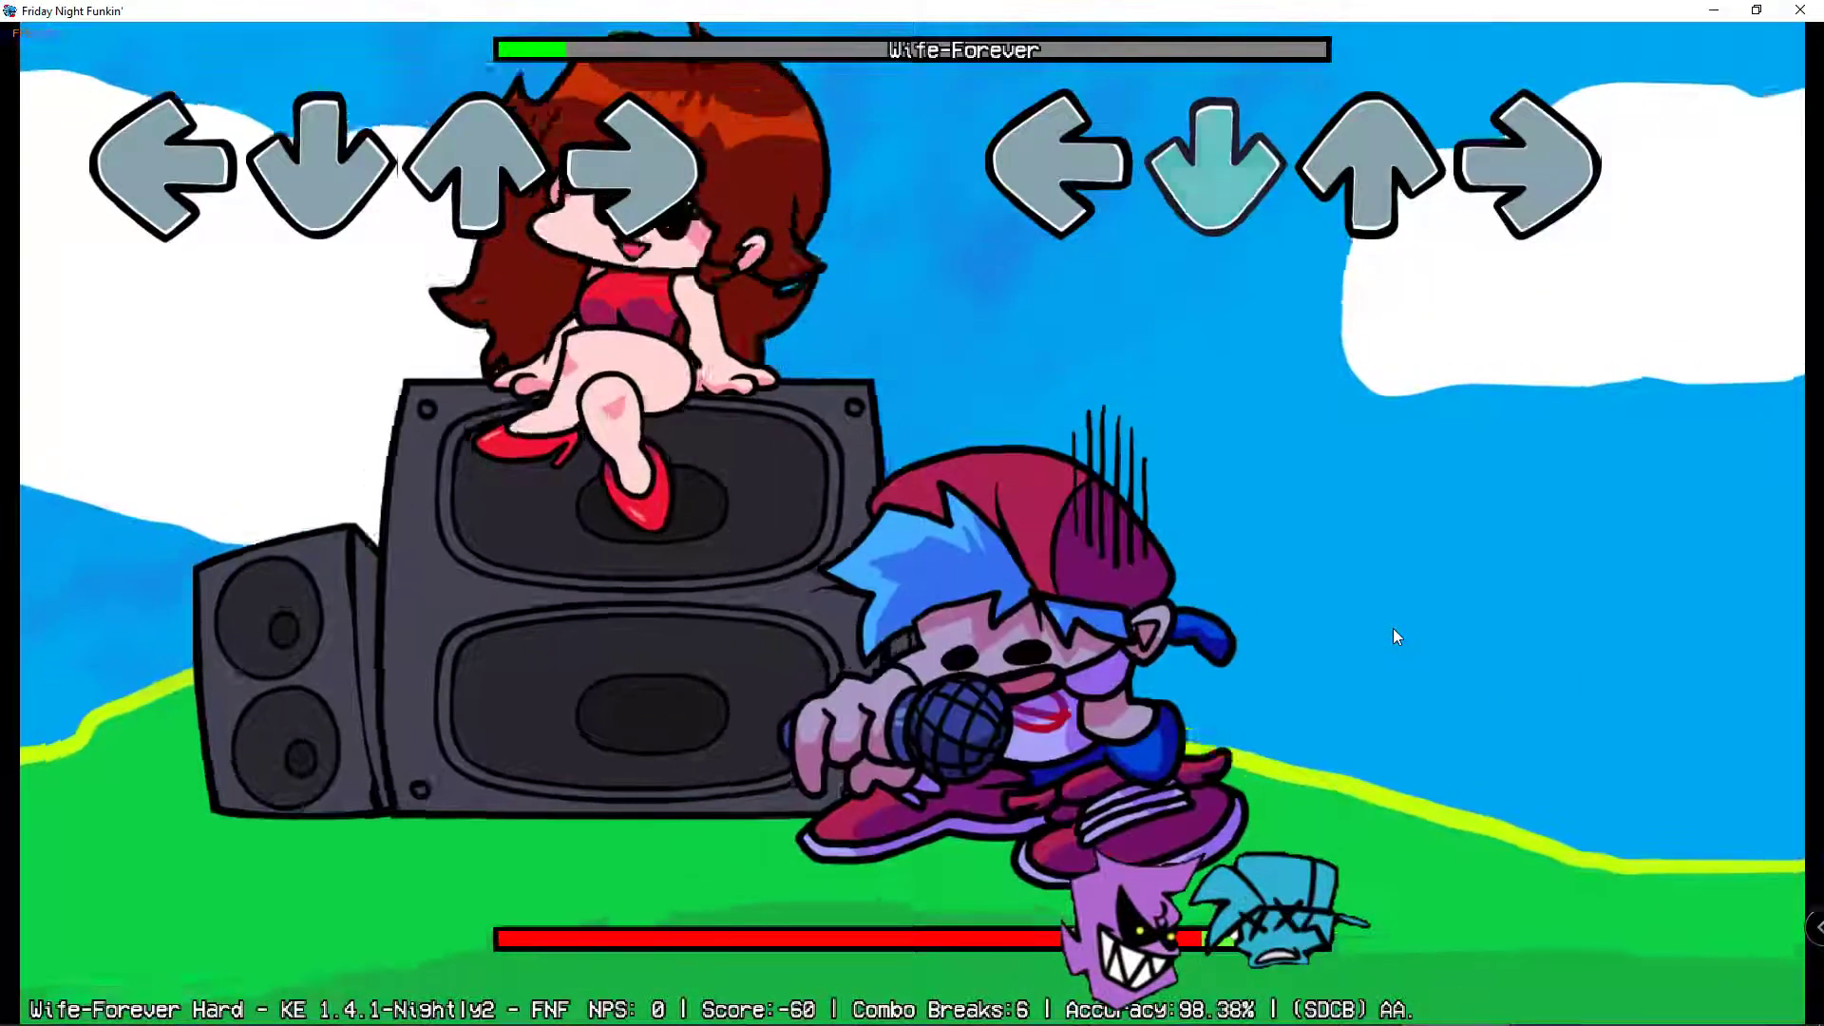
key("Left")
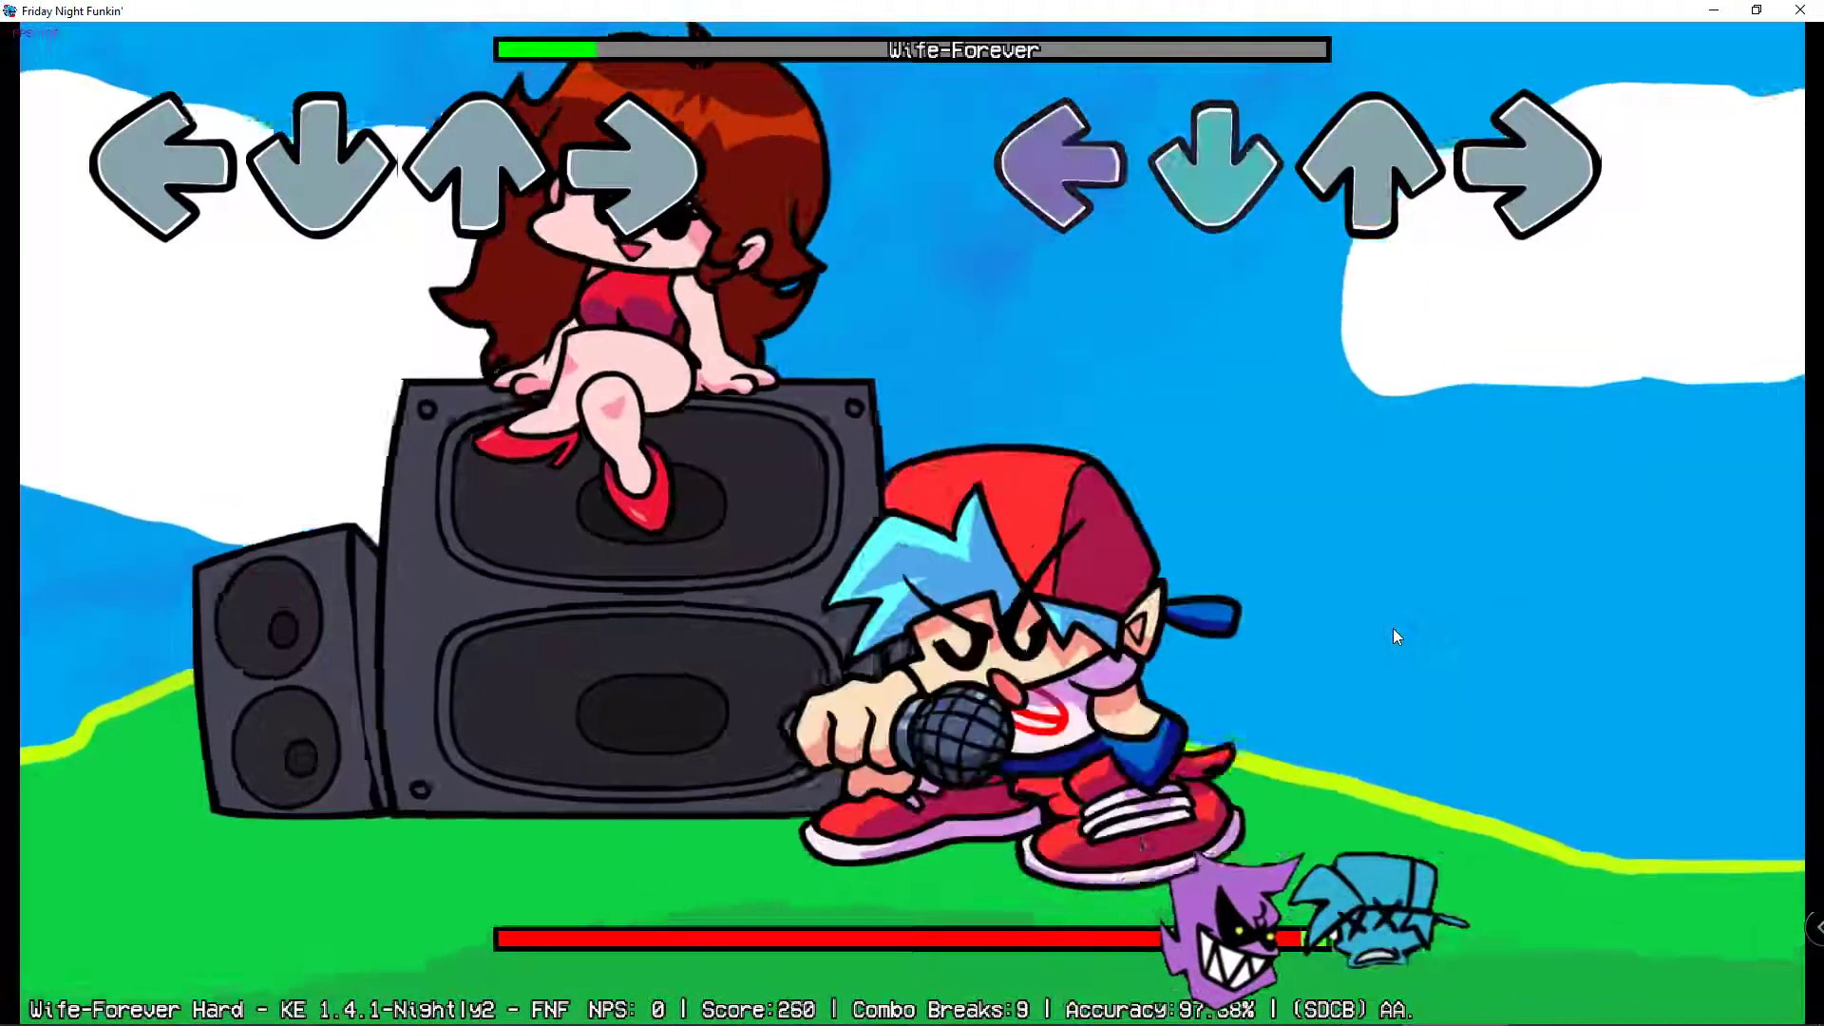
key("Right")
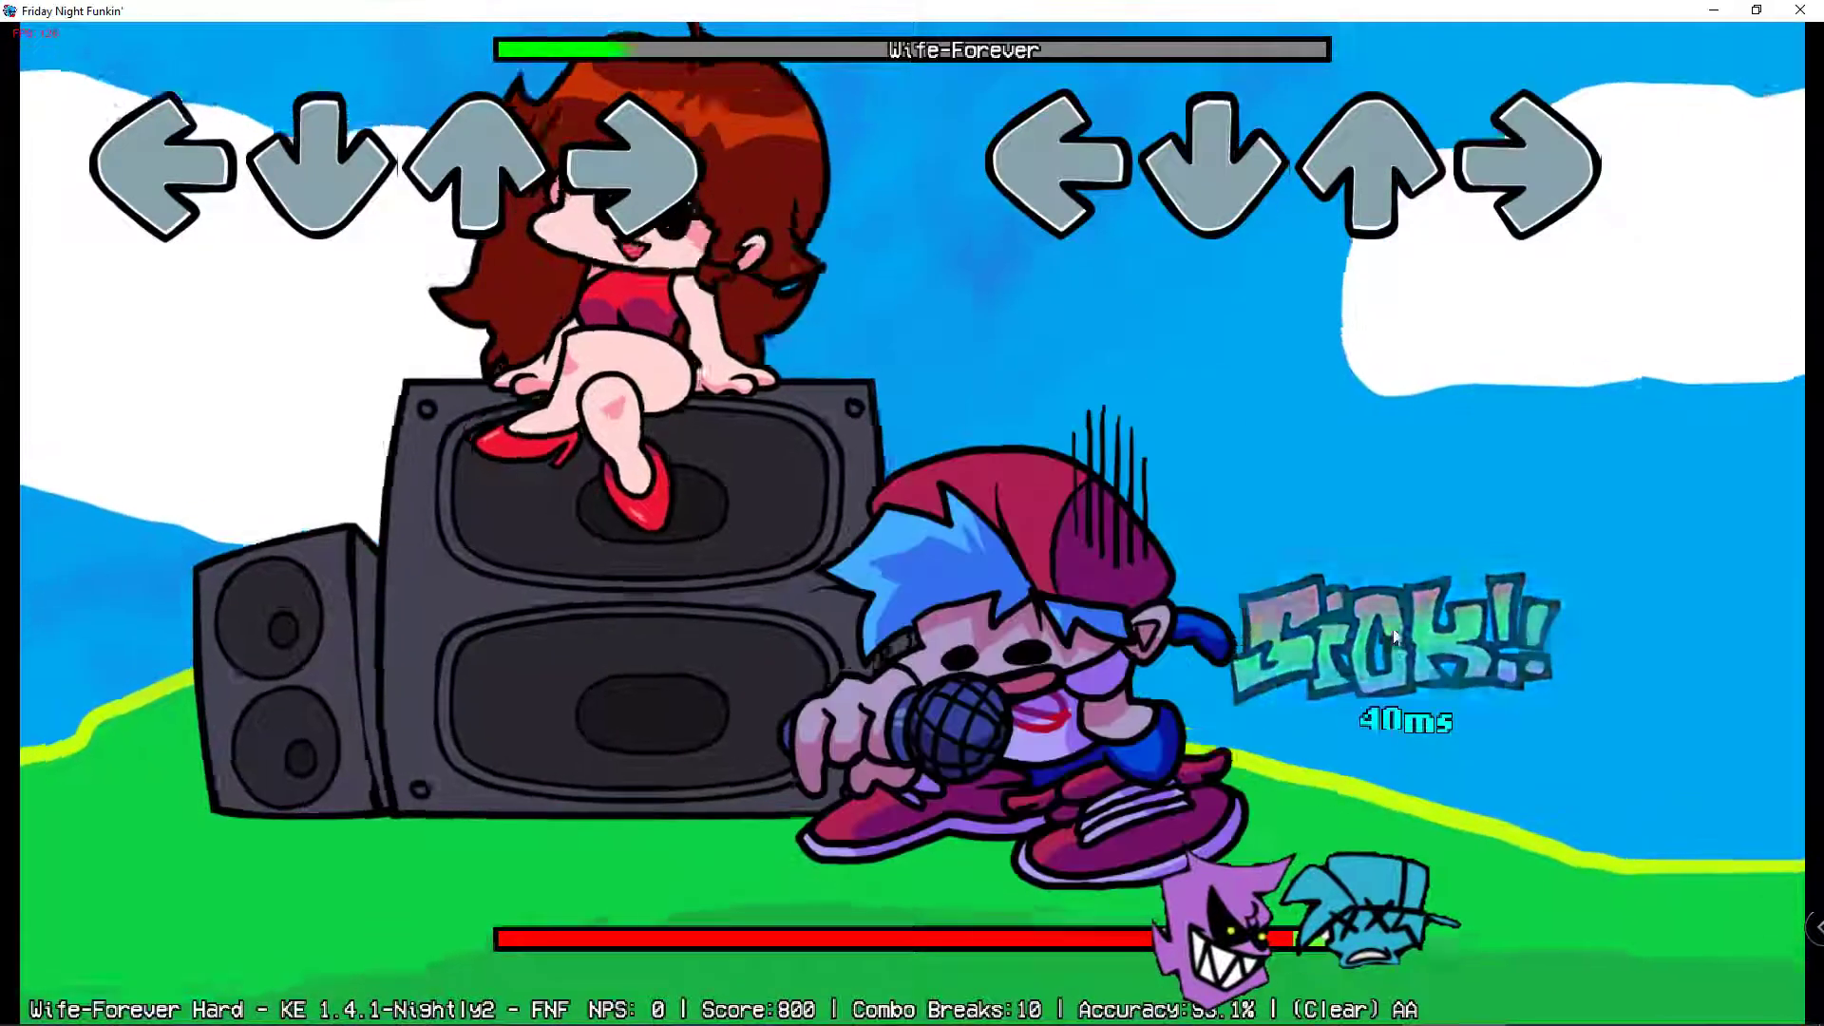
key("Down")
key("Right")
key("Left")
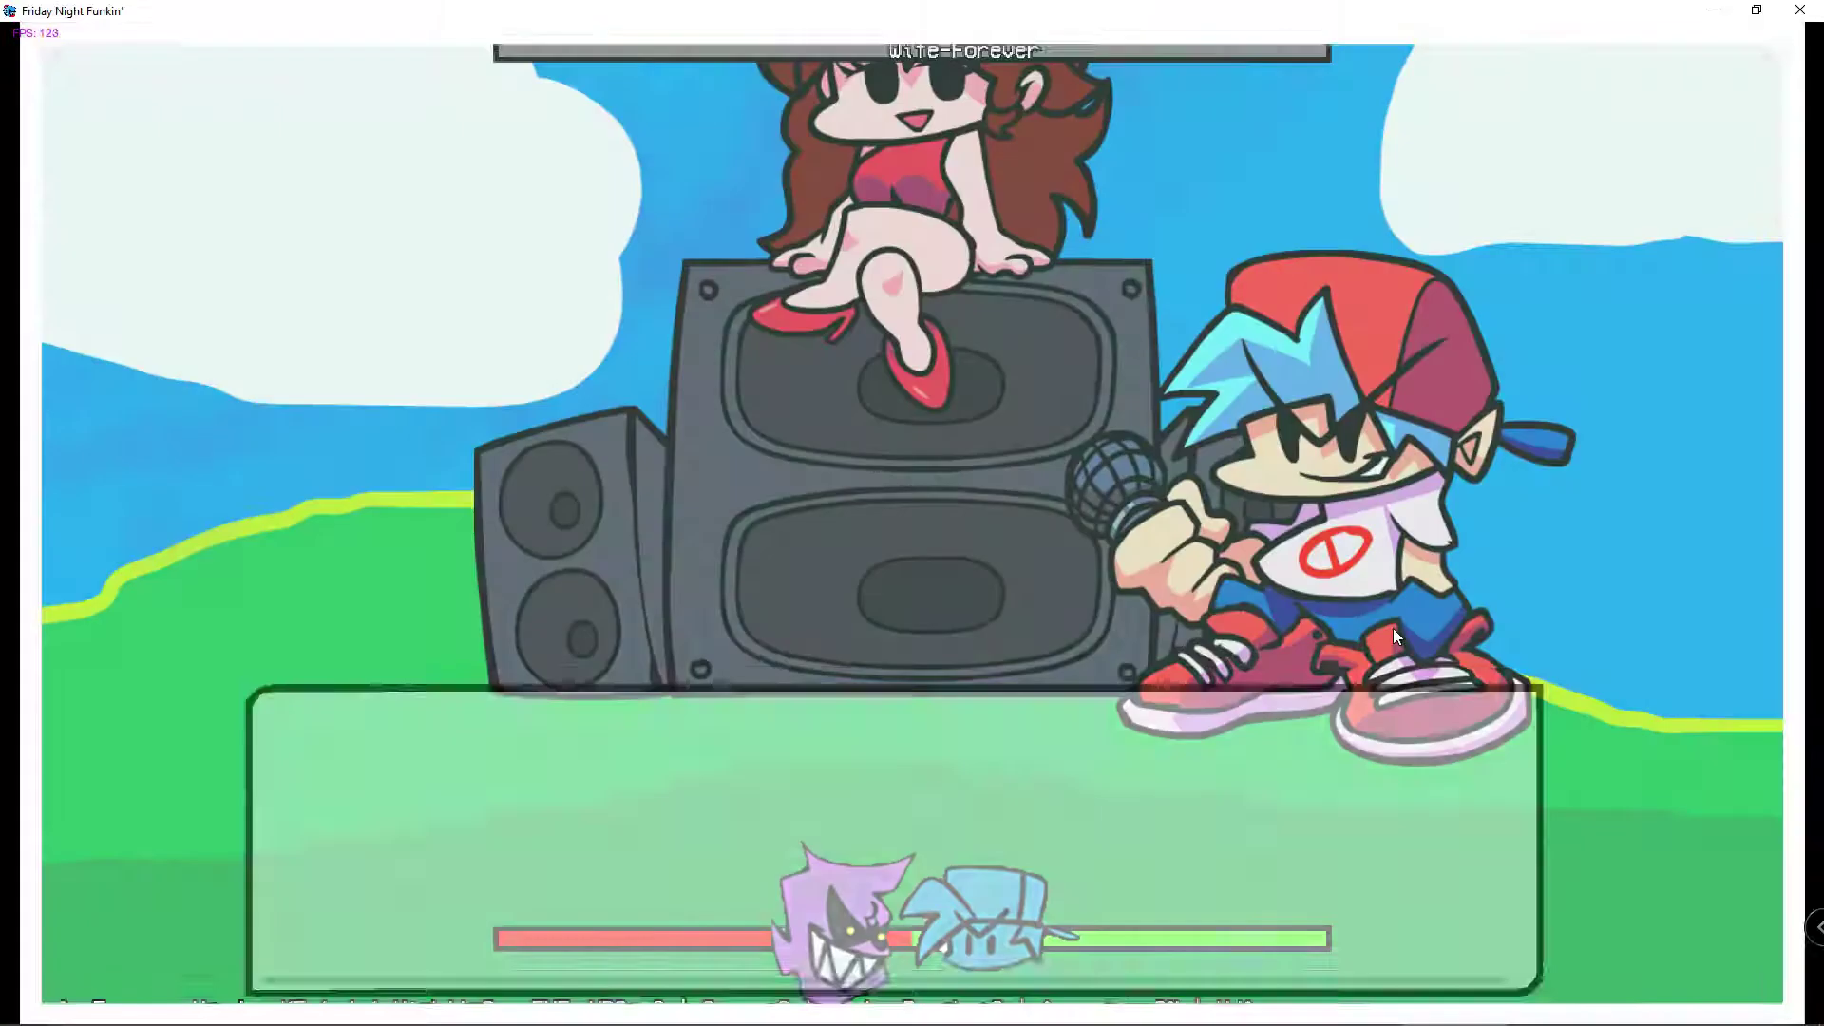
- Advance through the opening dialogue and play the first half of Wife-Forever on Hard by hitting the player's arrow notes
key("Return")
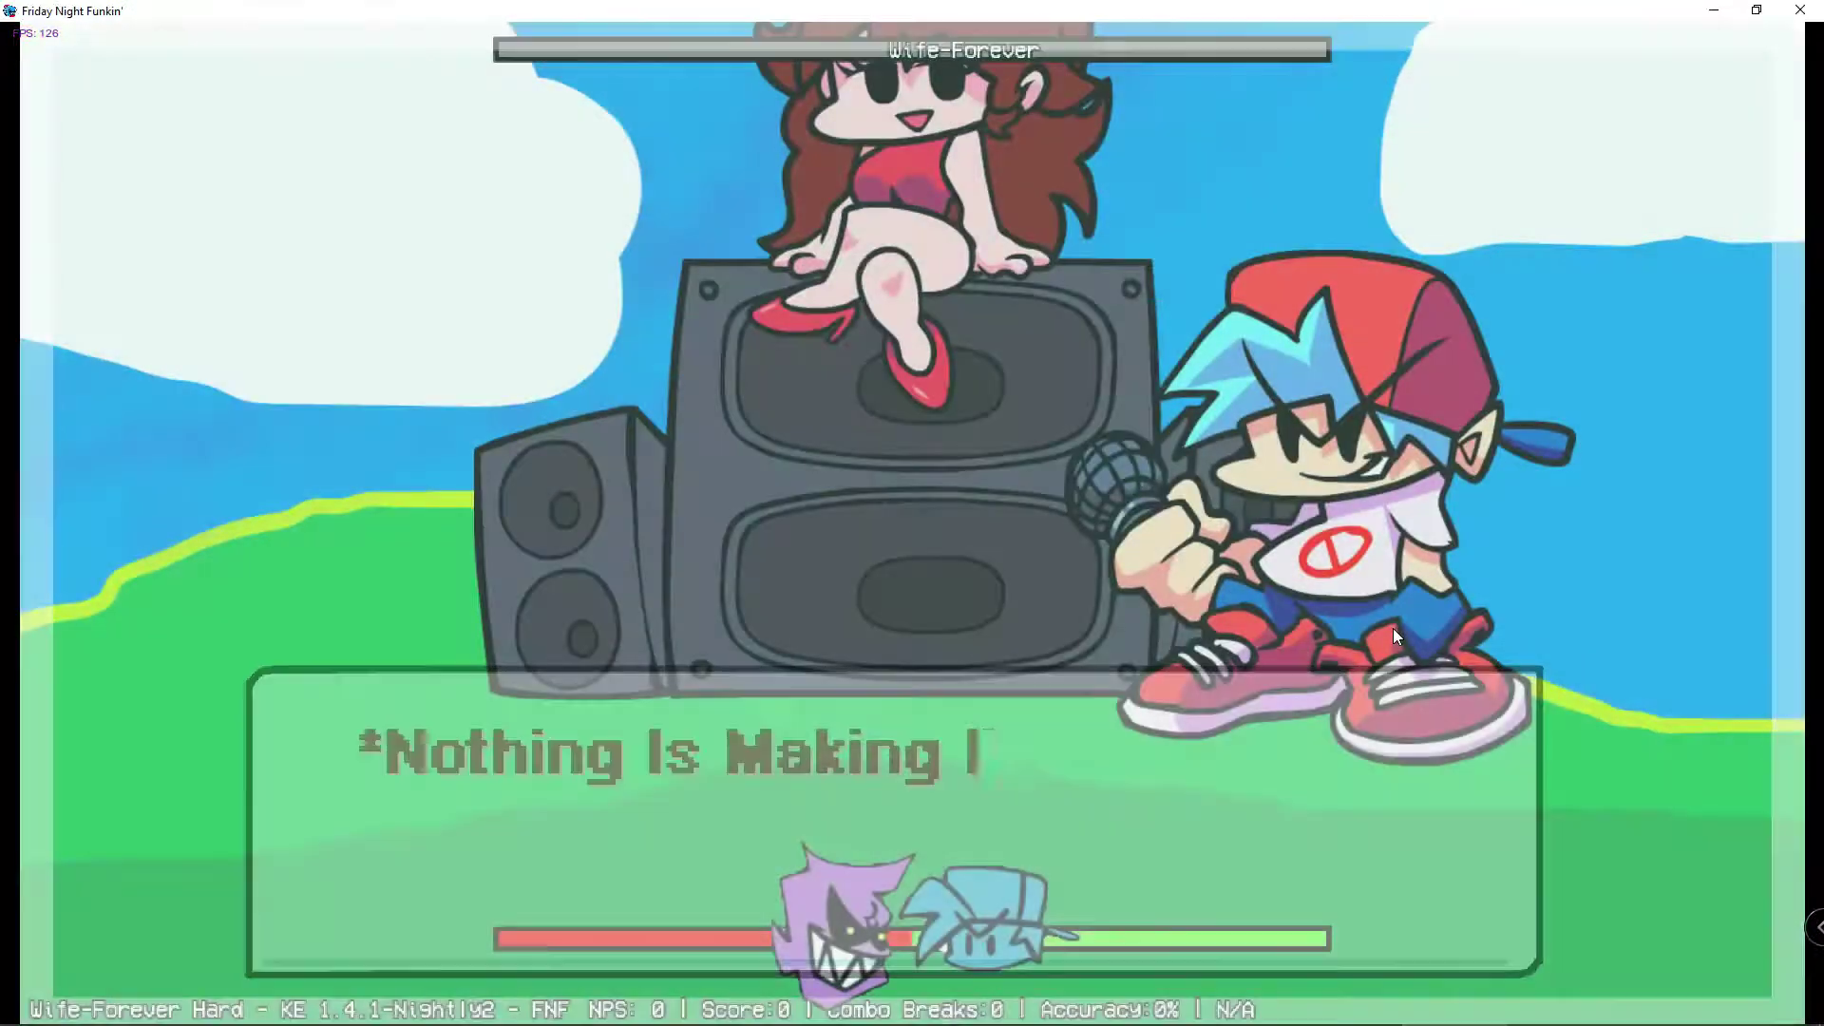
key("Return")
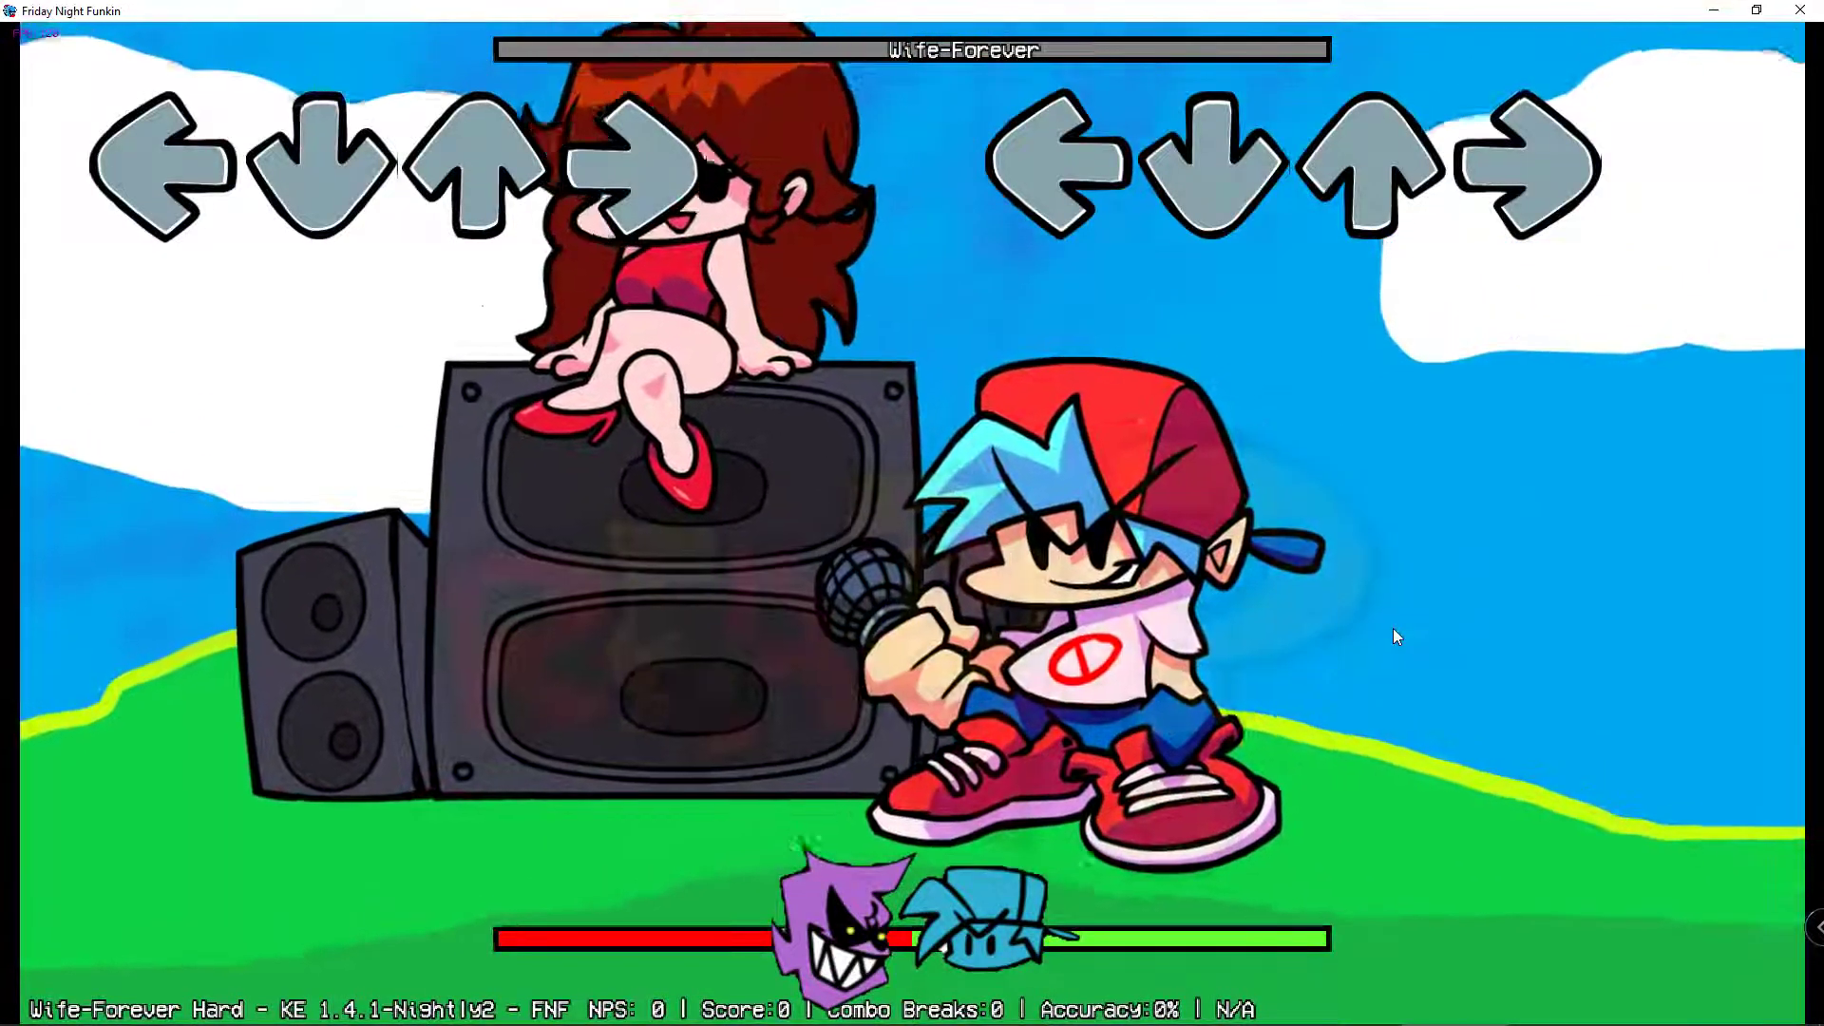
key("Right")
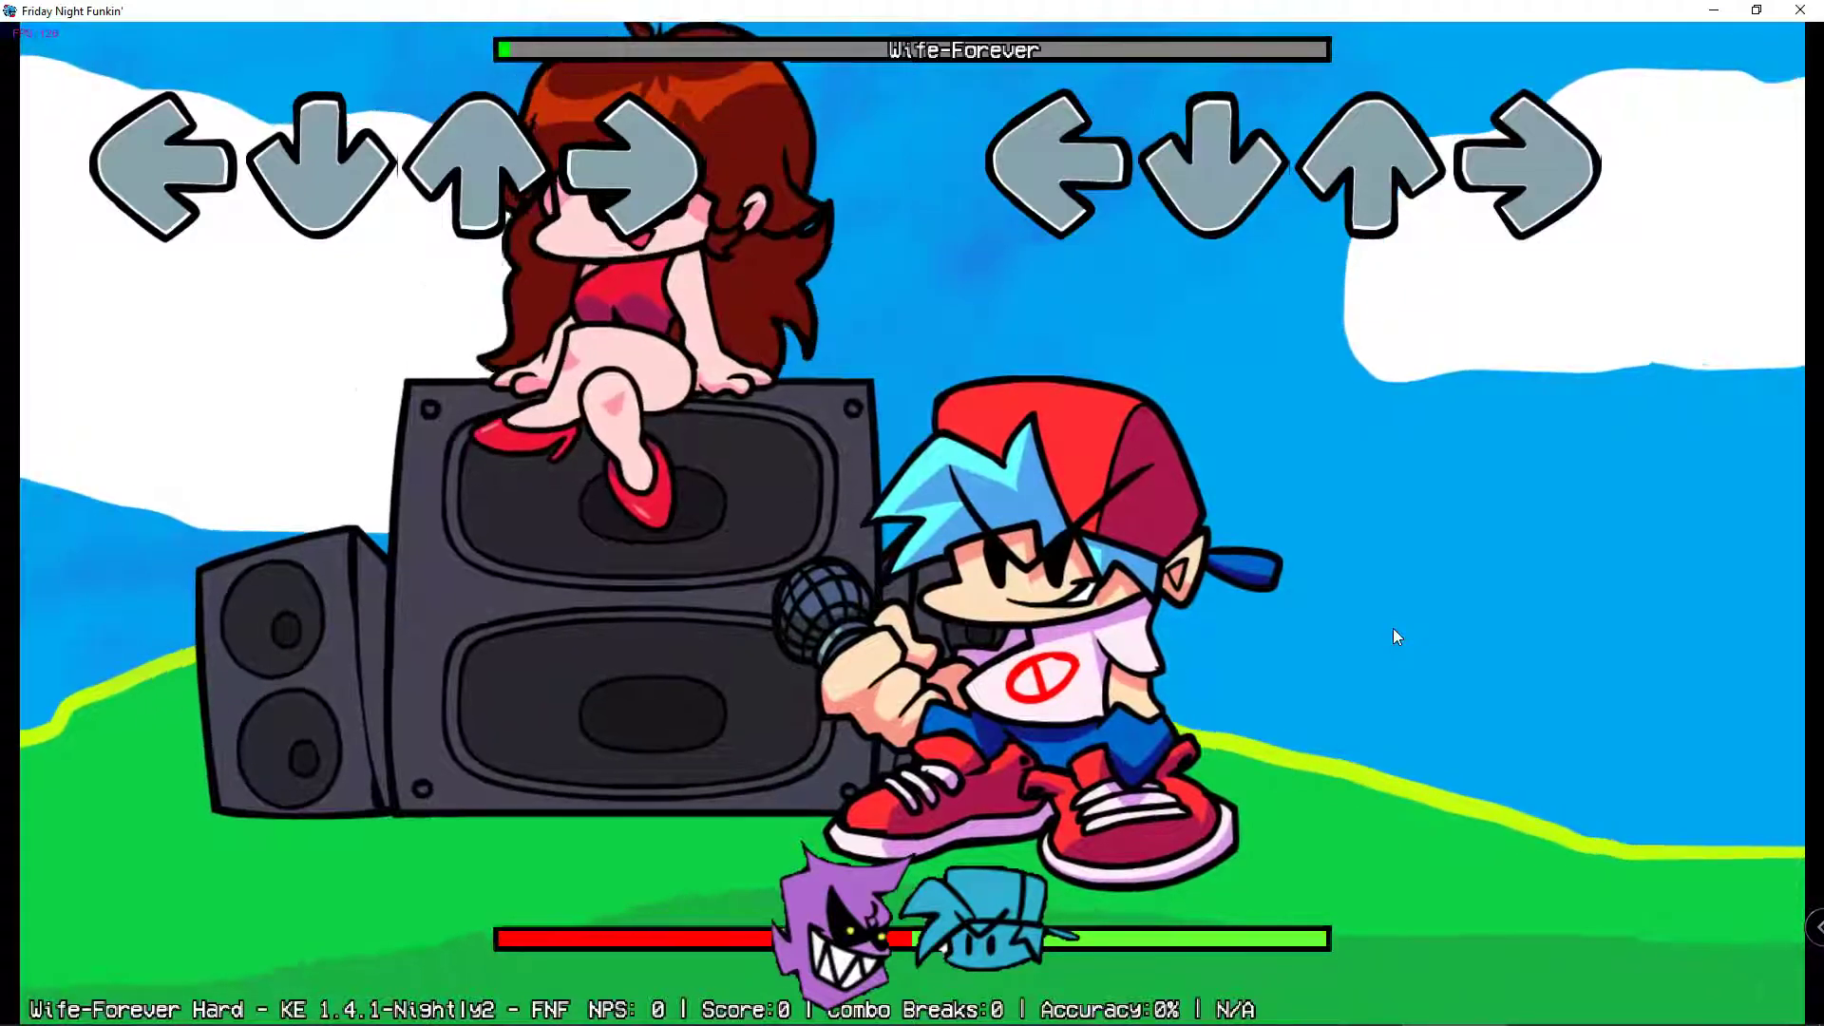
key("Down")
key("Left")
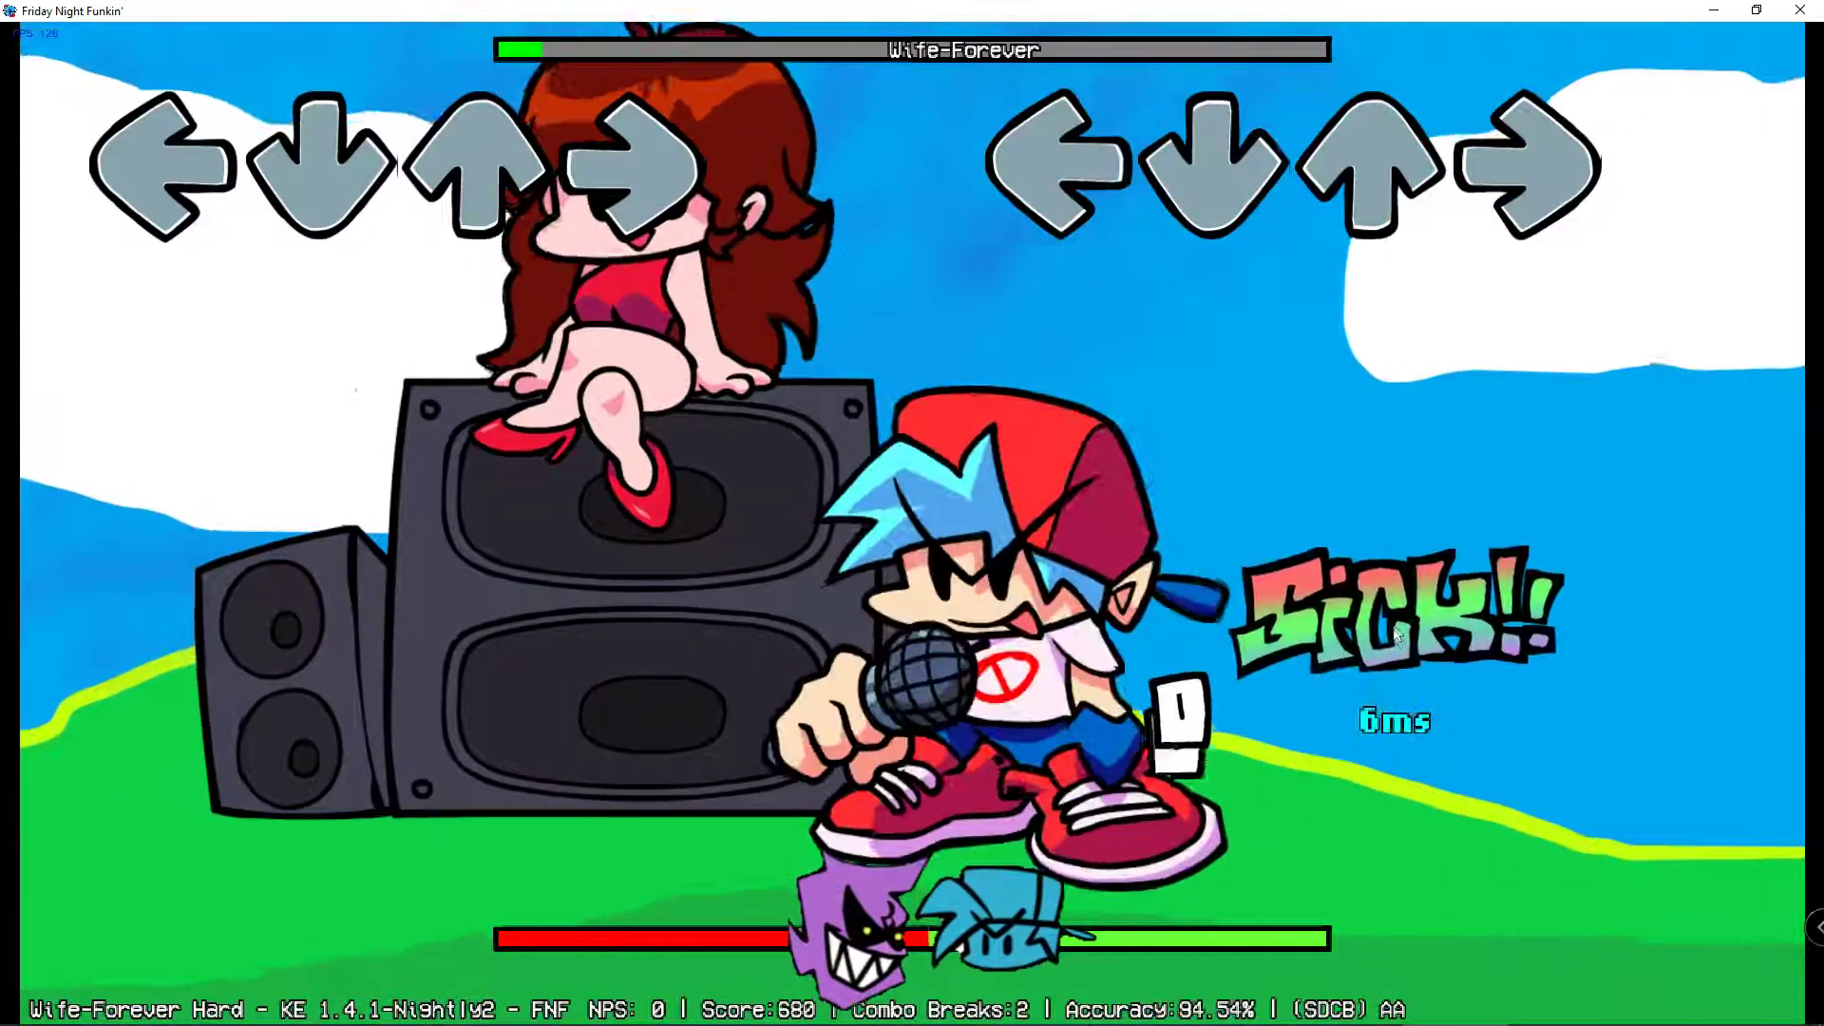
key("Up")
key("Up")
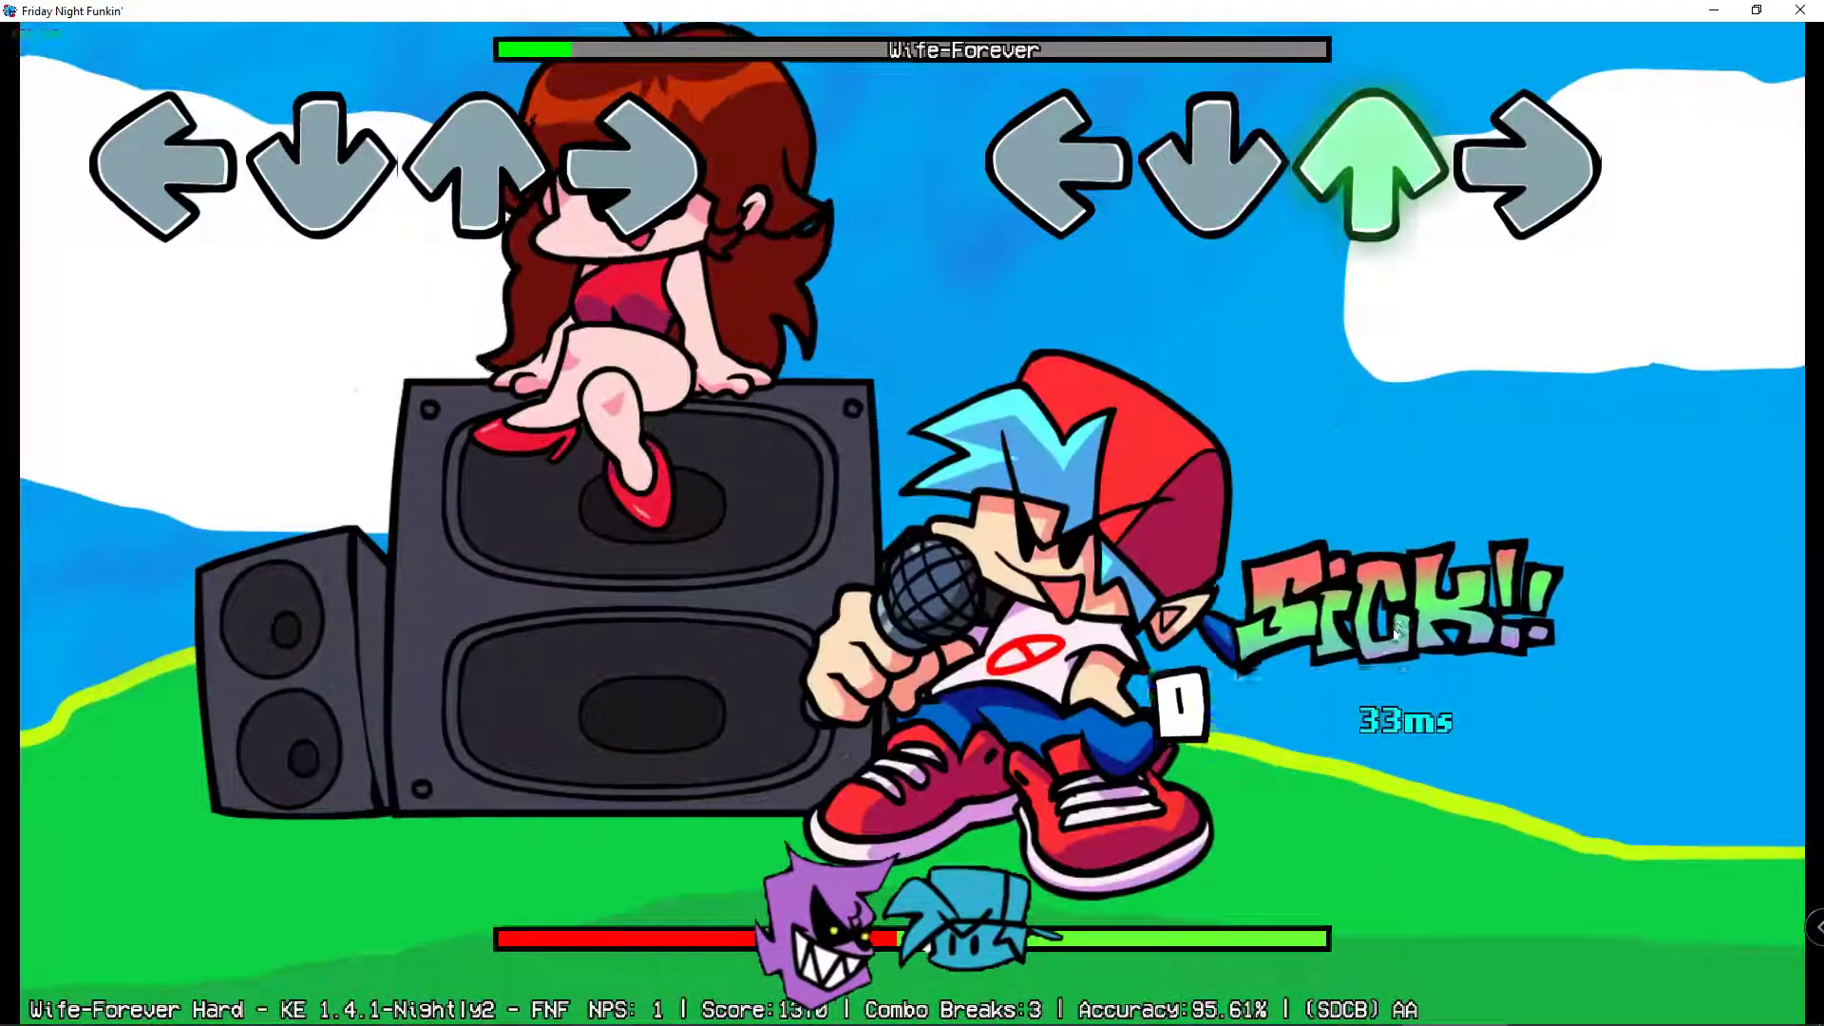
key("Right")
key("Down")
key("Left")
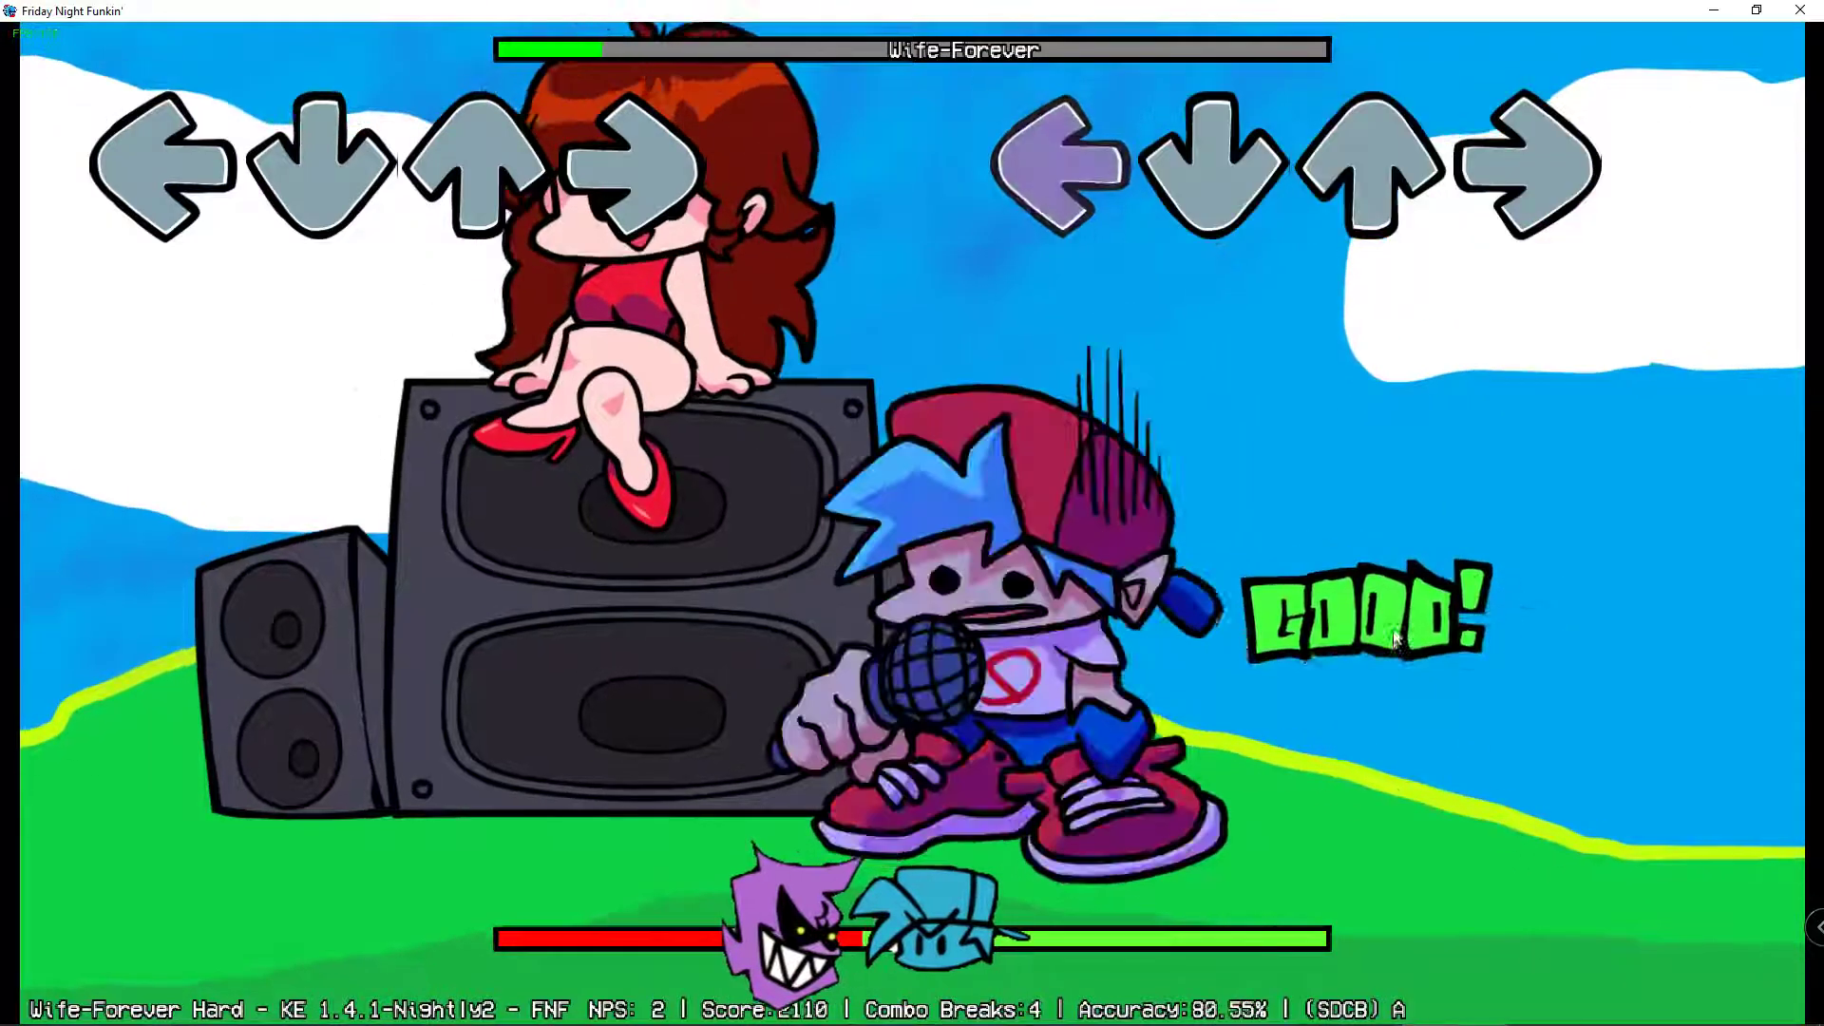
key("Down")
key("Up")
key("Up")
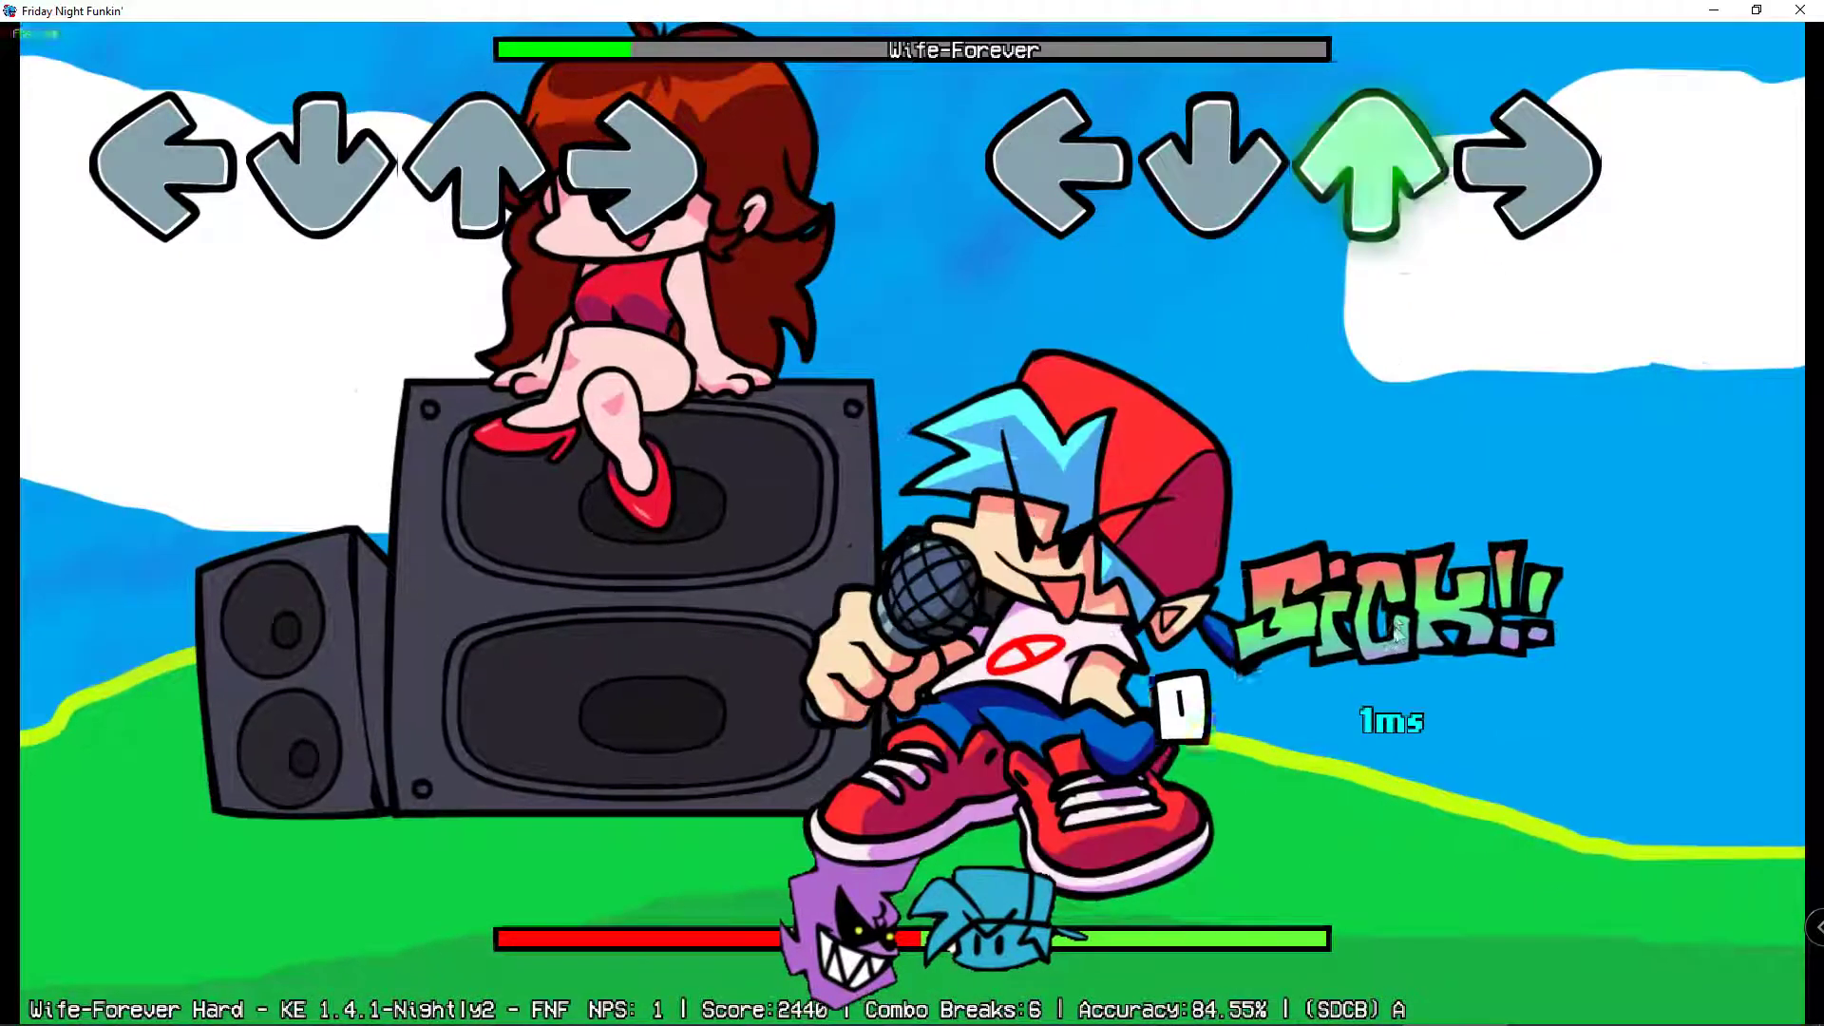
key("Right")
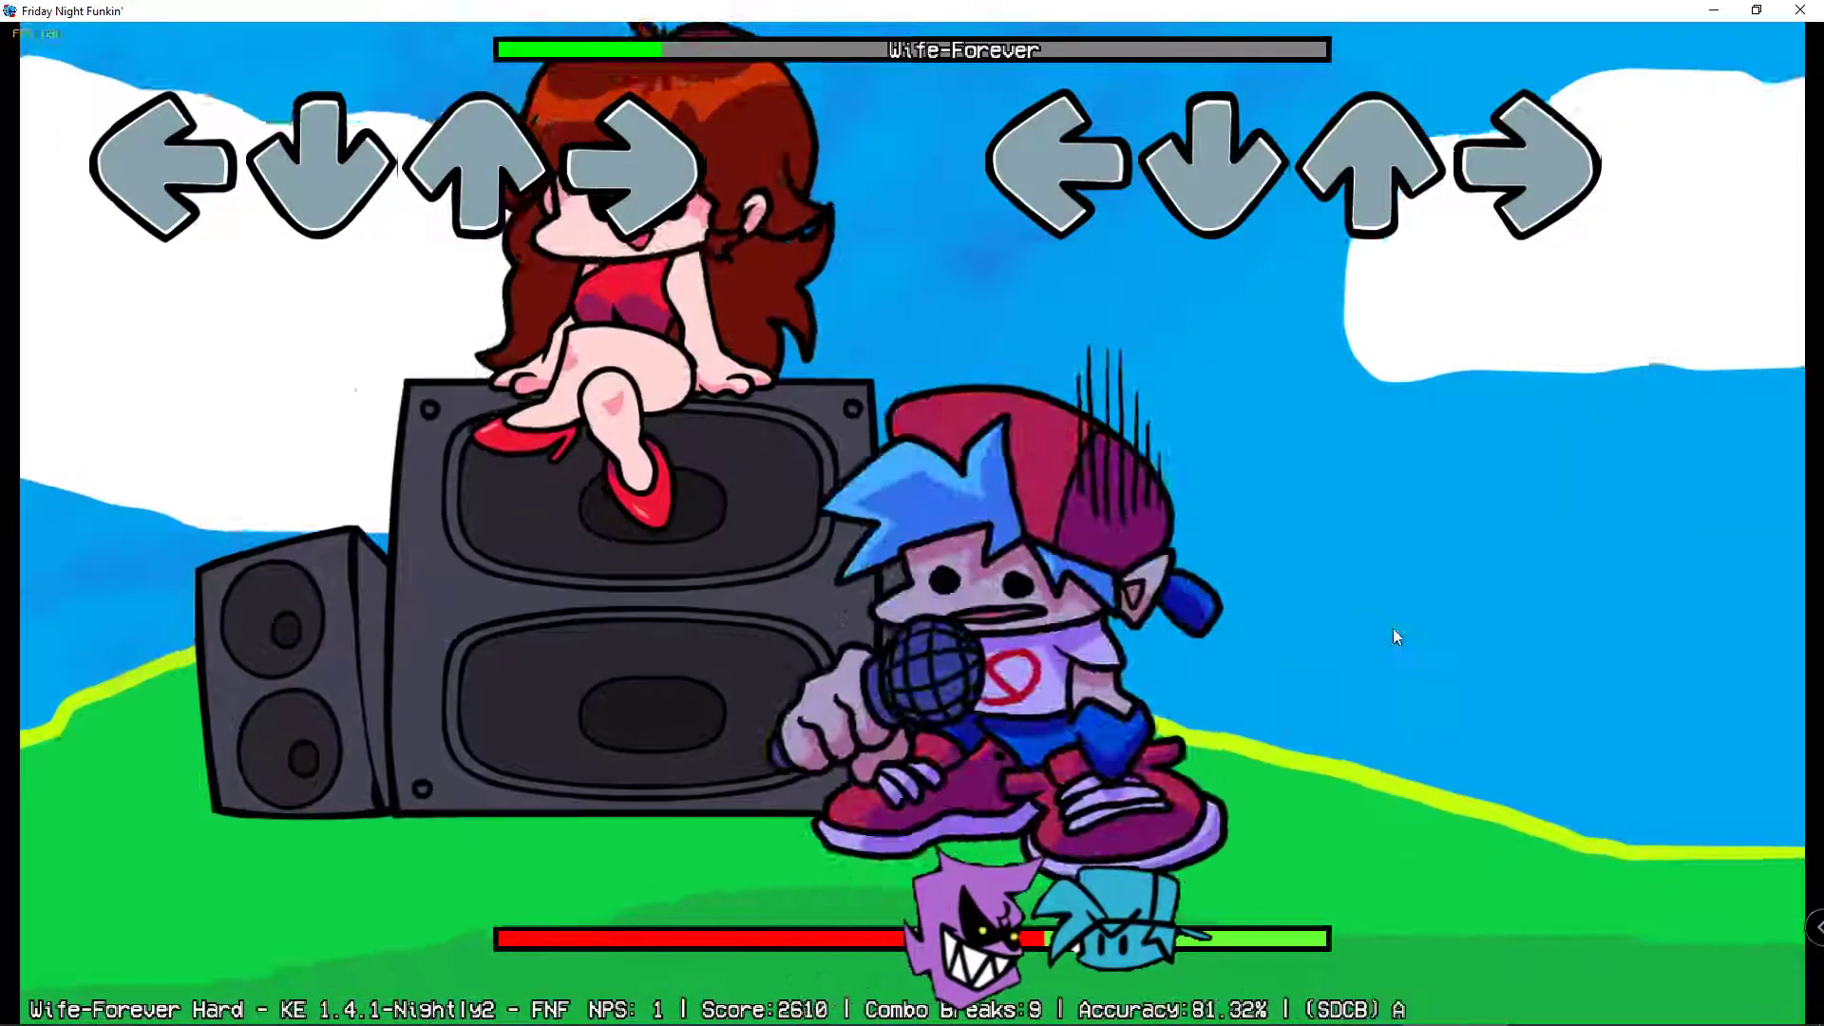
key("Down")
key("Up")
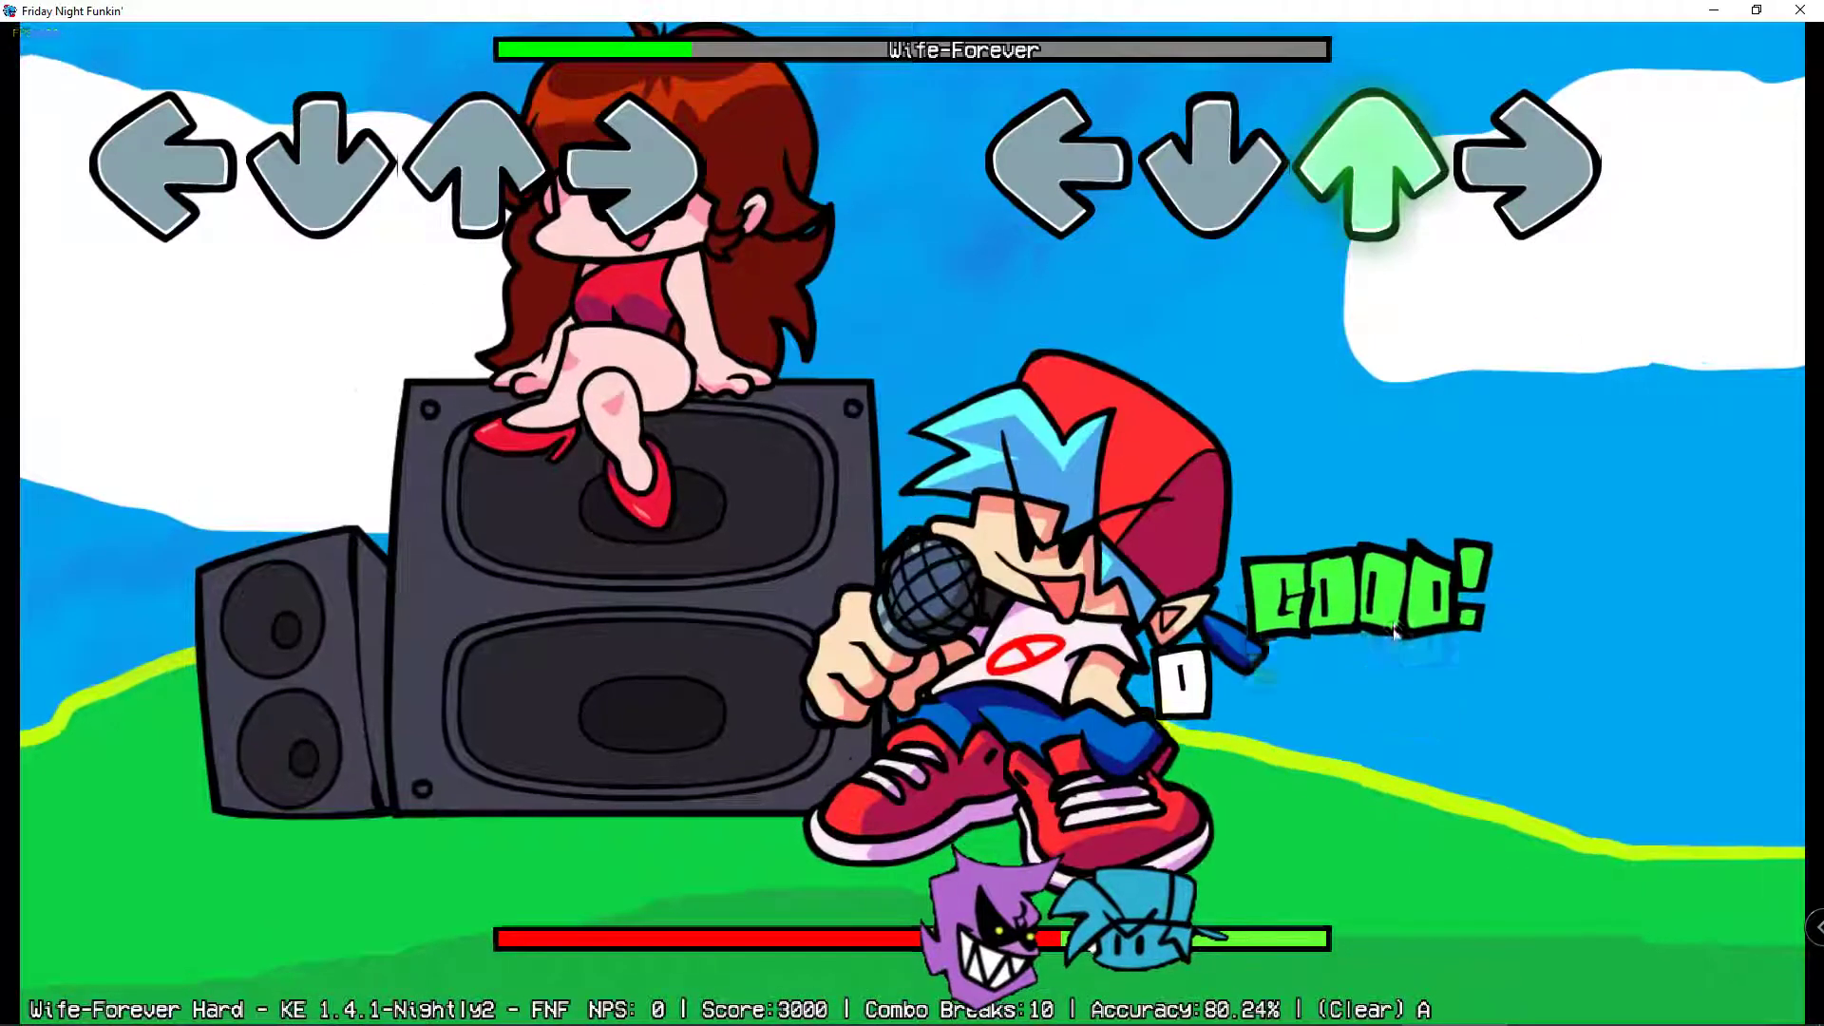
key("Down")
key("Down")
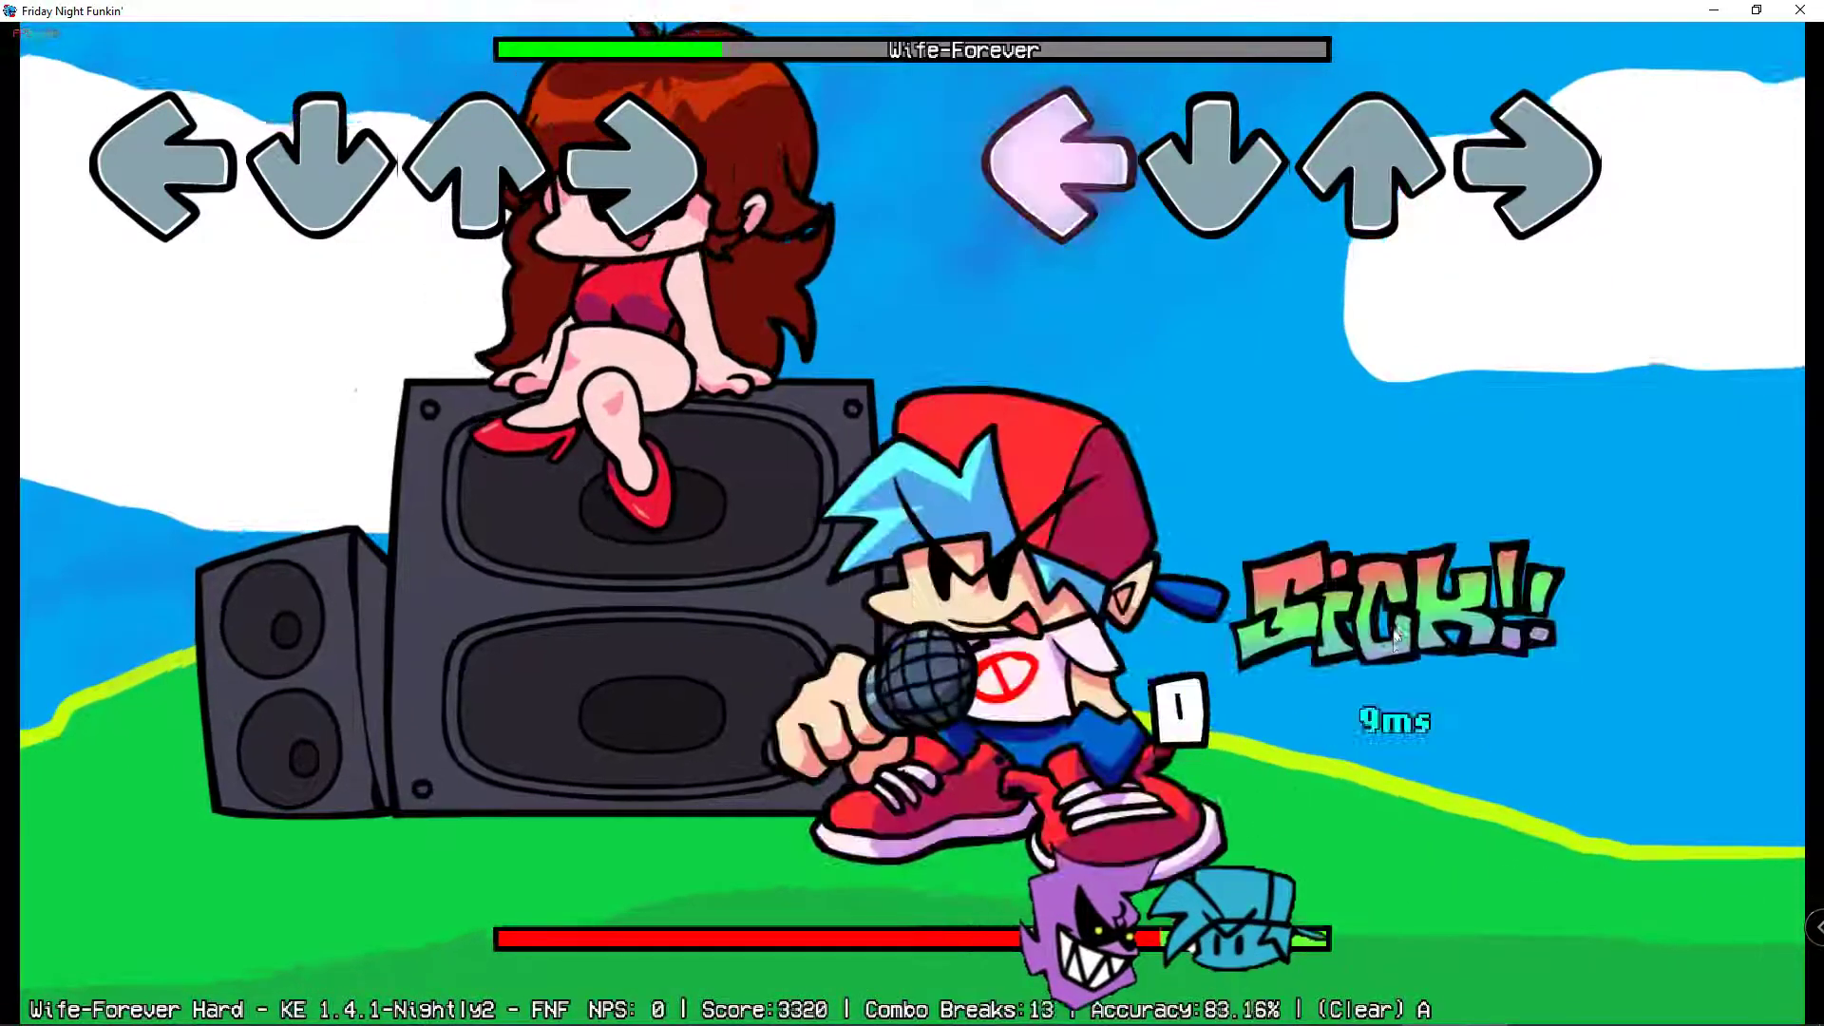
key("Left")
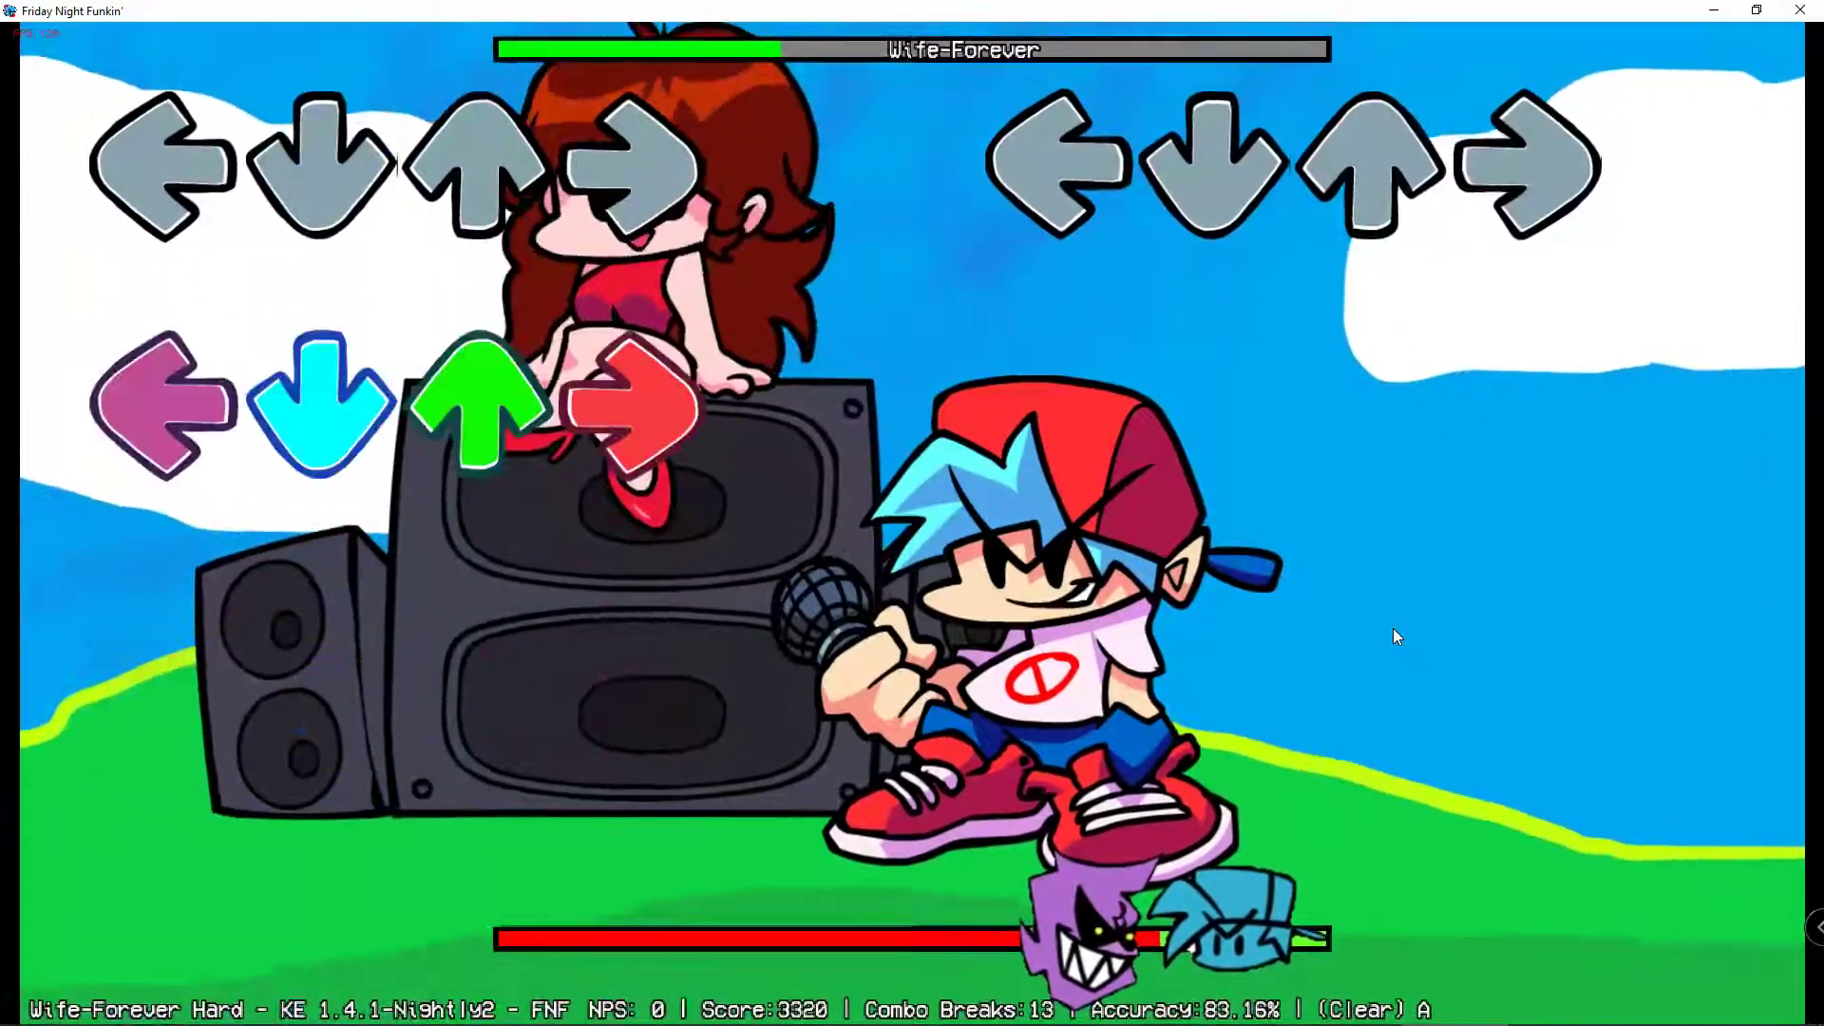
- Continue Wife-Forever on Hard through its second half, hitting the player's arrow notes until the song ends
key("Return")
key("Return")
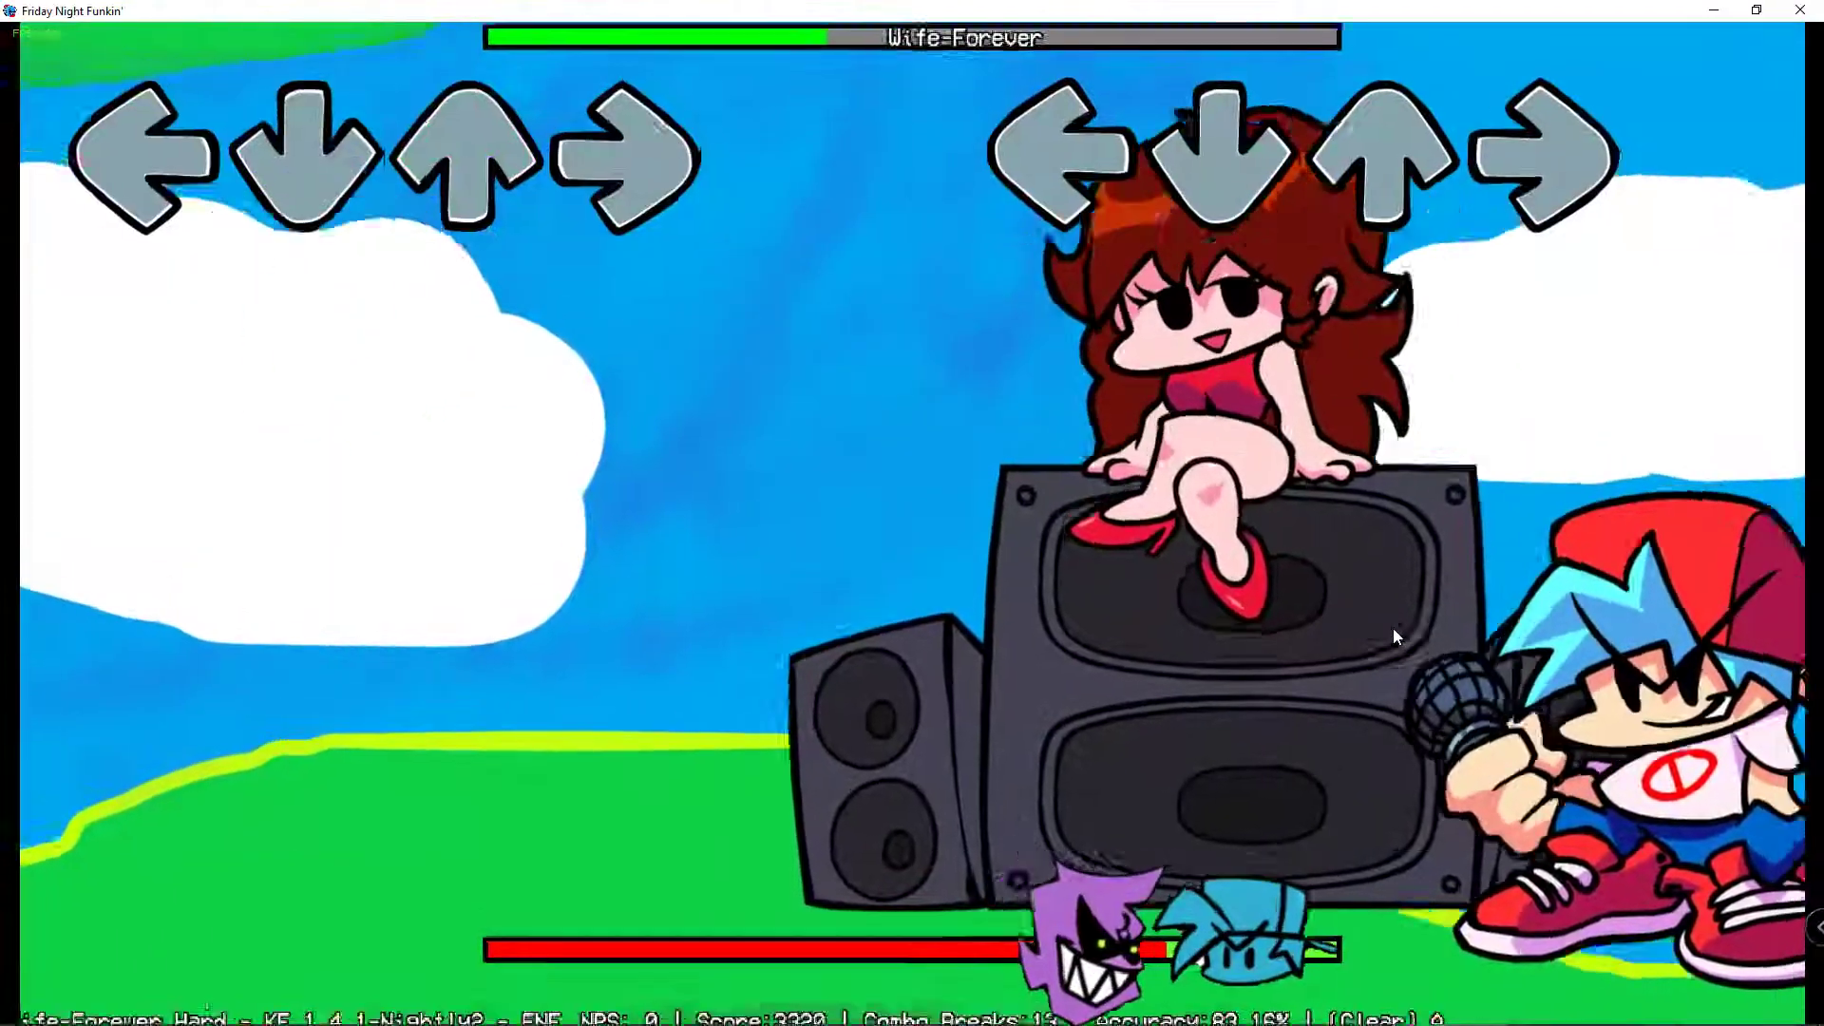
key("Right")
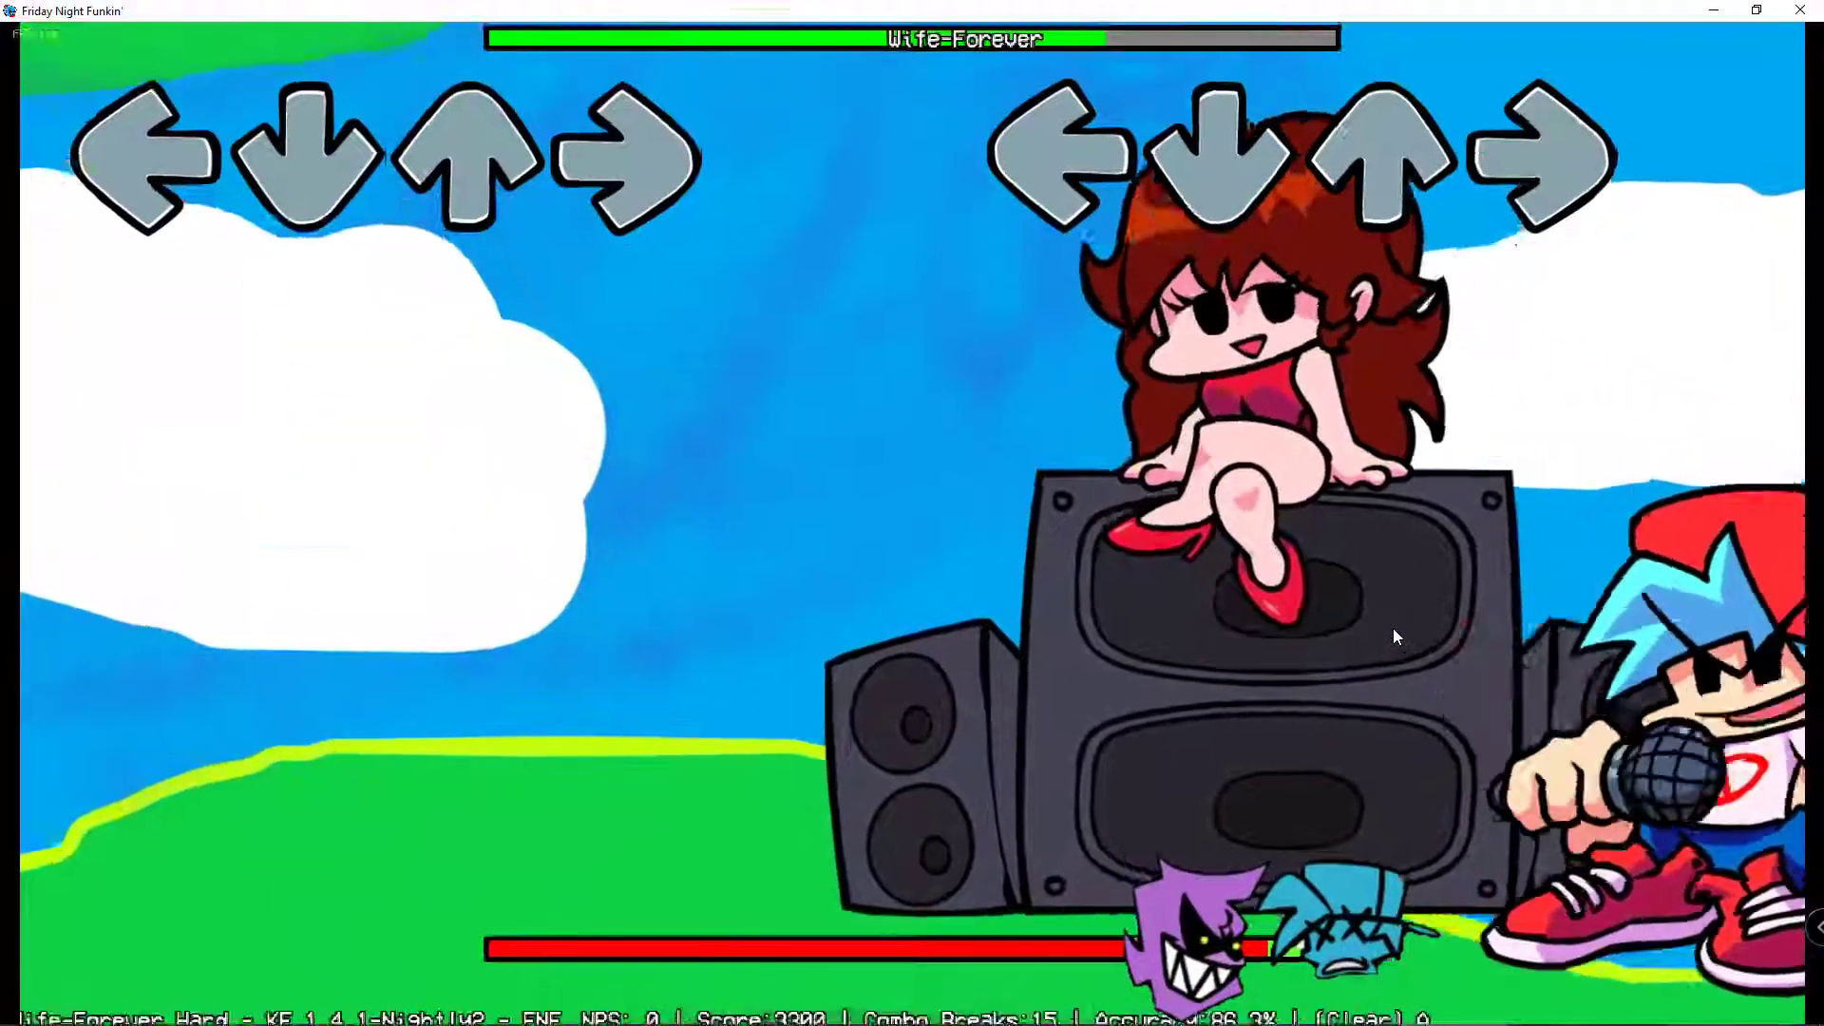
key("Down")
key("Up")
key("Right")
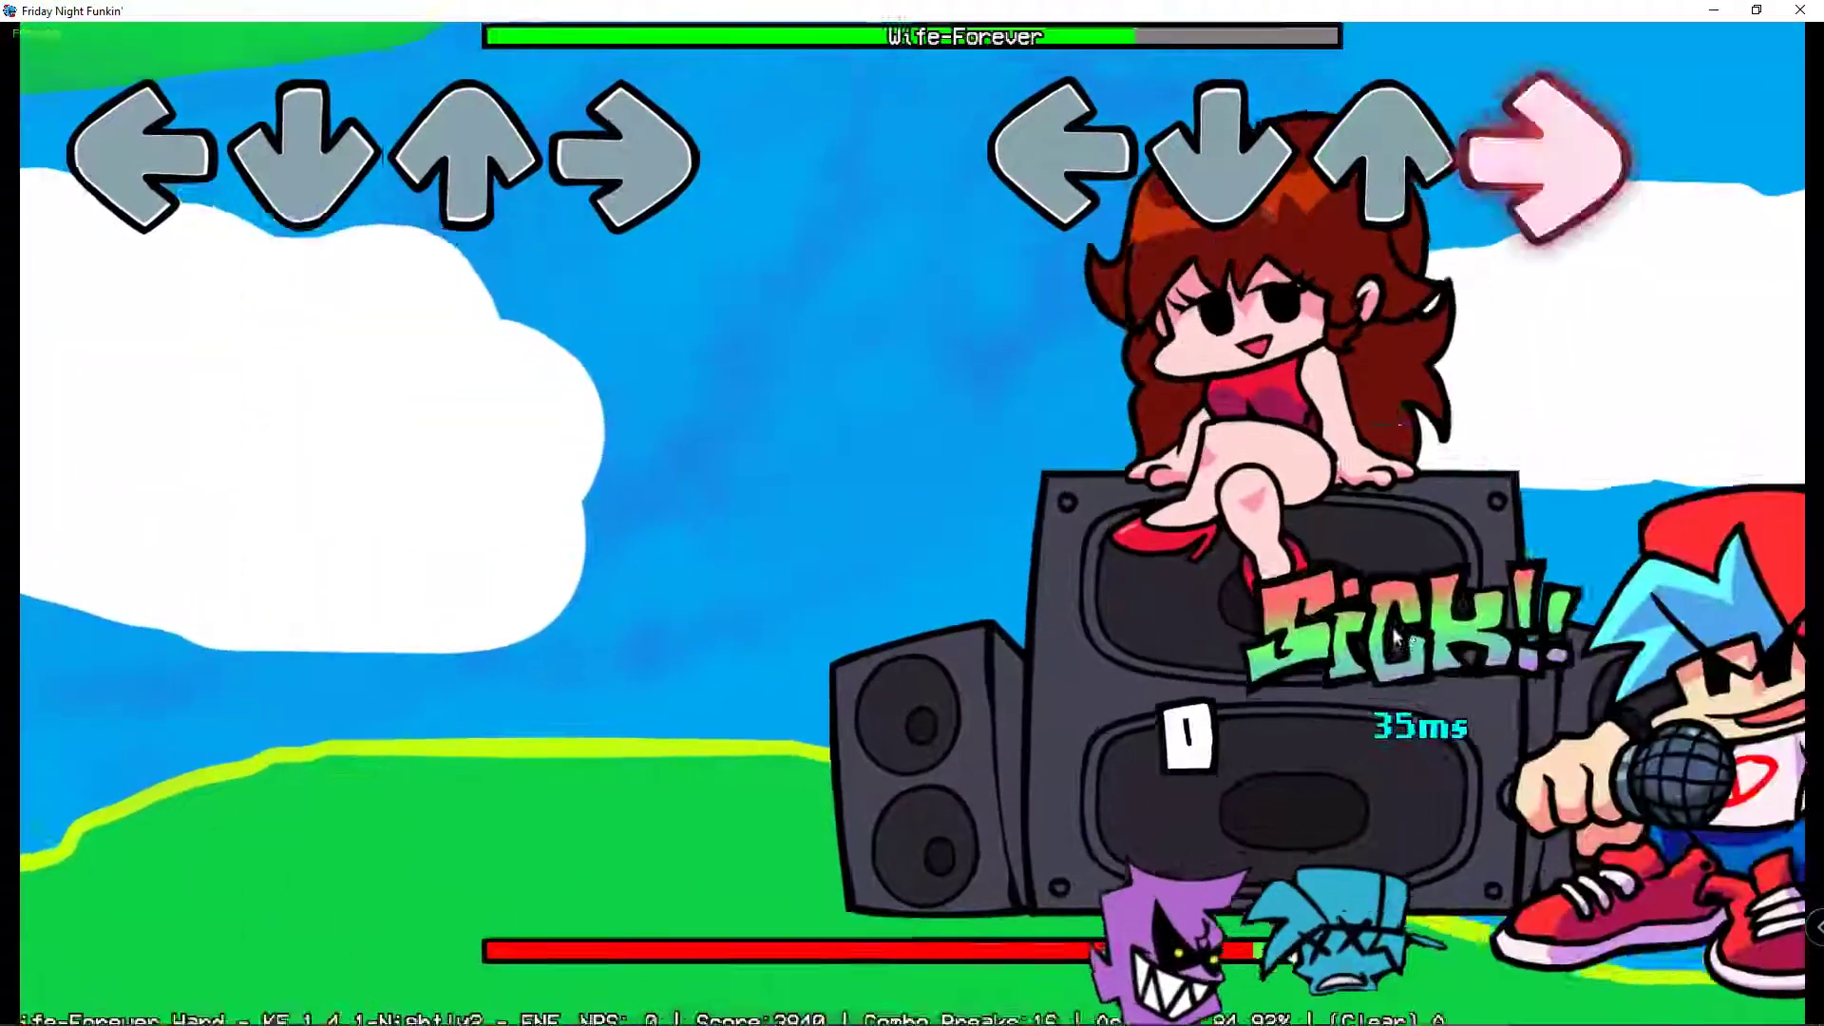
key("Left")
key("Right")
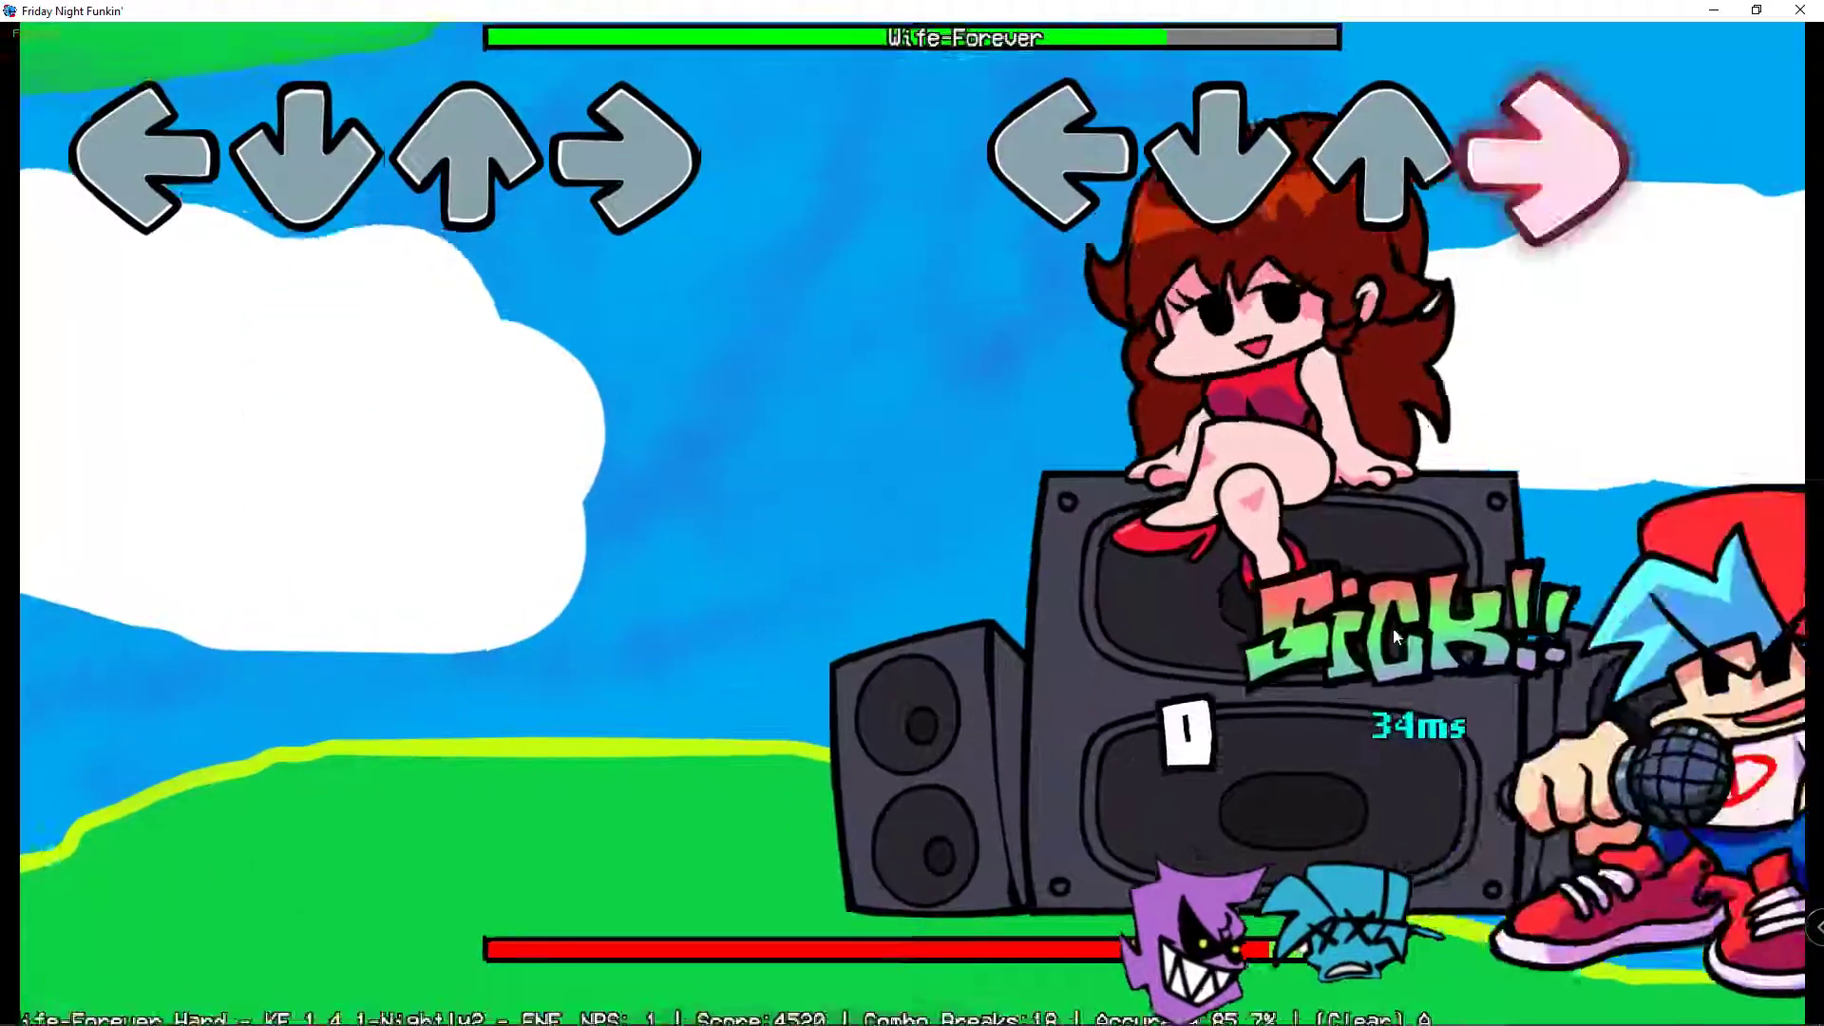
key("Up")
key("Right")
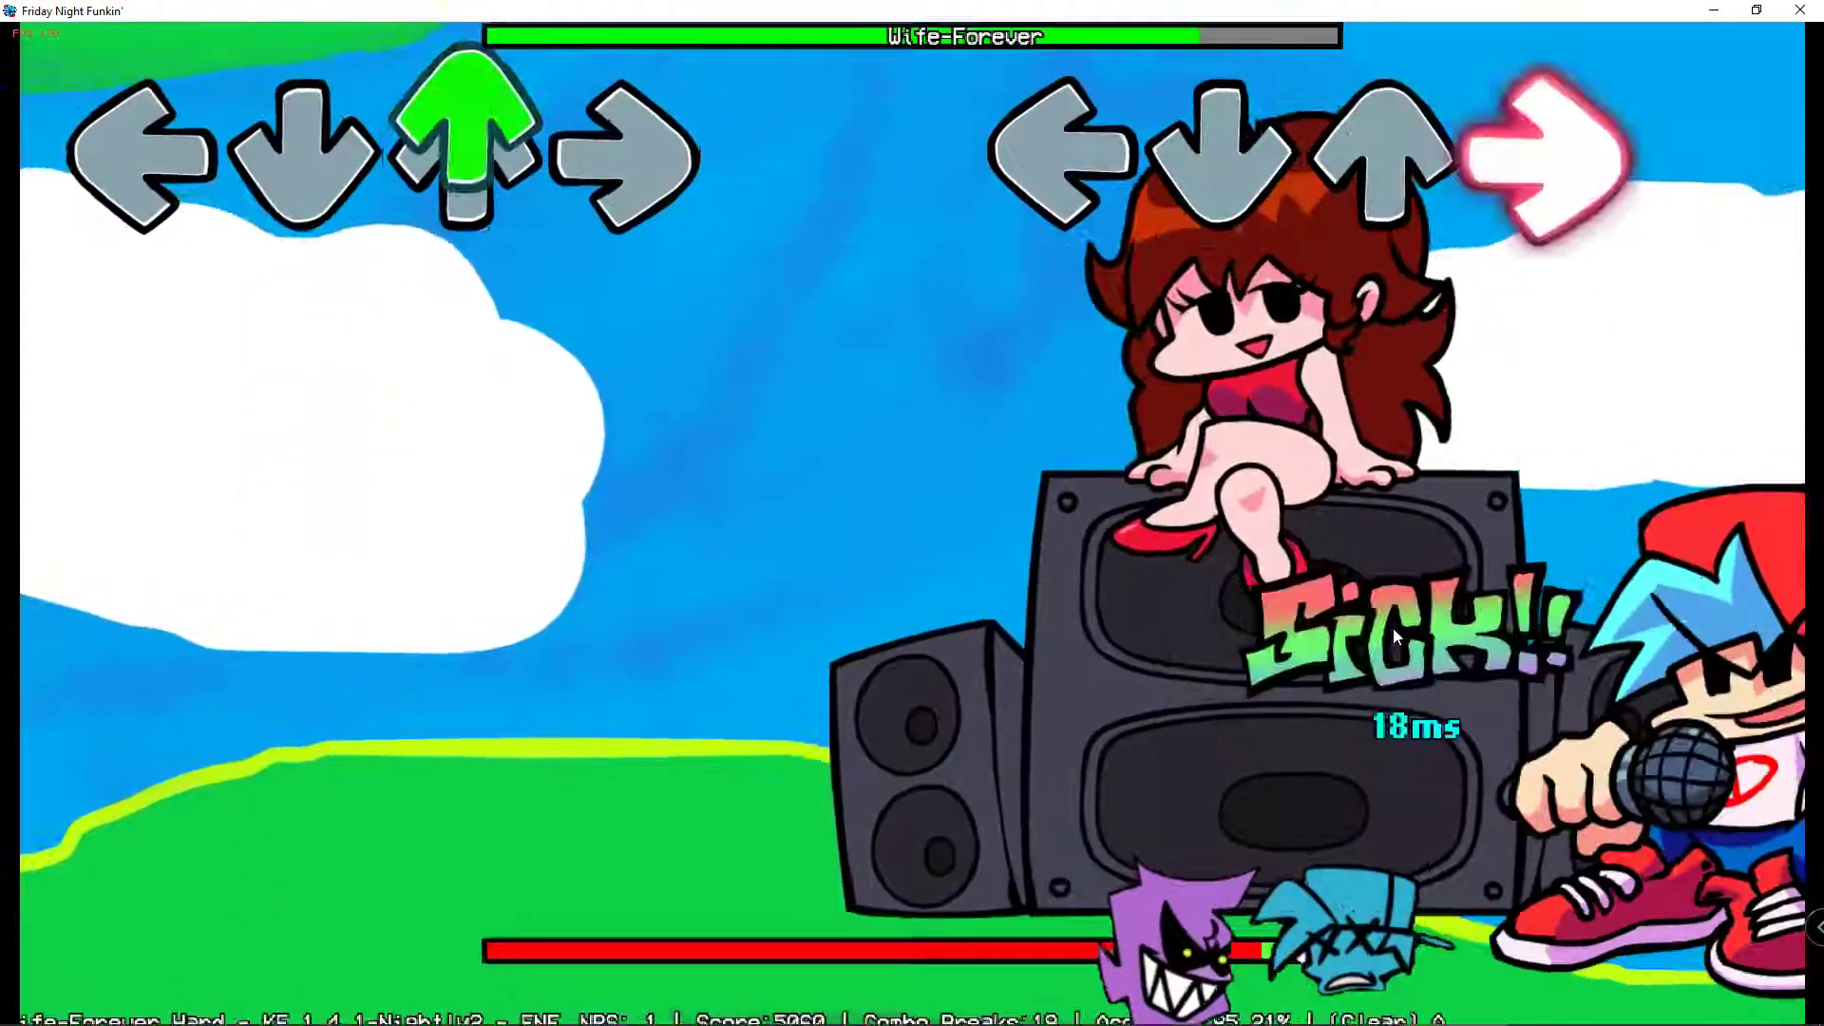
key("Down")
key("Right")
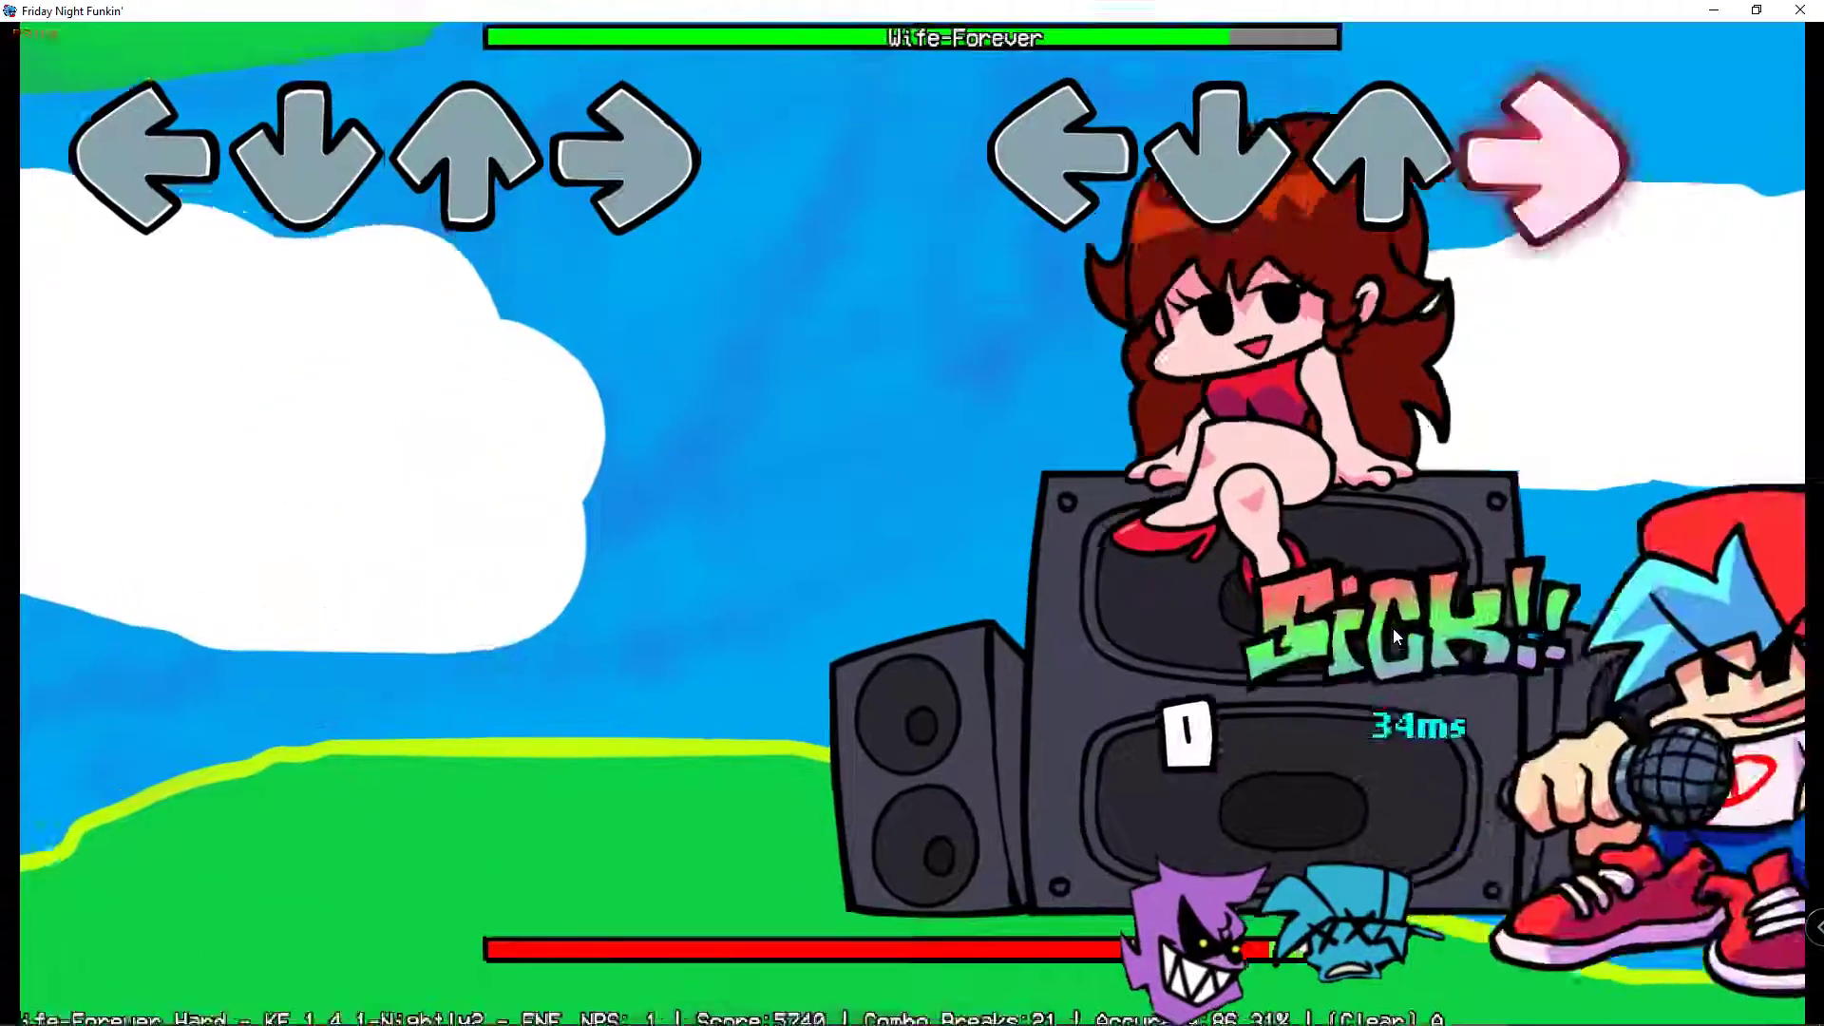
key("Down")
key("Up")
key("Right")
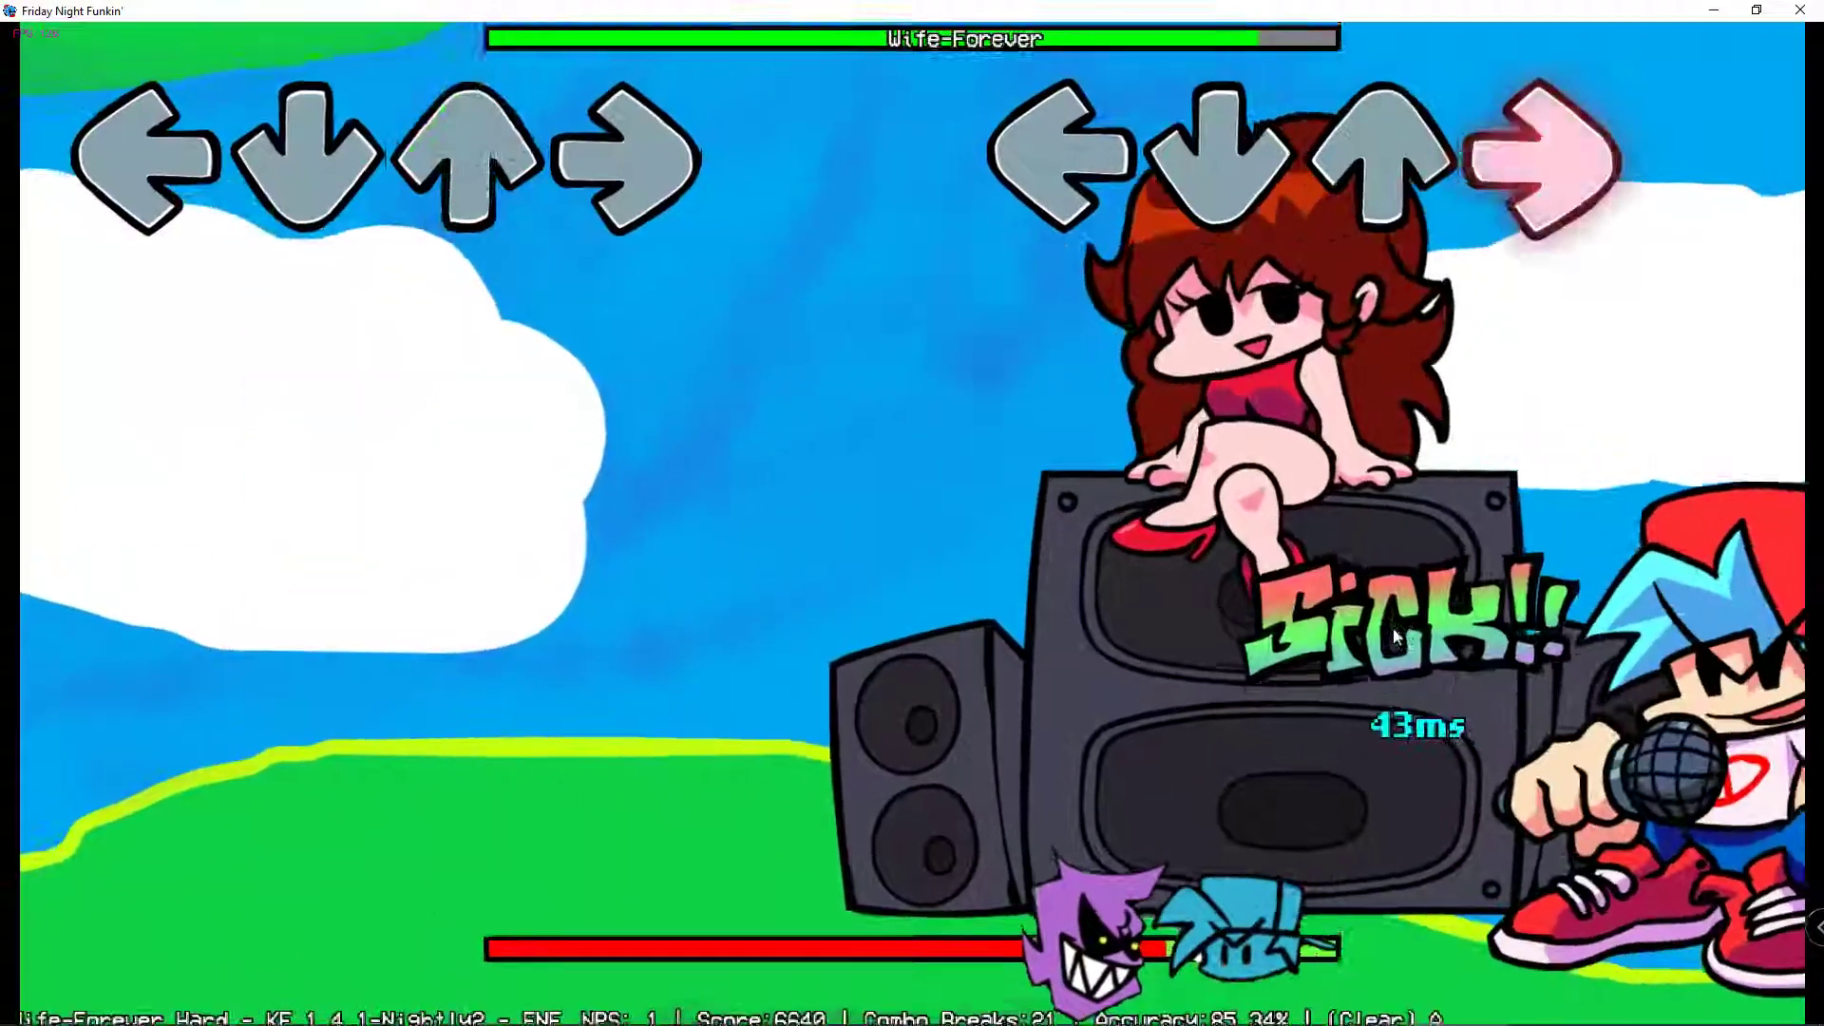
key("Down")
key("Left")
key("Right")
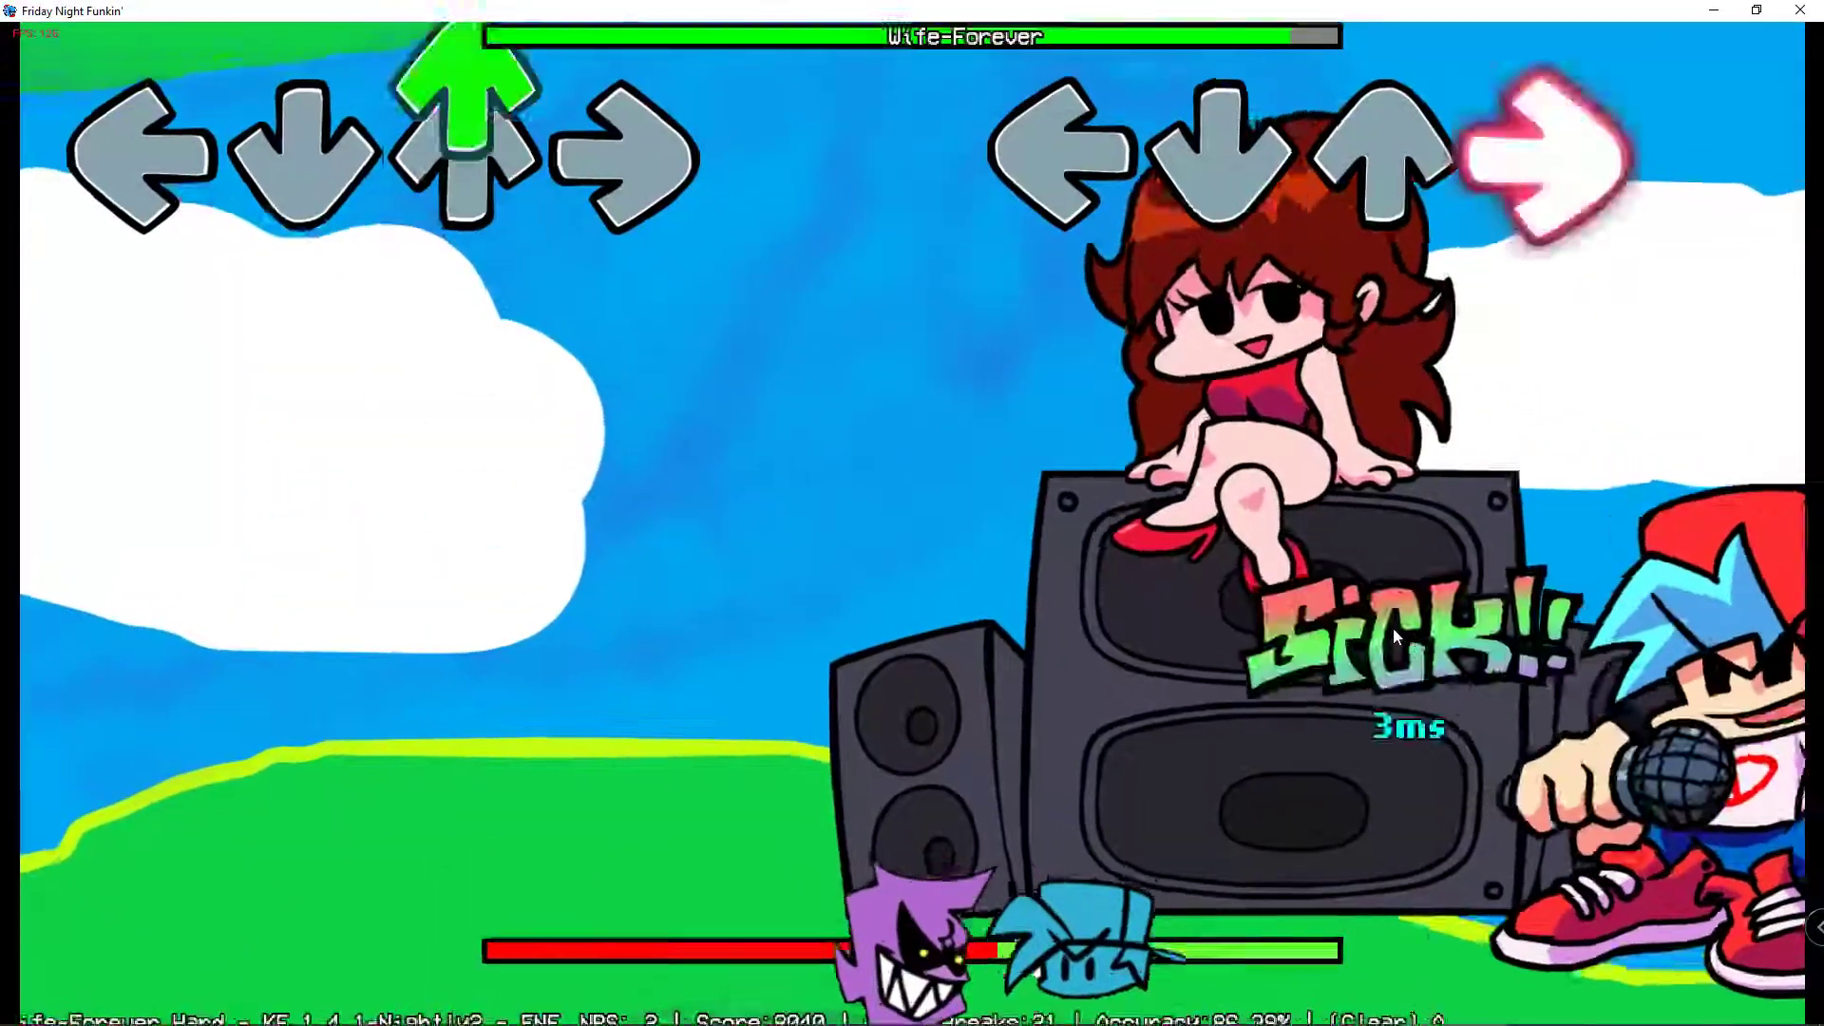
key("Down")
key("Up")
key("Right")
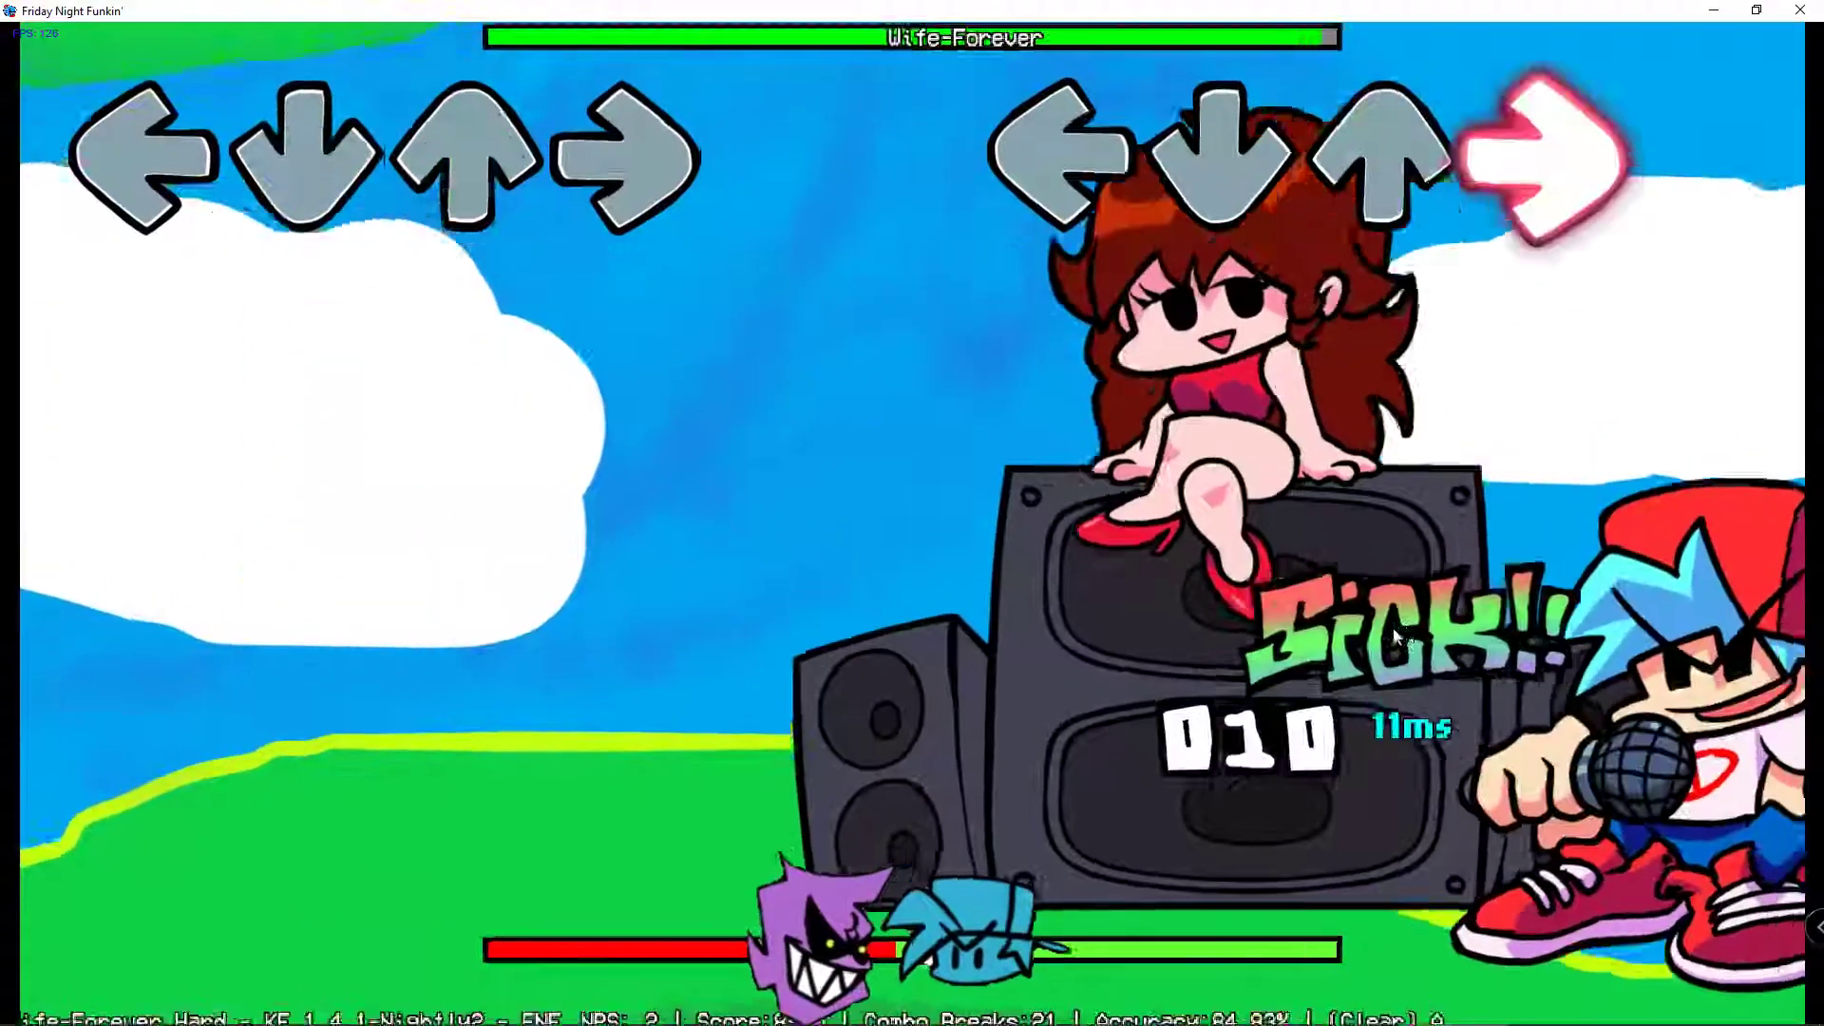
key("Down")
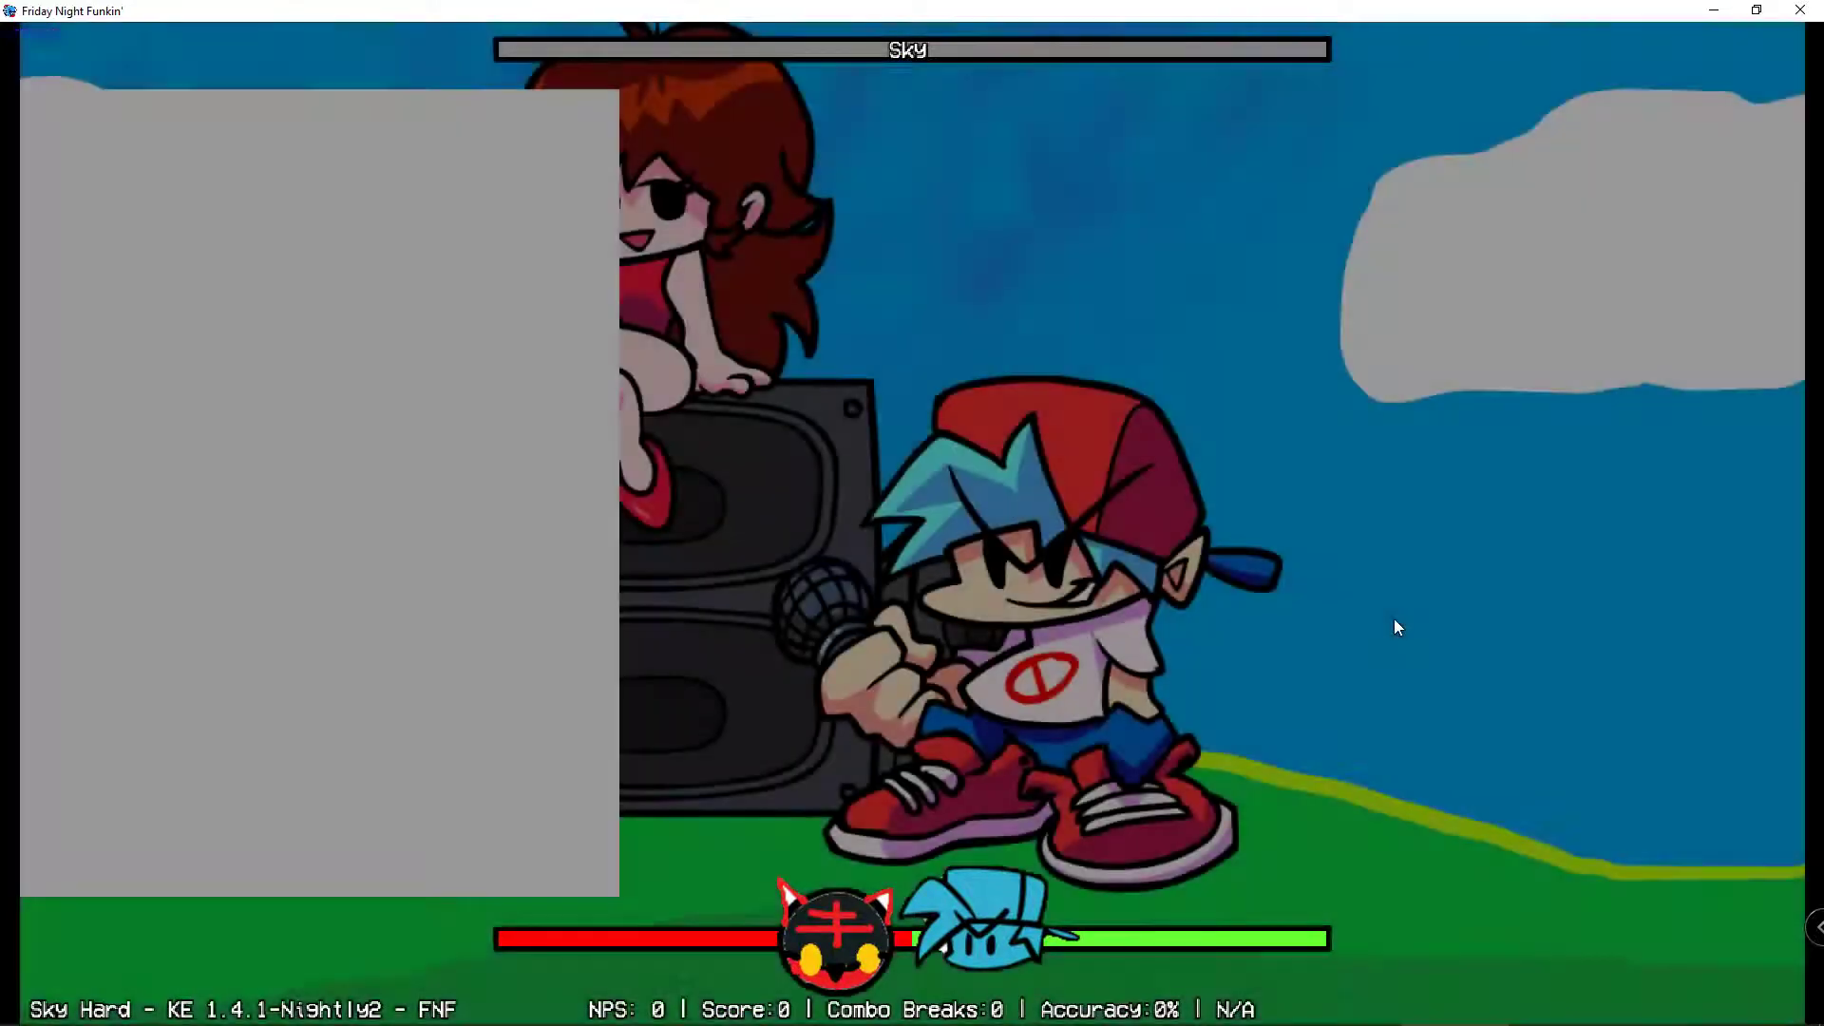
- Skip through the opening dialogue of the Sky song, pause it and exit to the main menu
key("Return")
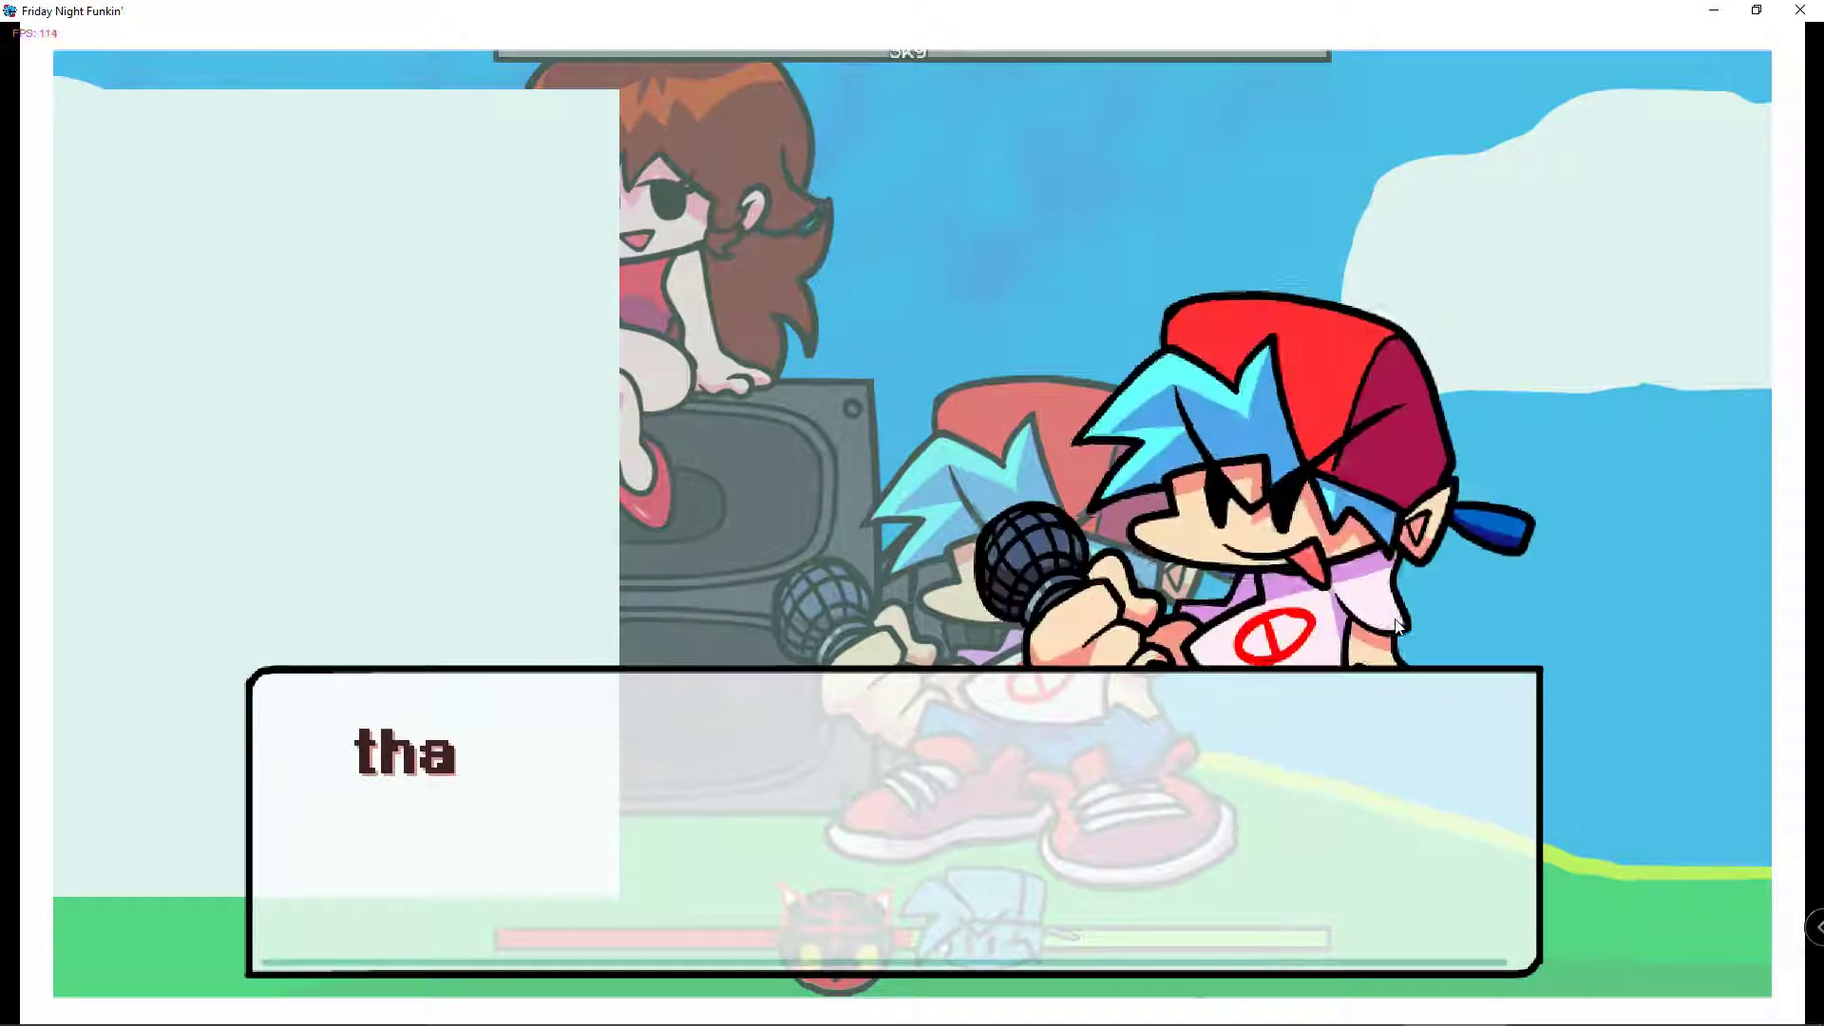
key("Return")
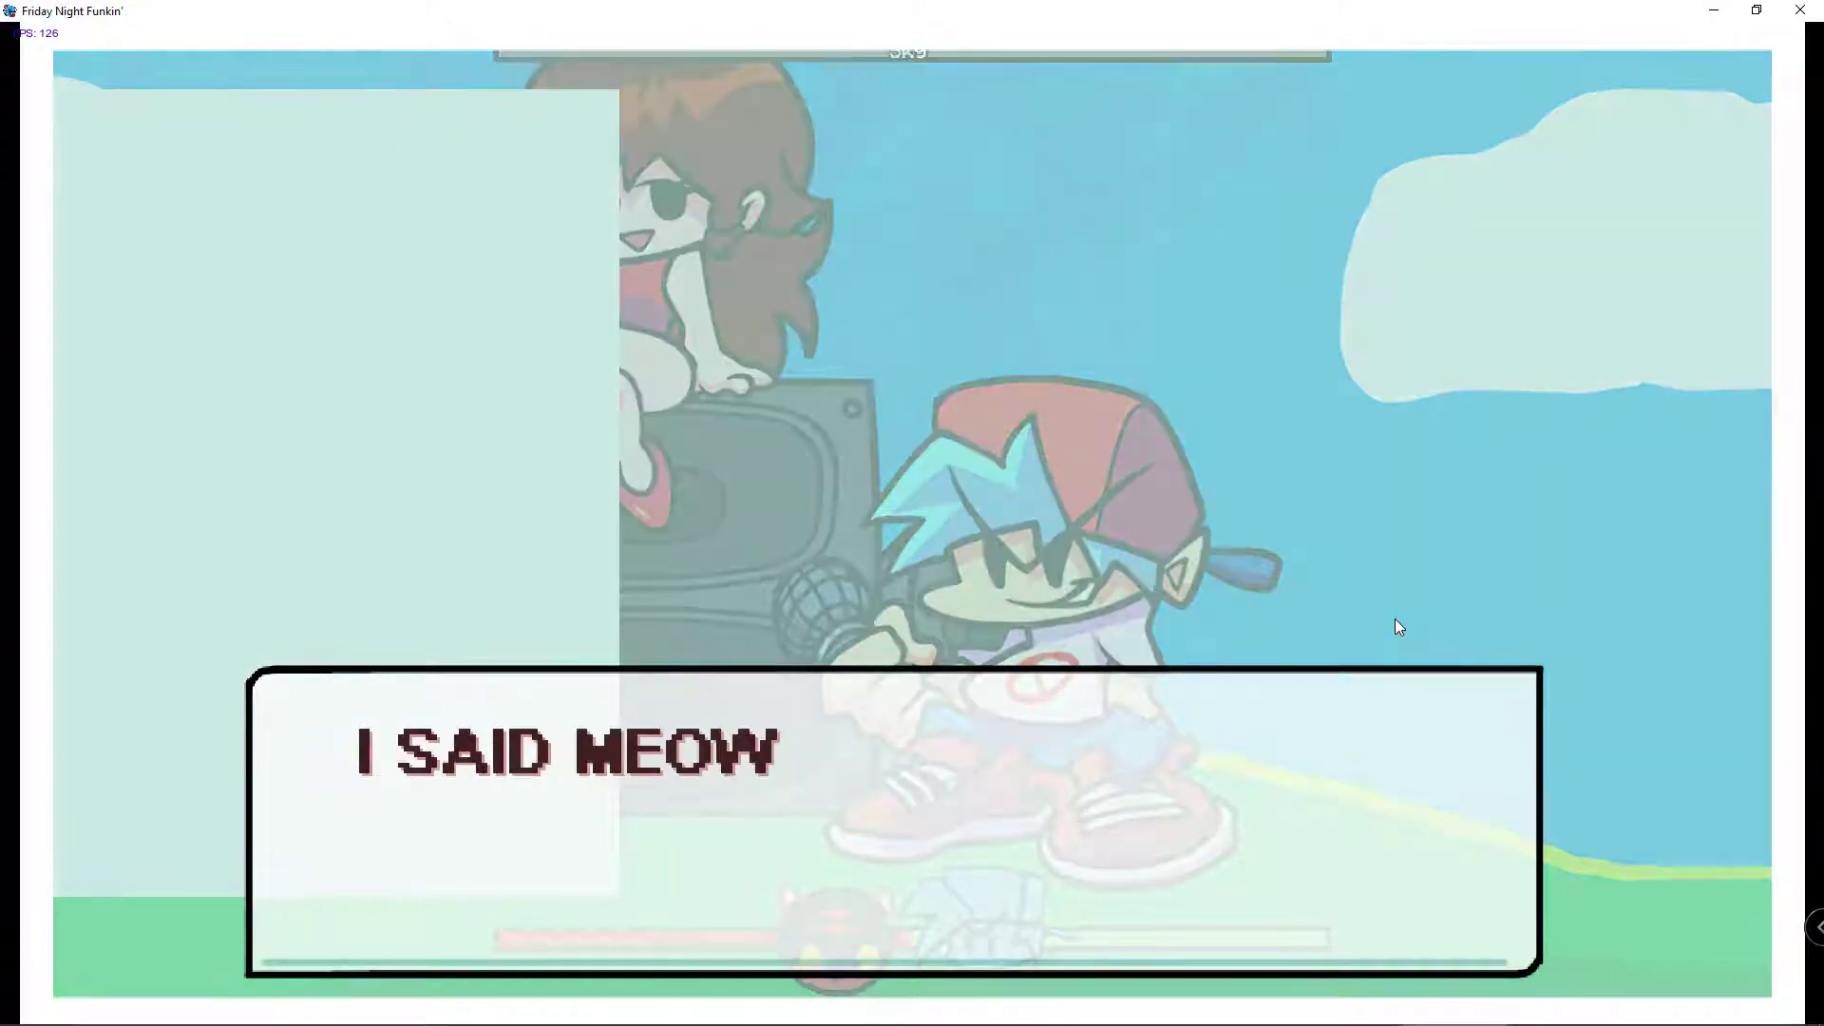
key("Return")
key("Return")
key("Down")
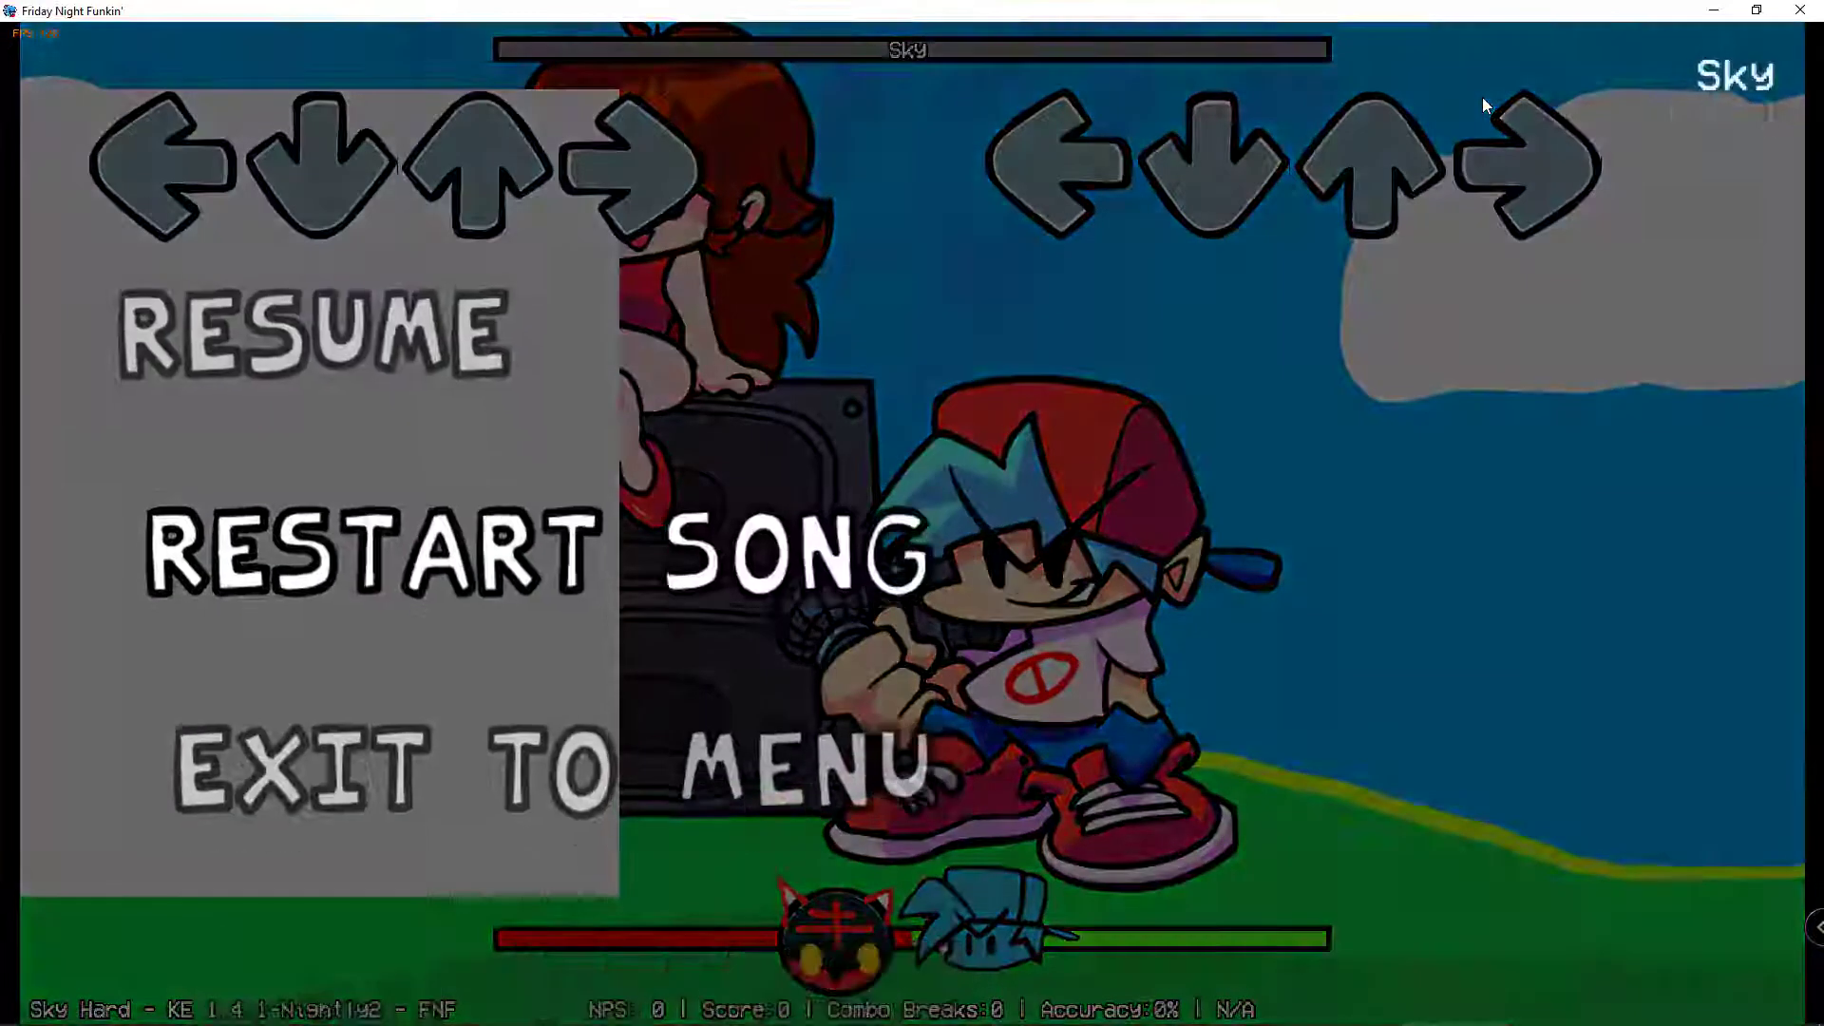
key("Return")
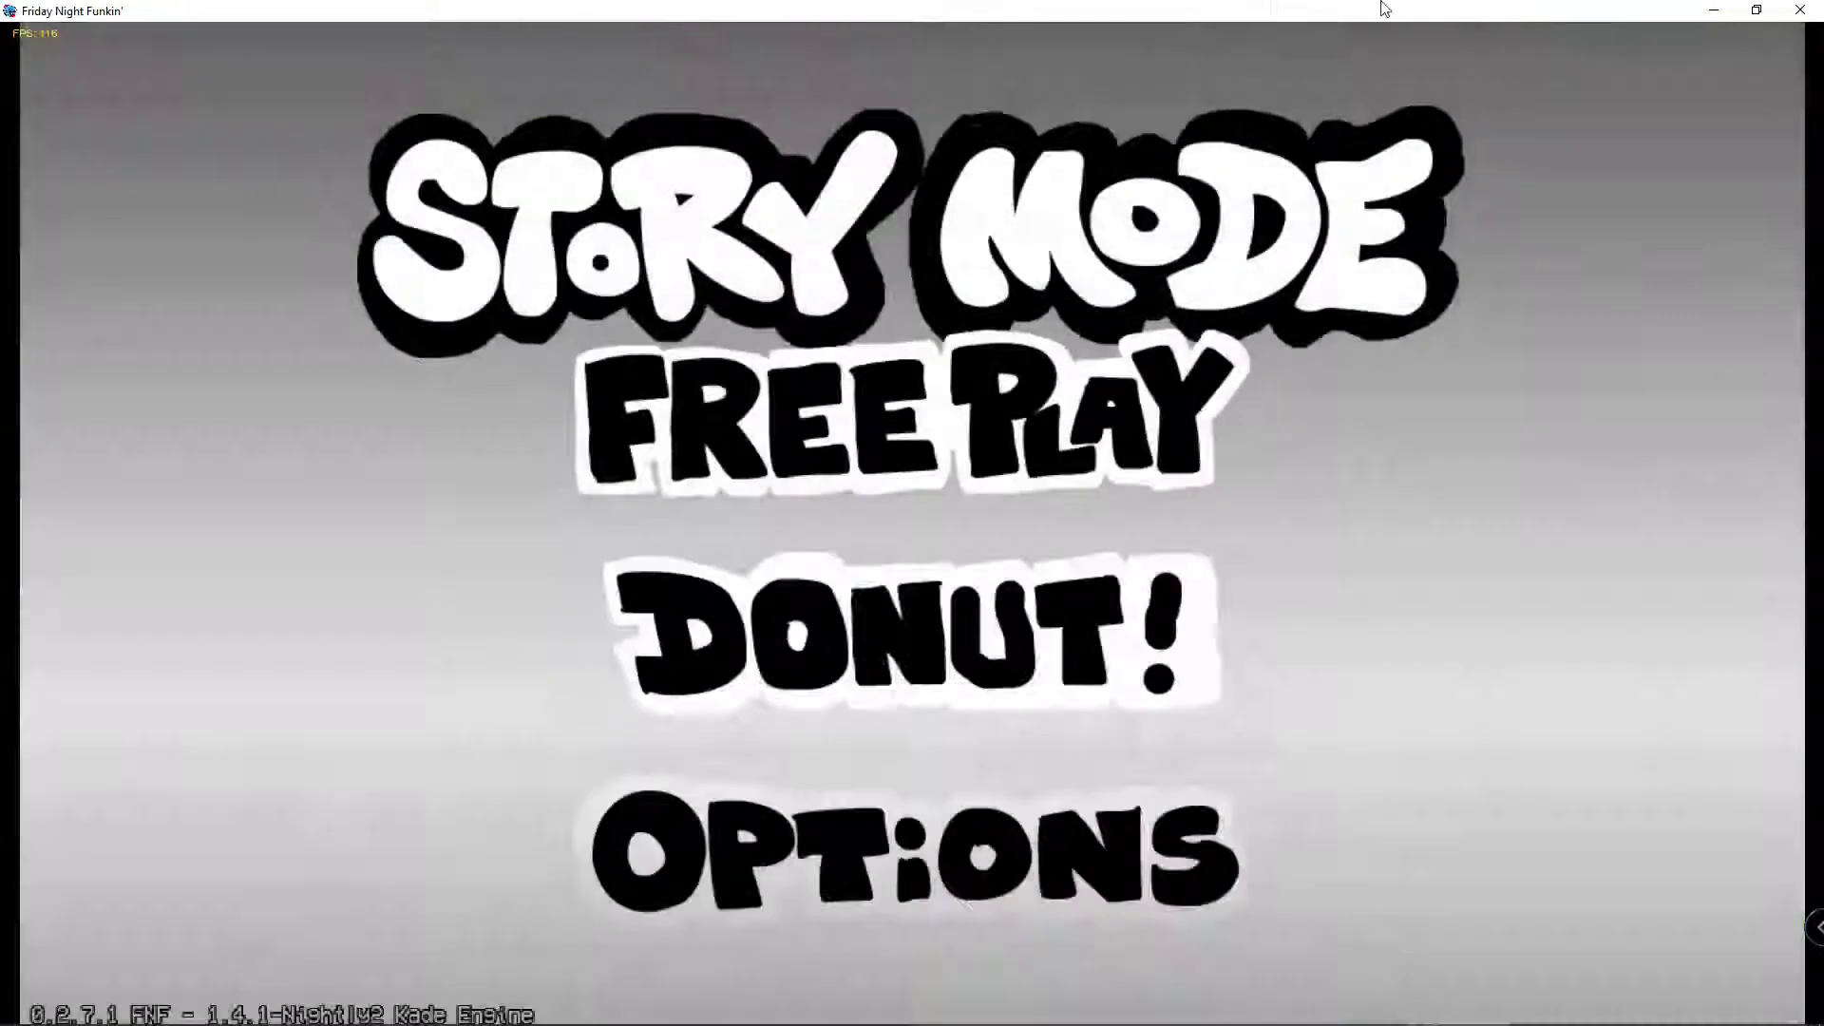
- Minimize the game, switch to iconGrid.png in Paint 3D, and erase the two purple spiky-haired solo icons in the second row with the 200 px eraser
left_click(1711, 13)
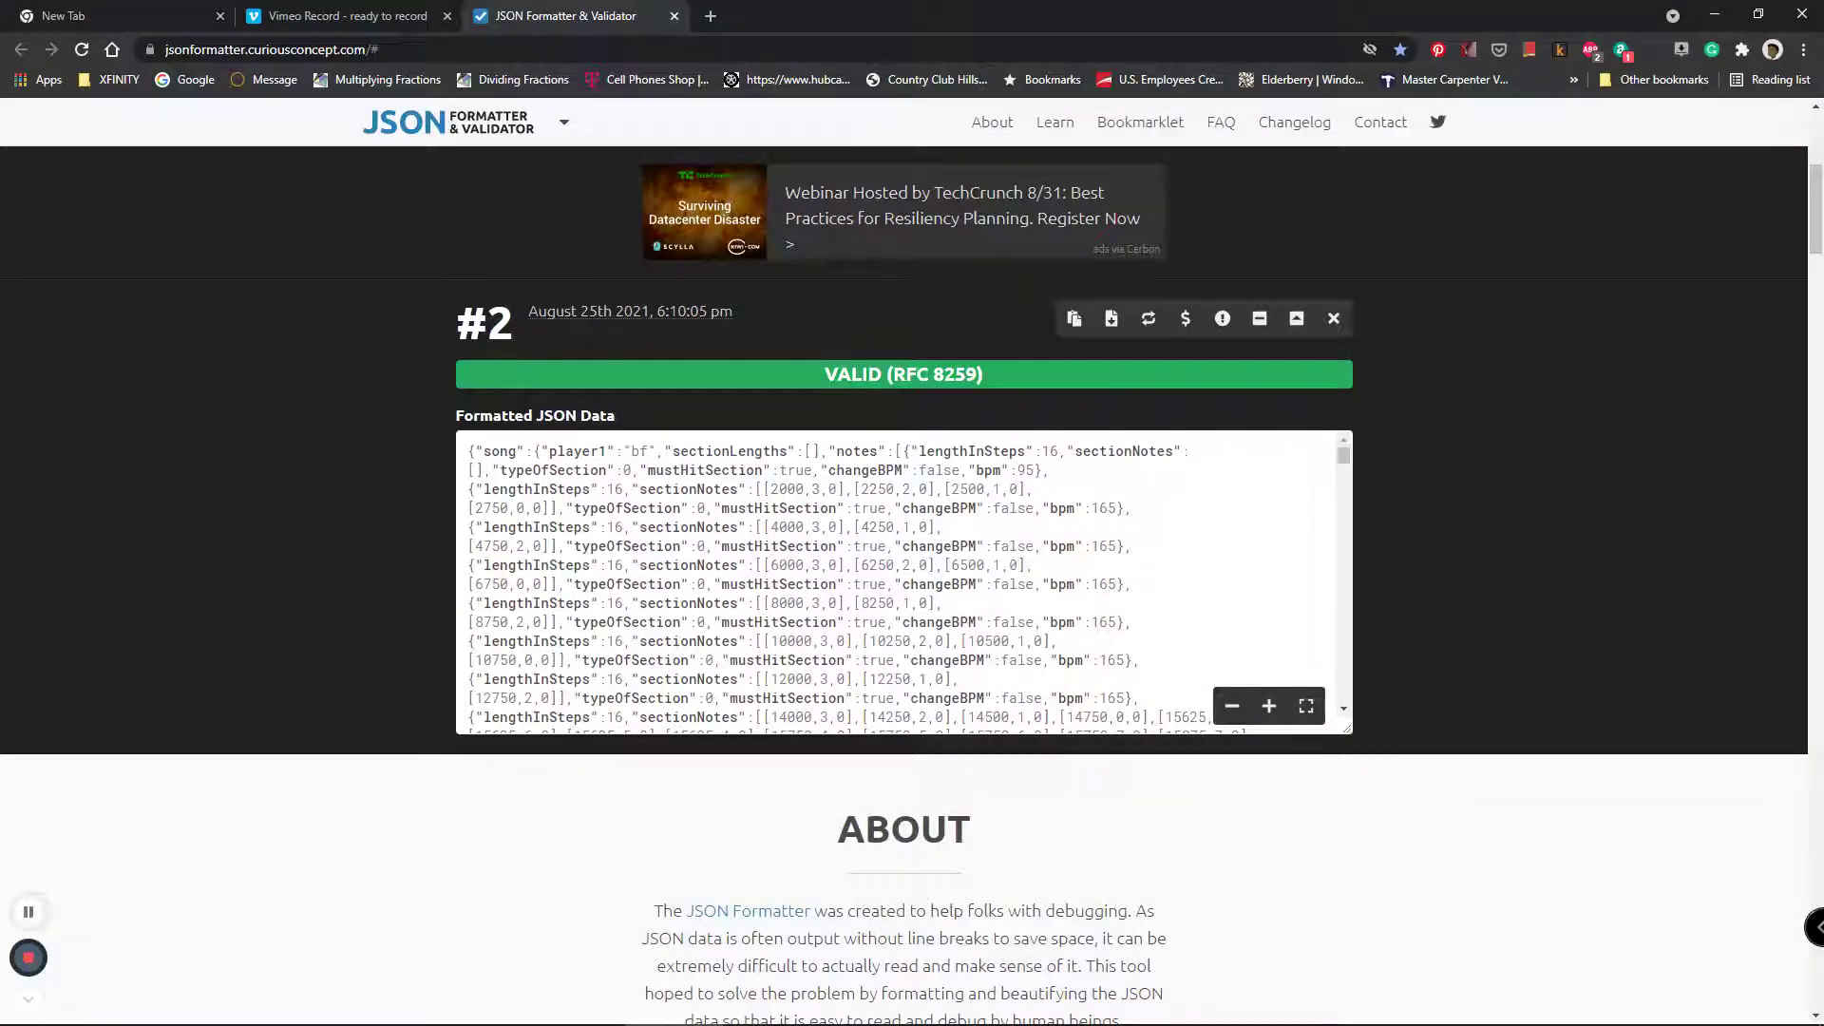
left_click(1461, 1019)
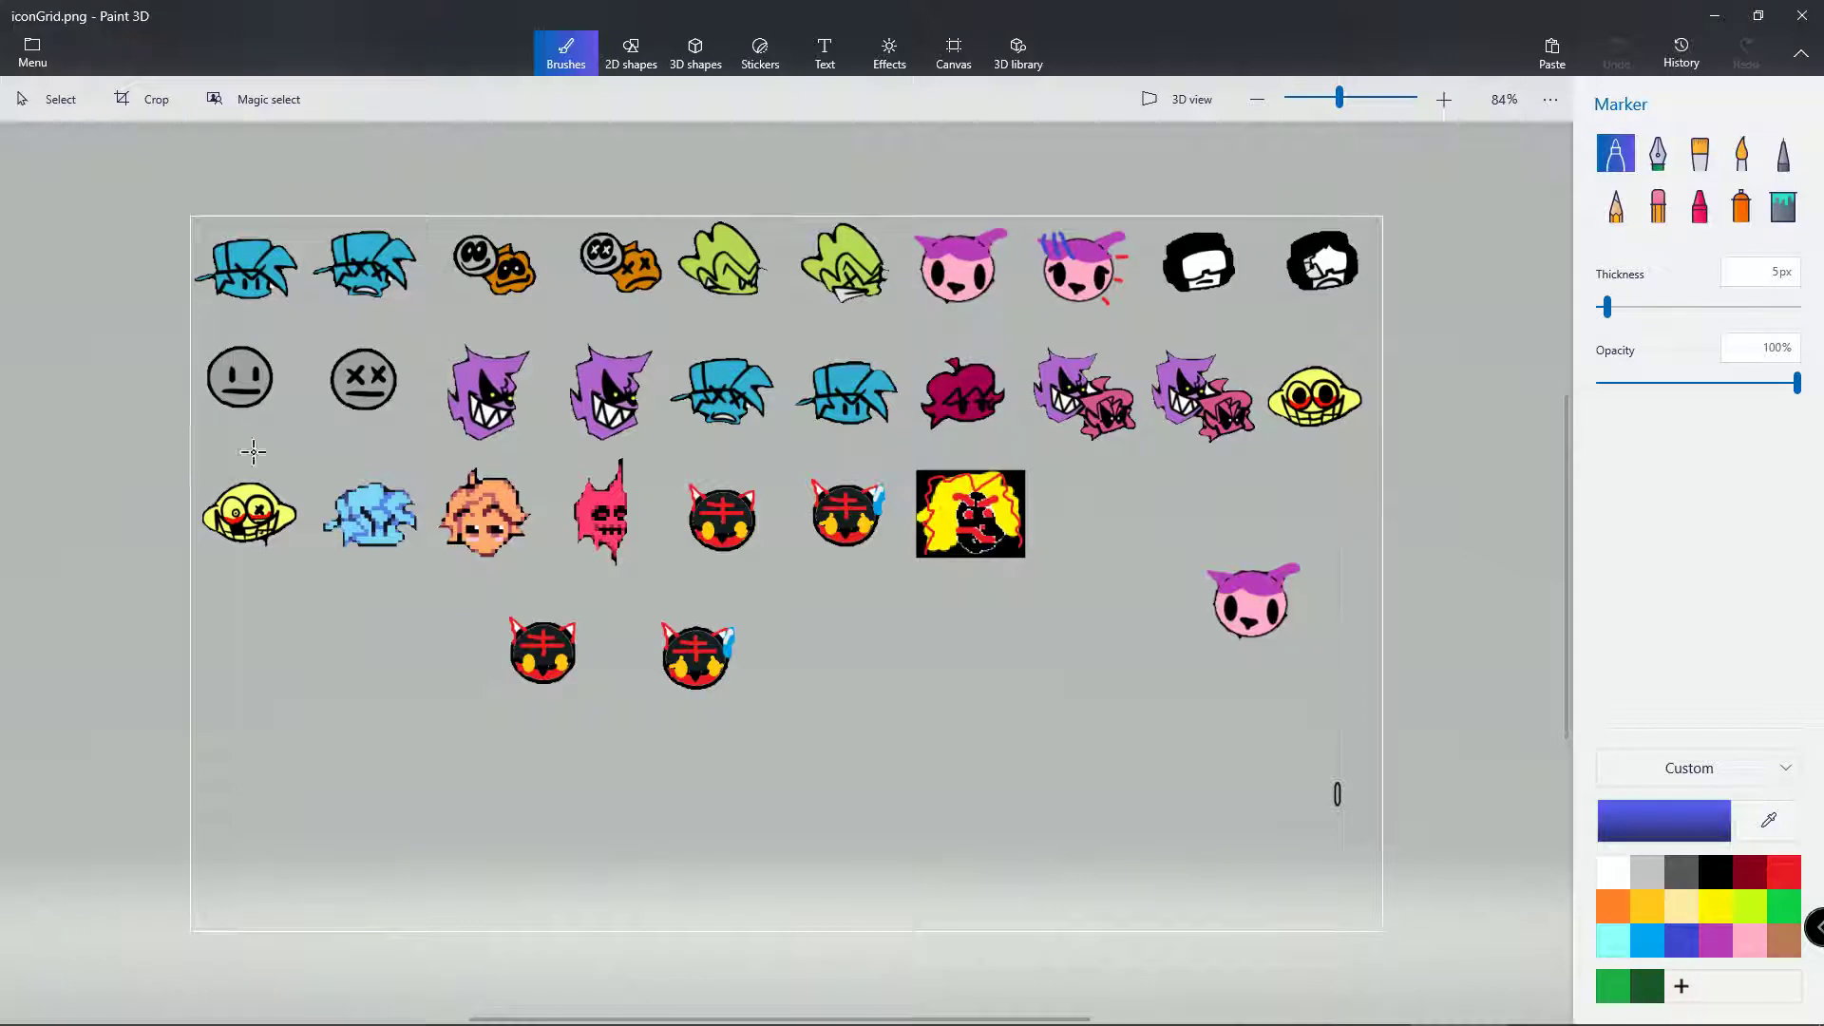
left_click(1658, 209)
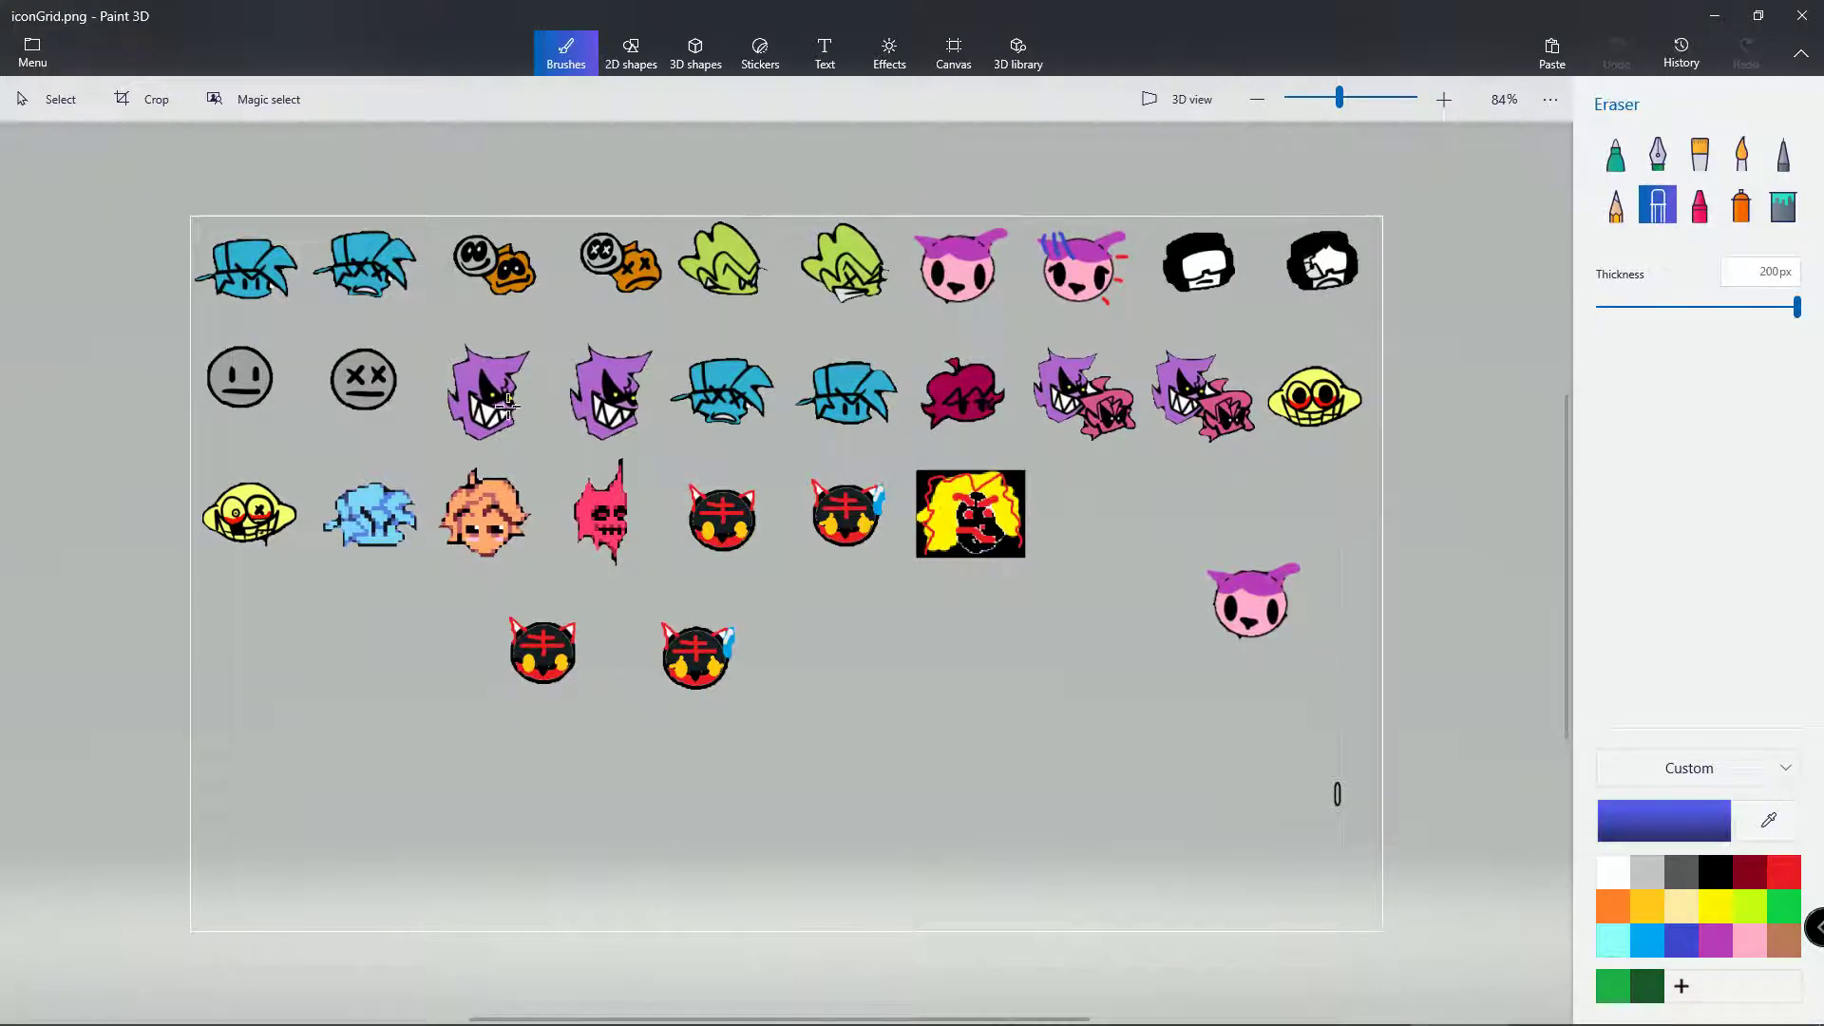
left_click(606, 389)
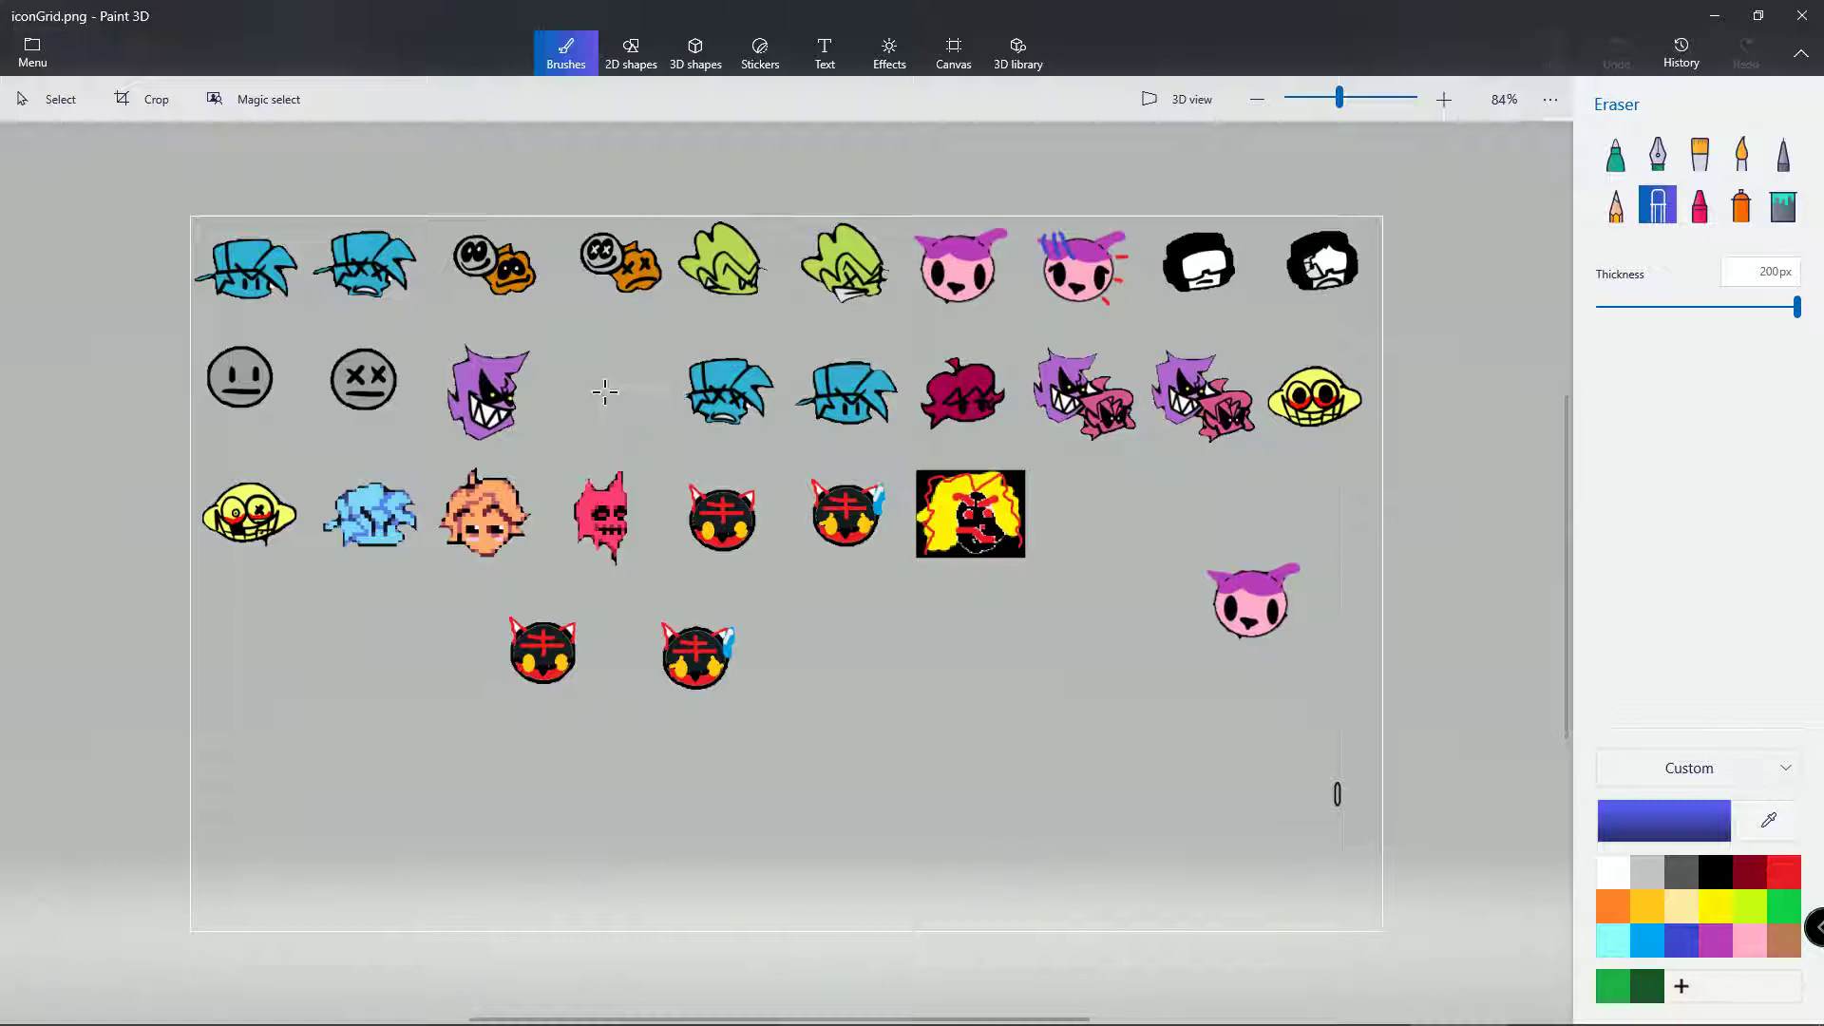
left_click(503, 385)
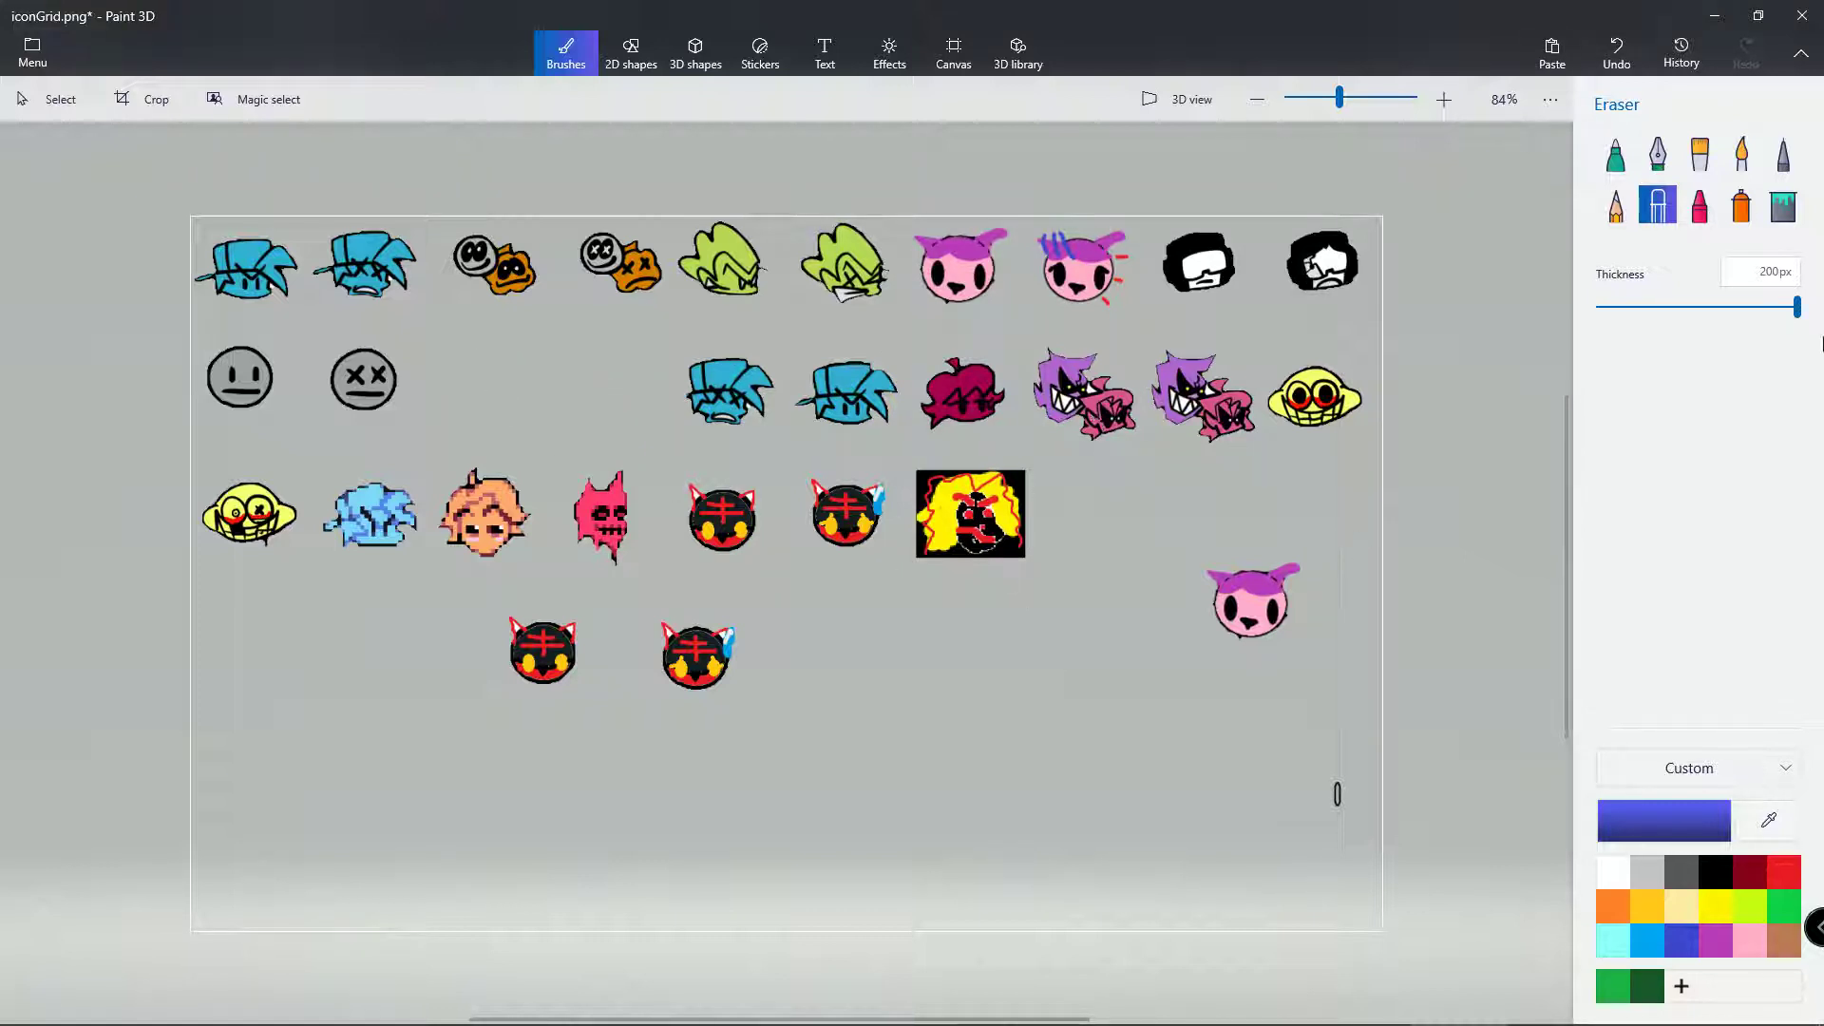
- Handwrite a blue "USE P 3D" note below the icons with the 5 px marker and erase it
left_click(1616, 156)
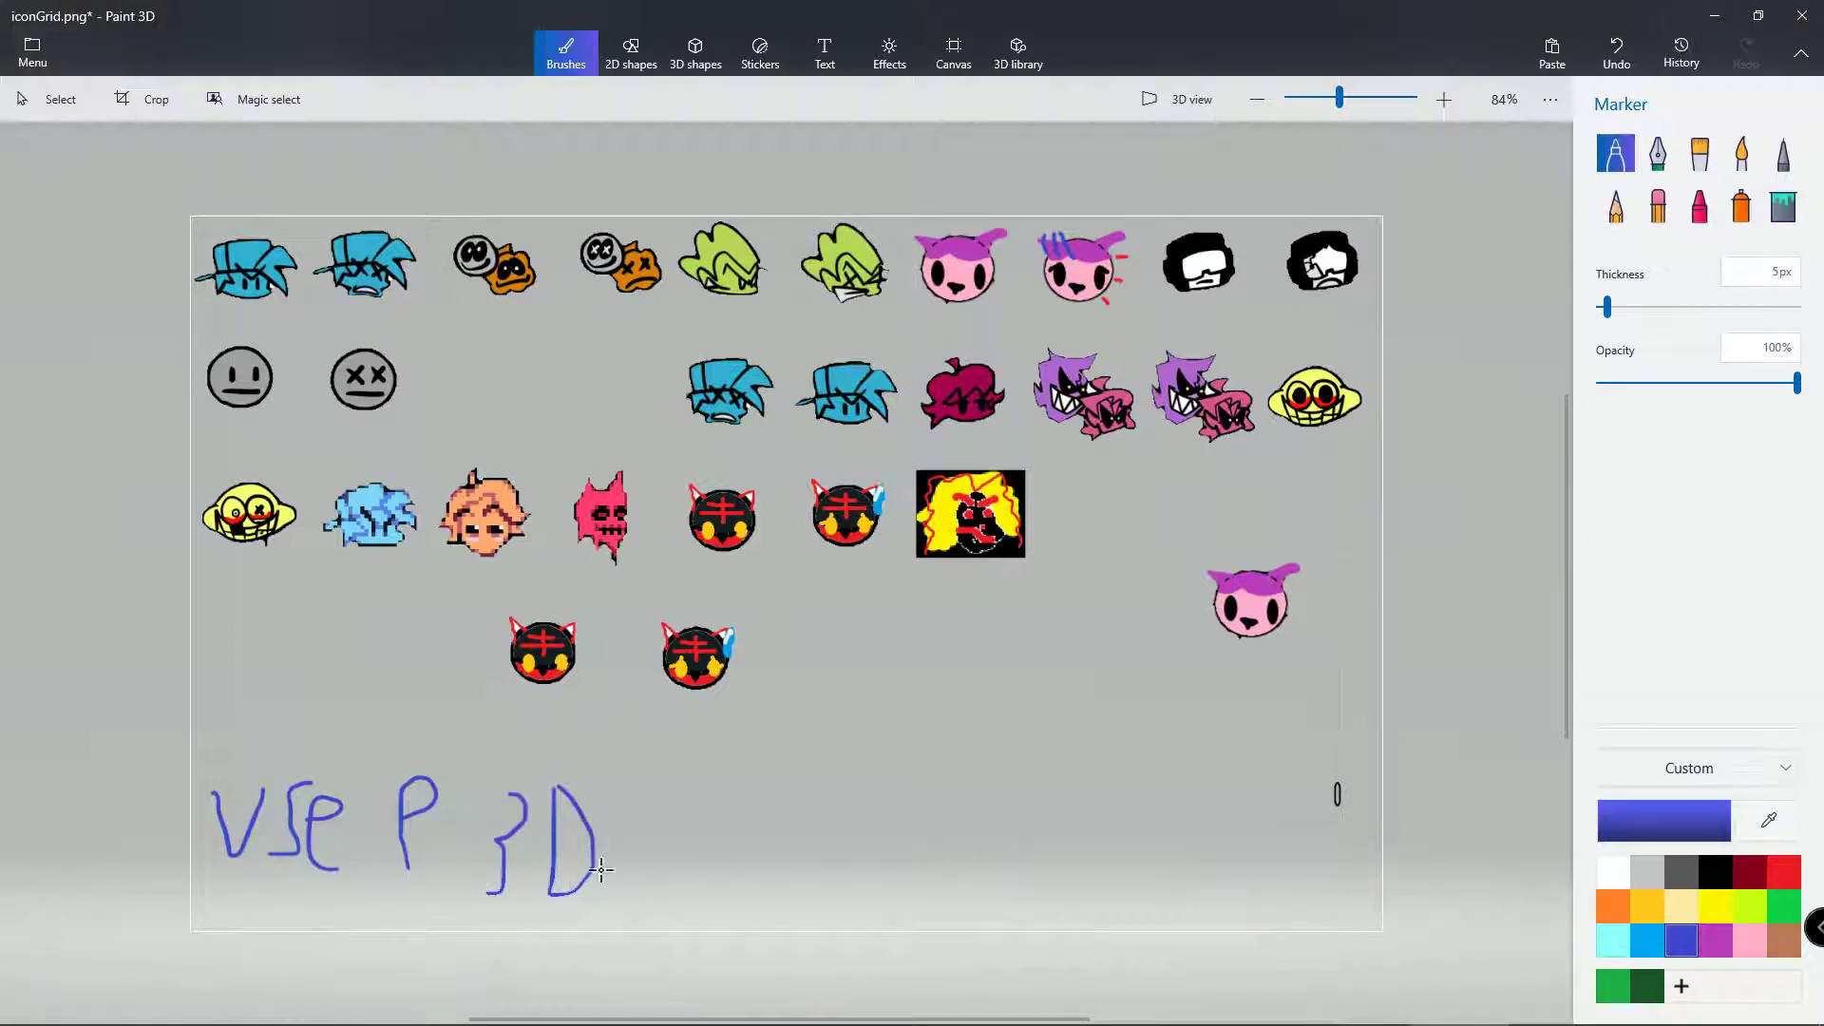
left_click(1658, 205)
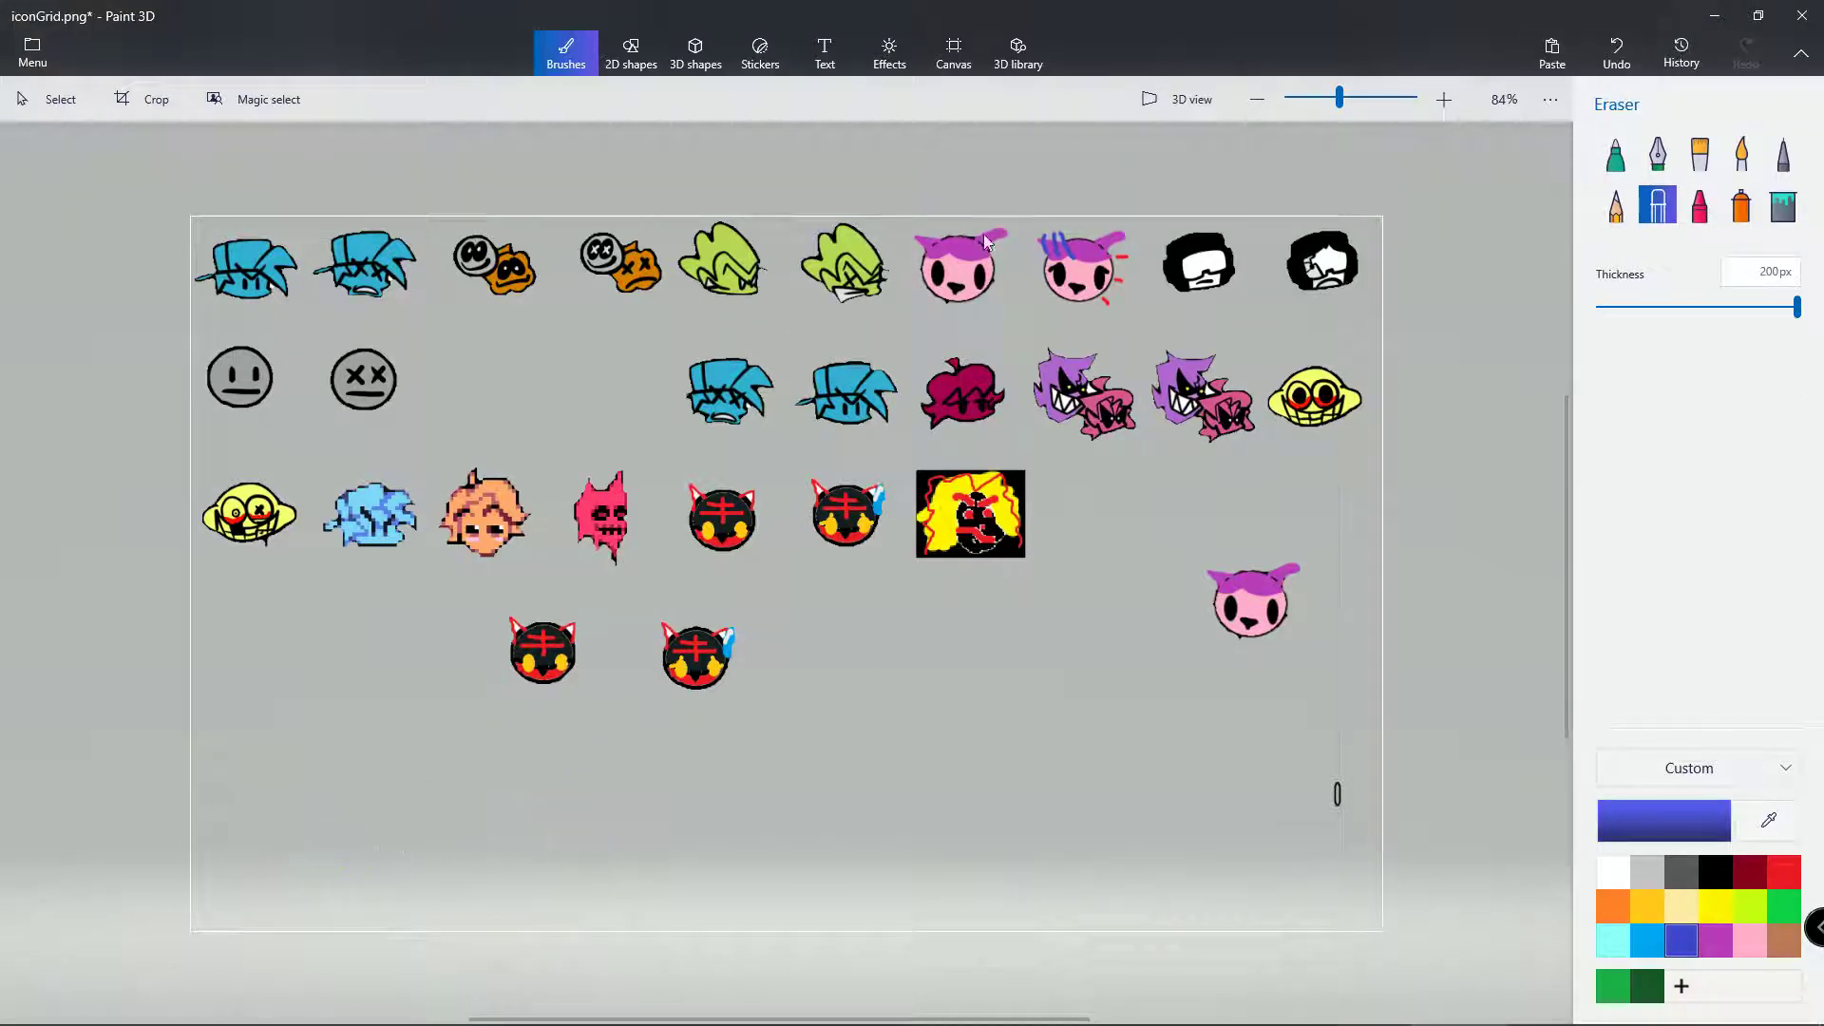
- Save iconGrid.png and close Paint 3D
left_click(21, 38)
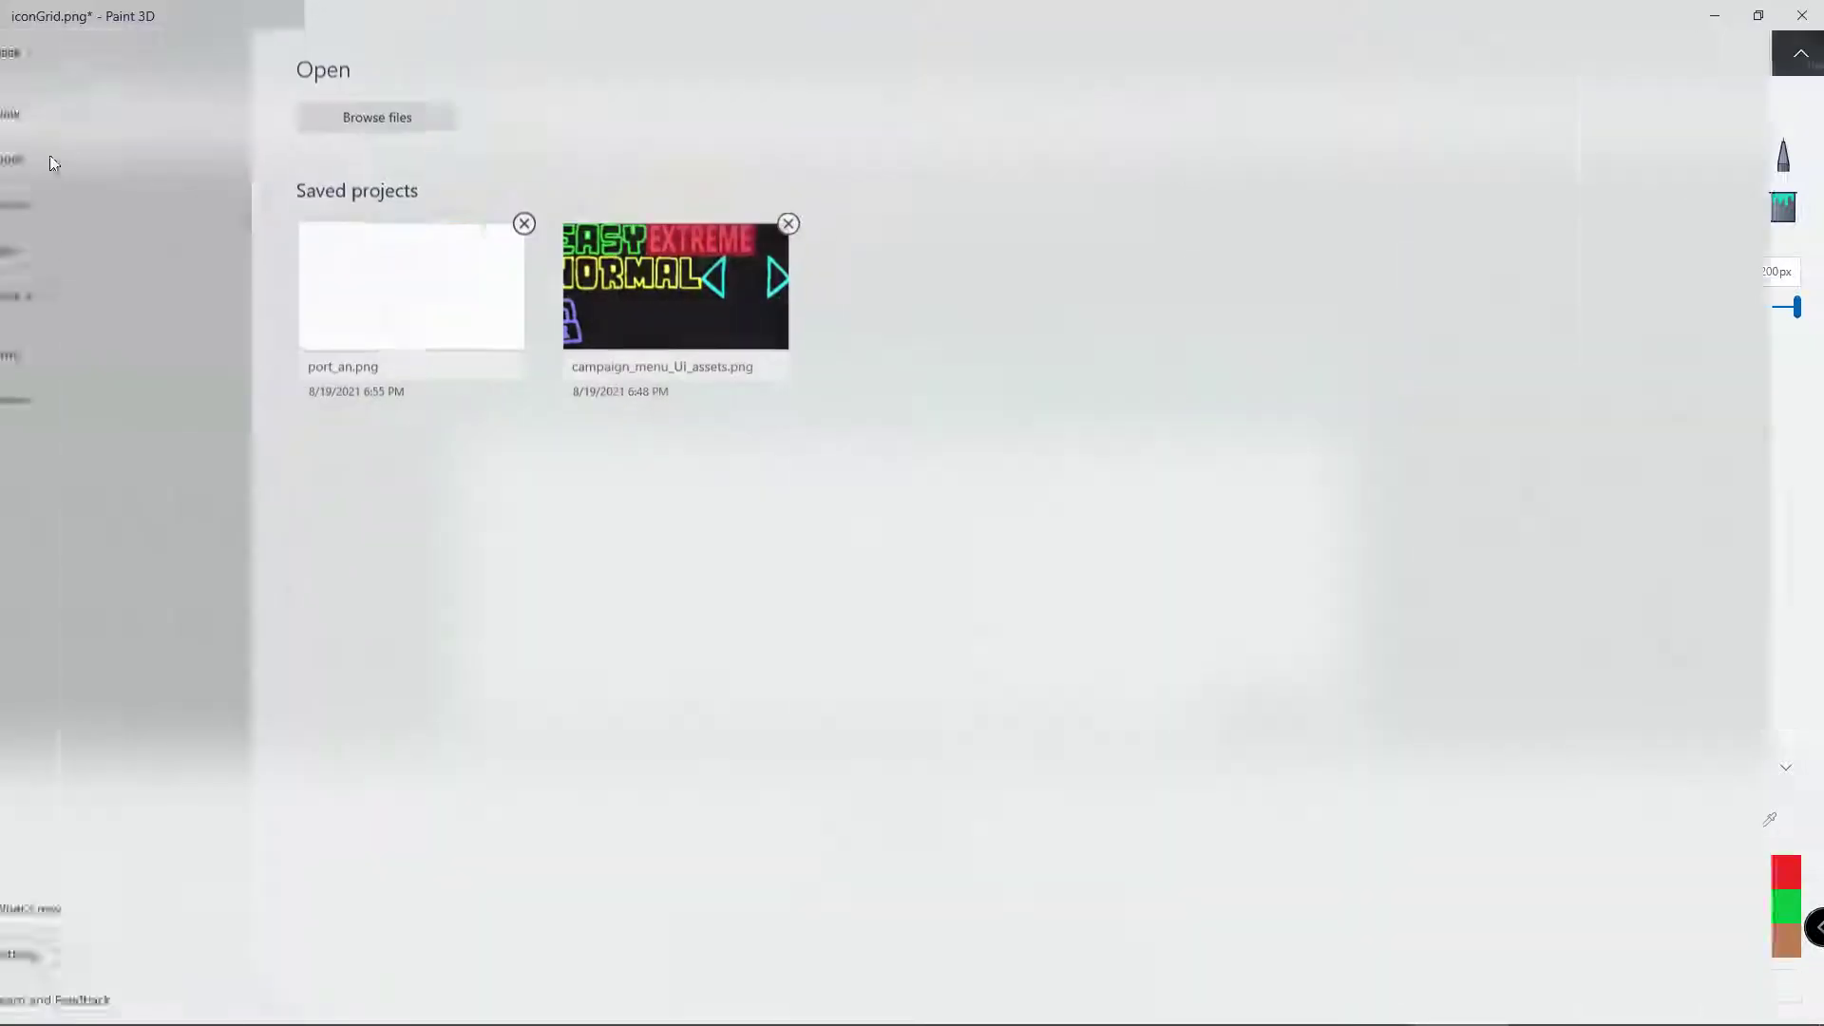
left_click(67, 249)
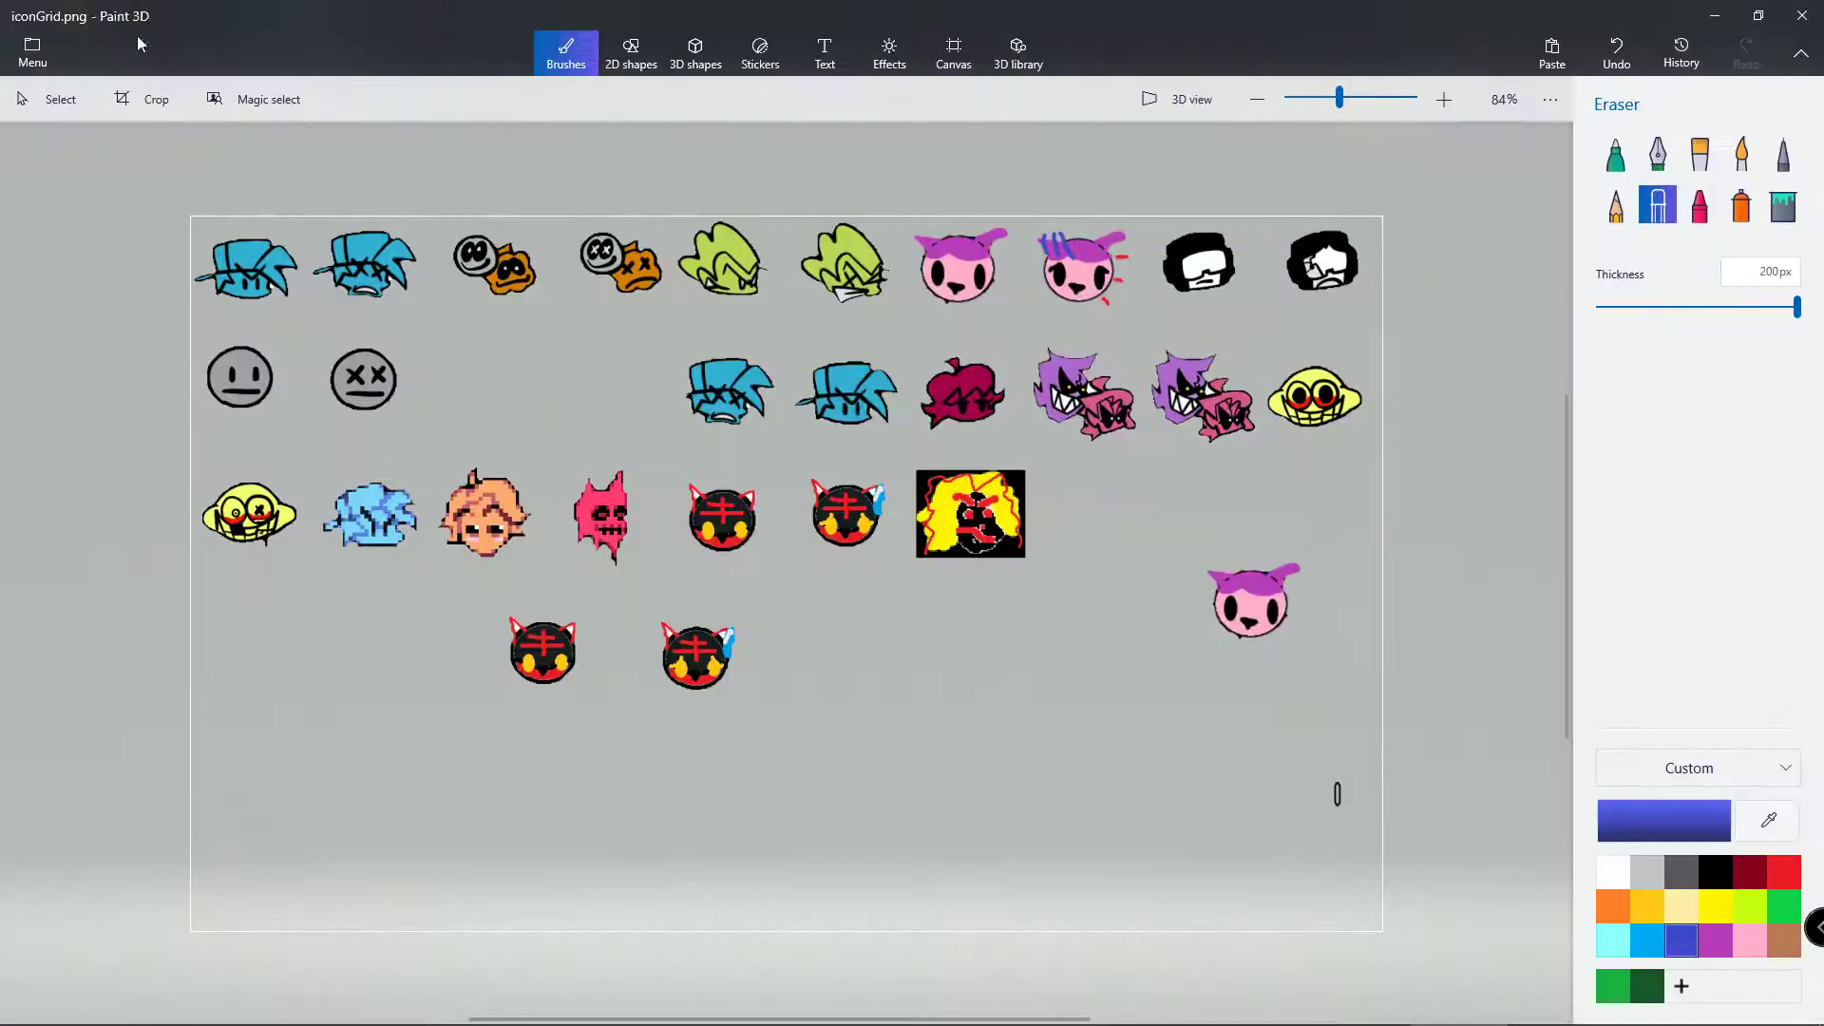
left_click(1805, 14)
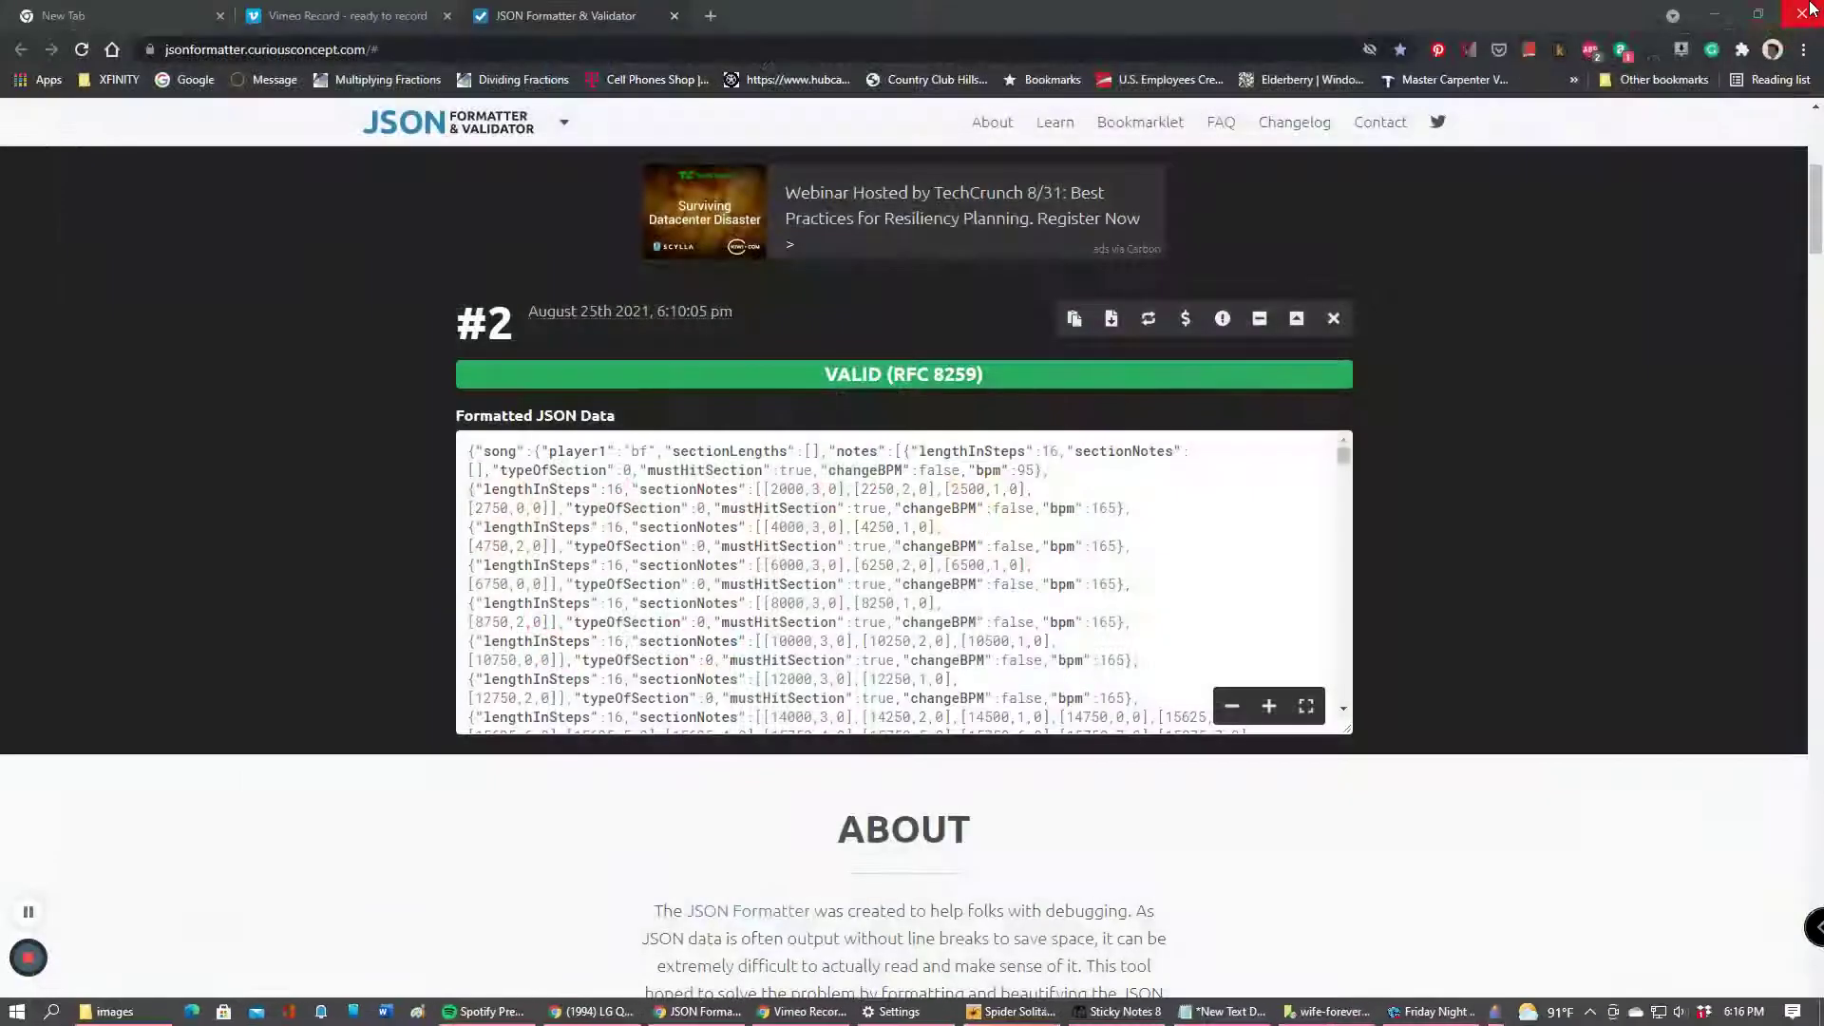
- Switch to File Explorer, go back to the Nothingness Mod FNF folder, launch the Nothing application and maximize its game window
left_click(142, 1013)
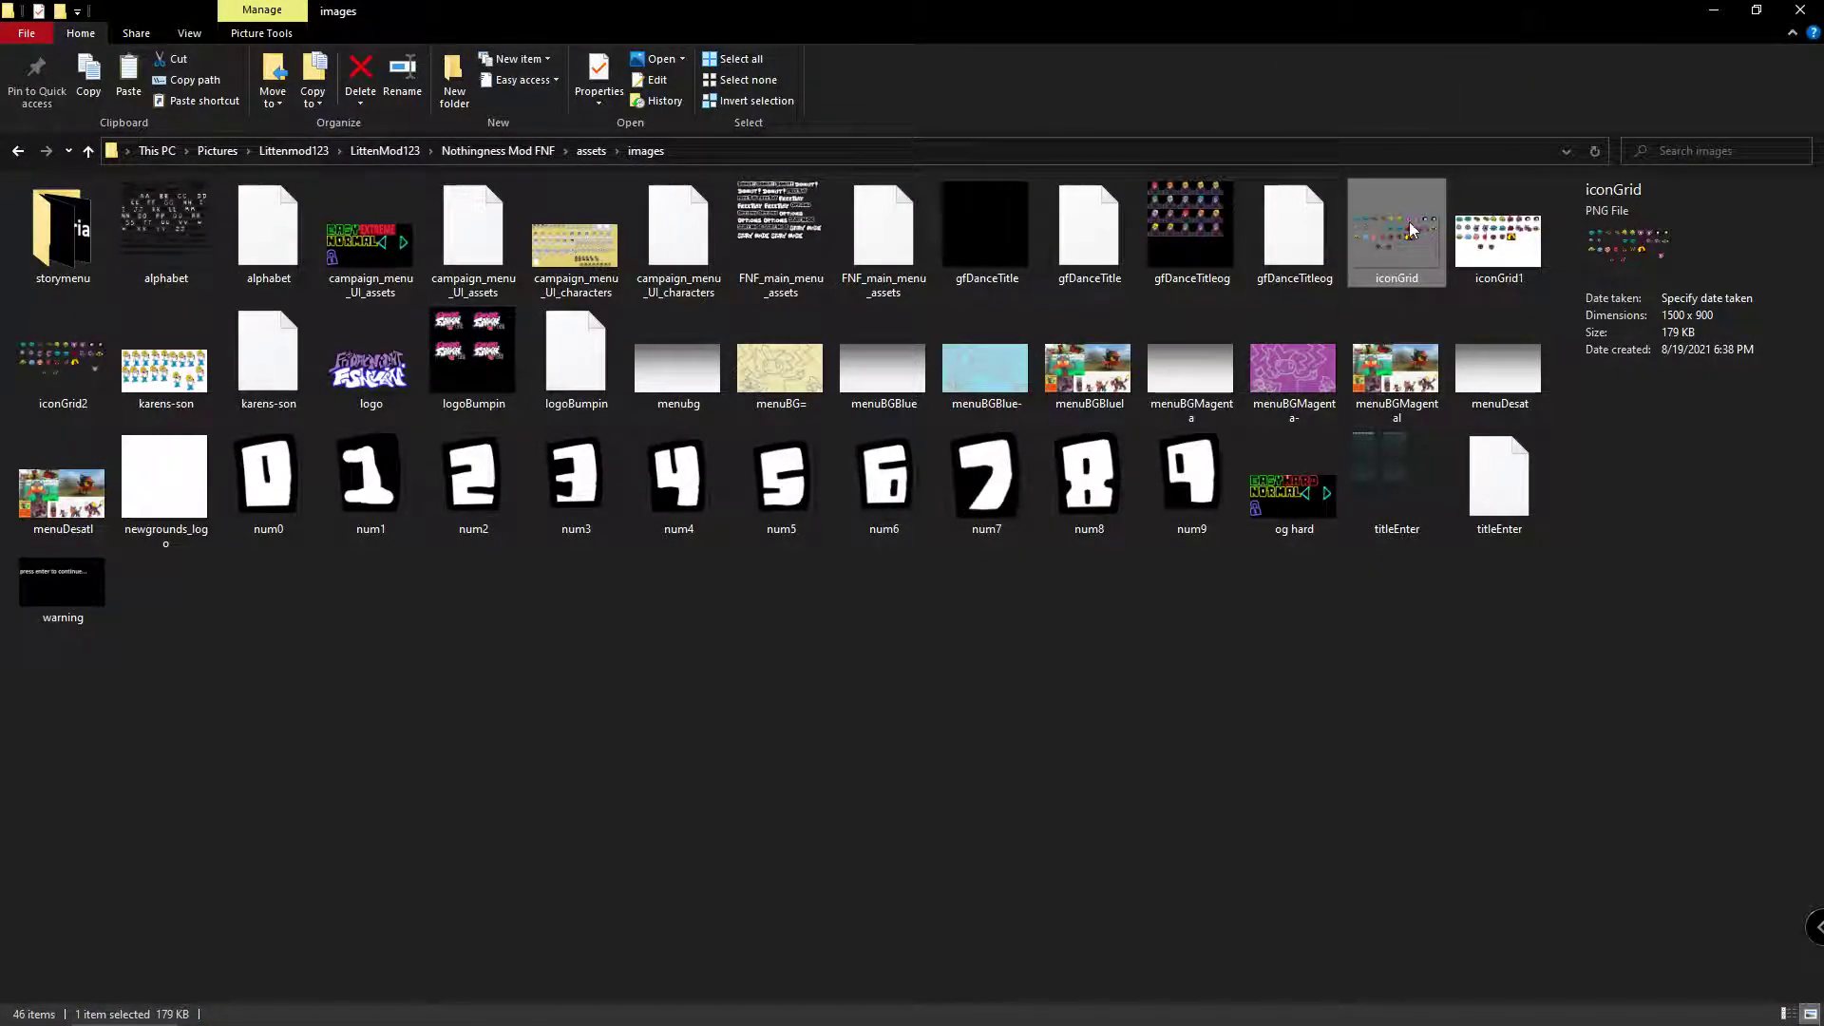
left_click(16, 151)
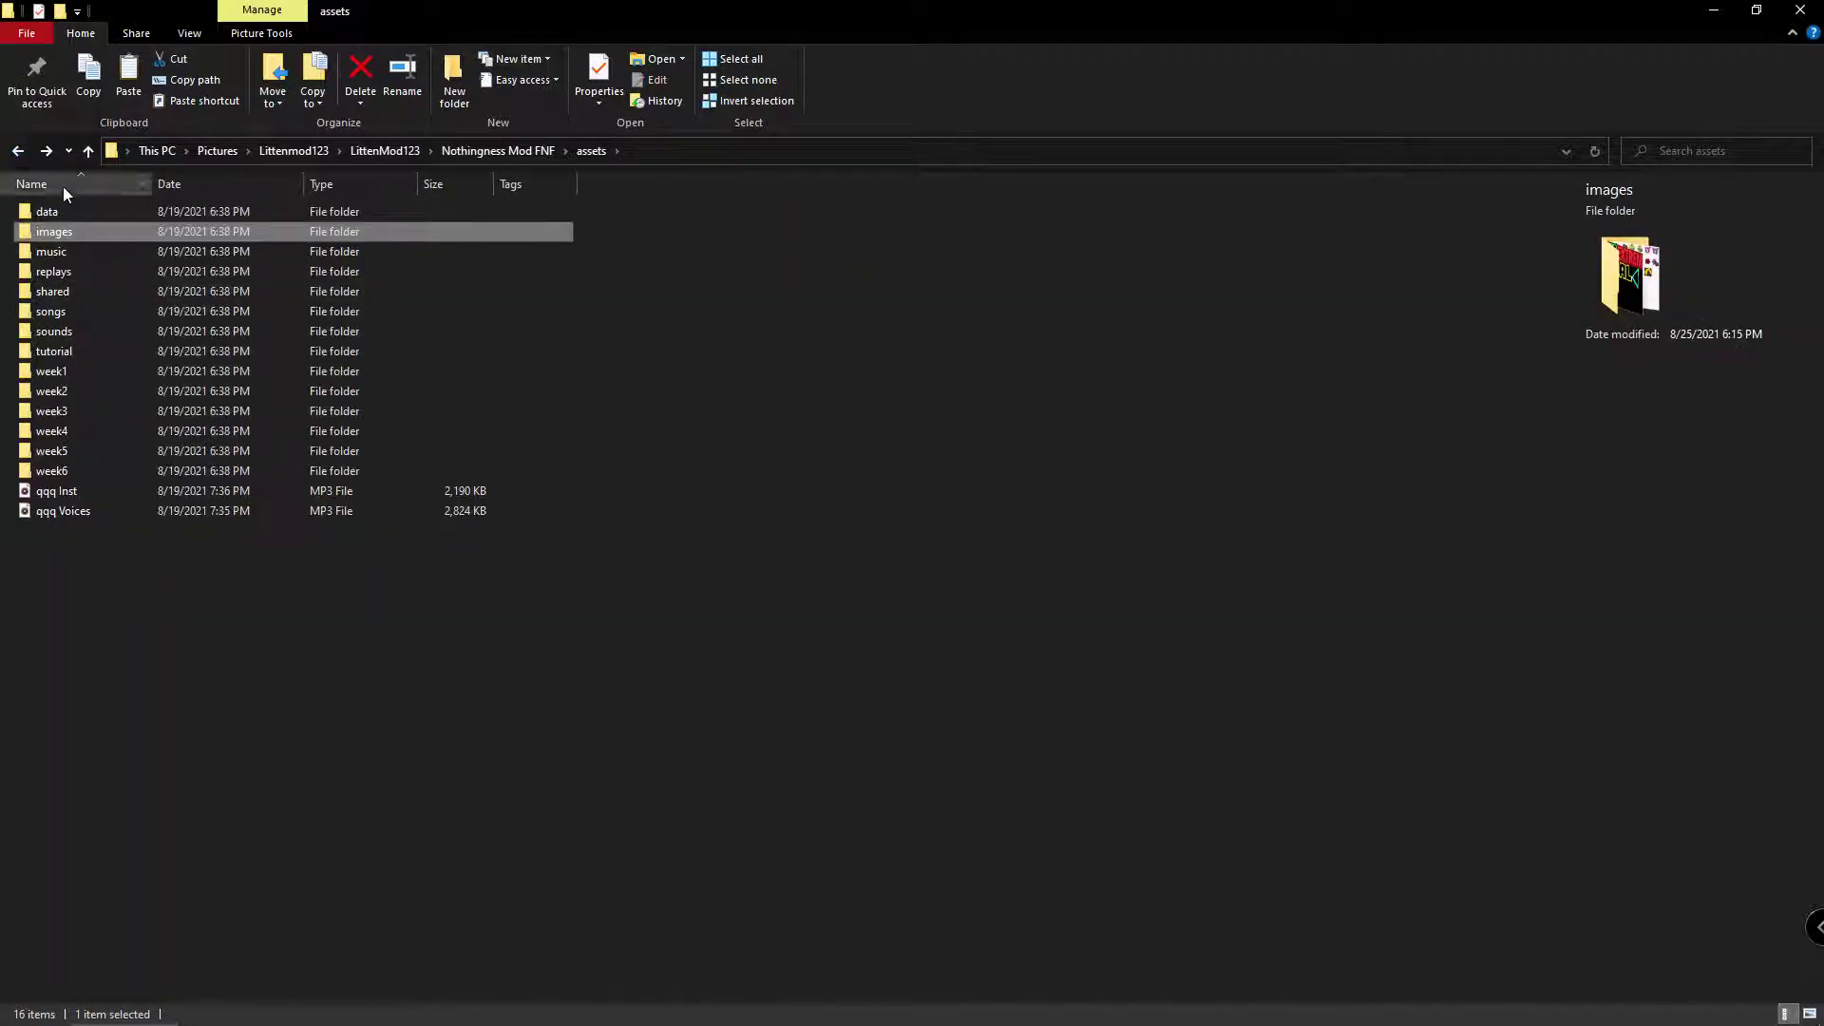
left_click(19, 152)
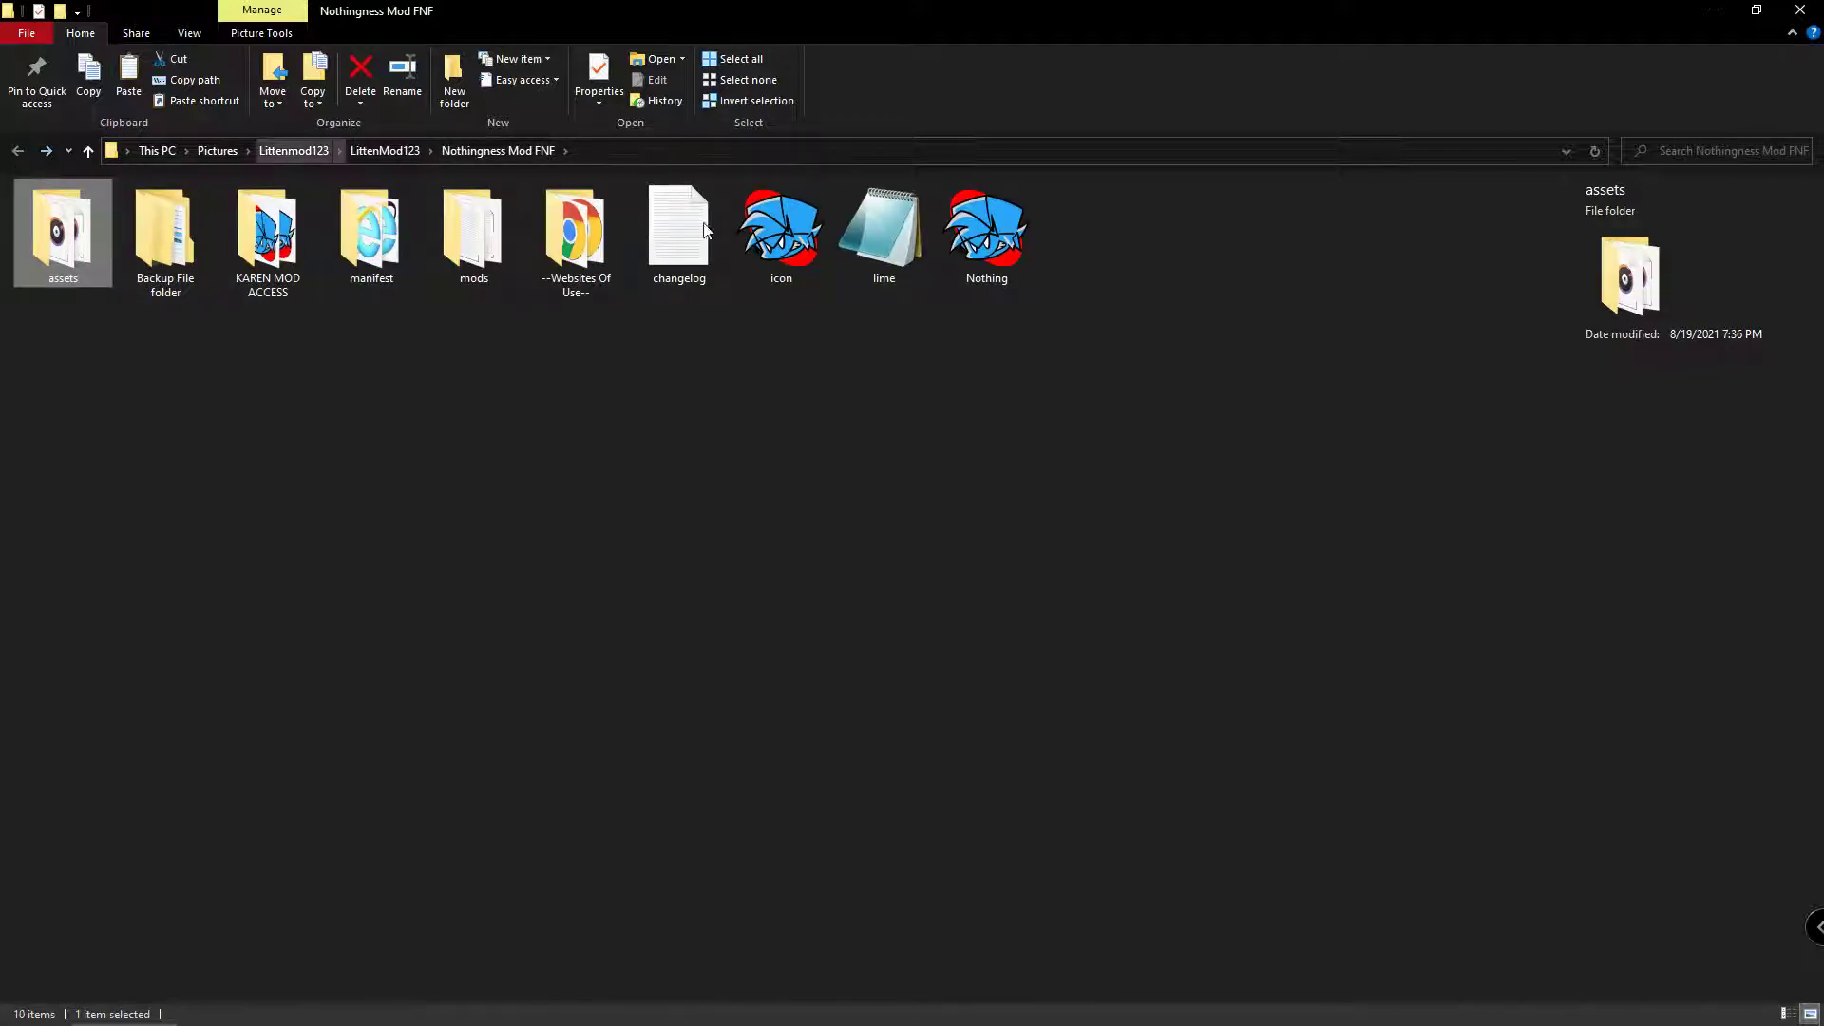
left_click(990, 231)
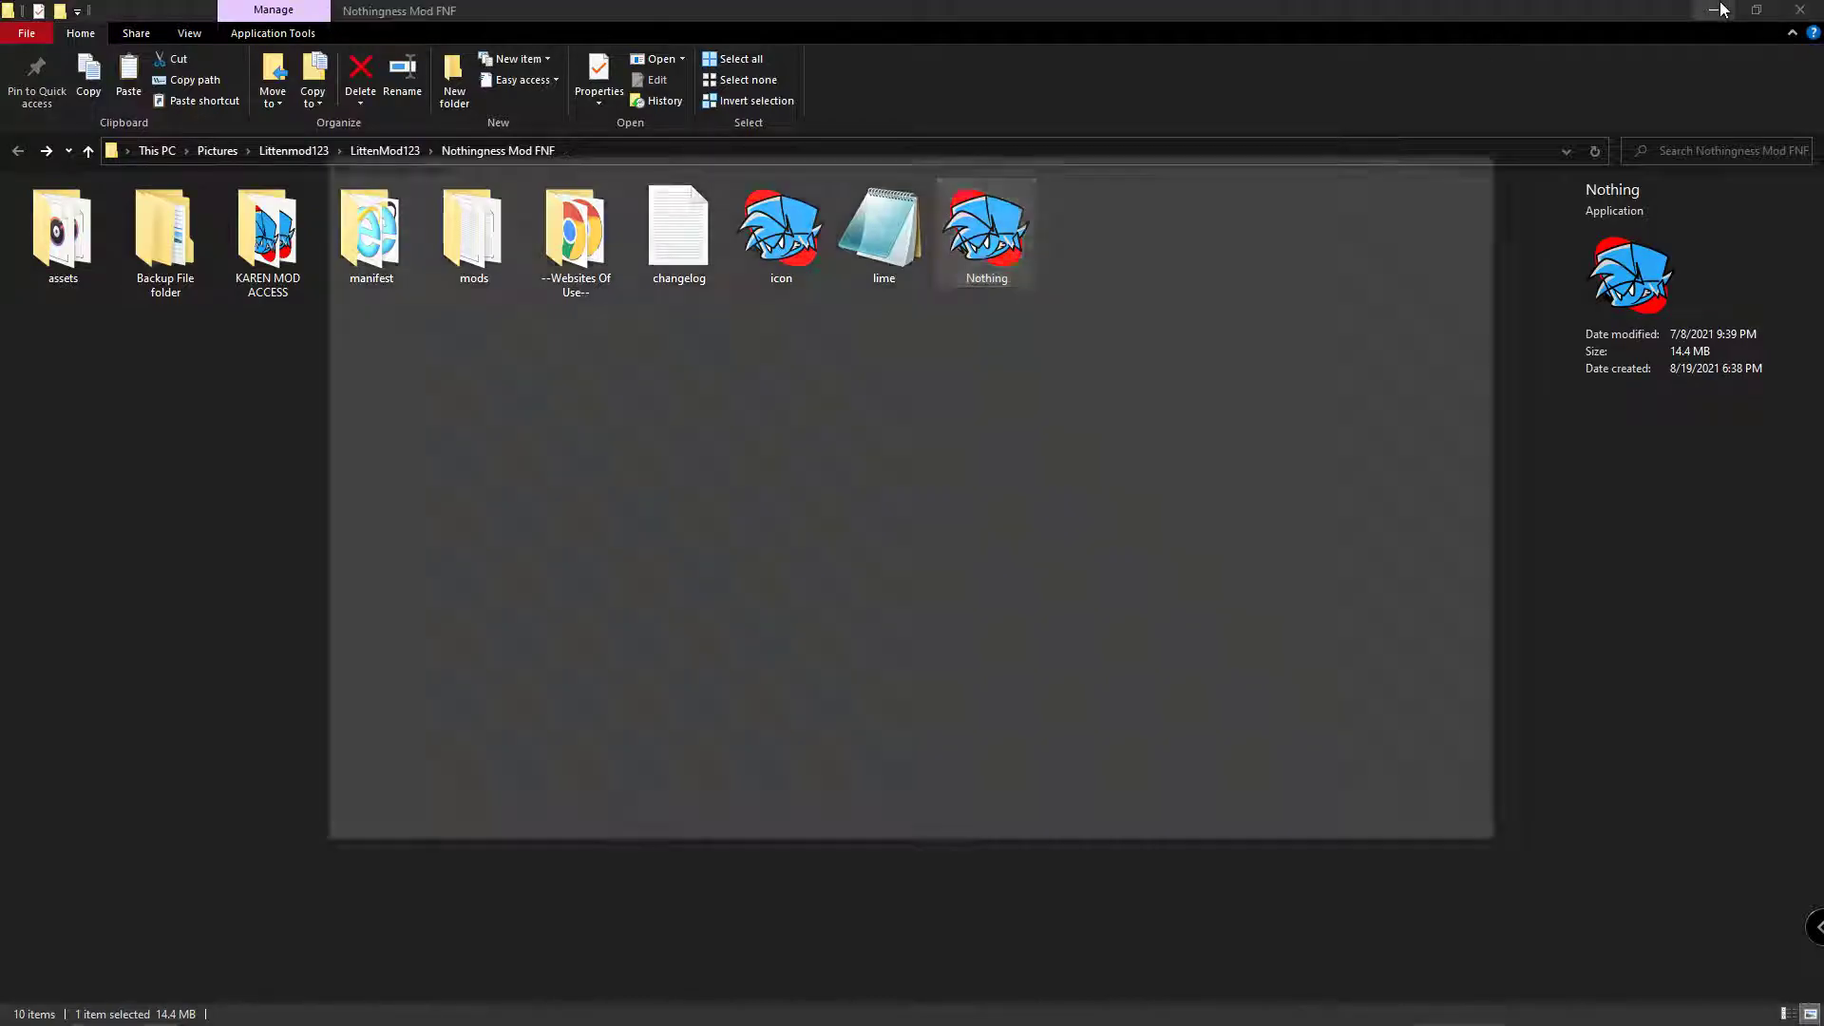
left_click(1714, 9)
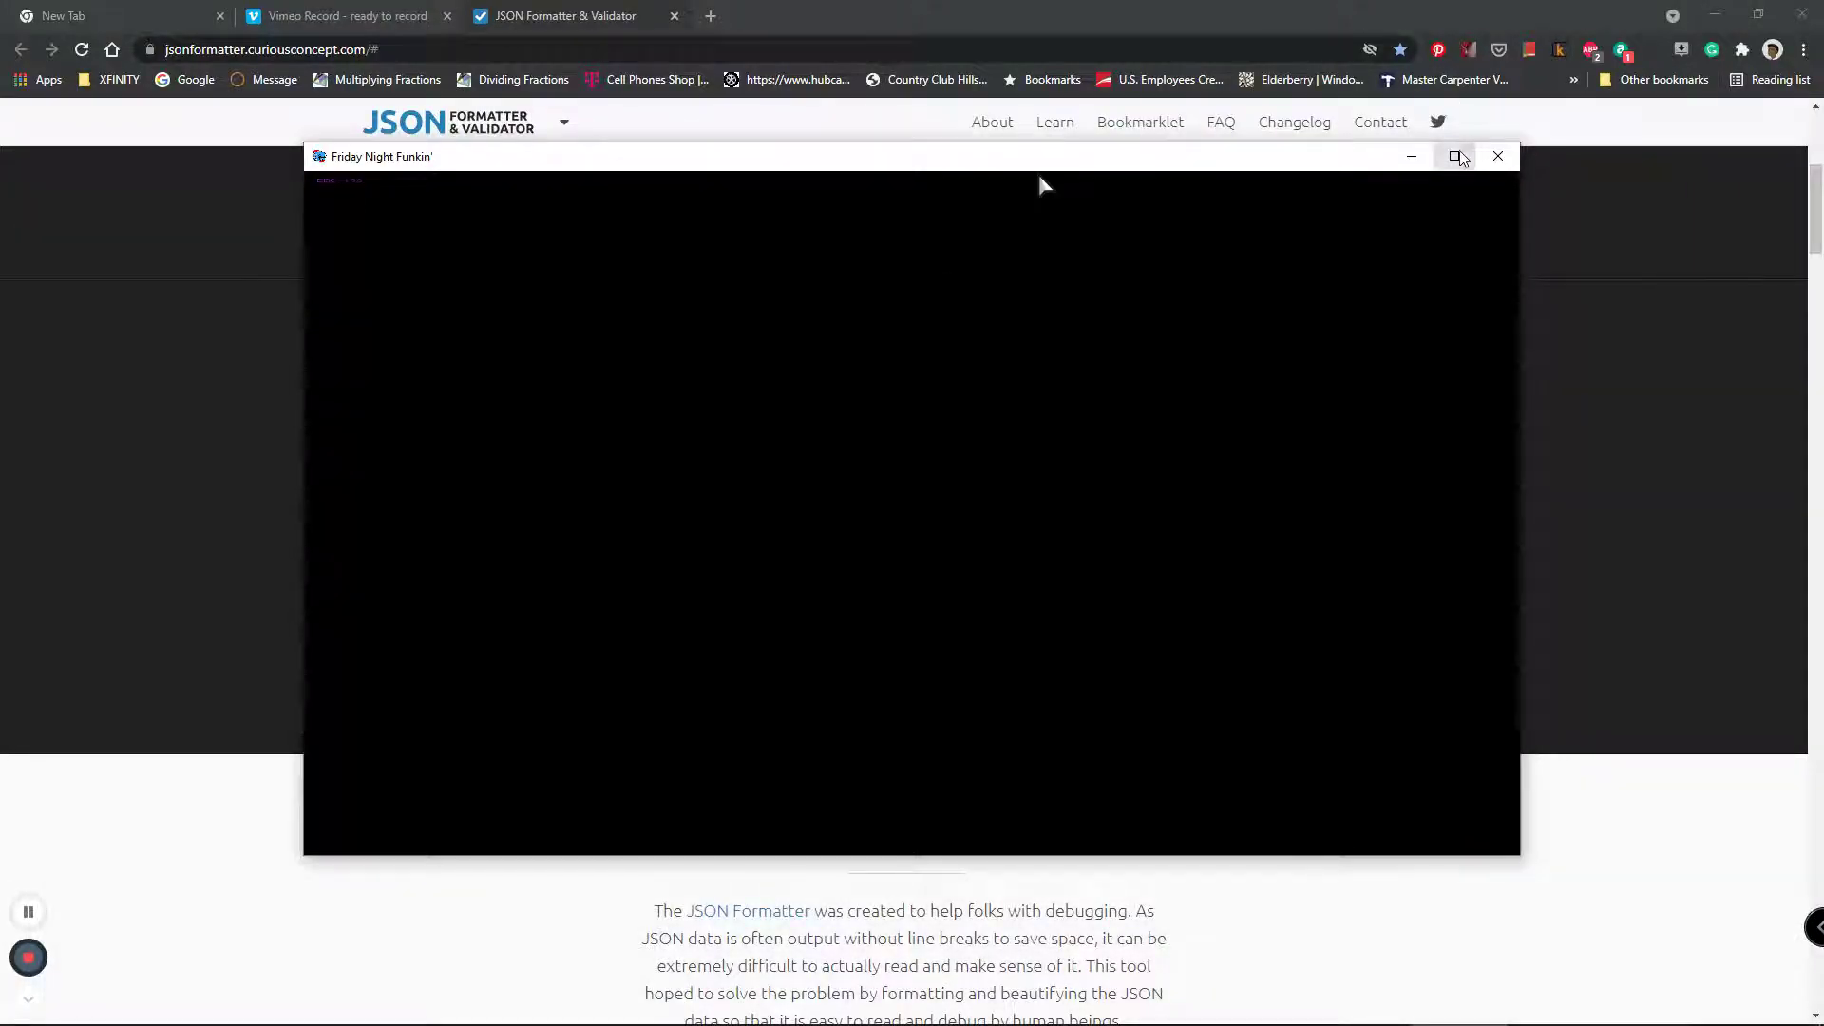
left_click(1454, 157)
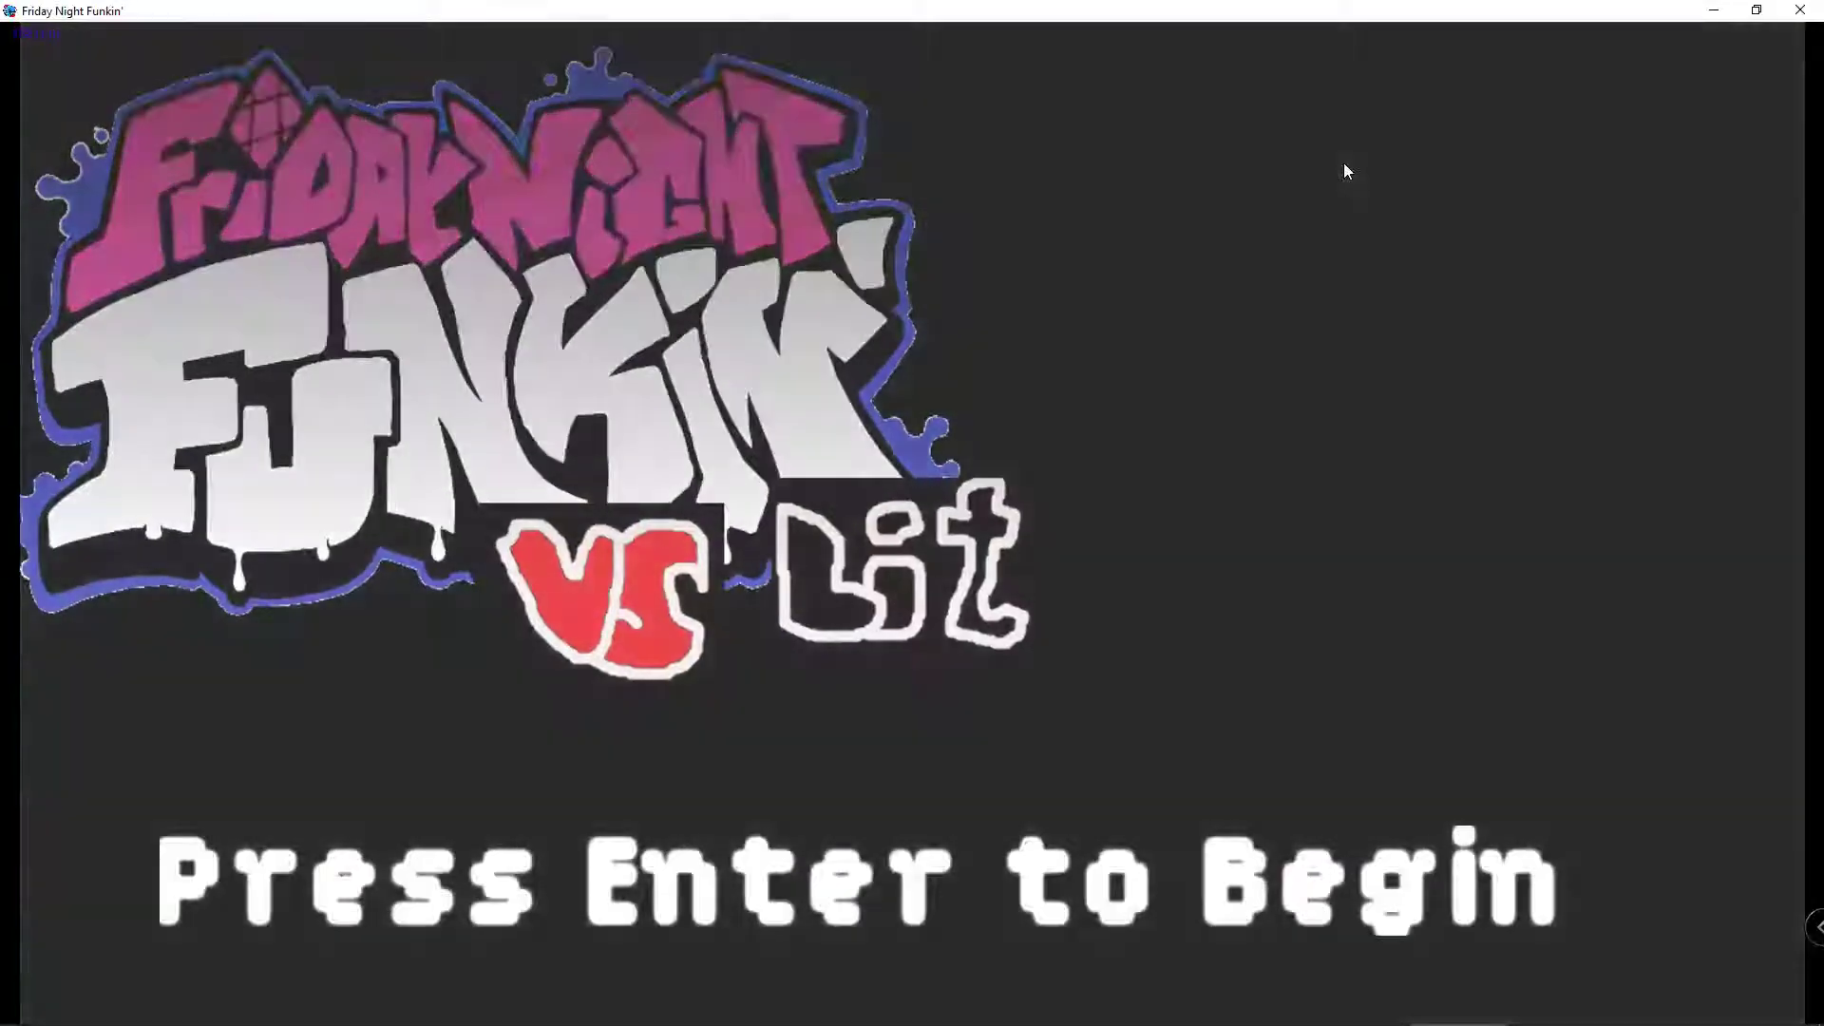
- Continue past the title and warning screens, enter Freeplay and start the Wife Forever song on Normal difficulty
key("Return")
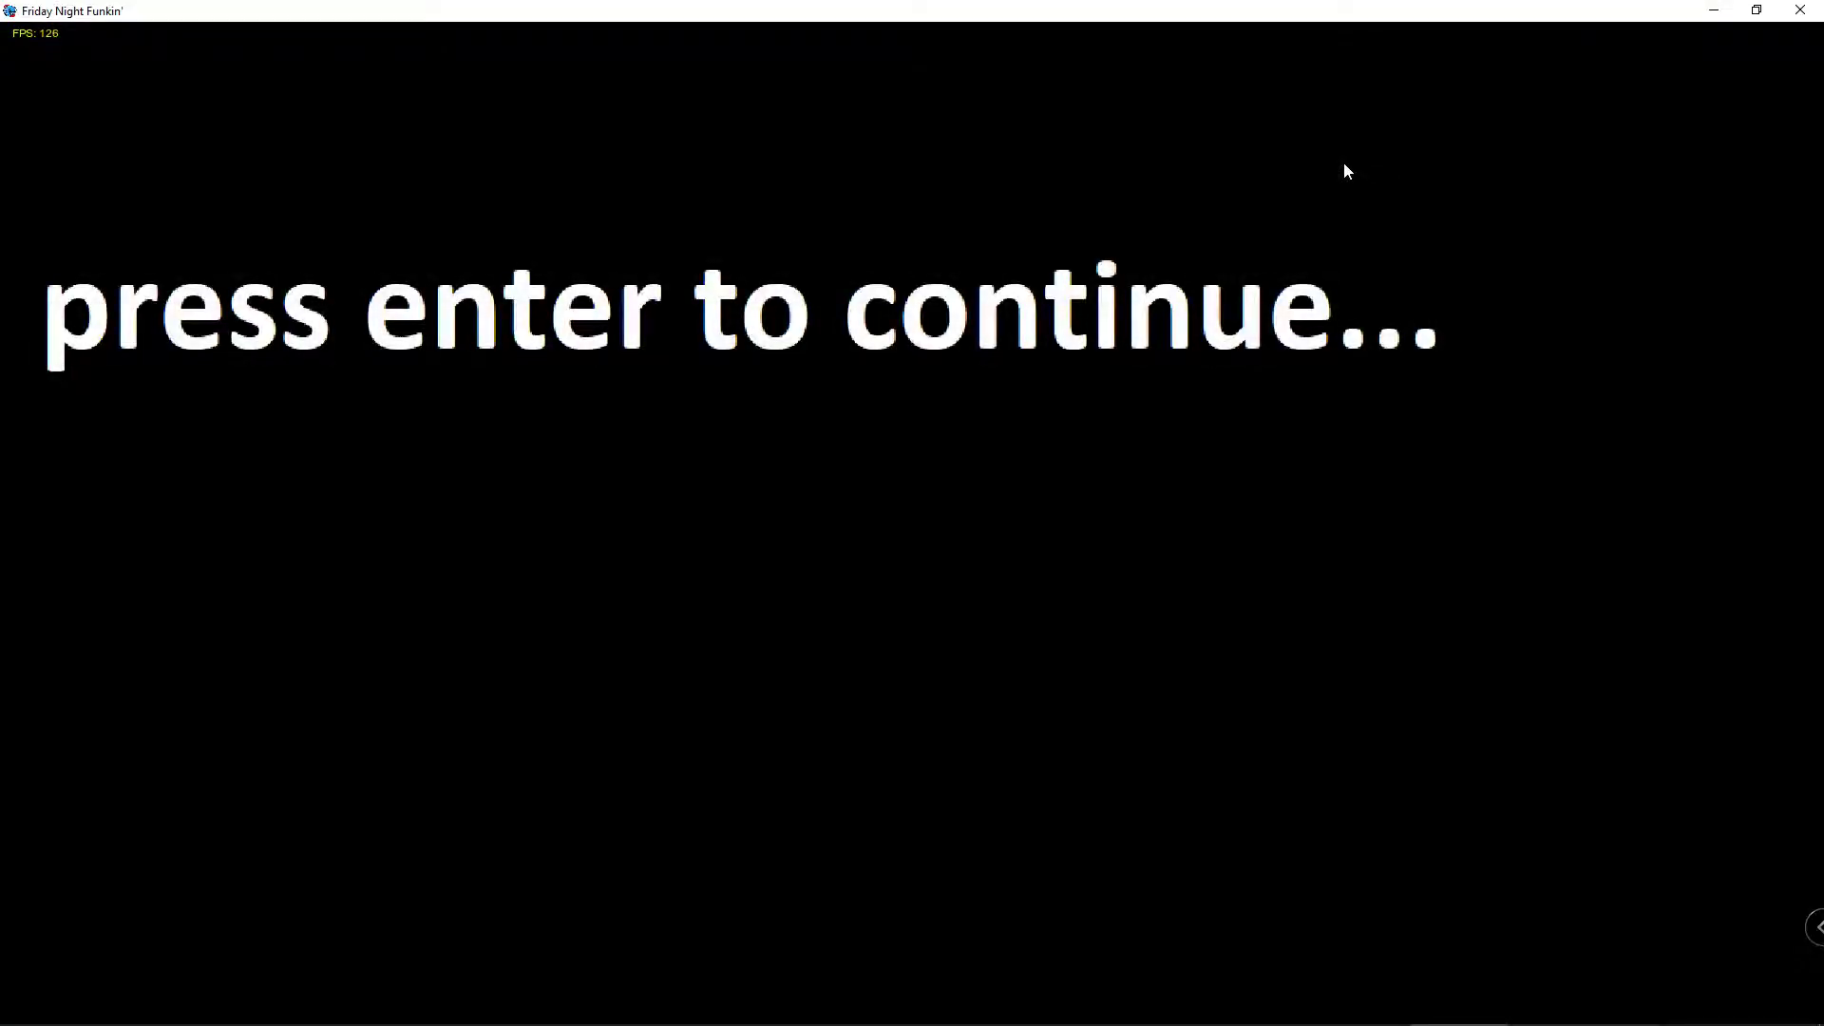
key("Return")
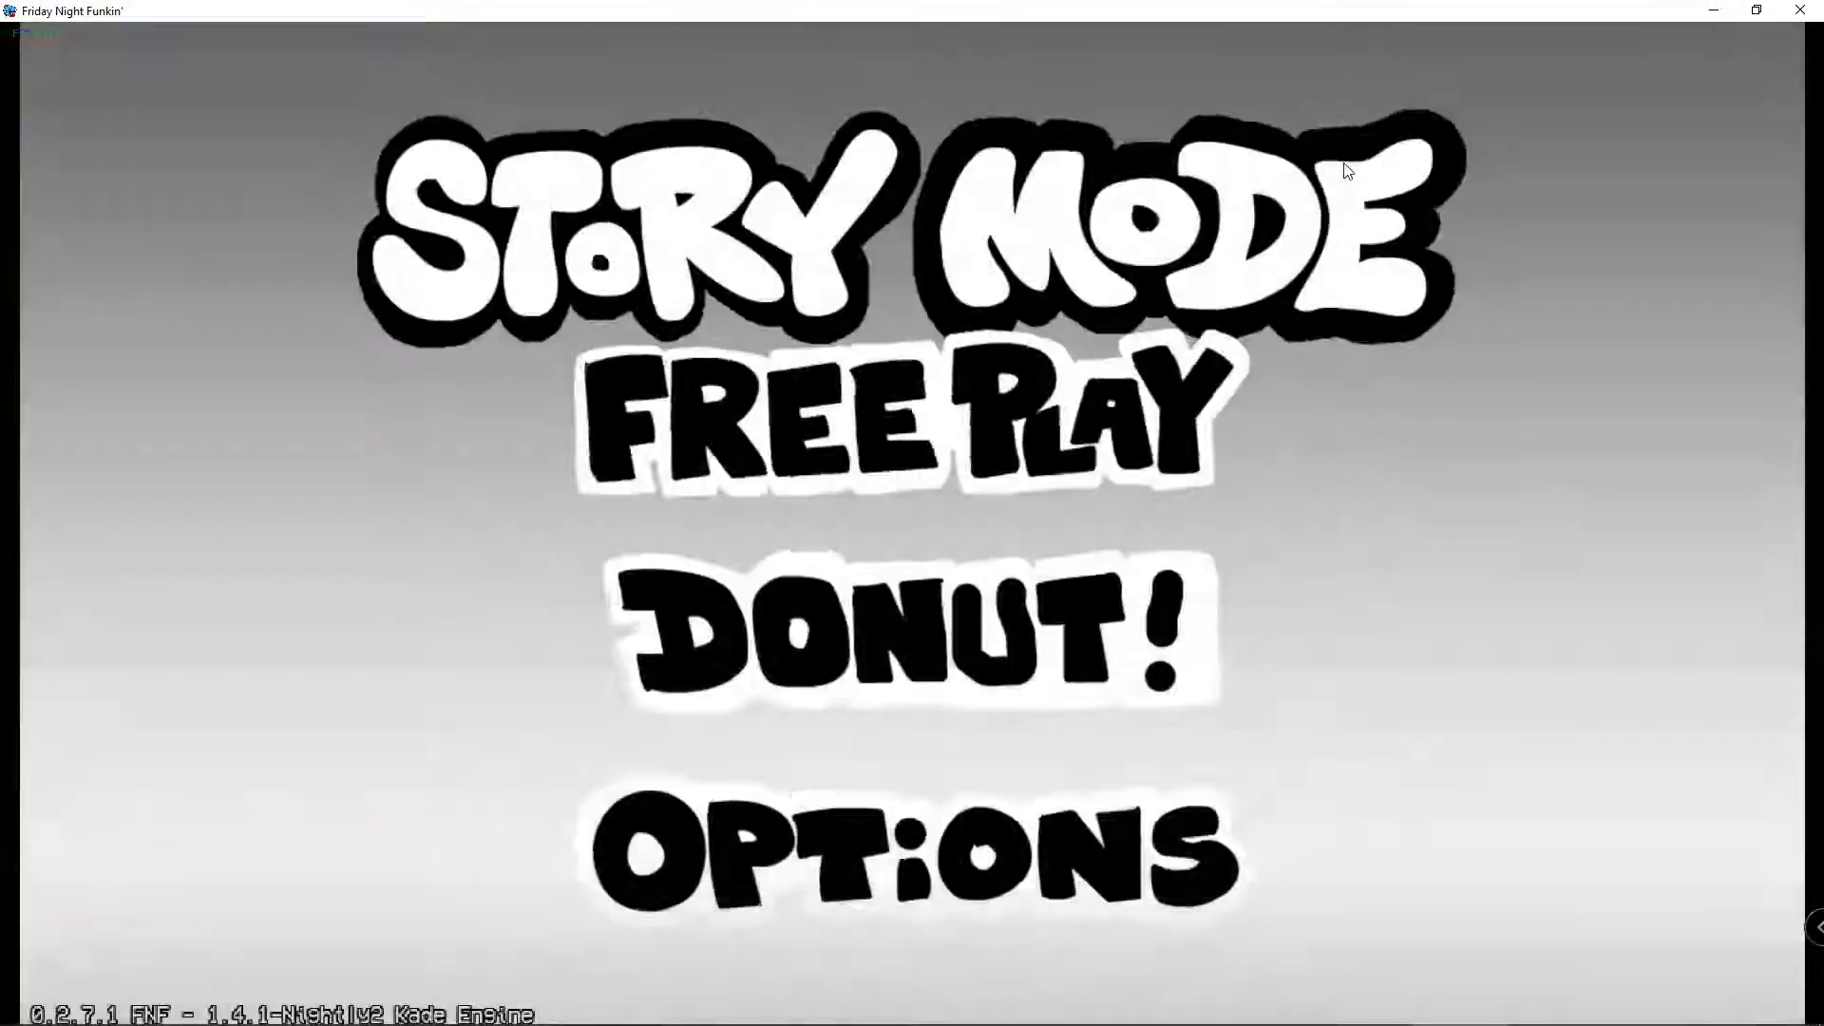
key("Down")
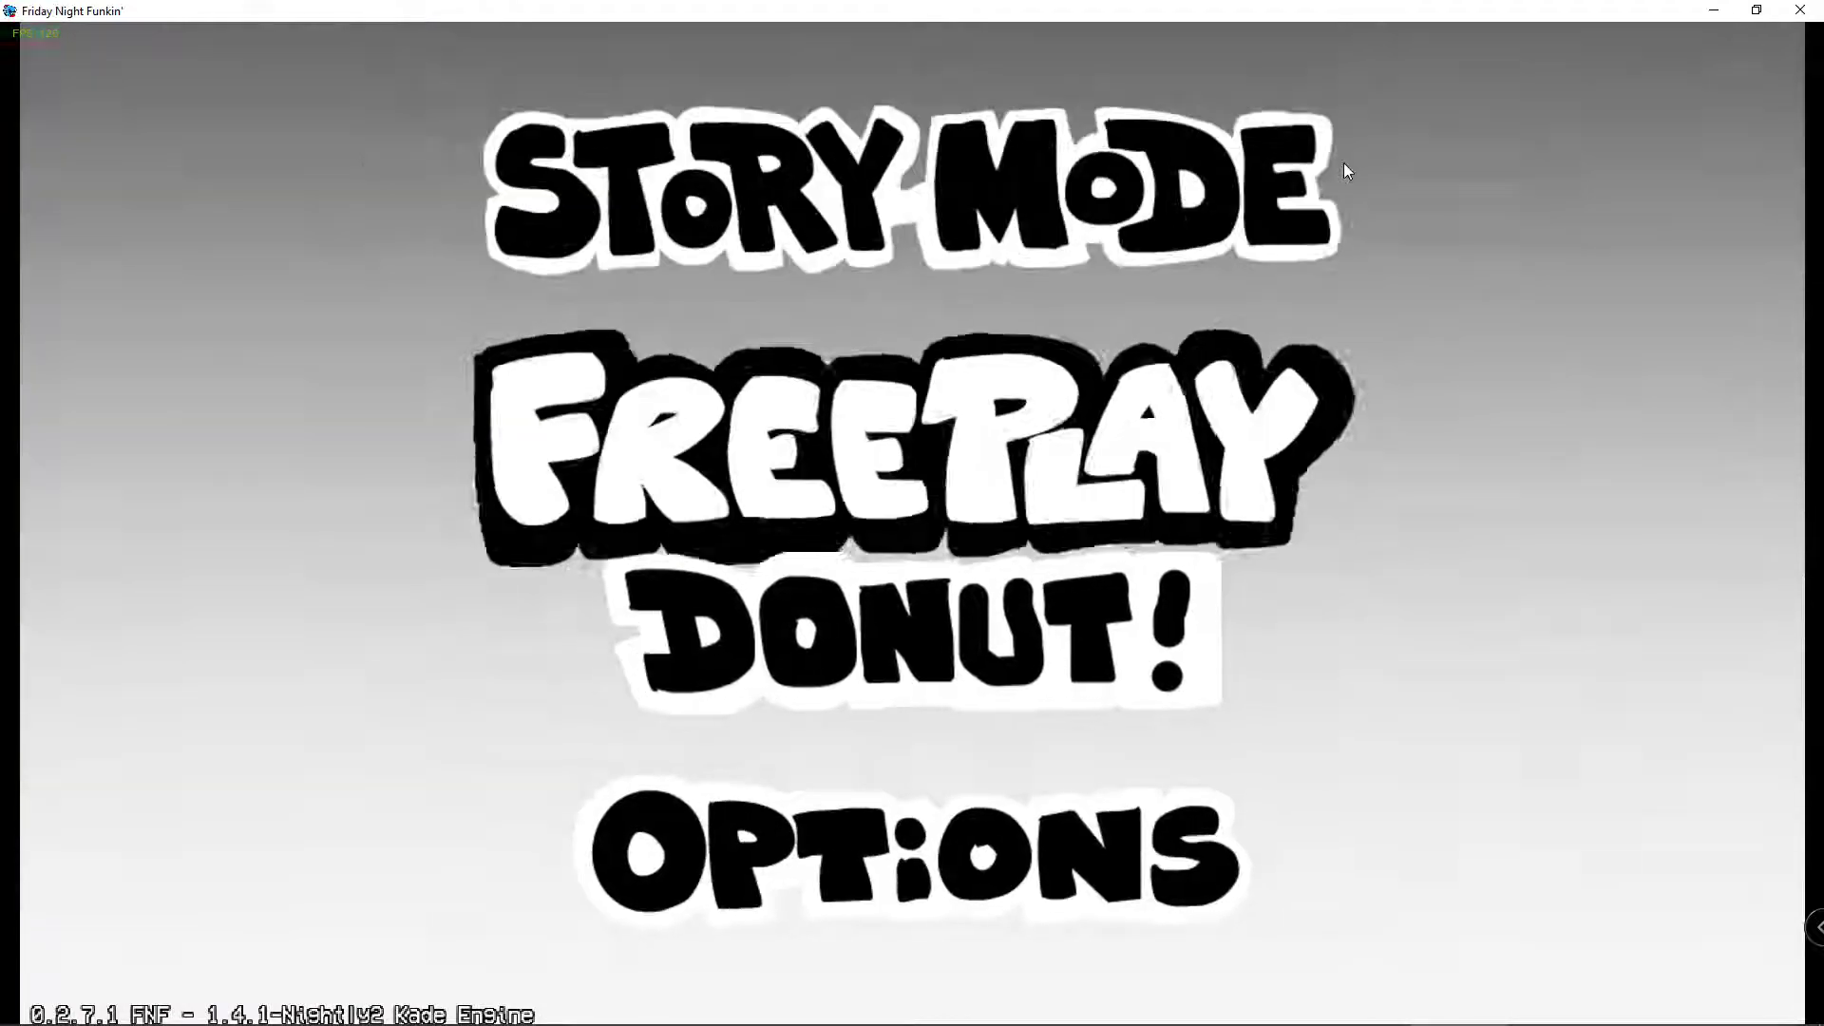
key("Up")
key("Return")
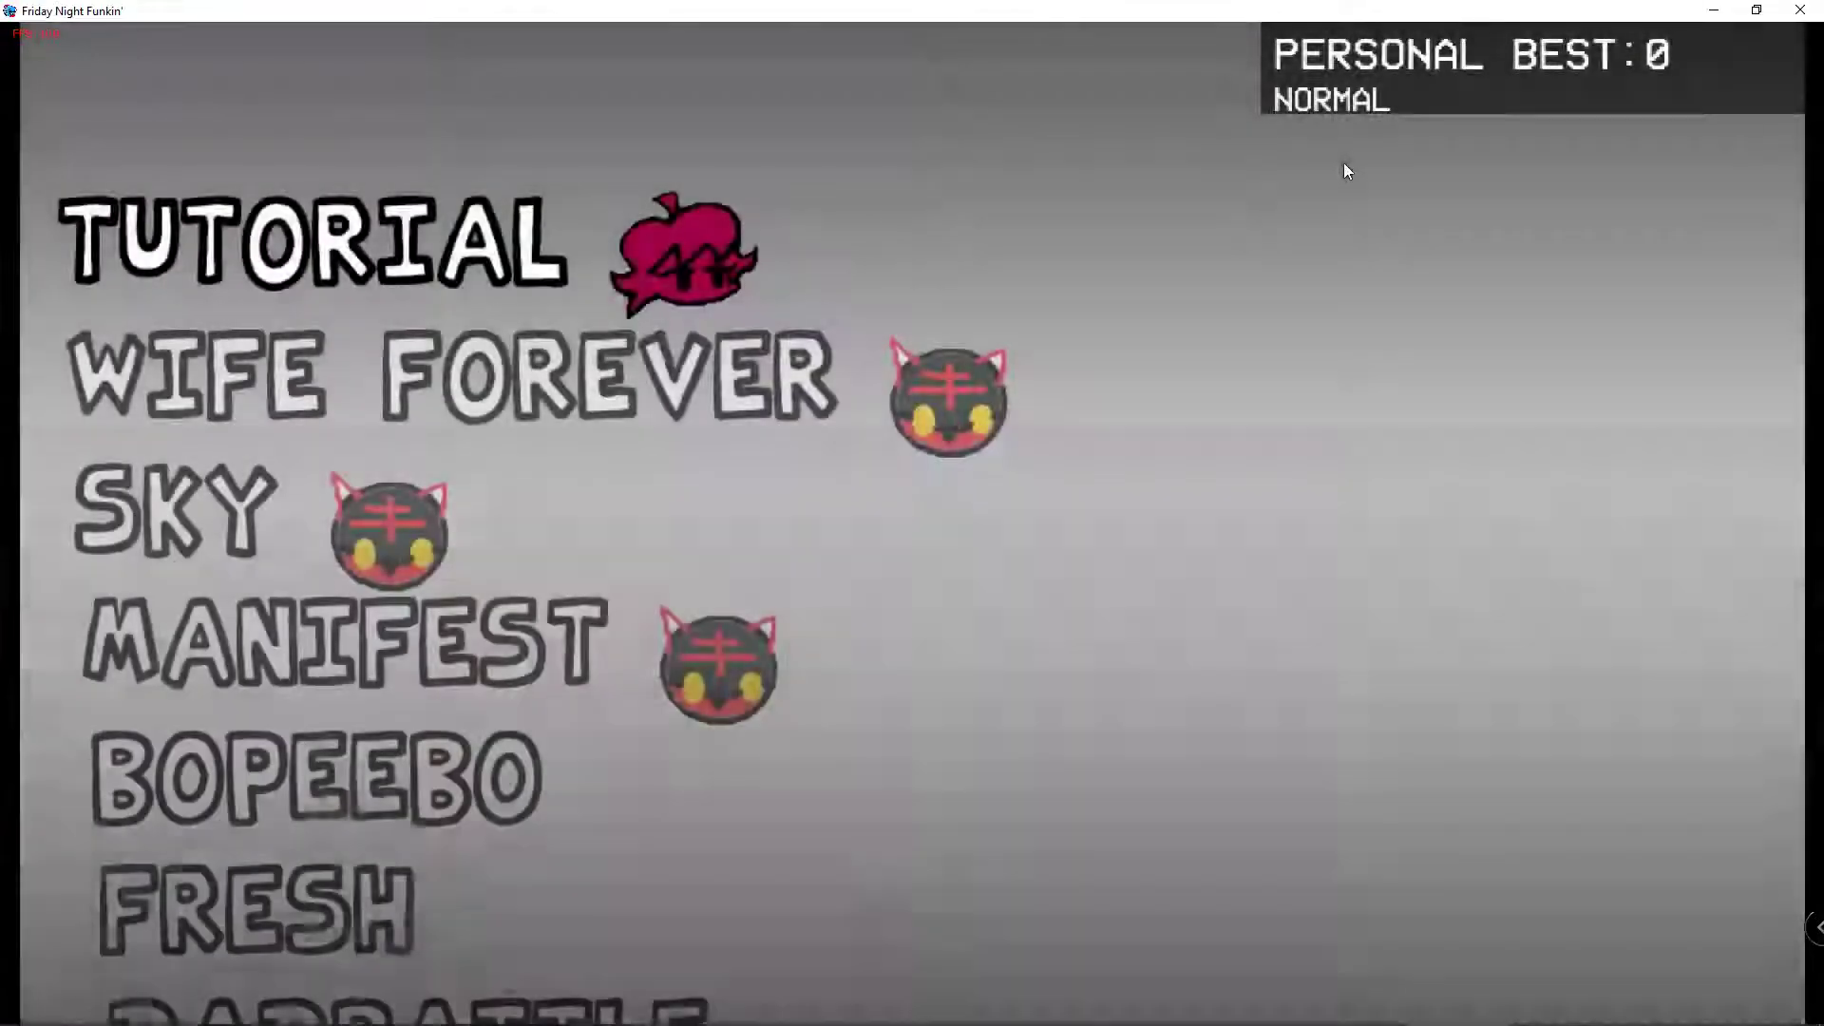
key("Down")
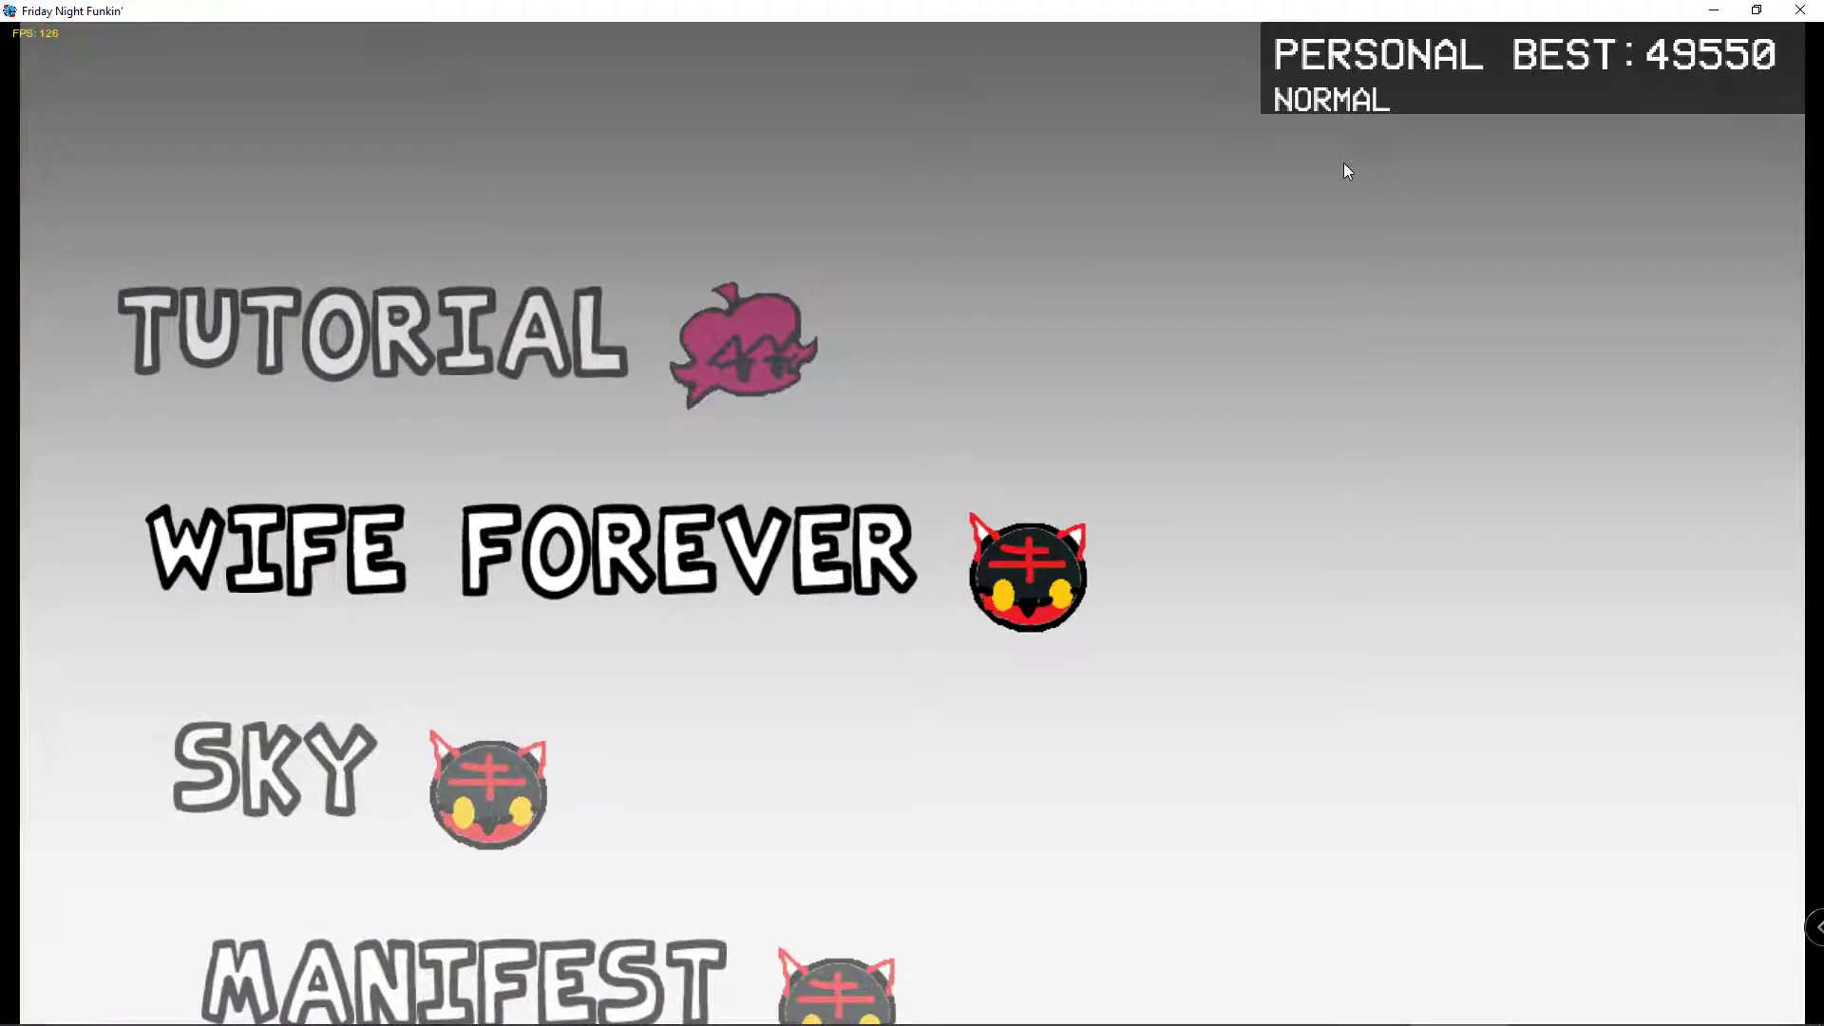
key("Return")
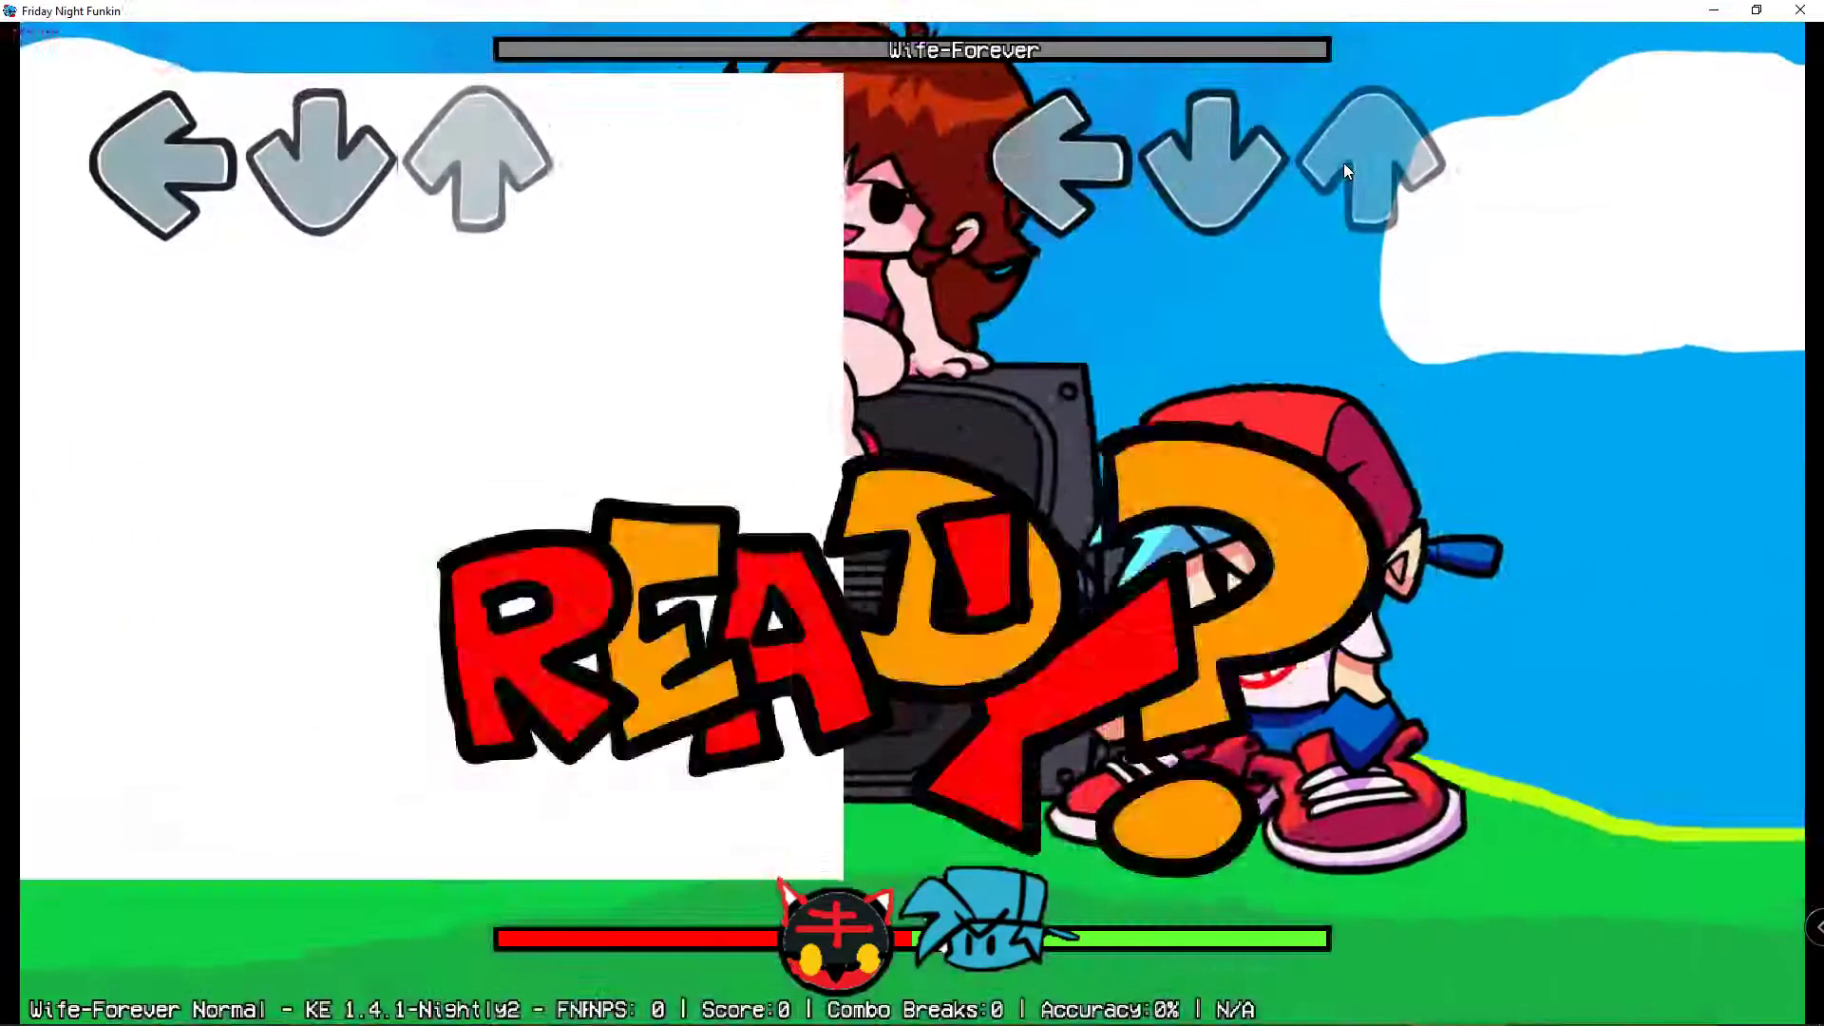
- Play the Wife-Forever chart on Normal, hitting the player-side arrow notes as they reach the receptors
key("Down")
key("Up")
key("Right")
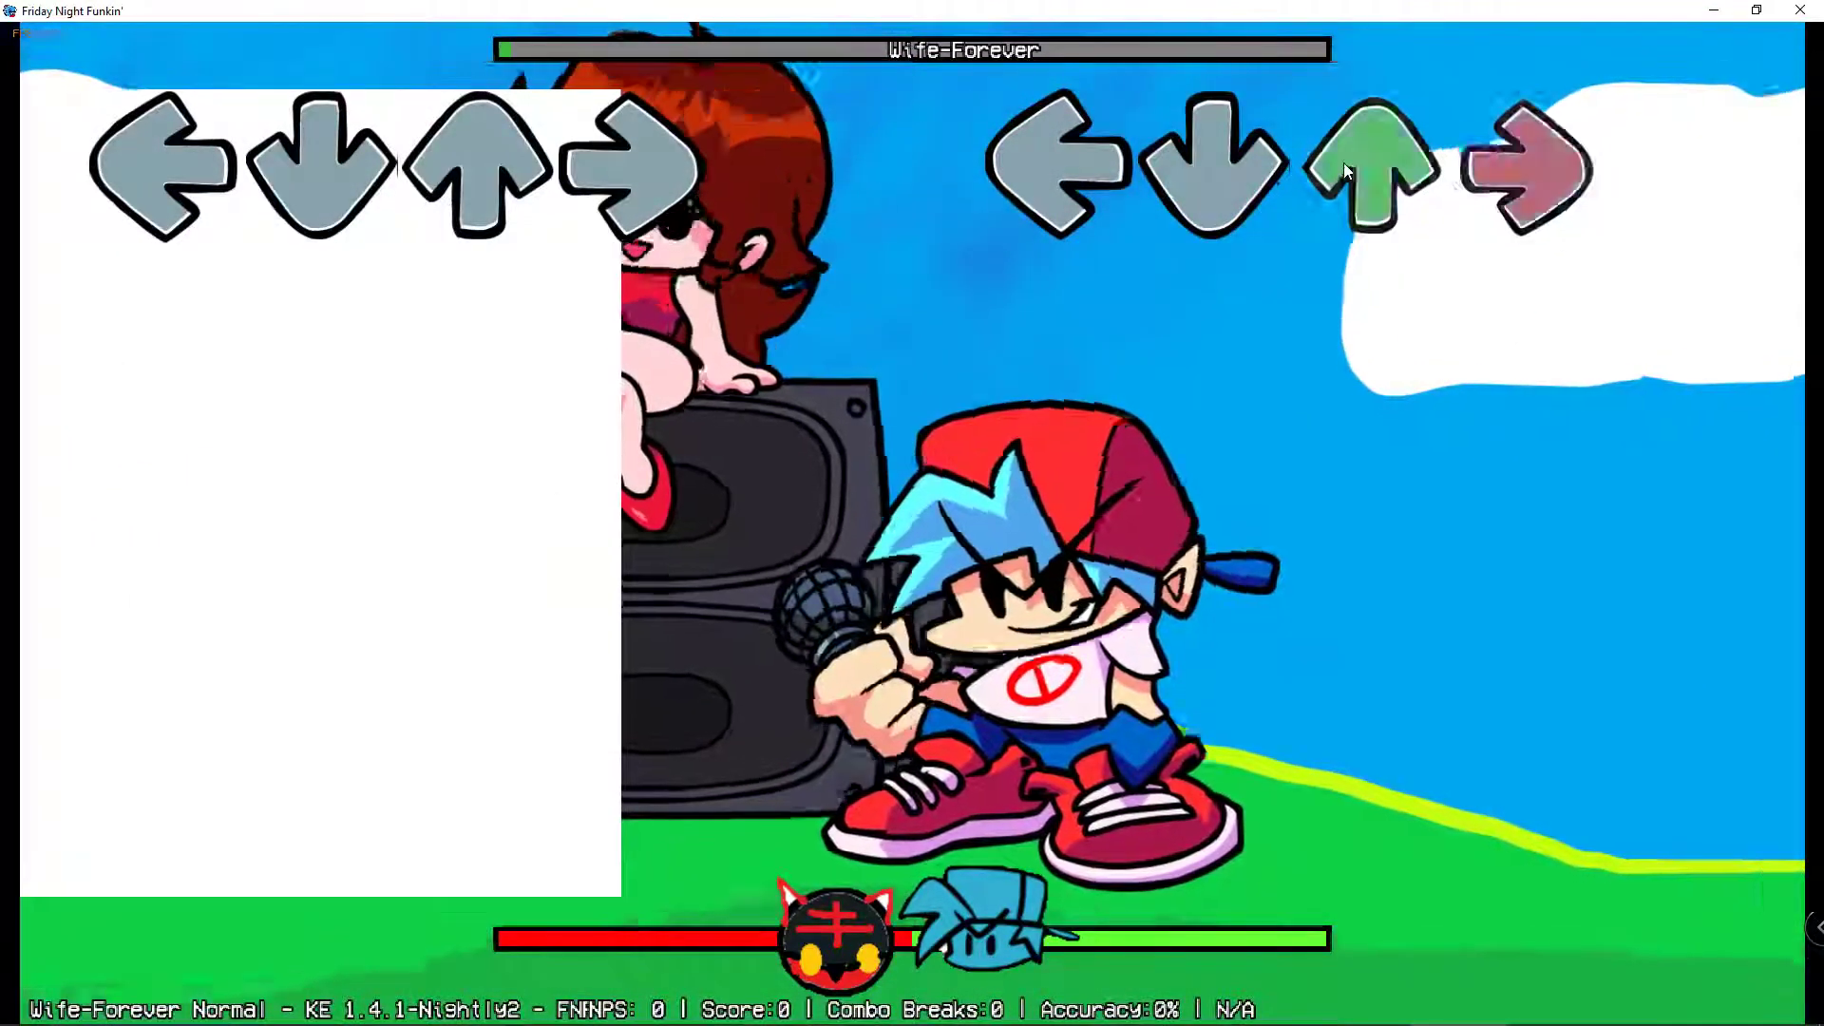
key("Right")
key("Up")
key("Down")
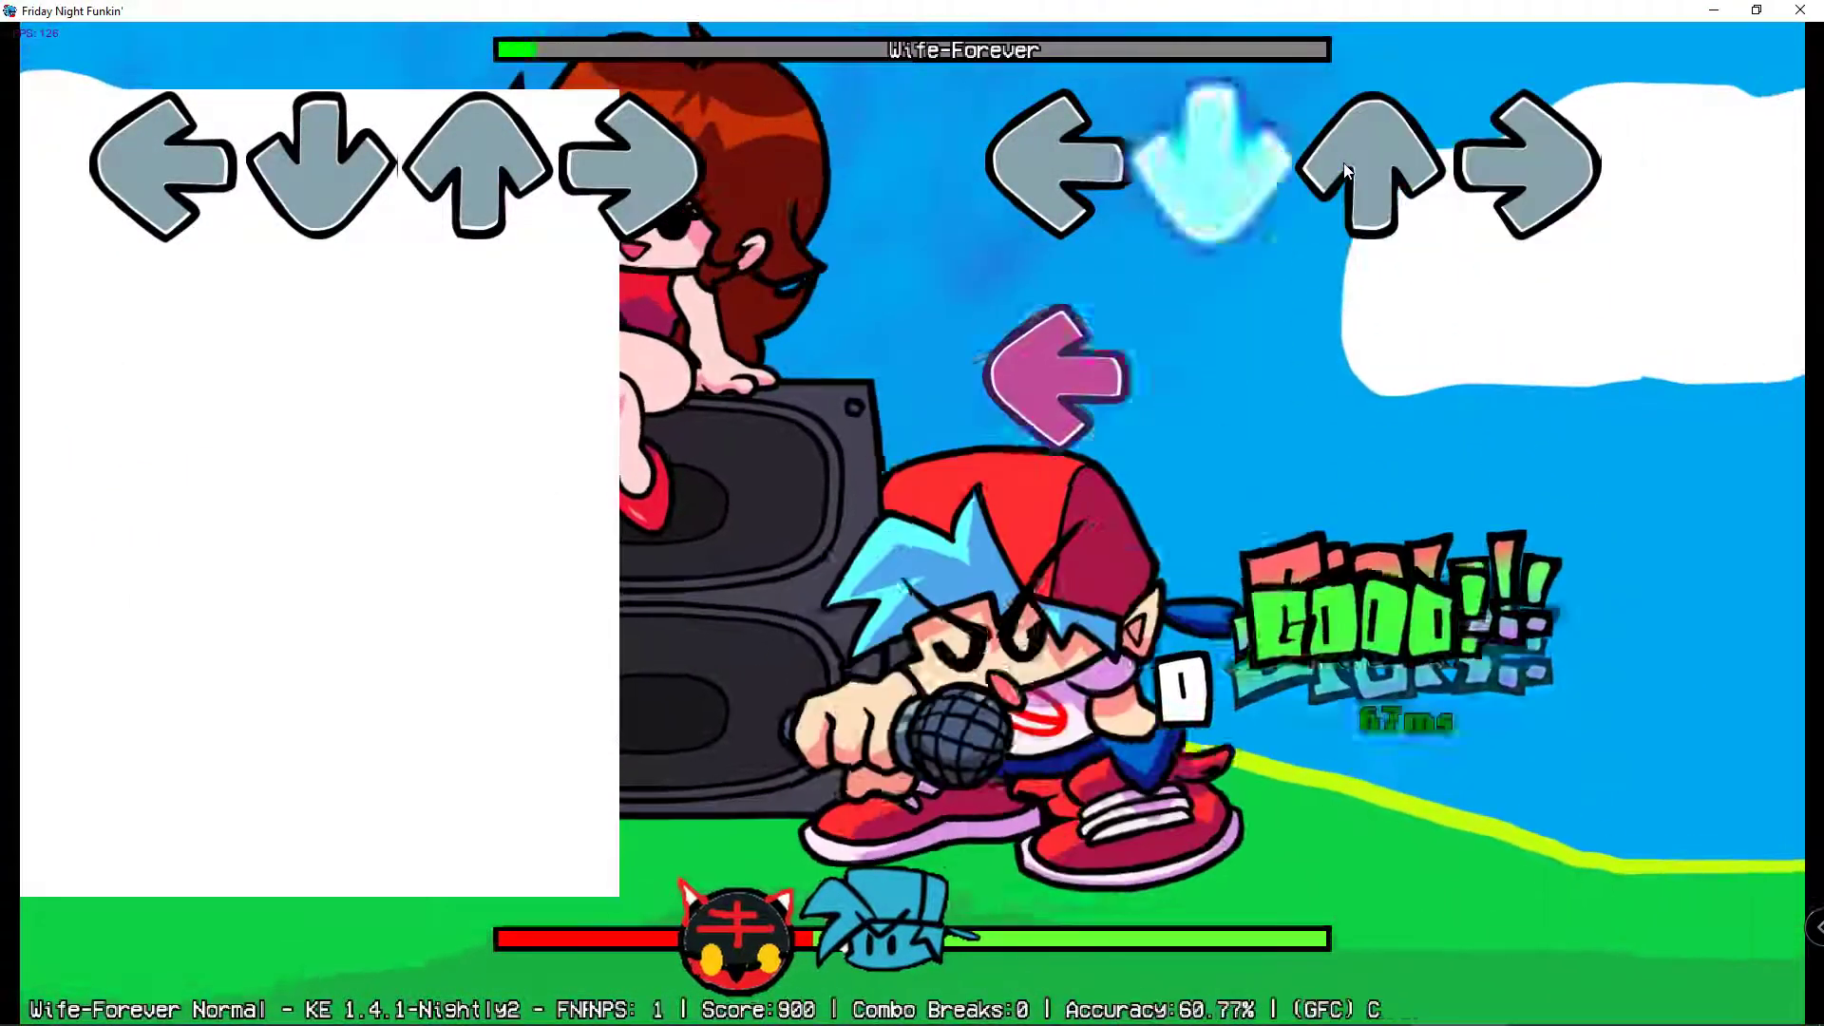
key("Left")
key("Right")
key("Down")
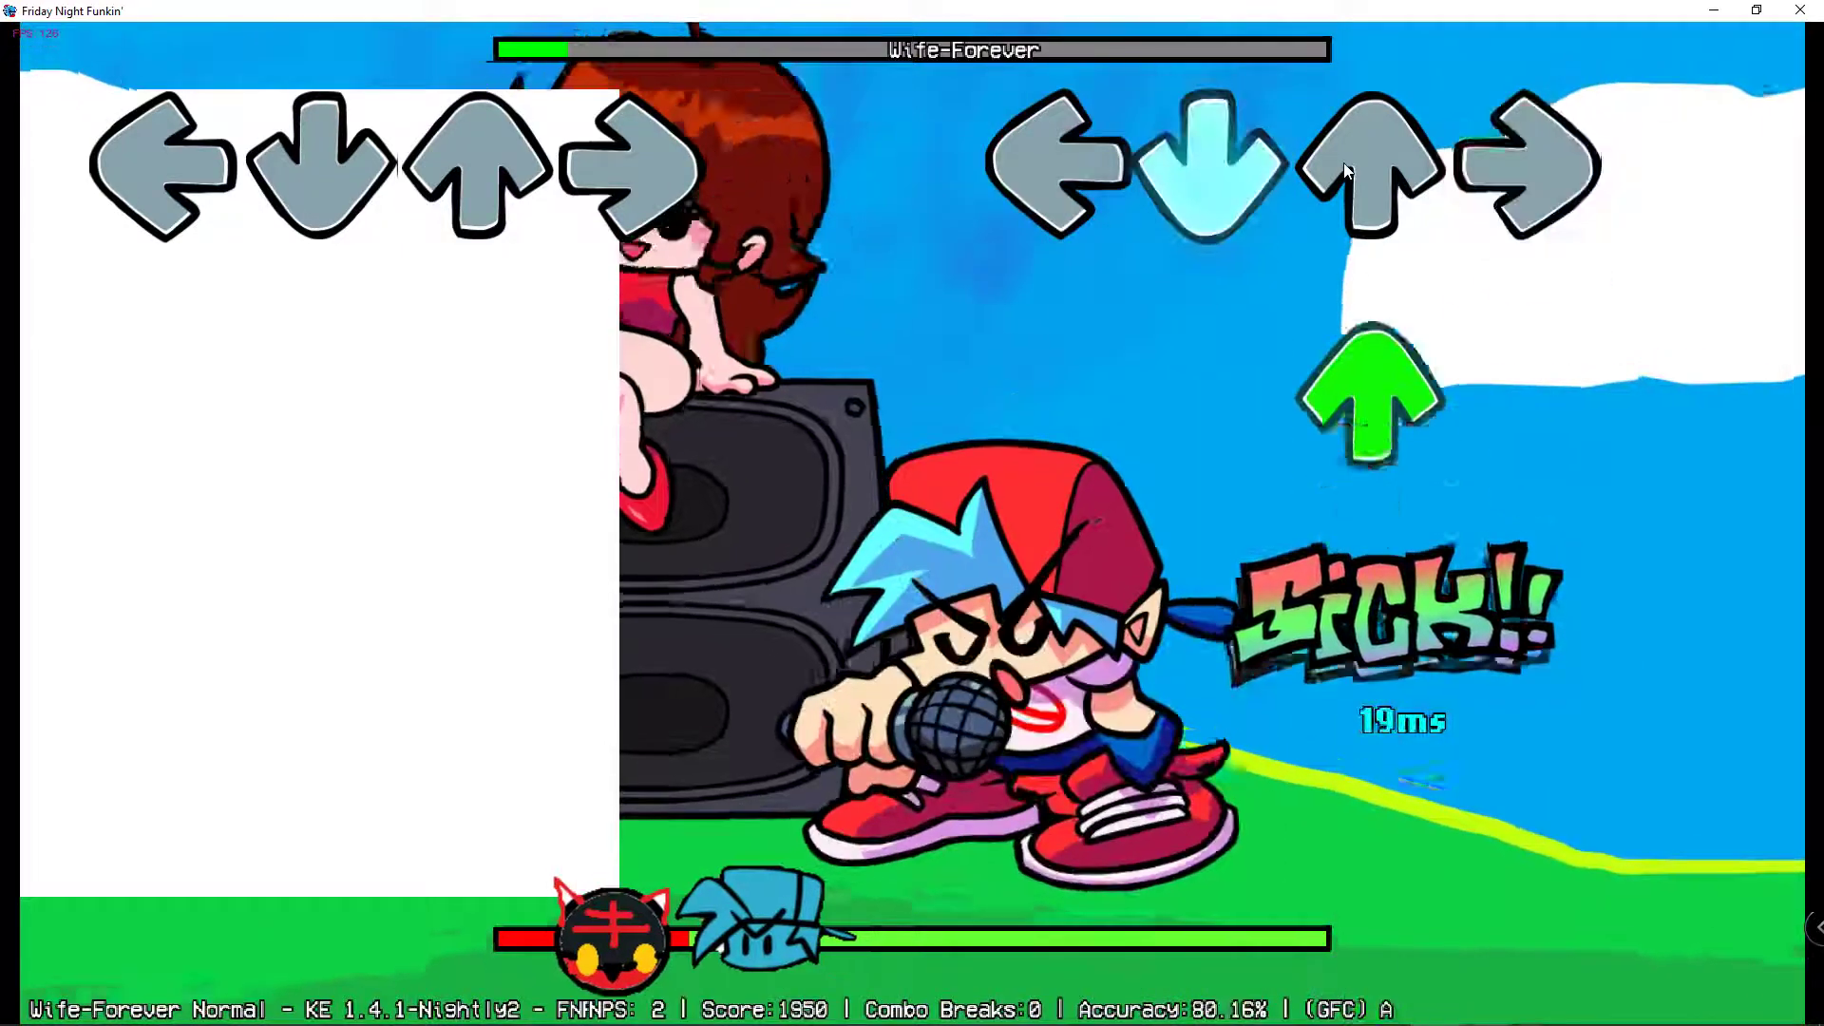
key("Up")
key("Right")
key("Up")
key("Down")
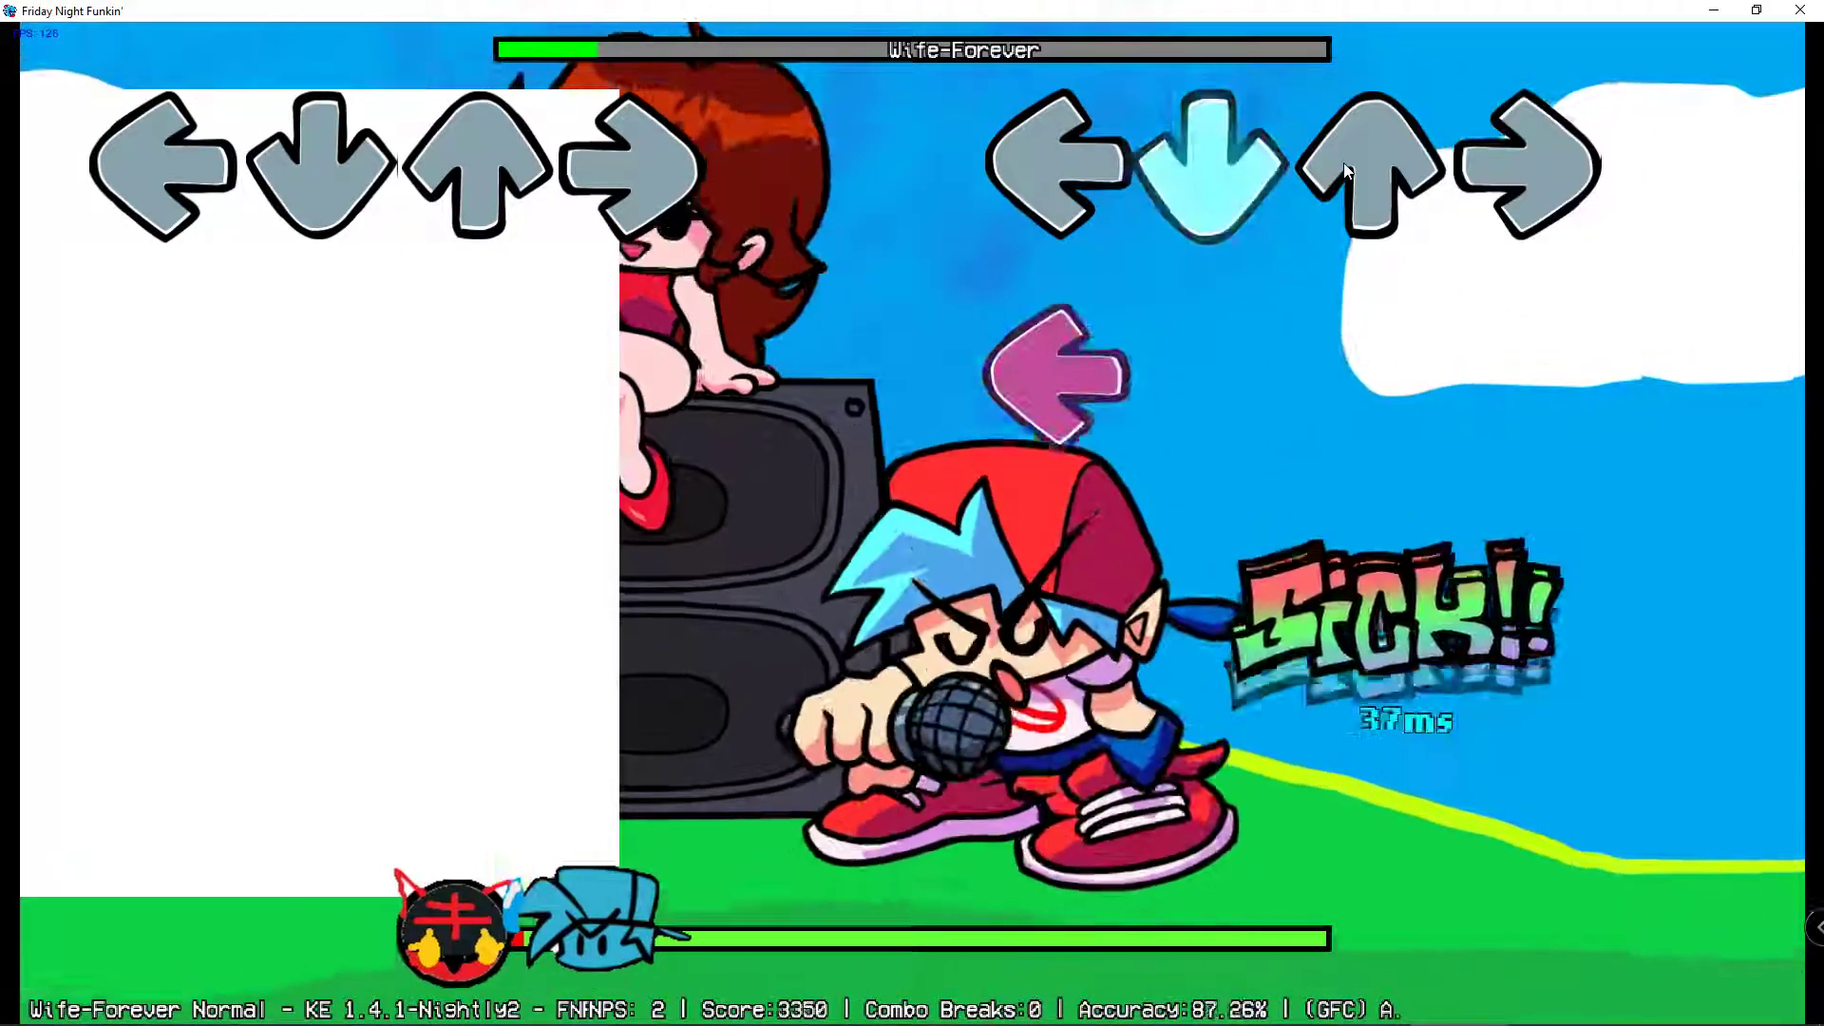
key("Left")
key("Right")
key("Down")
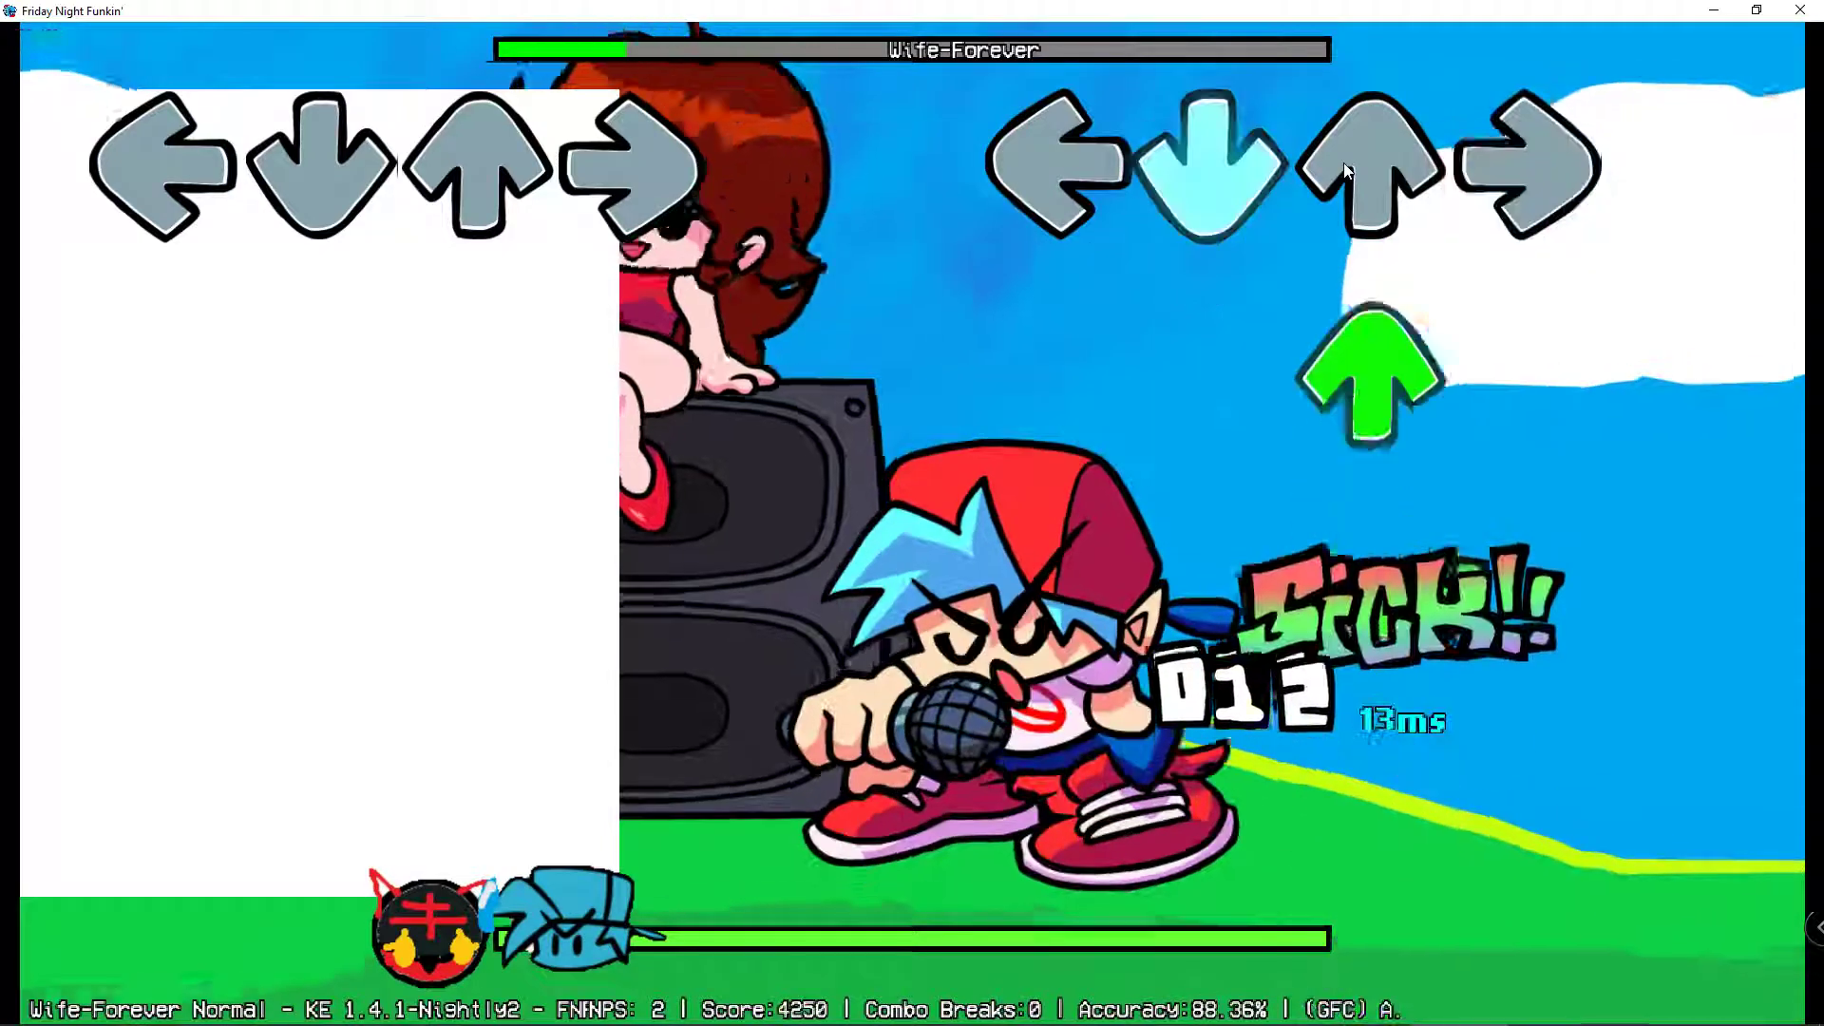
key("Right")
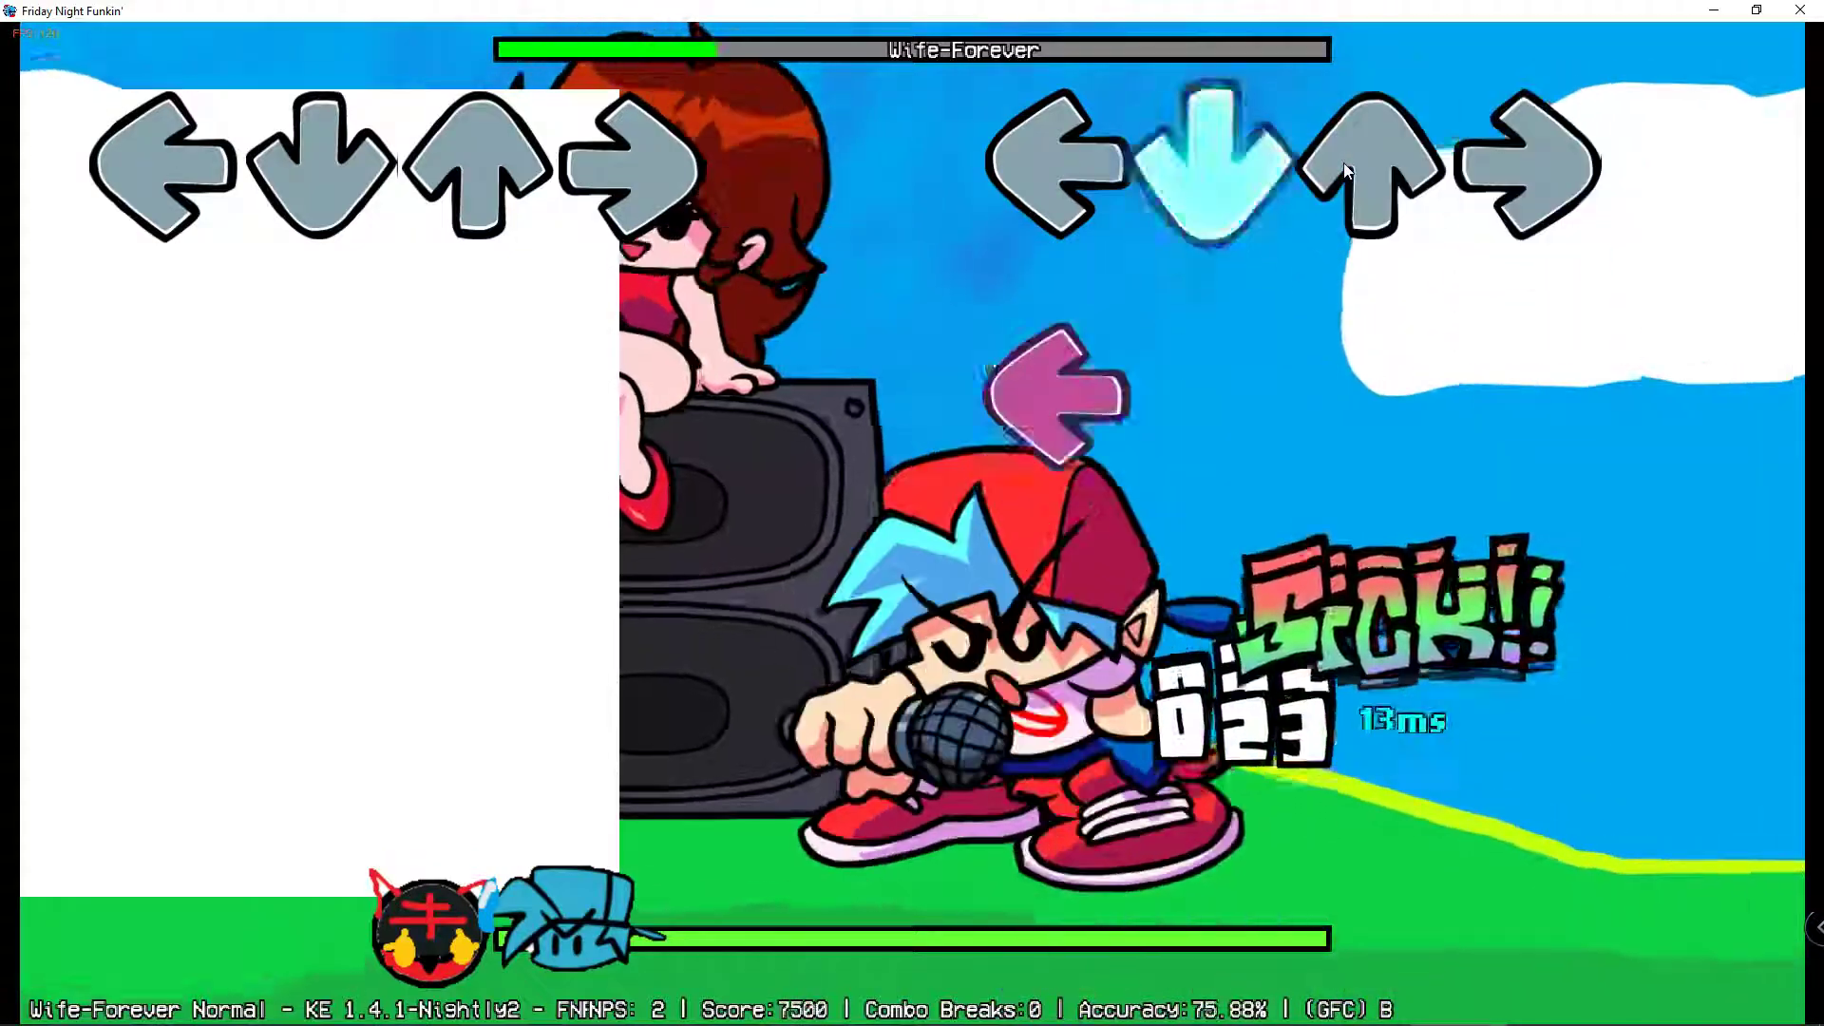
key("Left")
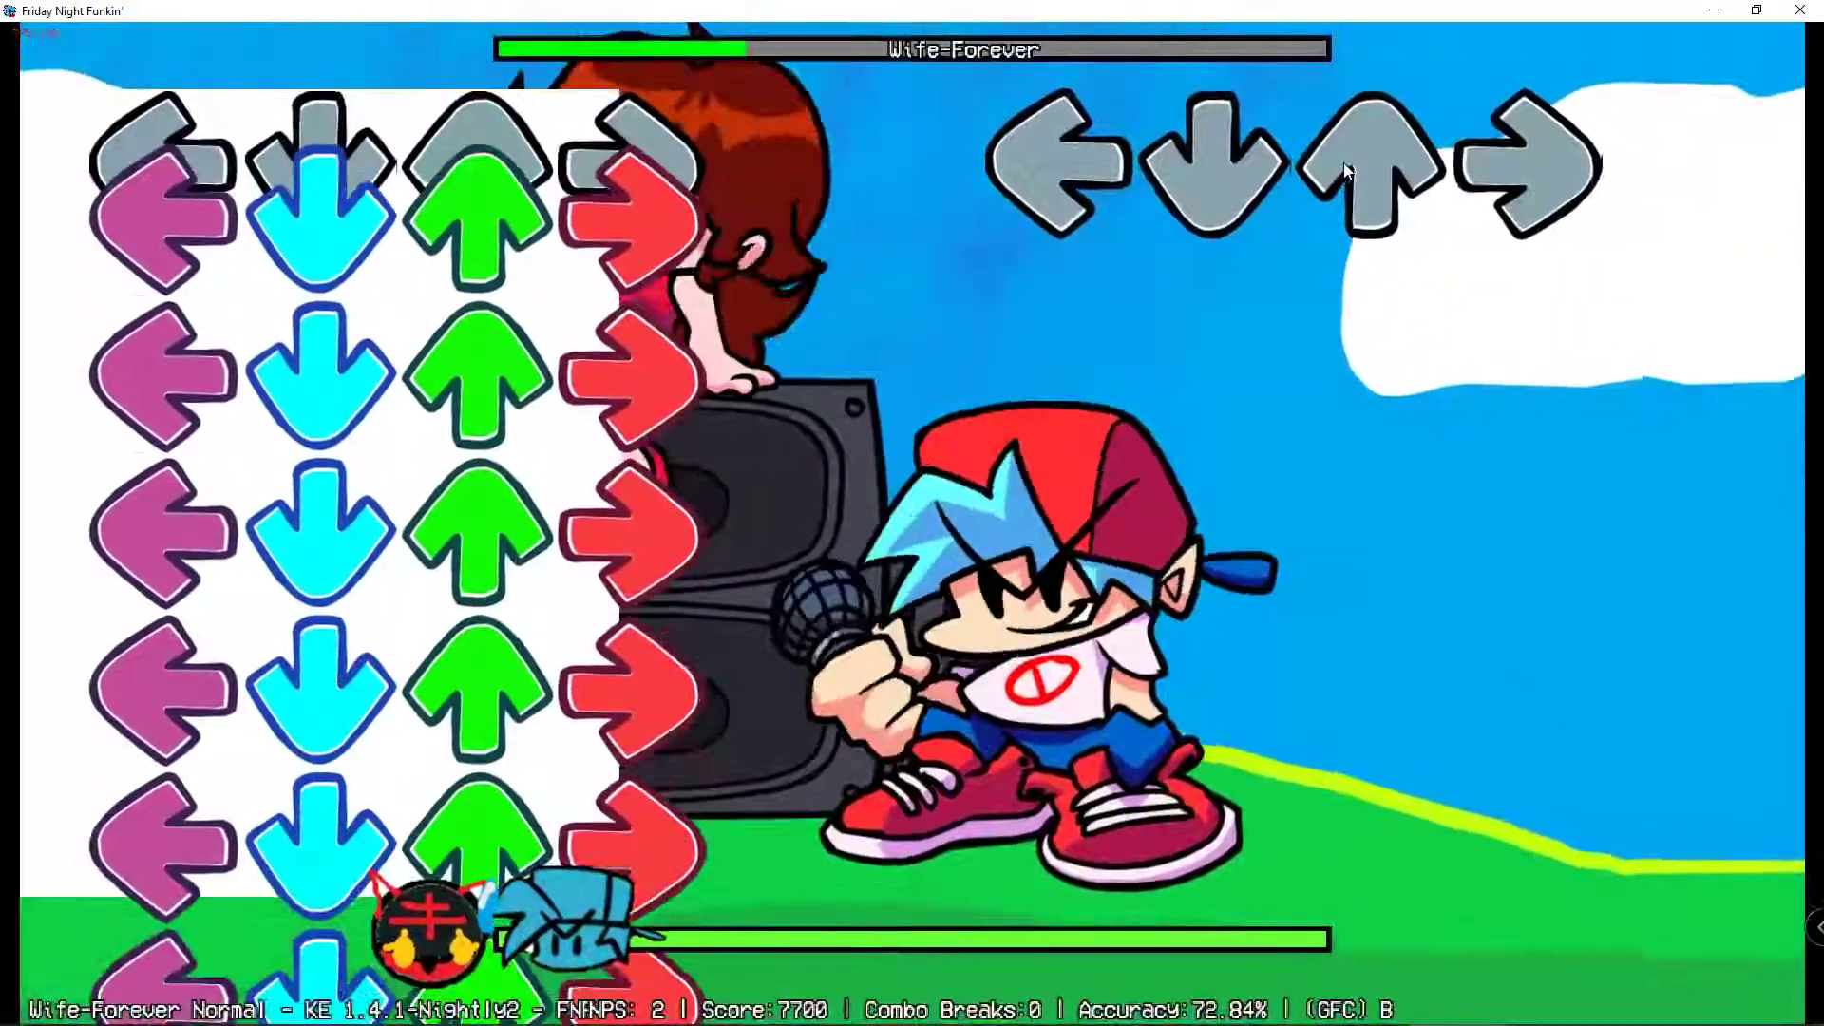
key("Down")
key("Right")
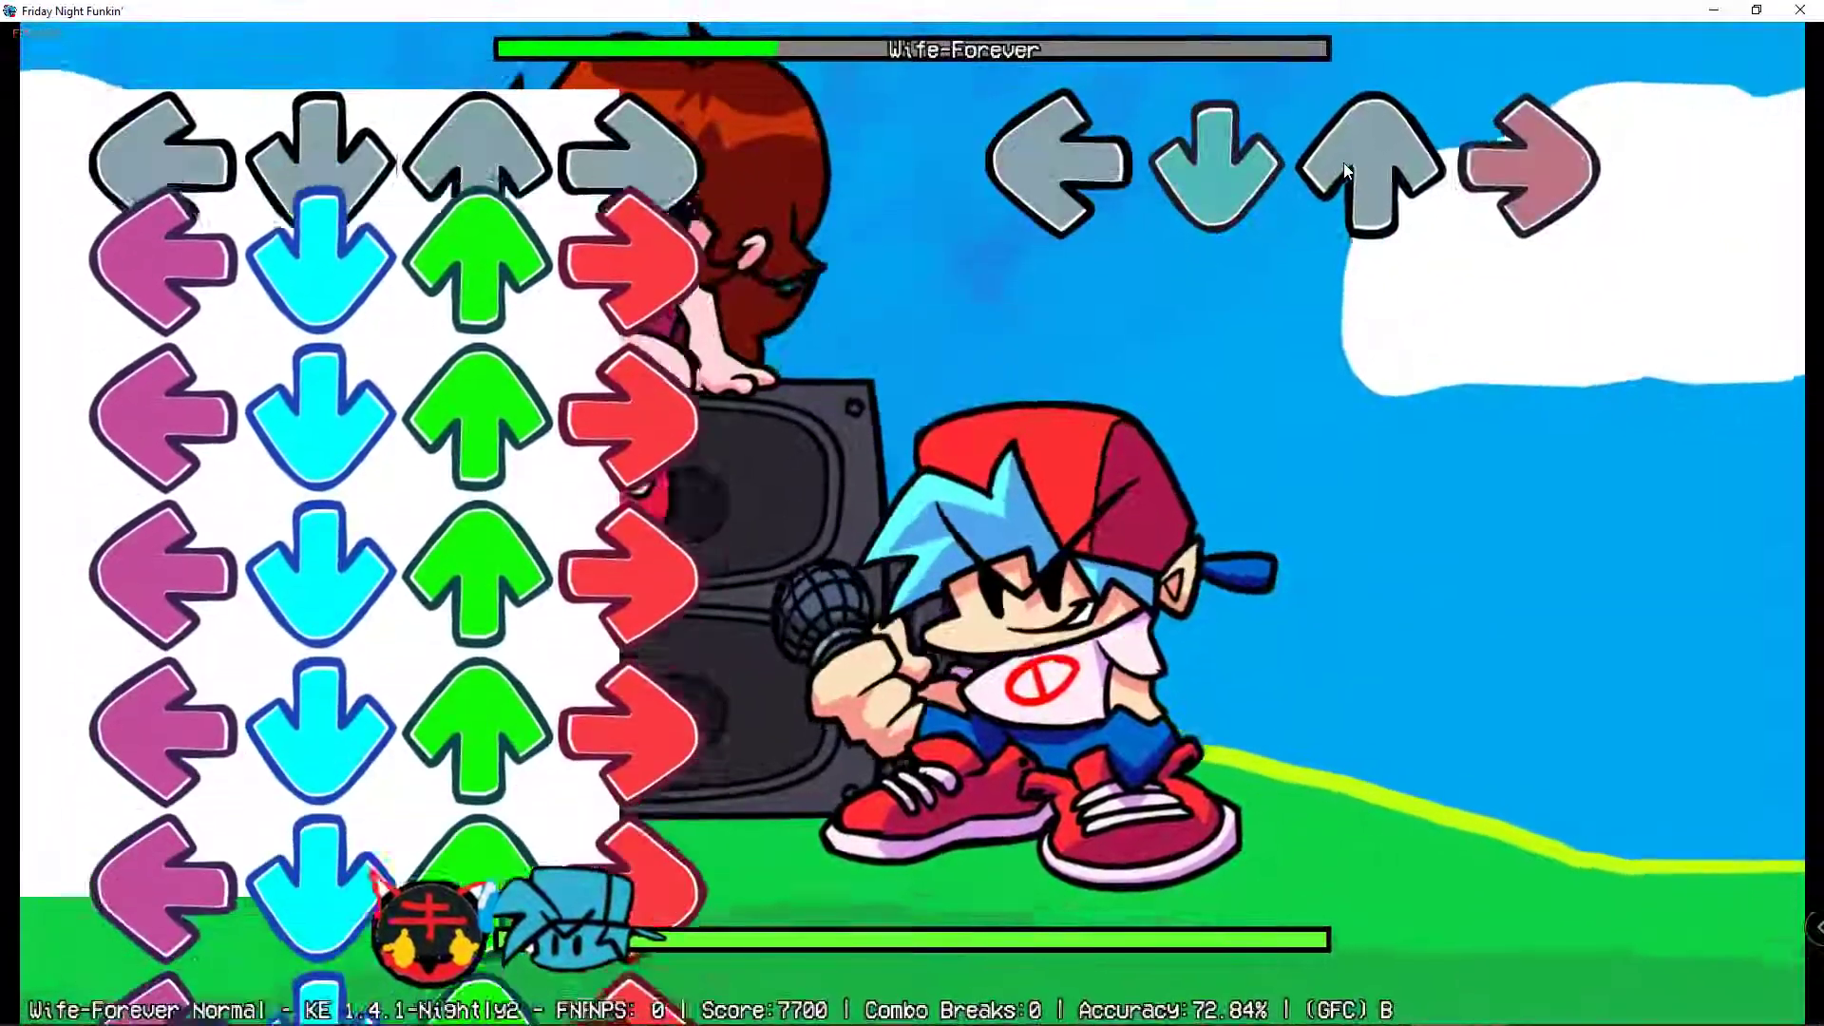
key("Right")
key("Right")
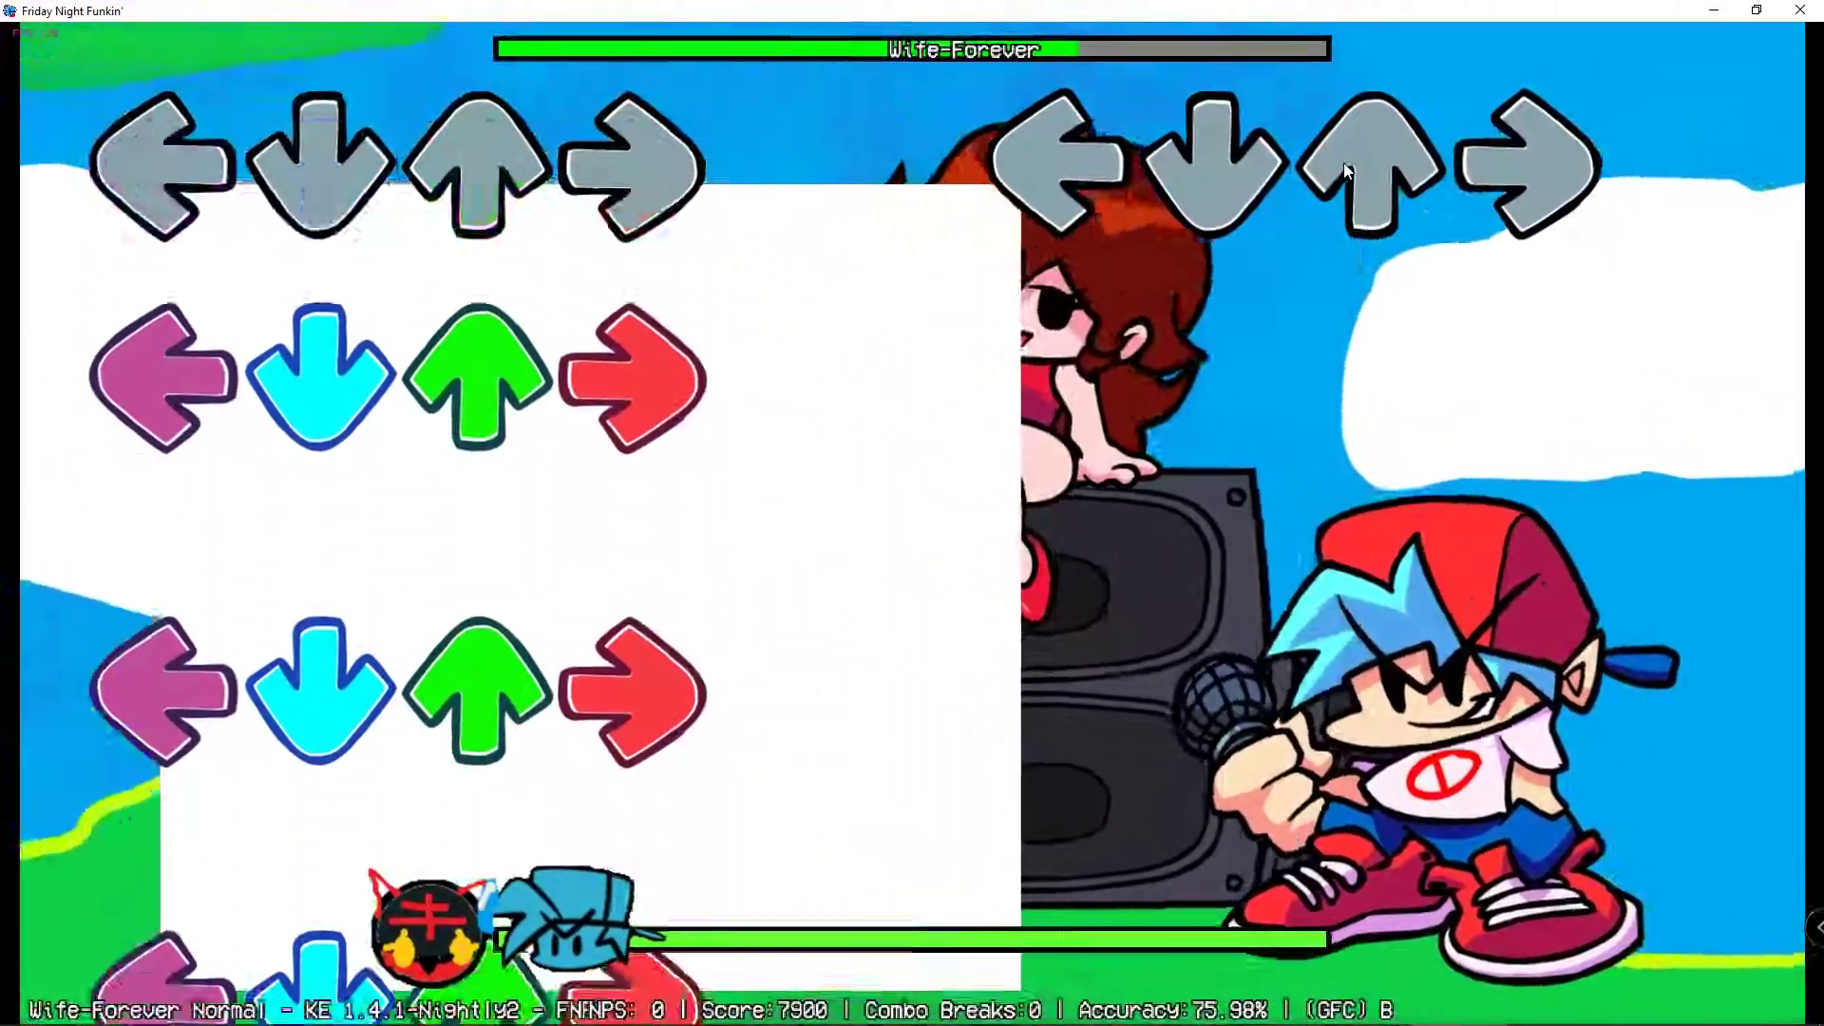
key("Right")
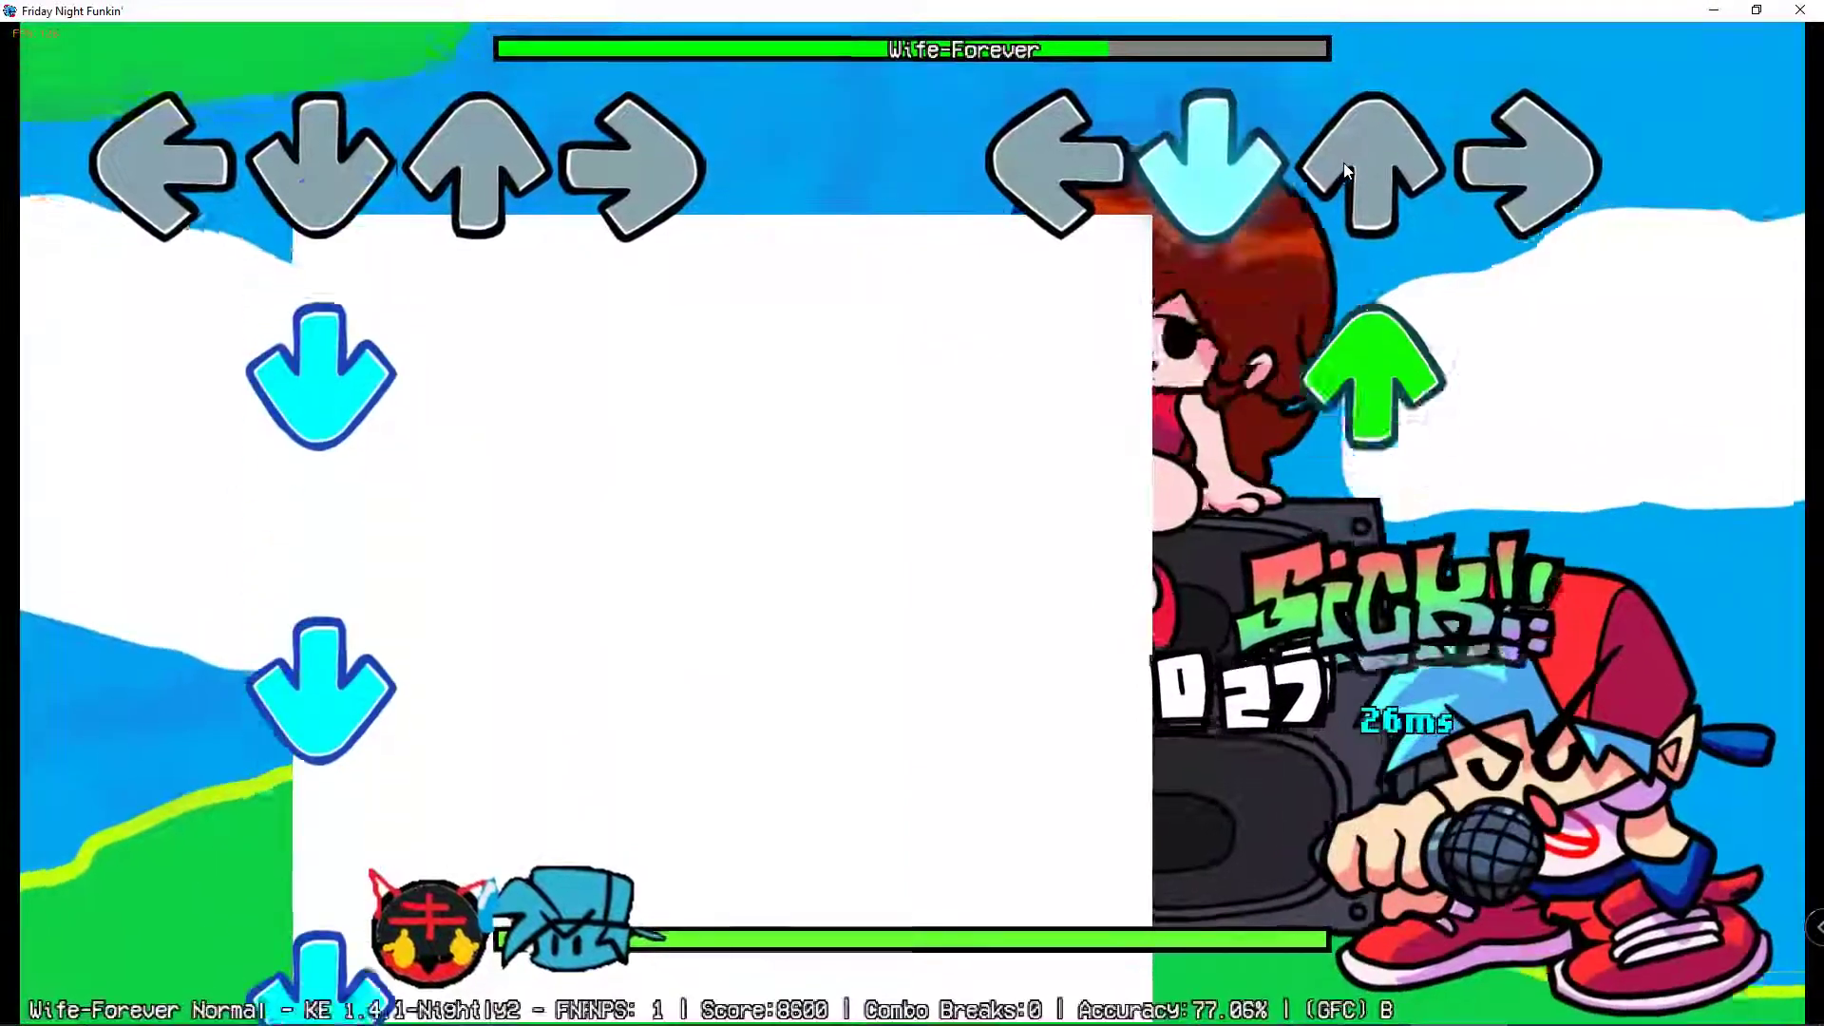
key("Up")
key("Down")
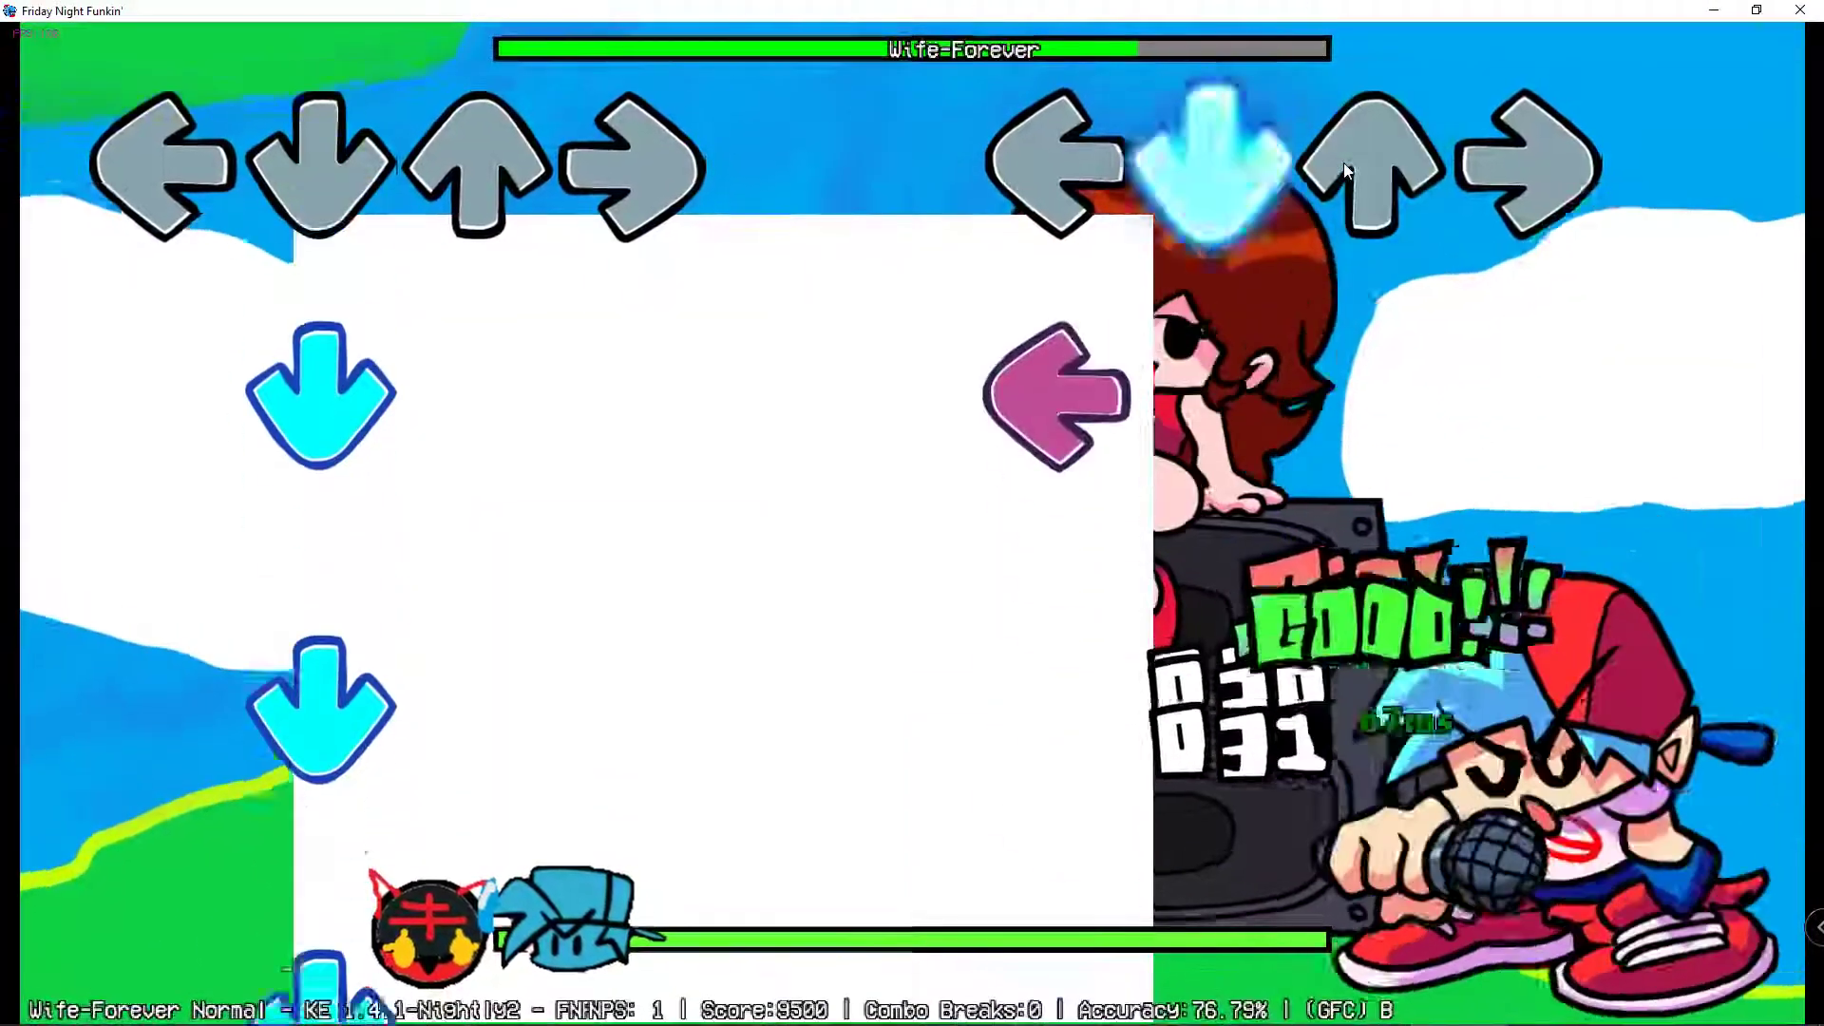